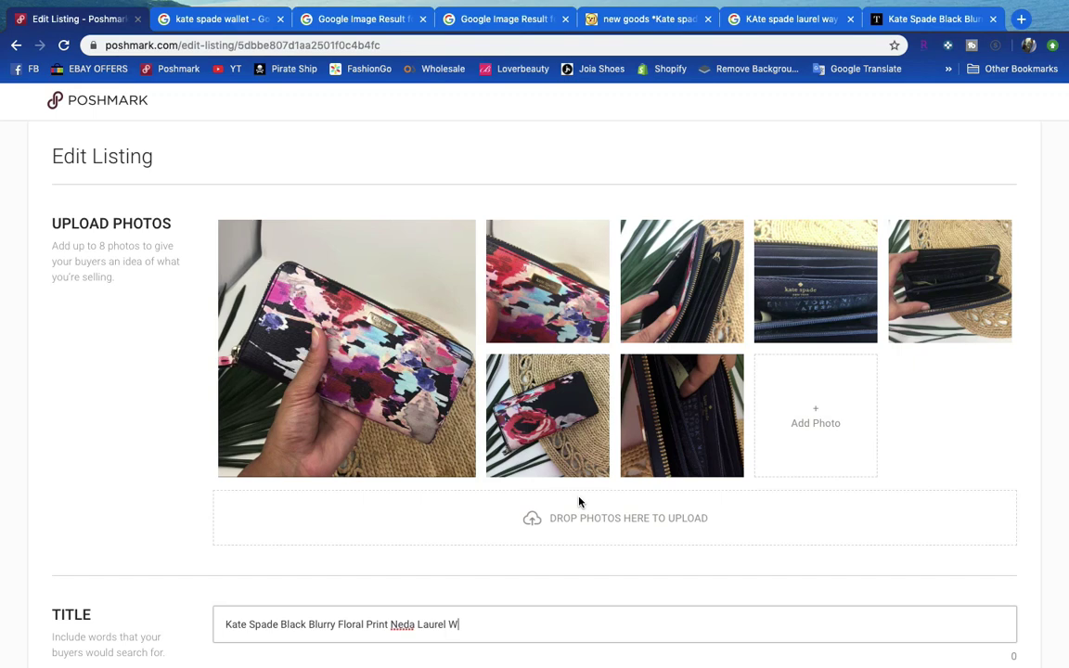
# Shorten the end of the listing title so it reads "Kate Spade Black Blurry Floral Print Wallet".
pyautogui.scroll(-2, 579, 502)
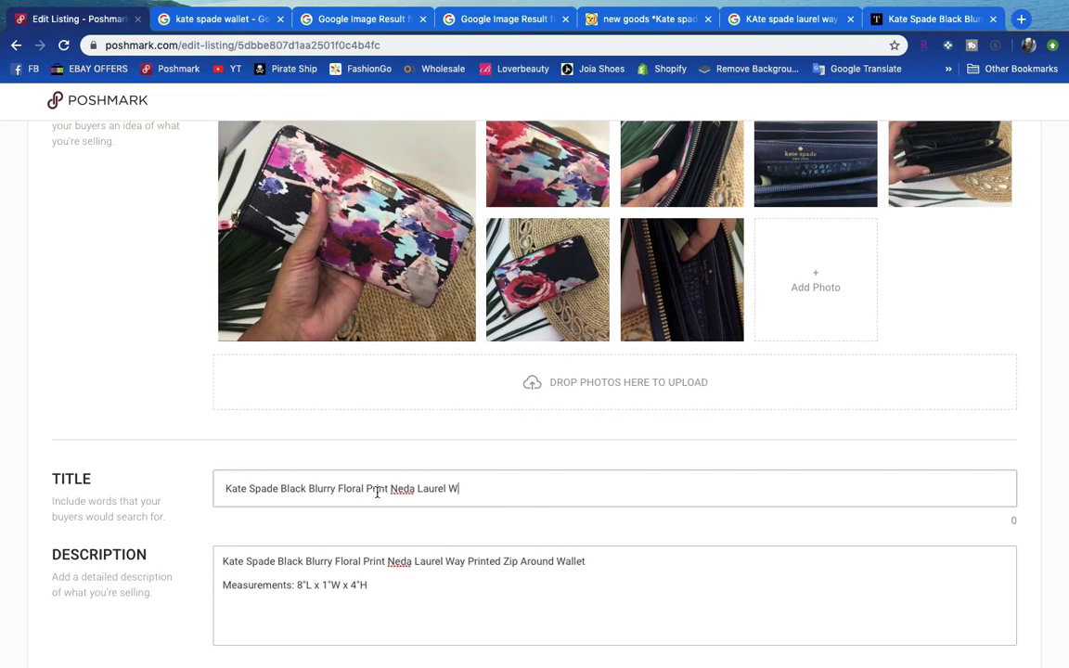
pyautogui.moveTo(391, 488); pyautogui.dragTo(485, 487)
pyautogui.write('Wallet')
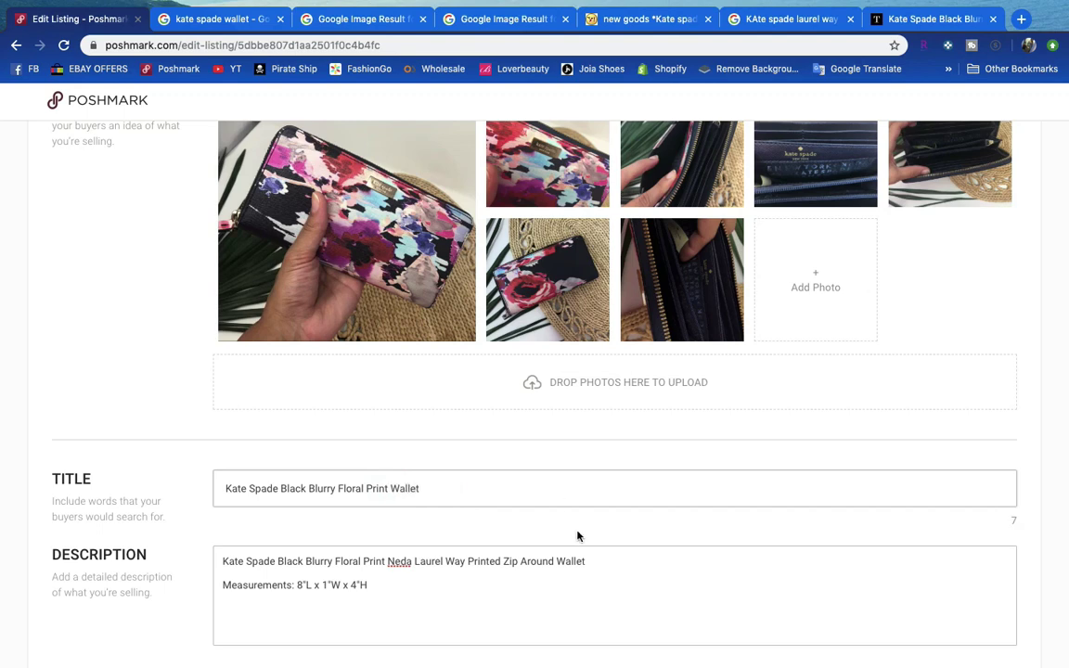
# Check the wallet's retail price on the Tradesy page and put "$159" at the start of the Poshmark listing title.
pyautogui.scroll(-1, 578, 534)
pyautogui.click(928, 18)
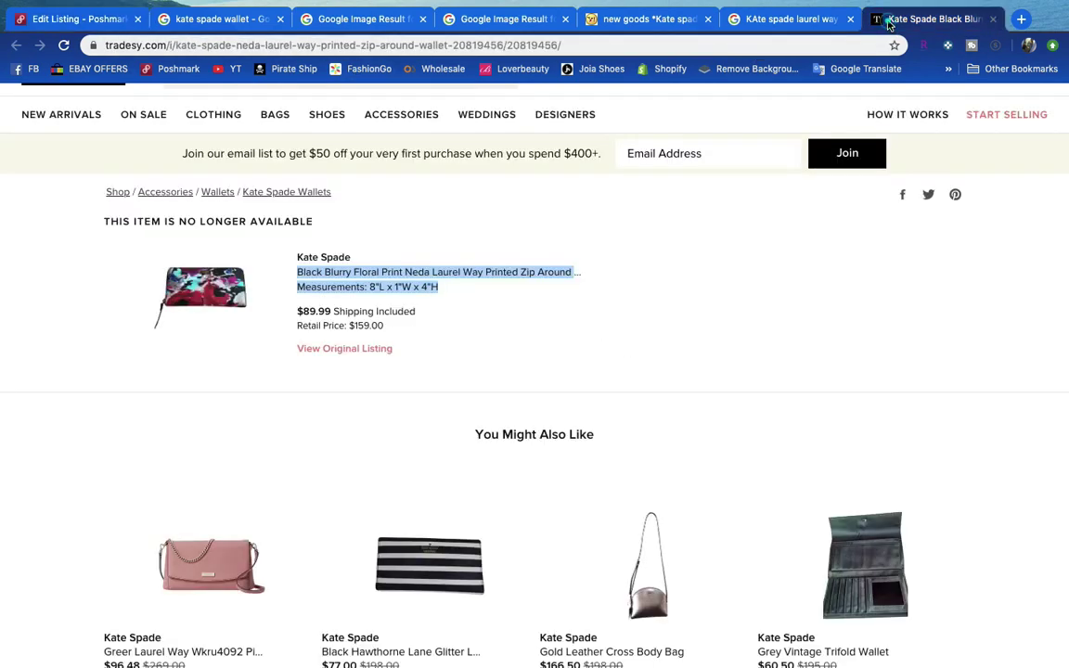
pyautogui.click(79, 19)
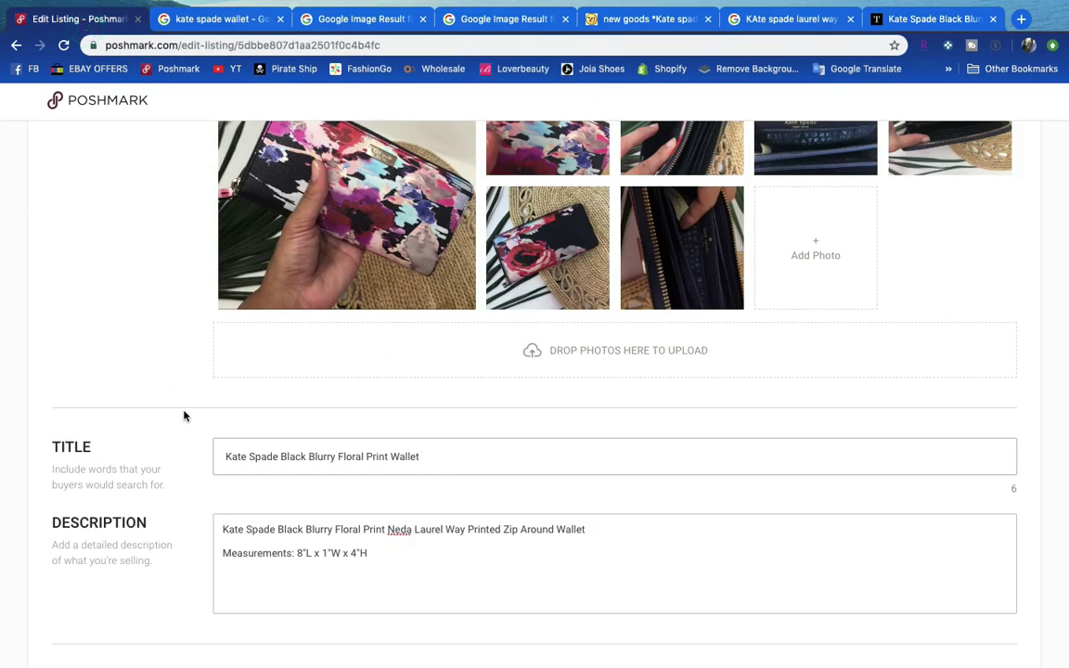
pyautogui.click(223, 457)
pyautogui.write('$150')
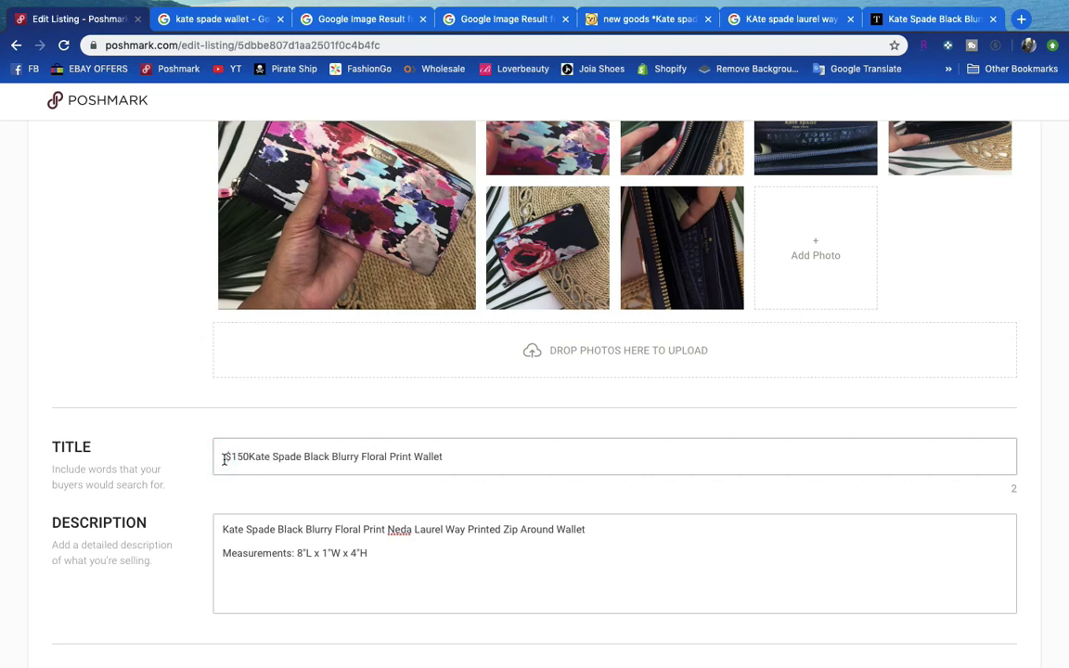
# Set the listing's original price to 159.
pyautogui.scroll(-15, 224, 459)
pyautogui.click(277, 430)
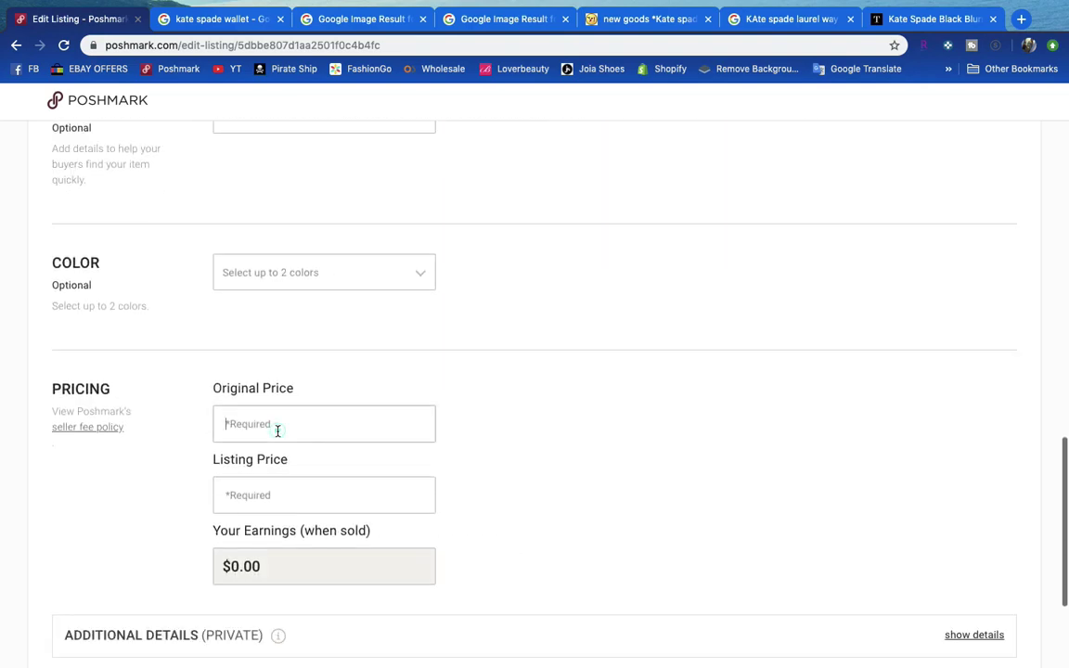
pyautogui.write('159')
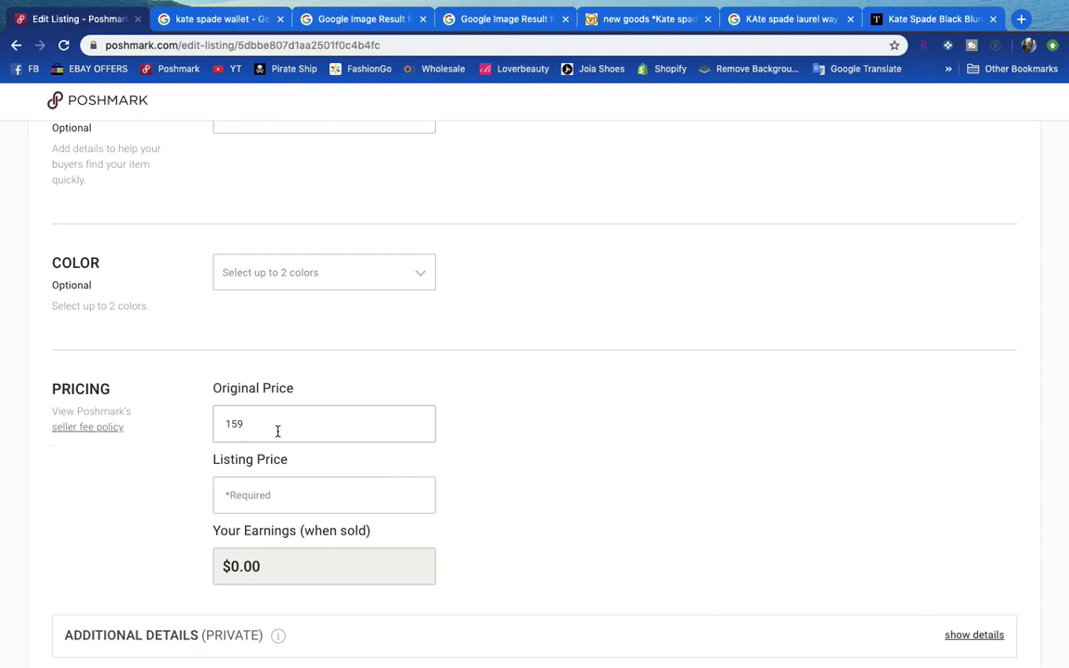
# Copy the full description text from the original Tradesy wallet listing and paste it below the measurements in the Poshmark description.
pyautogui.scroll(15, 277, 430)
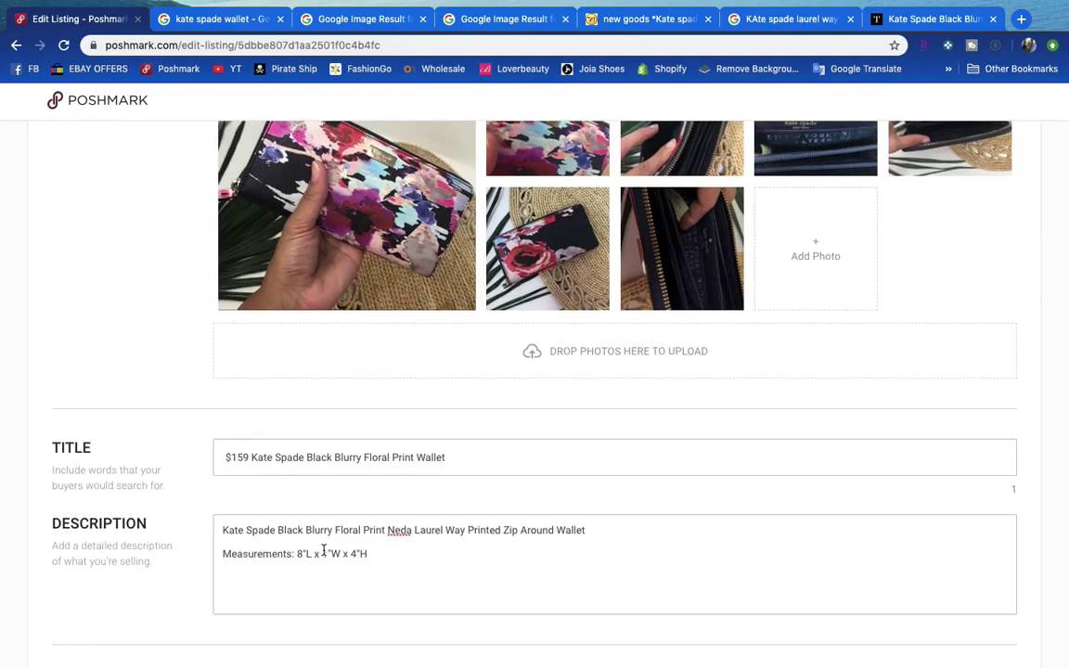
pyautogui.scroll(-1, 363, 539)
pyautogui.press('super+9')
pyautogui.click(395, 347)
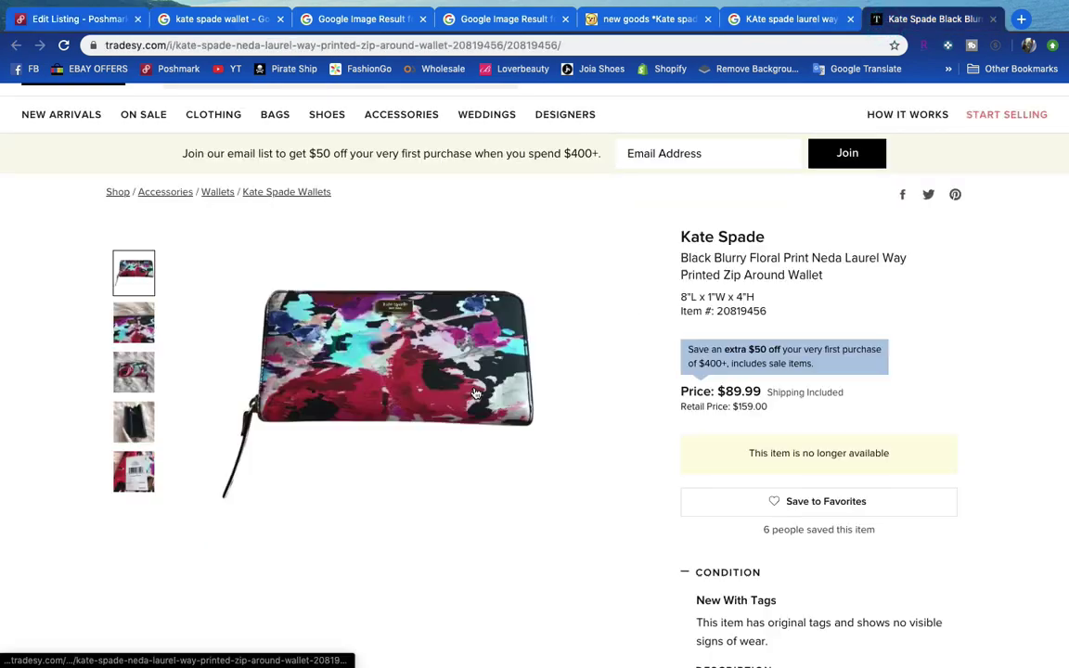
pyautogui.scroll(-5, 626, 435)
pyautogui.scroll(-1, 697, 393)
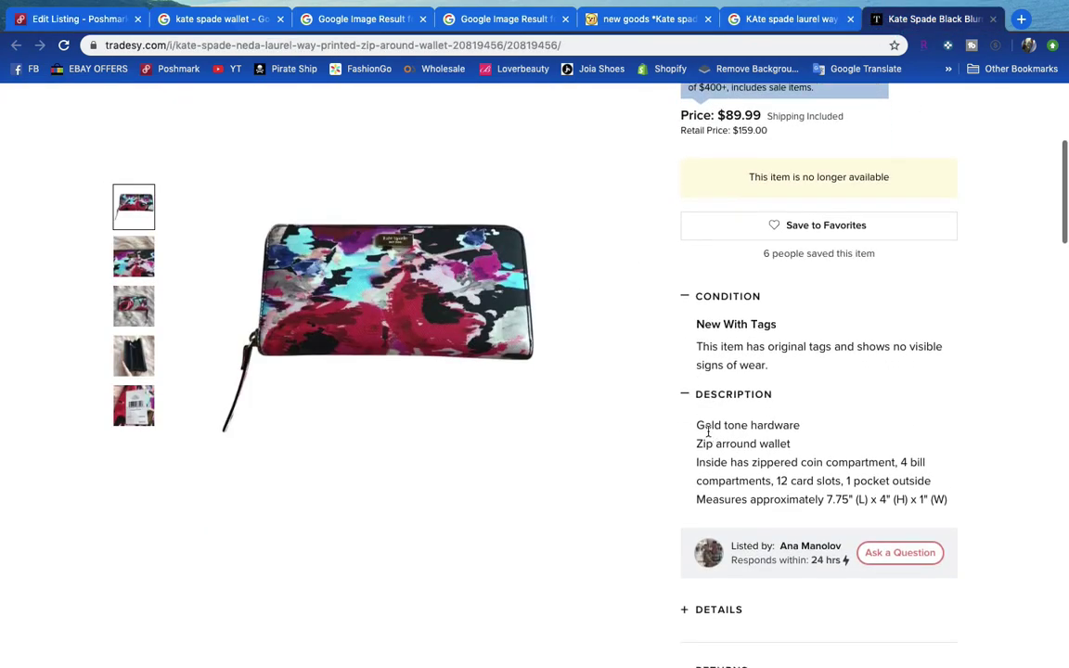
pyautogui.moveTo(696, 424); pyautogui.dragTo(950, 515)
pyautogui.press('super+c')
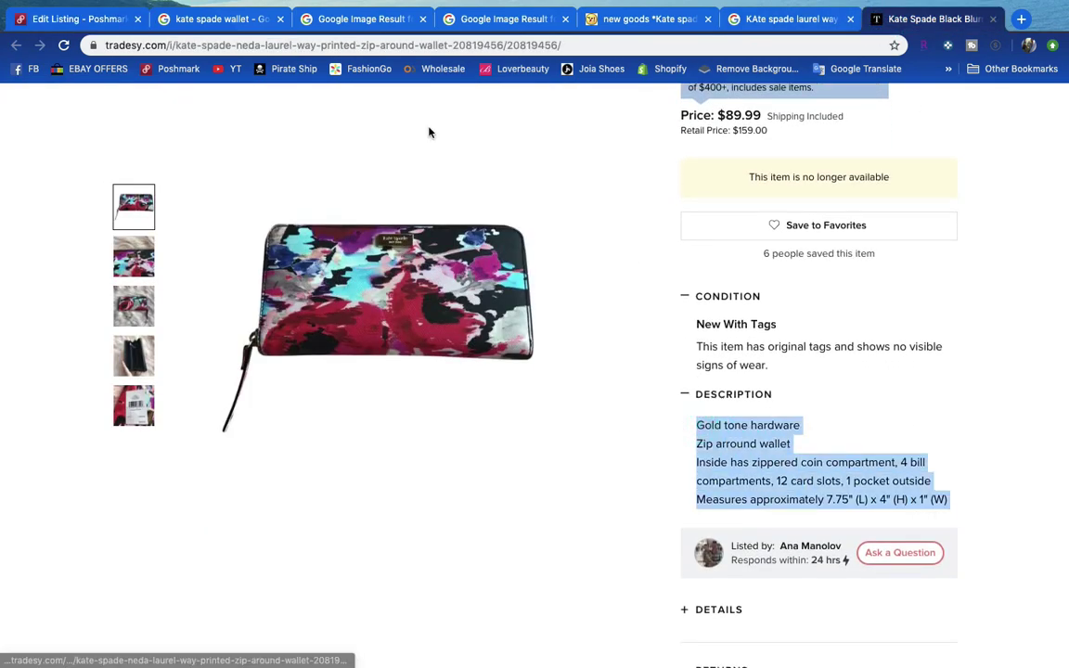
pyautogui.press('super+1')
pyautogui.press('super+v')
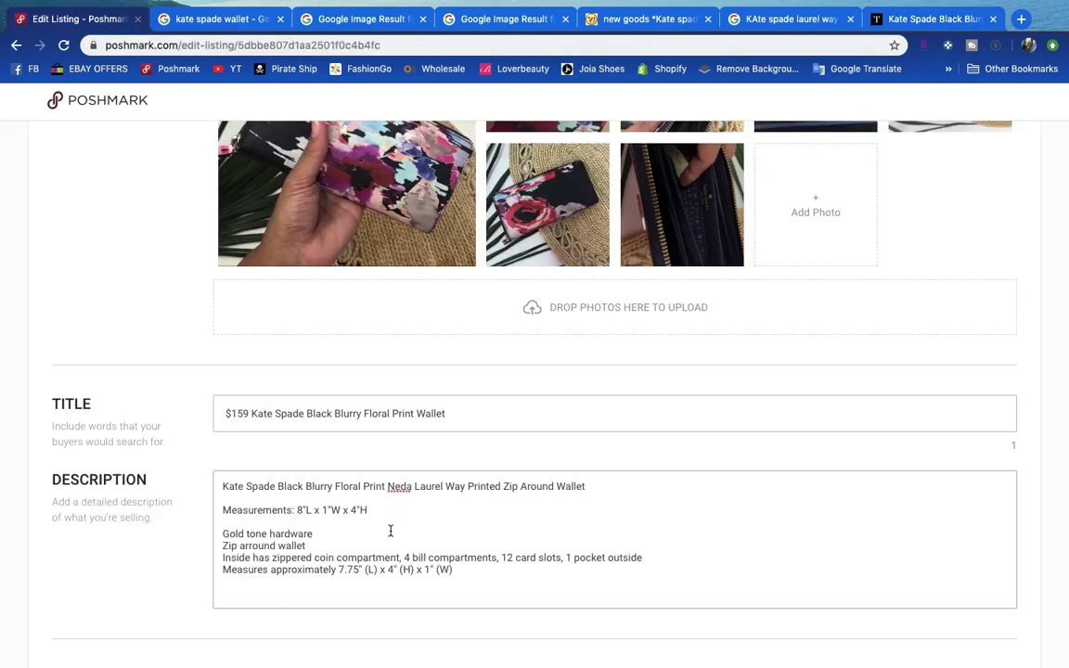
# Add the condition note "Preowned- In Perfect condition" at the end of the description.
pyautogui.write('Preowned- In ')
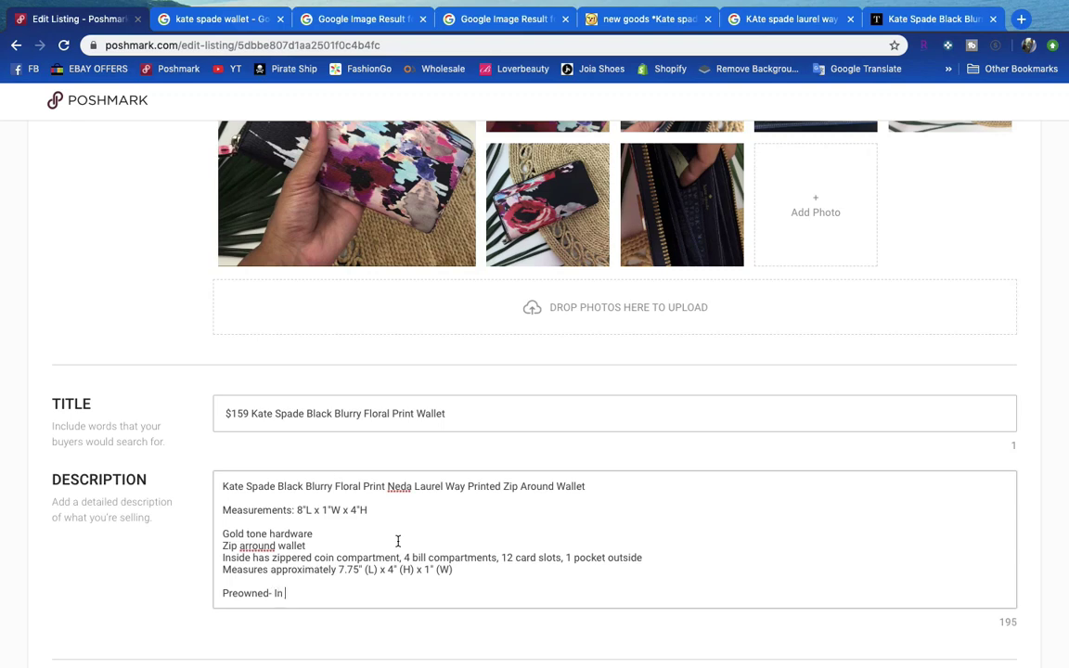
pyautogui.write('Perfect condtion')
pyautogui.click(342, 593)
pyautogui.write('i')
pyautogui.click(495, 648)
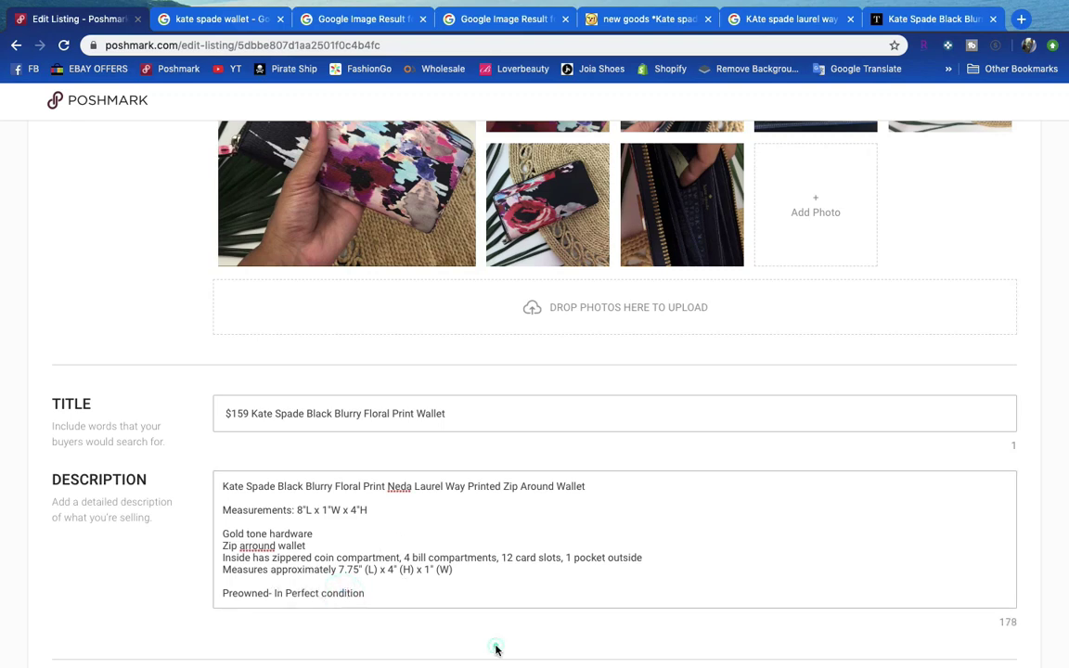
# Categorize the item as Women Bags with the subcategory Wallets.
pyautogui.scroll(-5, 418, 437)
pyautogui.click(346, 234)
pyautogui.scroll(-1, 336, 417)
pyautogui.click(294, 224)
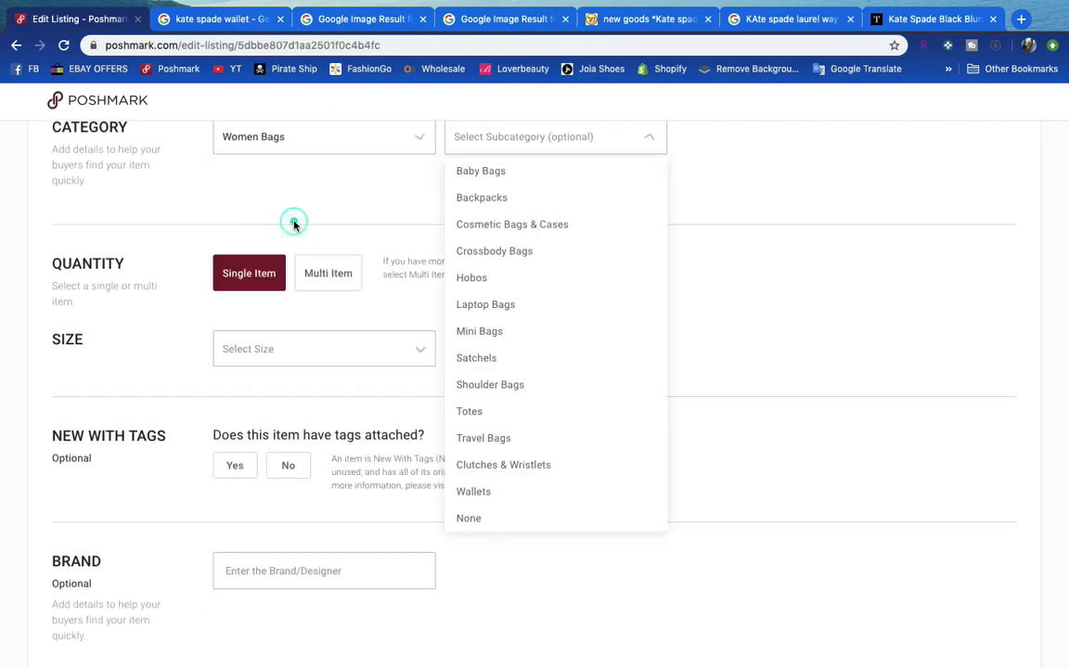
pyautogui.click(478, 493)
# Copy the measurements from the description and enter 8"L x 1"W x 4"H as the item's size.
pyautogui.click(298, 351)
pyautogui.click(491, 258)
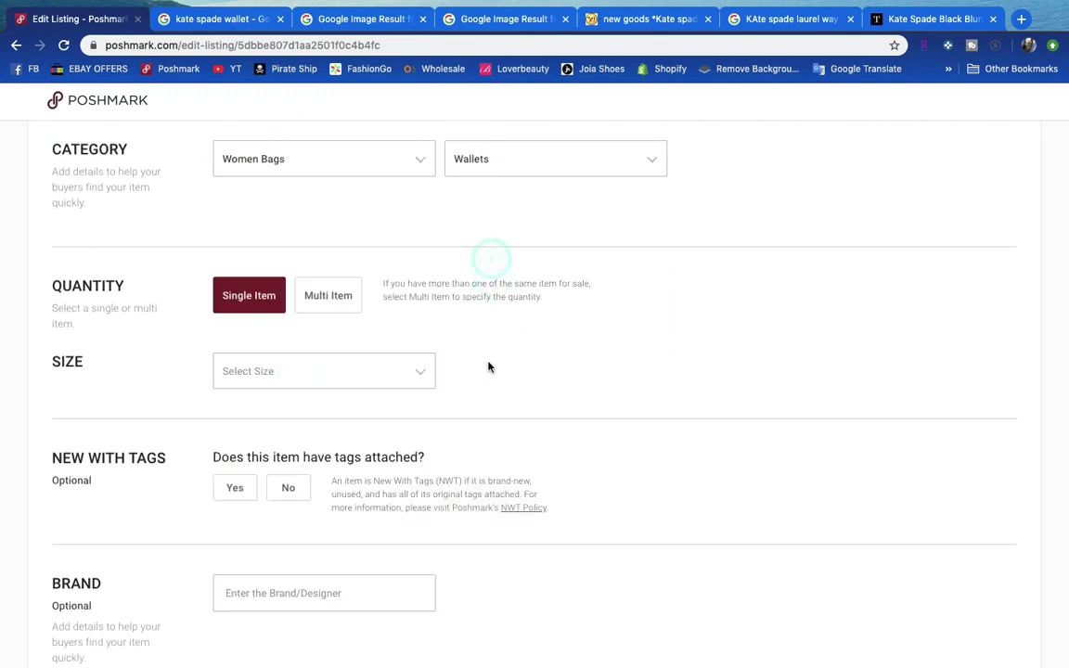
pyautogui.scroll(3, 489, 367)
pyautogui.moveTo(327, 181); pyautogui.dragTo(379, 181)
pyautogui.press('super+c')
pyautogui.scroll(-3, 421, 487)
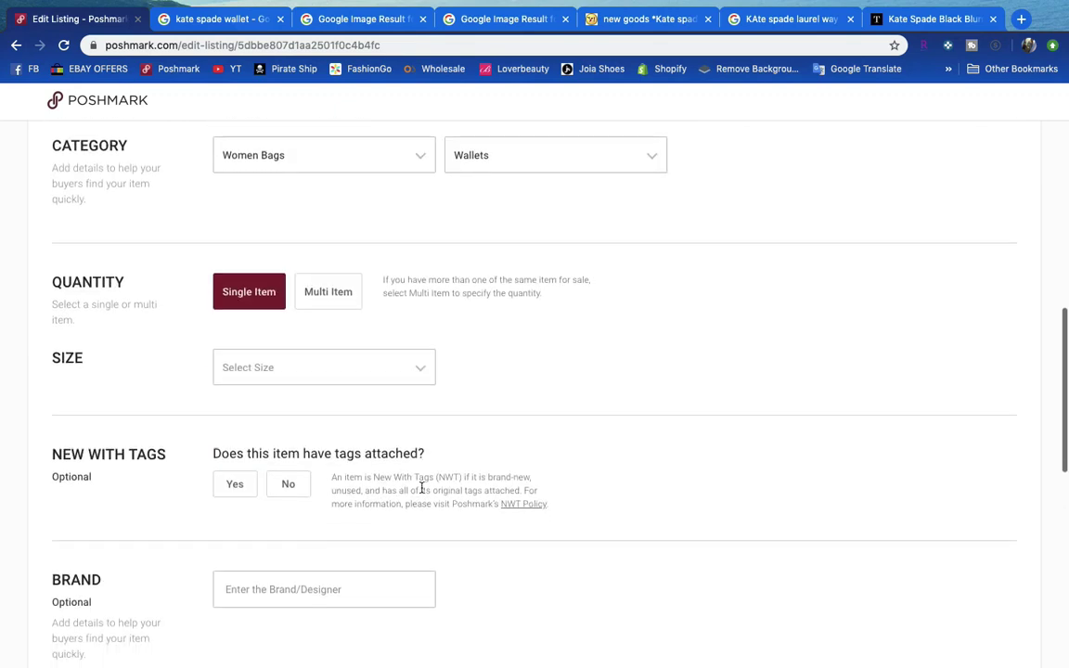
pyautogui.scroll(-2, 421, 487)
pyautogui.click(401, 259)
pyautogui.click(321, 301)
pyautogui.click(320, 337)
pyautogui.press('super+v')
pyautogui.click(637, 334)
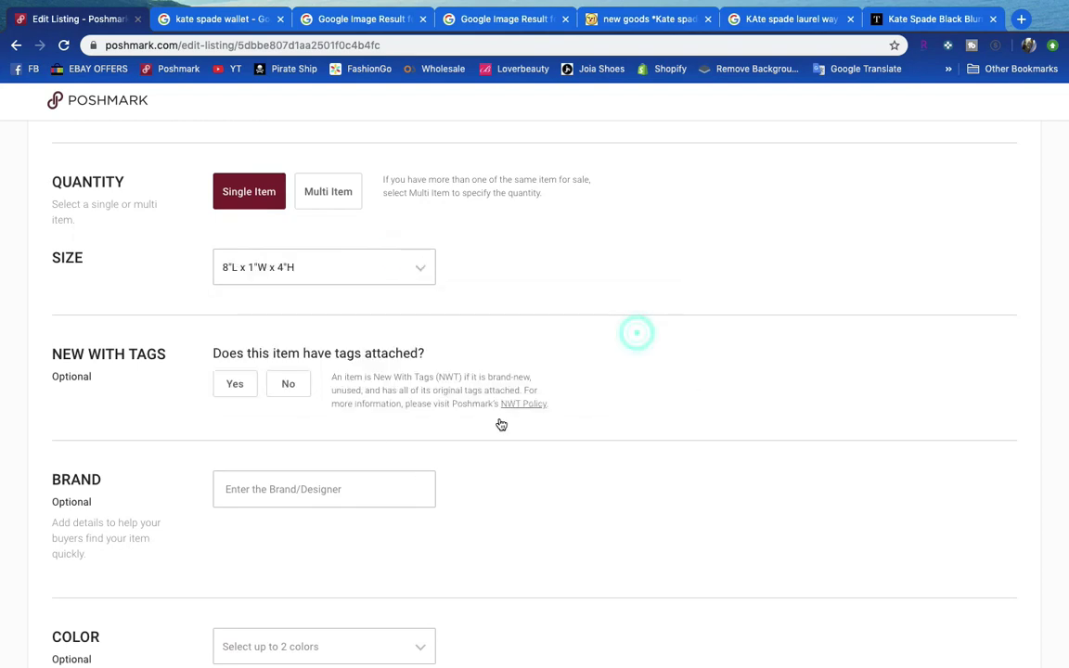
# Enter "Kate spade" as the item's brand.
pyautogui.click(293, 492)
pyautogui.write('Kate spade')
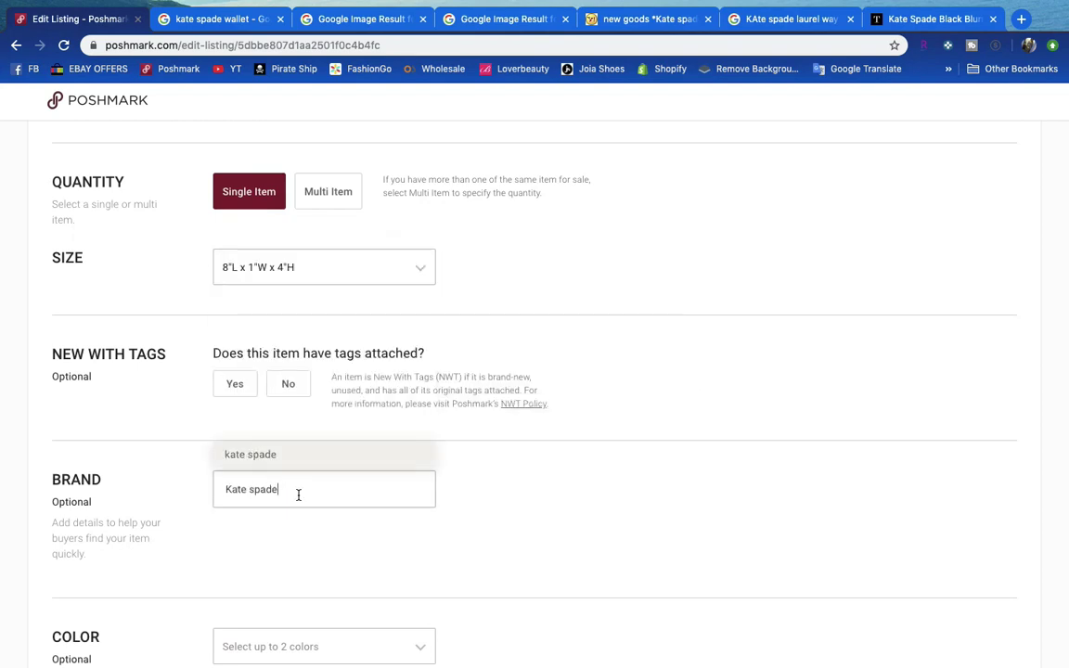
pyautogui.click(394, 544)
# Set the listing price to 95.
pyautogui.scroll(-5, 319, 496)
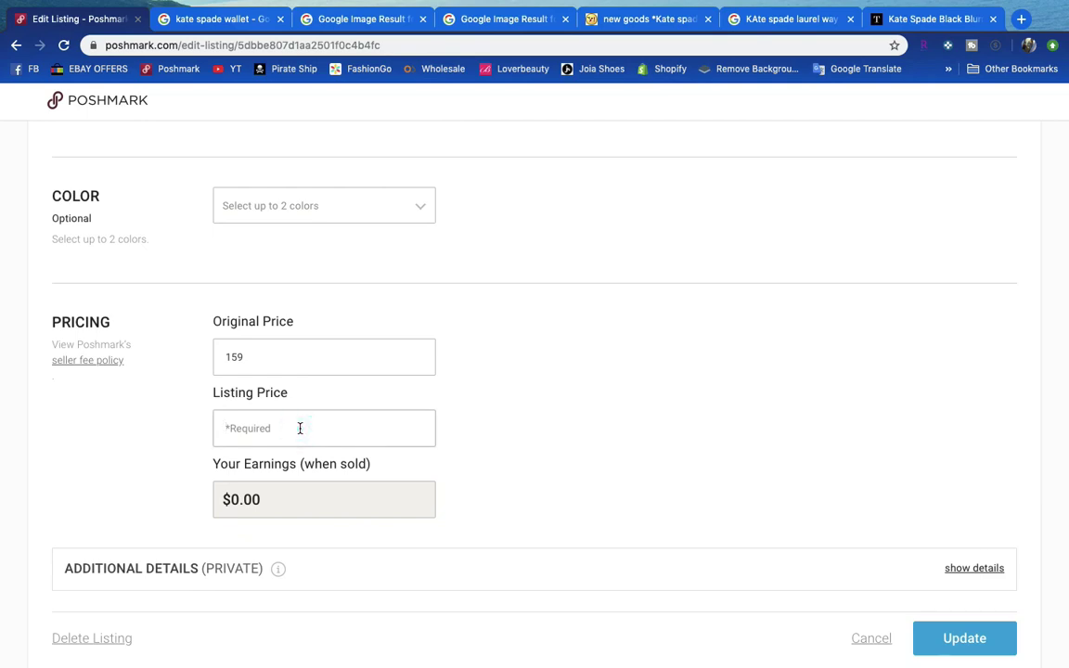
pyautogui.click(300, 428)
pyautogui.write('95')
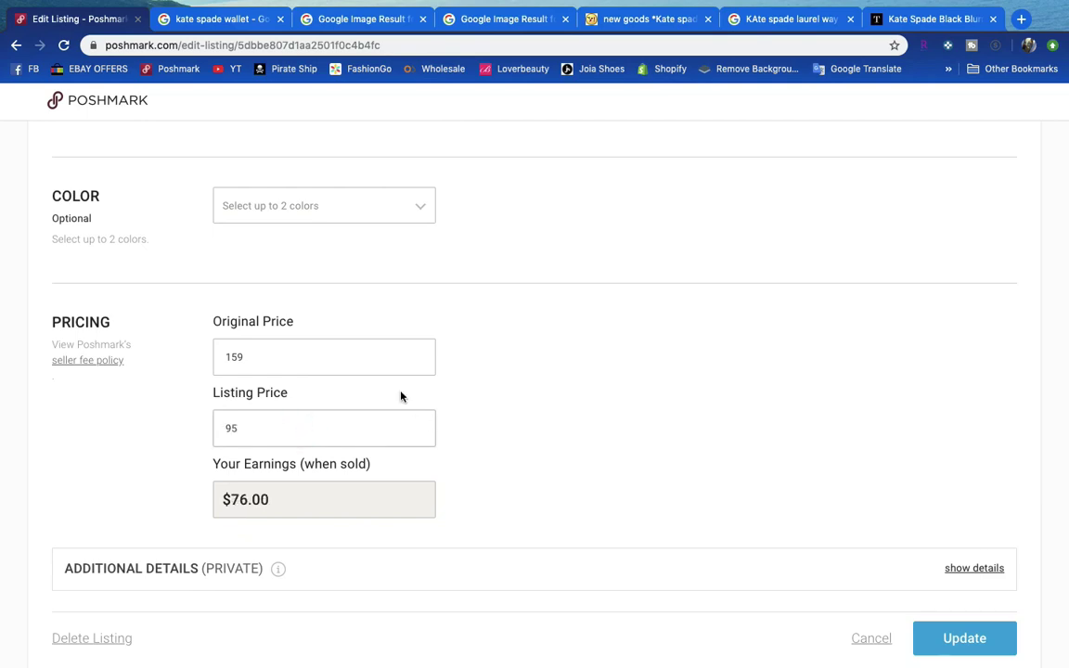
# In the private additional details, set the cost price to 6 and add the note "Not yet listed on EBAY! 11-01".
pyautogui.scroll(-2, 418, 451)
pyautogui.scroll(15, 417, 451)
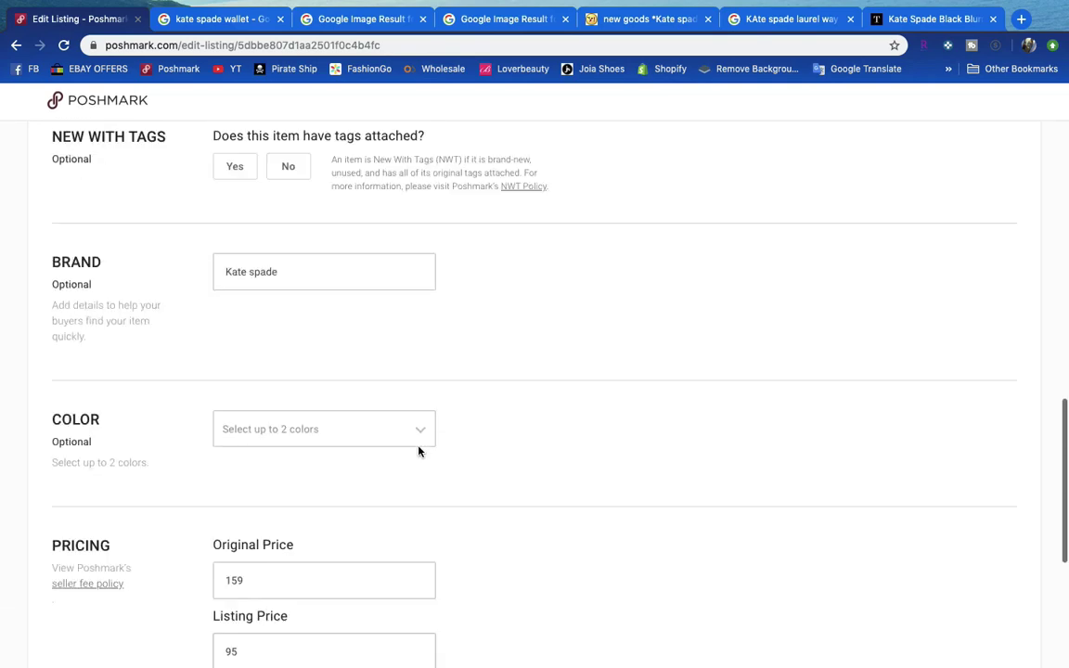
pyautogui.scroll(-15, 692, 563)
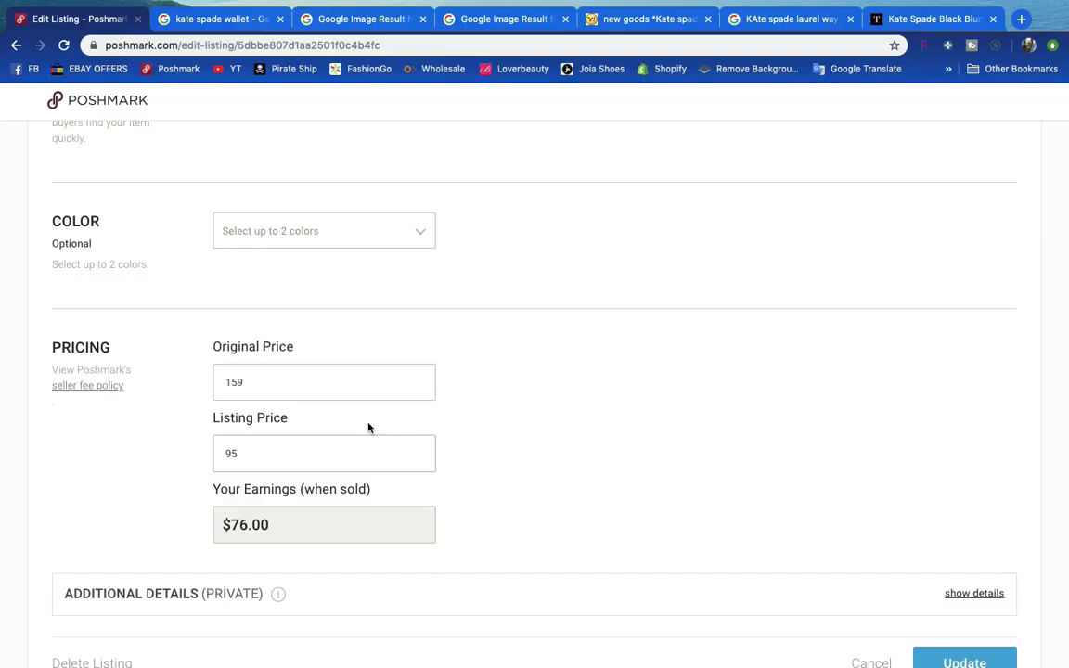
pyautogui.scroll(-1, 618, 521)
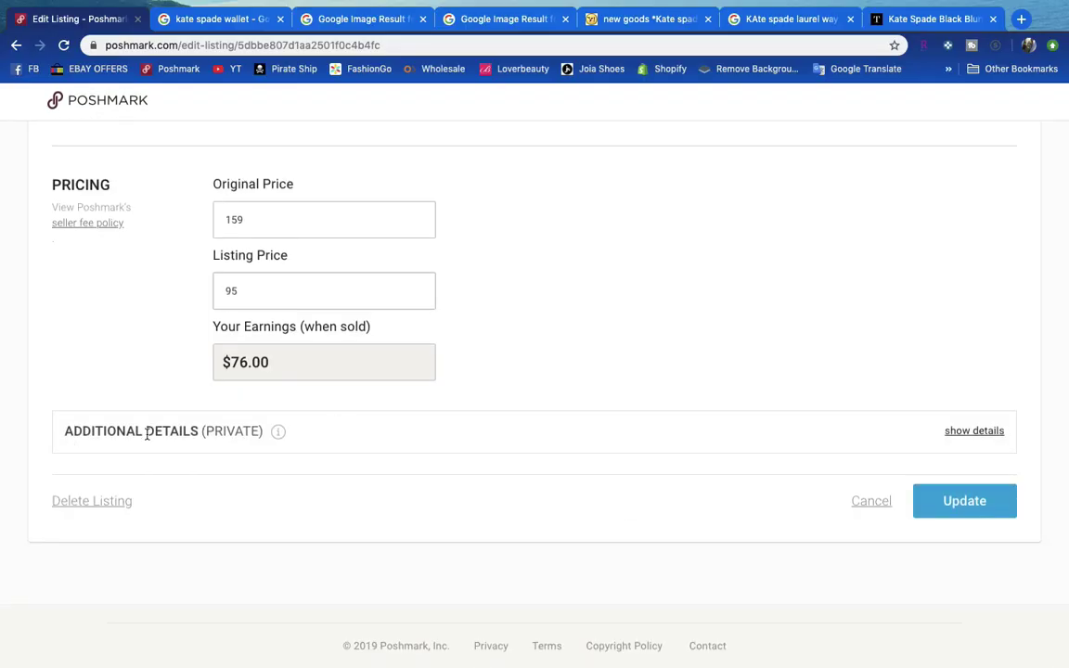
pyautogui.click(966, 430)
pyautogui.scroll(-2, 315, 519)
pyautogui.click(311, 434)
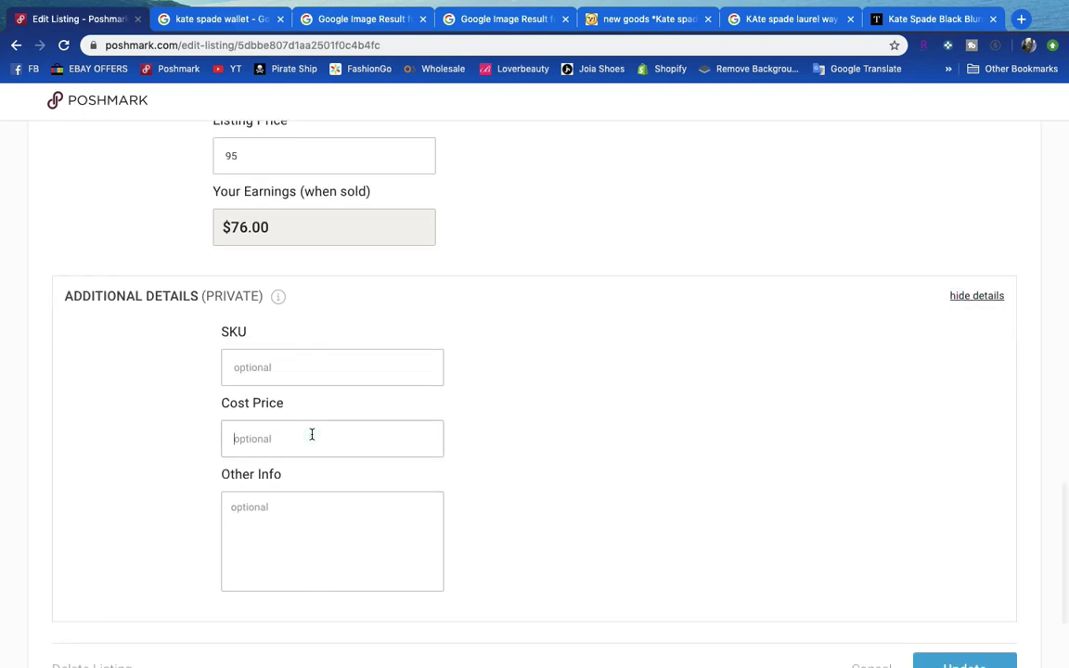
pyautogui.write('6')
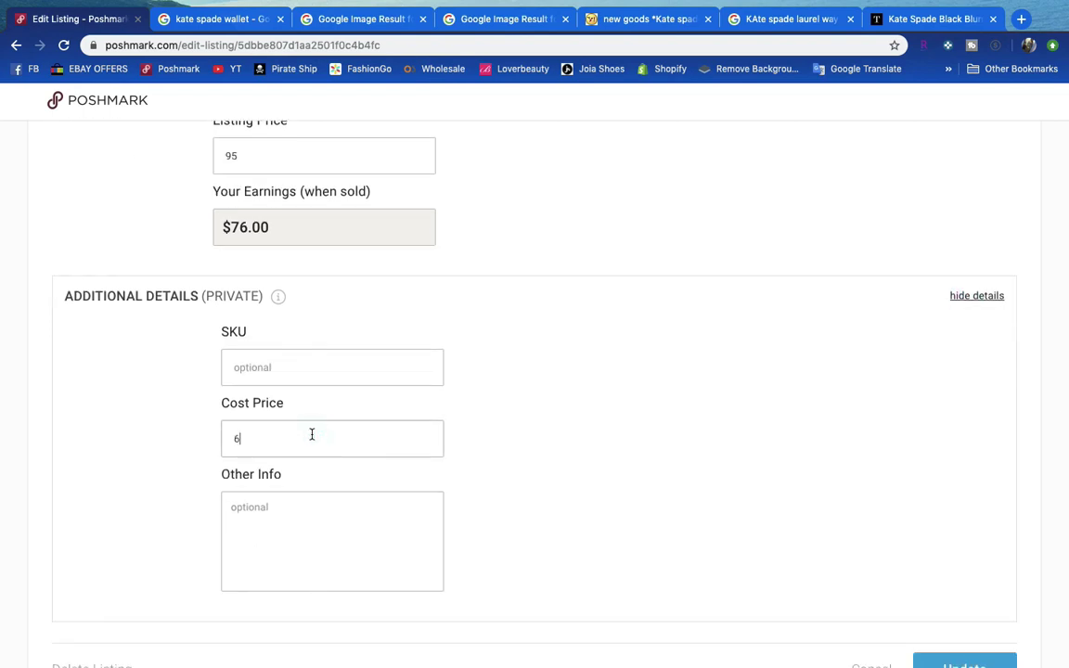
pyautogui.click(319, 525)
pyautogui.write('Not yet listed on EBAY! 11-01')
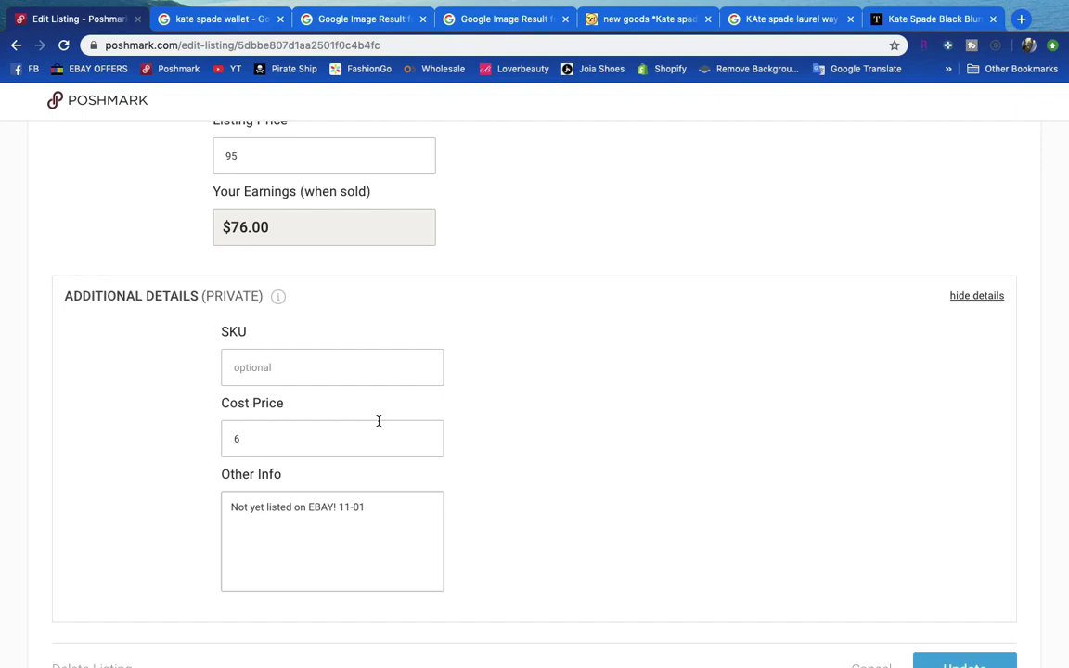
# Review the completed listing from photos to private details, and leave the editor by saving it as a draft.
pyautogui.scroll(10, 357, 539)
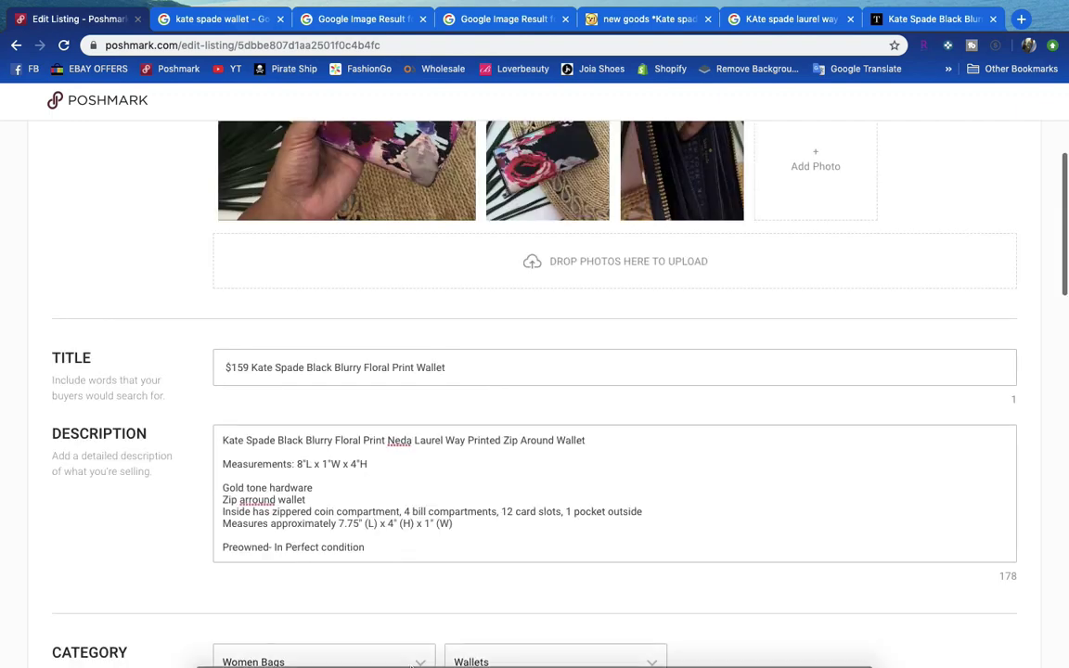
pyautogui.scroll(3, 478, 414)
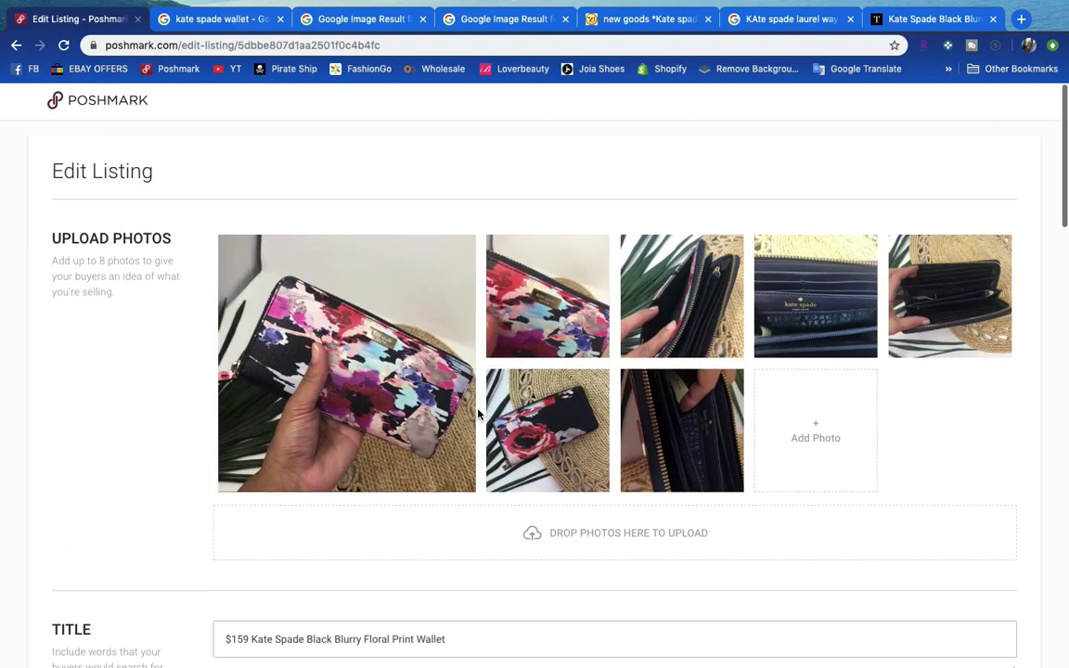
pyautogui.scroll(-4, 509, 417)
pyautogui.scroll(-13, 508, 416)
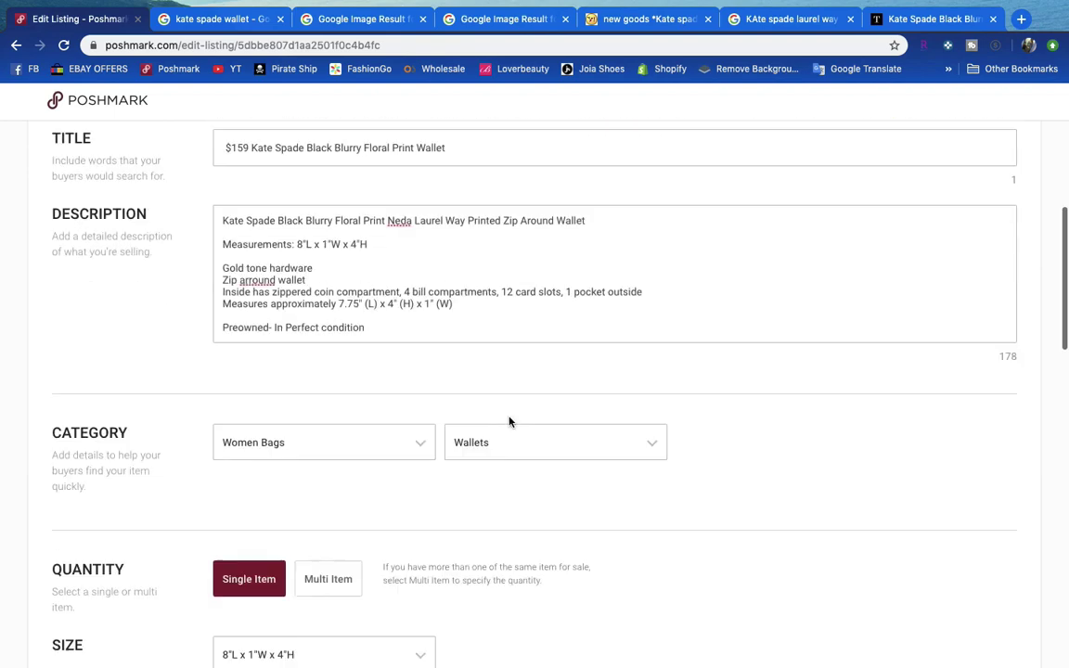
pyautogui.scroll(-5, 848, 576)
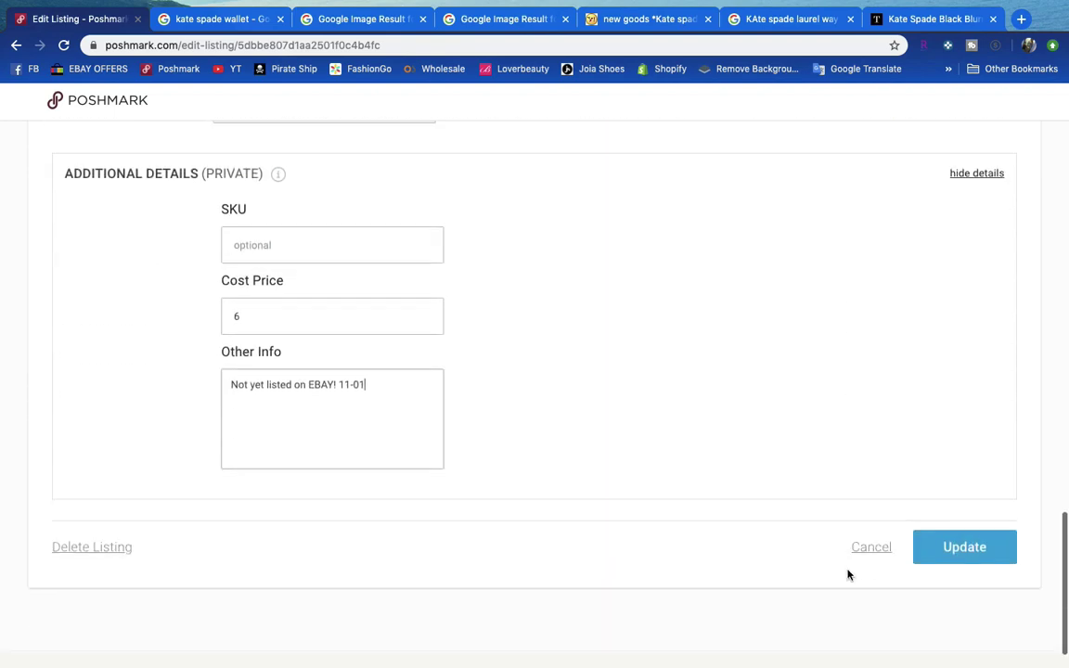
pyautogui.click(876, 502)
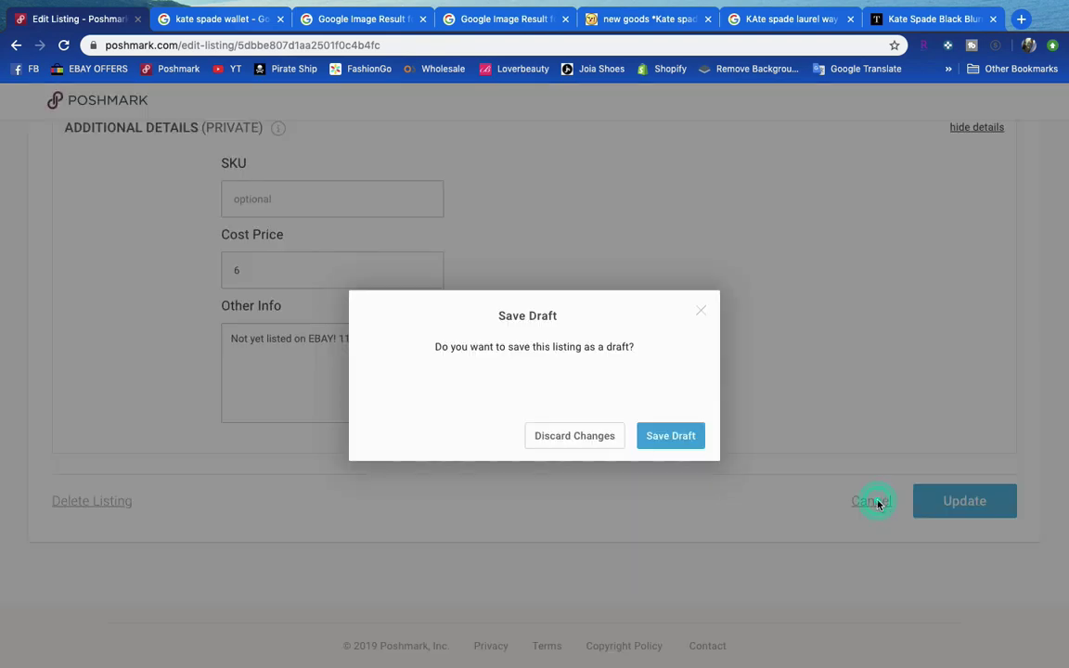
pyautogui.click(664, 438)
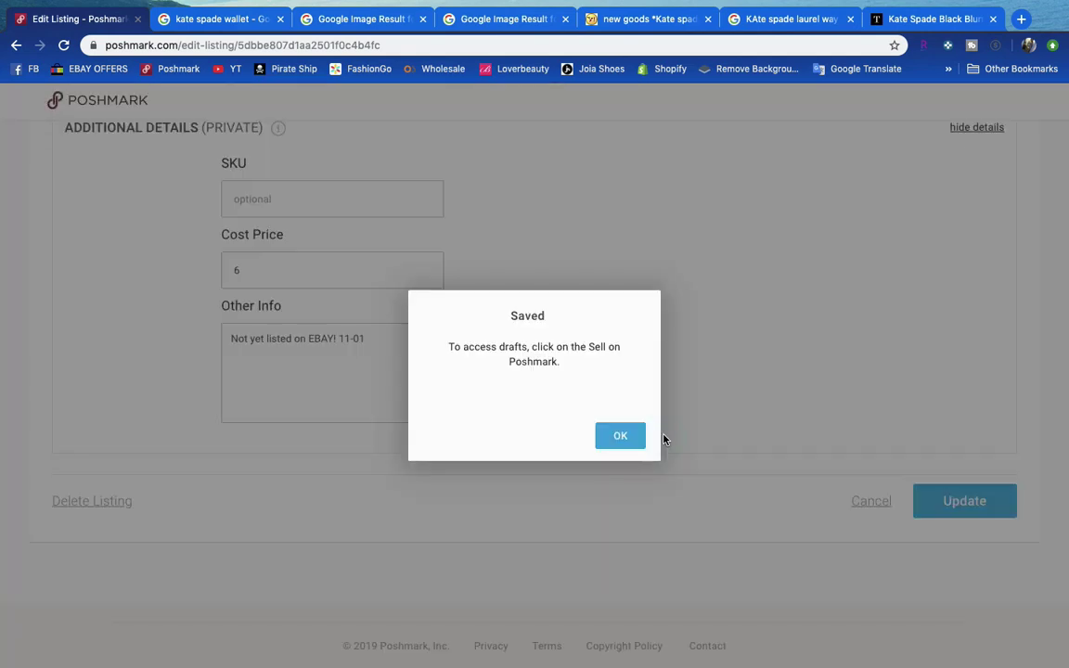
# Close all the wallet research pages, keeping only the Poshmark listing page open.
pyautogui.click(284, 28)
pyautogui.click(281, 21)
pyautogui.click(280, 20)
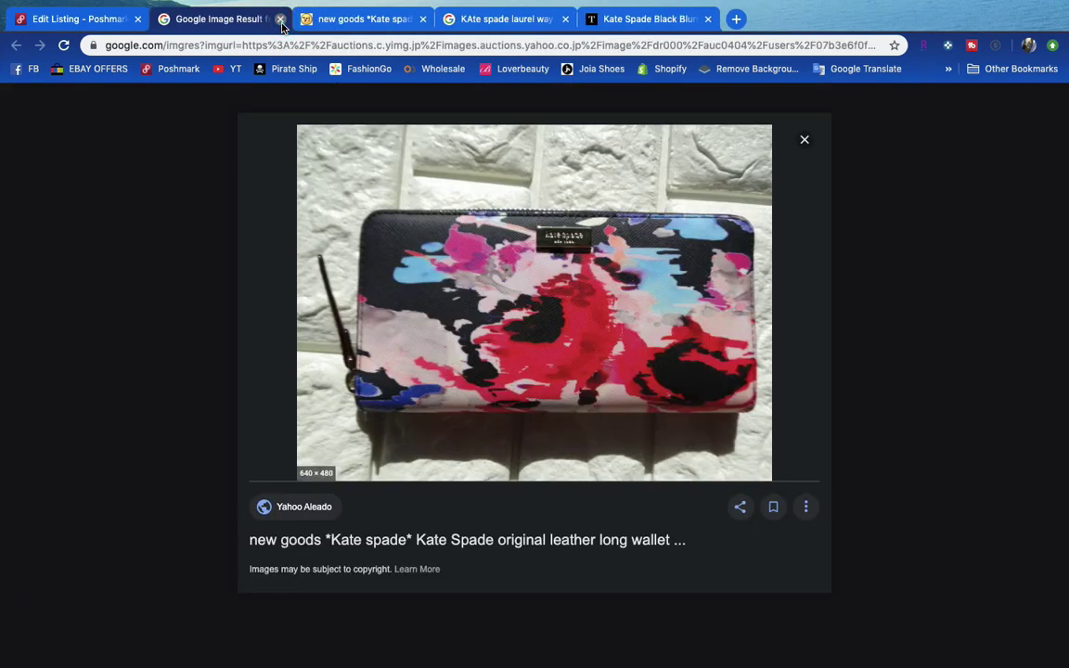
pyautogui.click(281, 21)
pyautogui.click(280, 21)
pyautogui.click(280, 20)
pyautogui.click(280, 20)
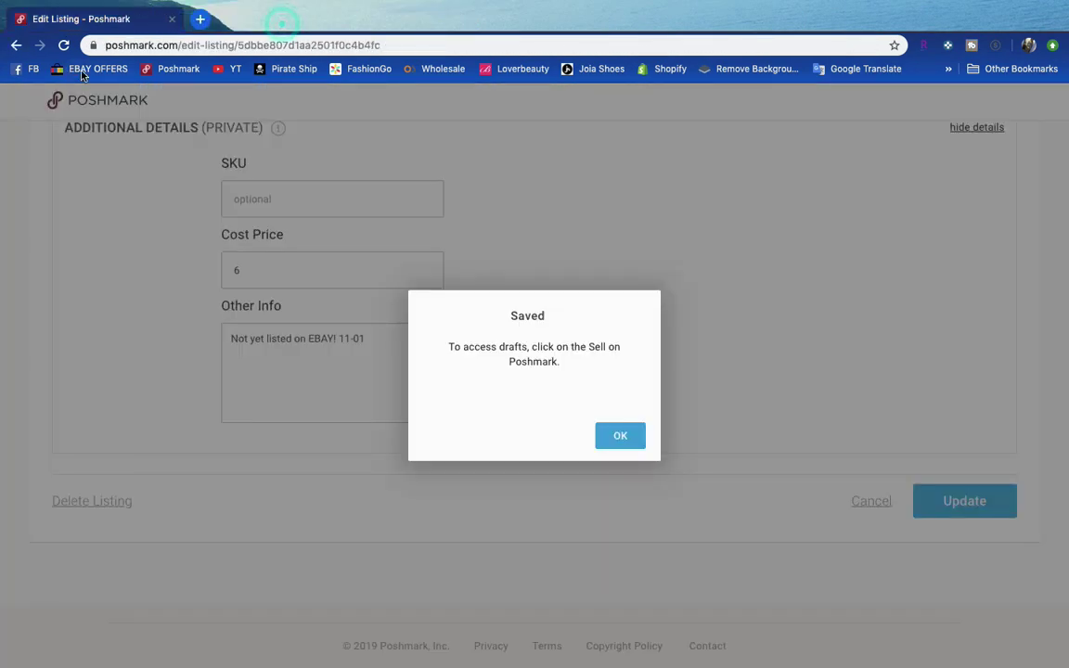
# Dismiss the draft-saved confirmation, start selling again, and open the black J Brand jeans draft.
pyautogui.click(617, 438)
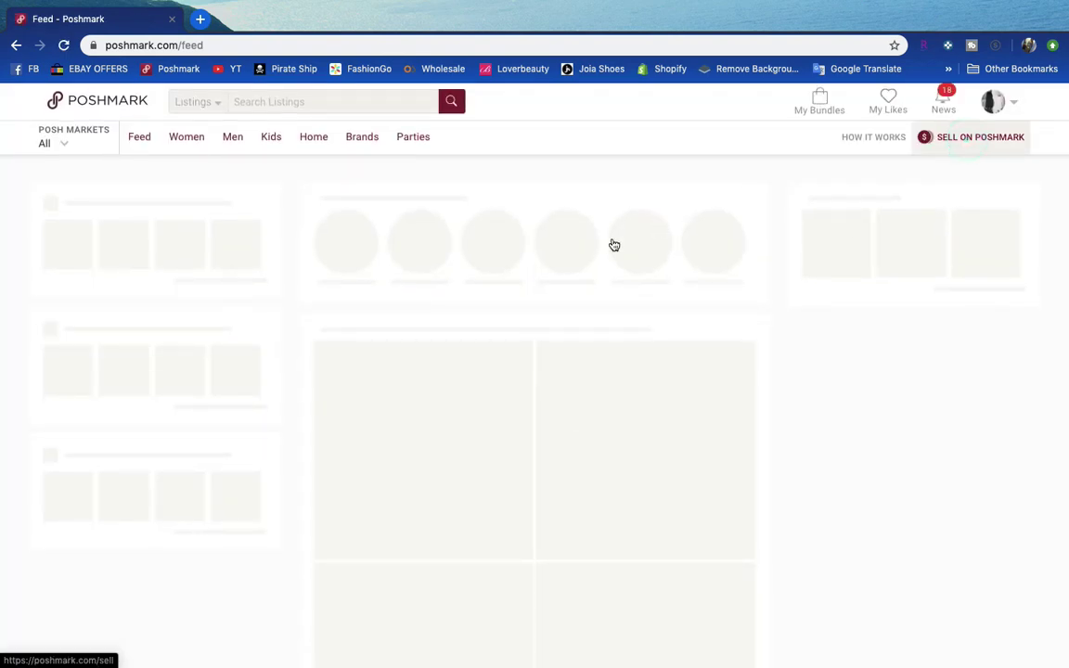
pyautogui.click(928, 136)
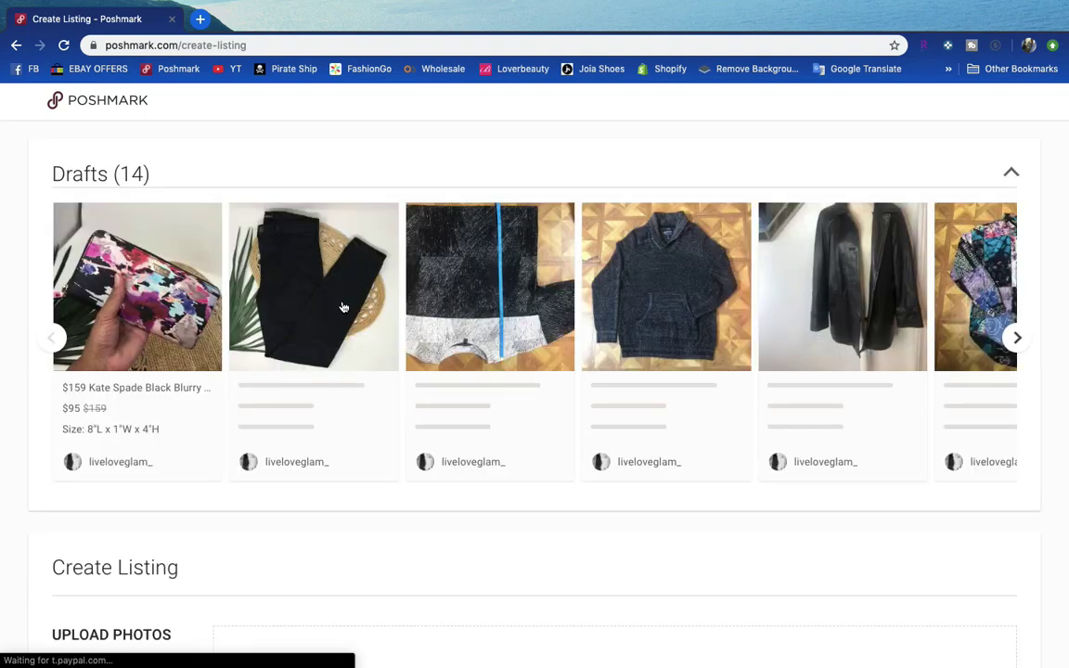
pyautogui.click(343, 305)
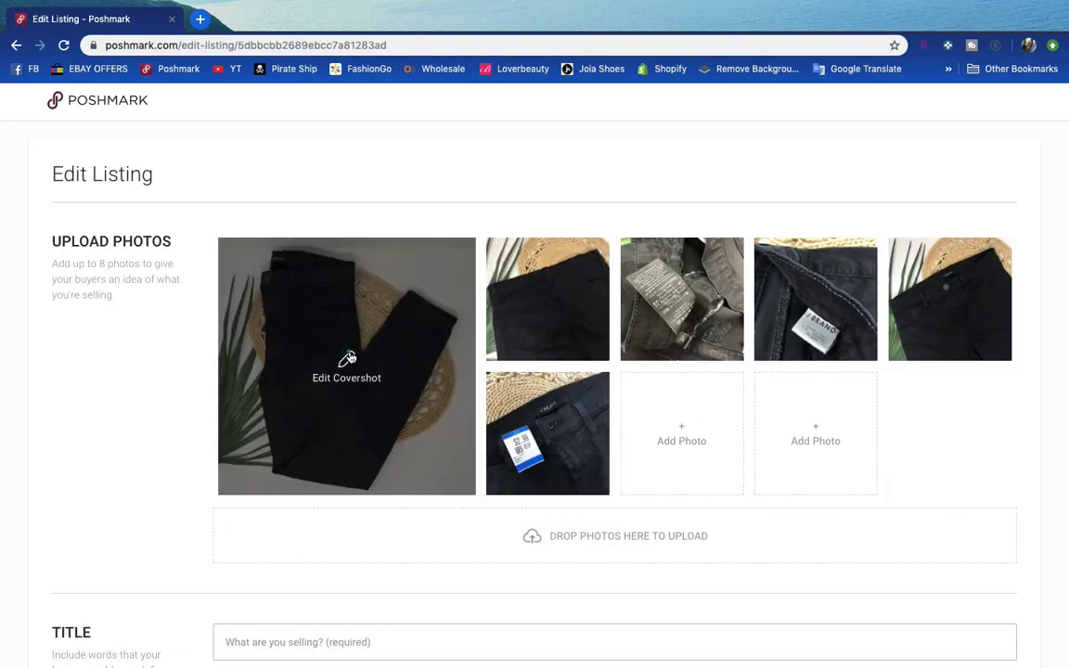
# Inspect the jeans' cover photo enlarged, and check the price tag shown among the other listing photos.
pyautogui.click(348, 358)
pyautogui.scroll(5, 483, 281)
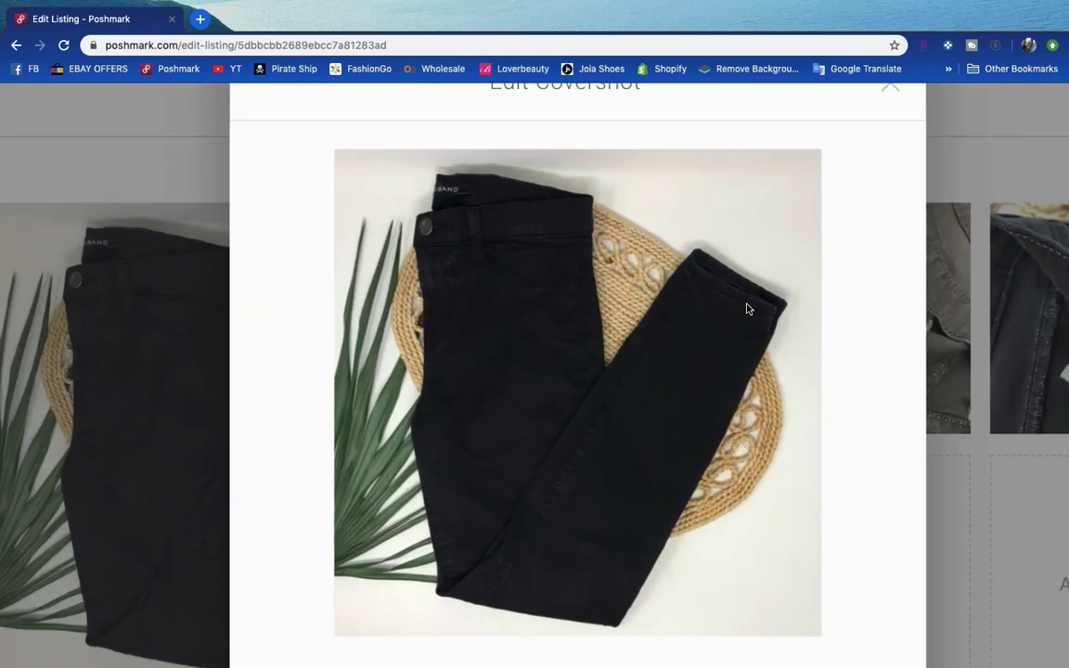
pyautogui.click(890, 86)
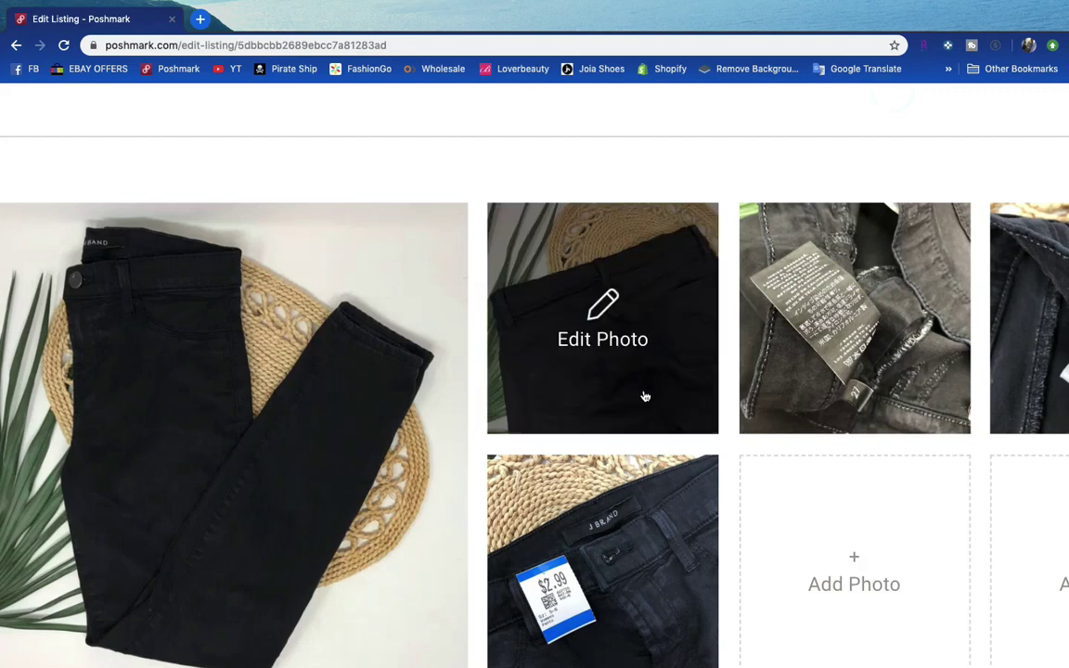
pyautogui.scroll(-1, 678, 399)
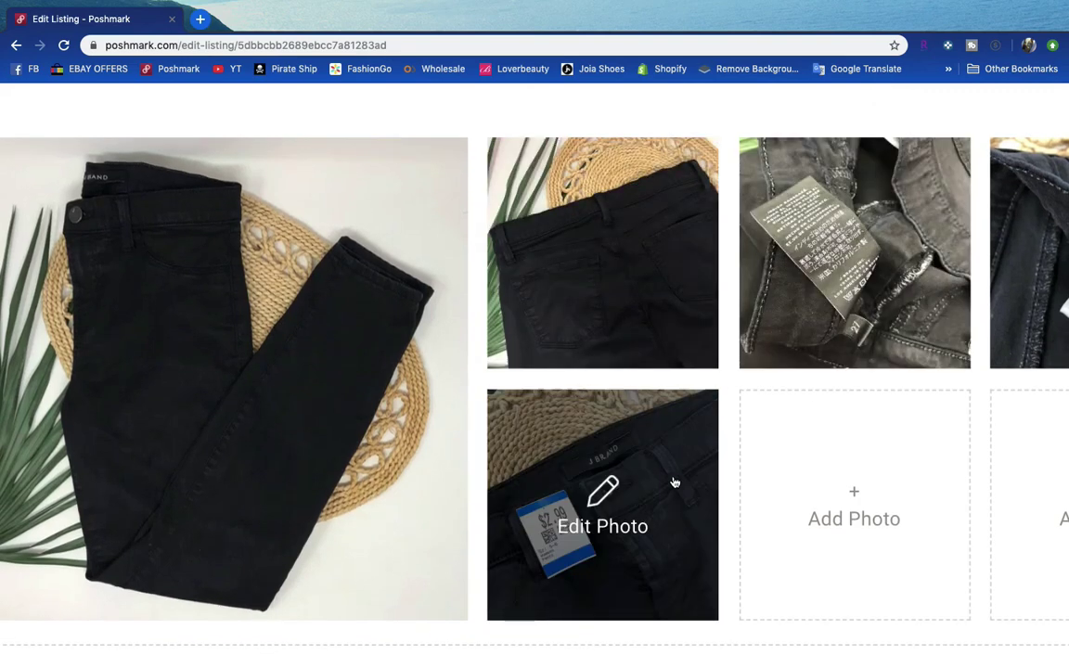
pyautogui.scroll(-5, 677, 484)
pyautogui.hscroll(2, 806, 375)
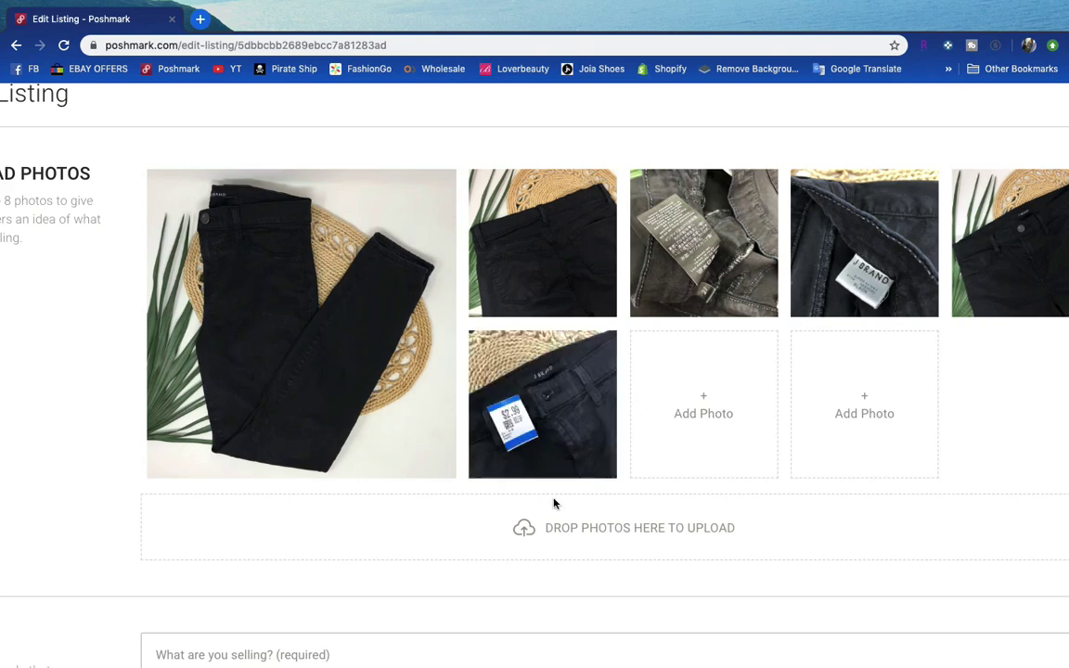
# In the jeans' private additional details, set the cost price to 3 and add the note "COG $2.99".
pyautogui.scroll(-5, 554, 503)
pyautogui.scroll(-2, 554, 504)
pyautogui.scroll(-3, 341, 615)
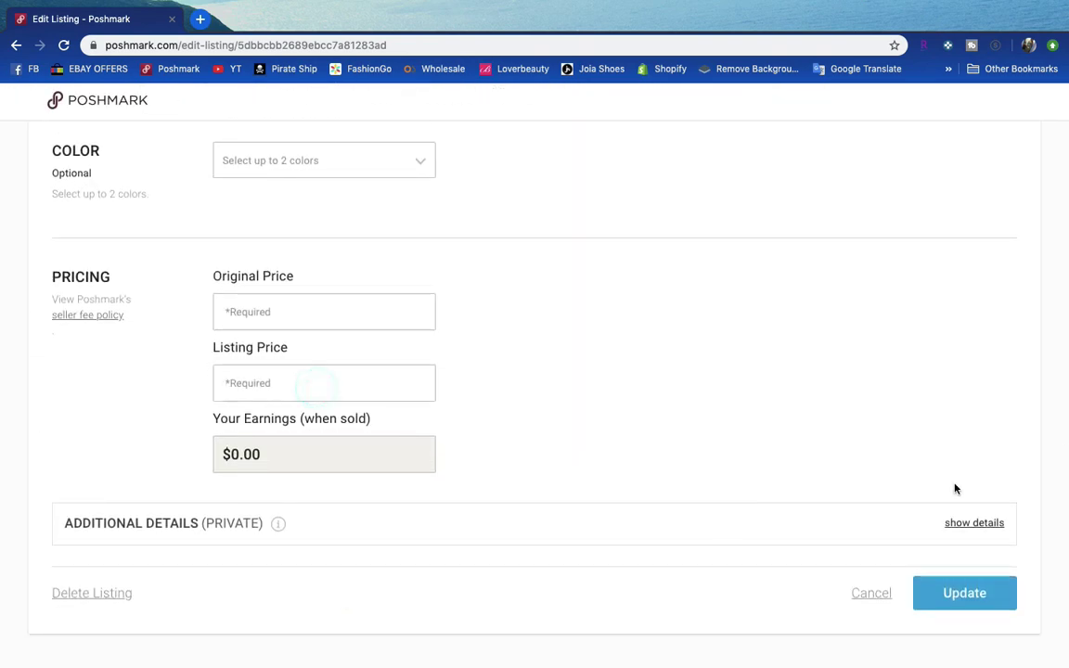
pyautogui.click(977, 523)
pyautogui.scroll(-3, 322, 572)
pyautogui.click(318, 544)
pyautogui.write('3')
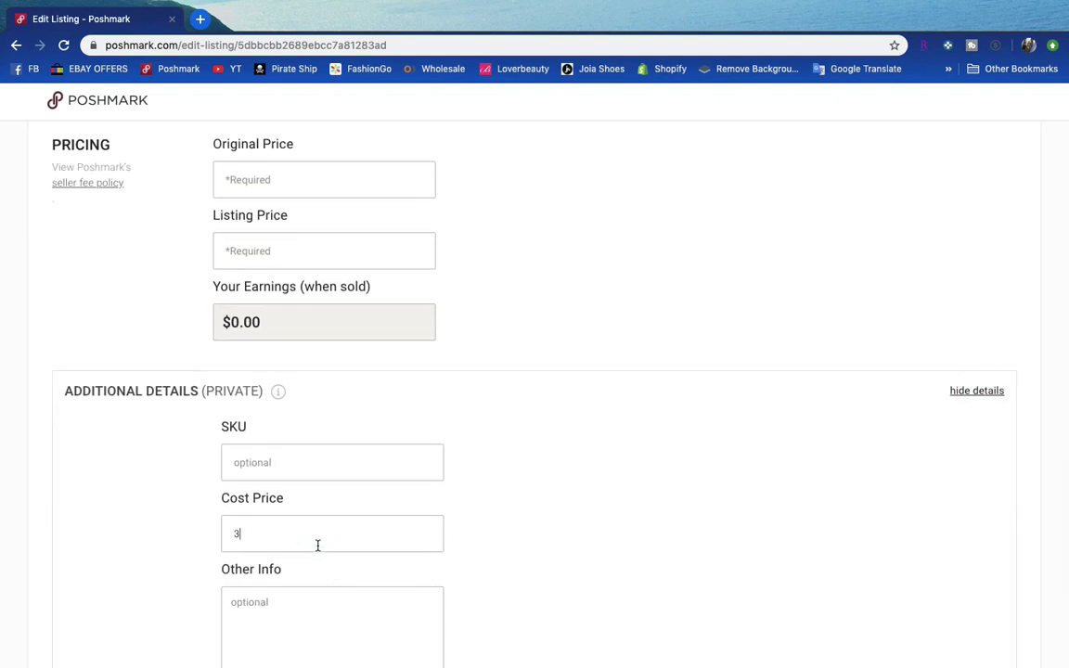
pyautogui.click(331, 640)
pyautogui.write('COG $2.99')
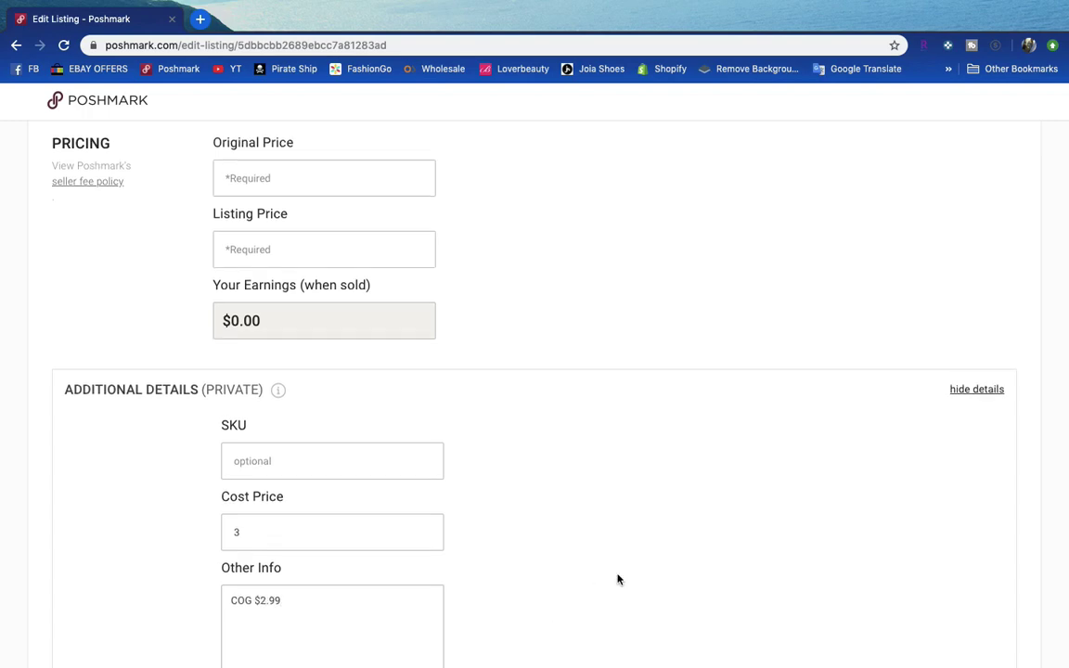
# Run a Google image search on the jeans' cover photo.
pyautogui.scroll(15, 618, 577)
pyautogui.scroll(-1, 618, 577)
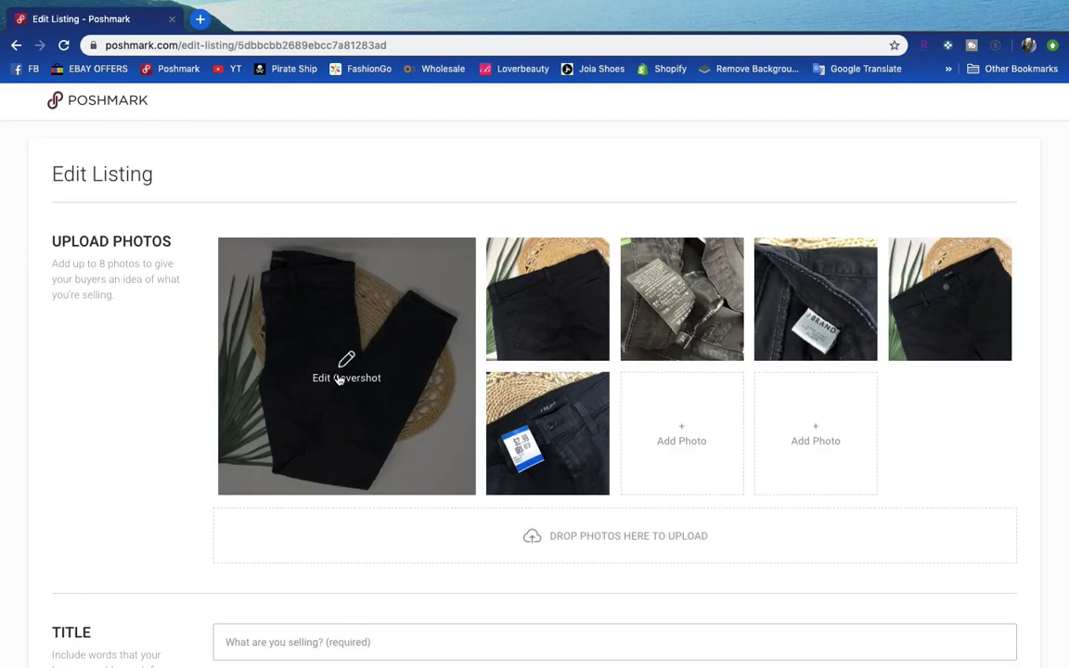
pyautogui.click(342, 377)
pyautogui.rightClick(525, 278)
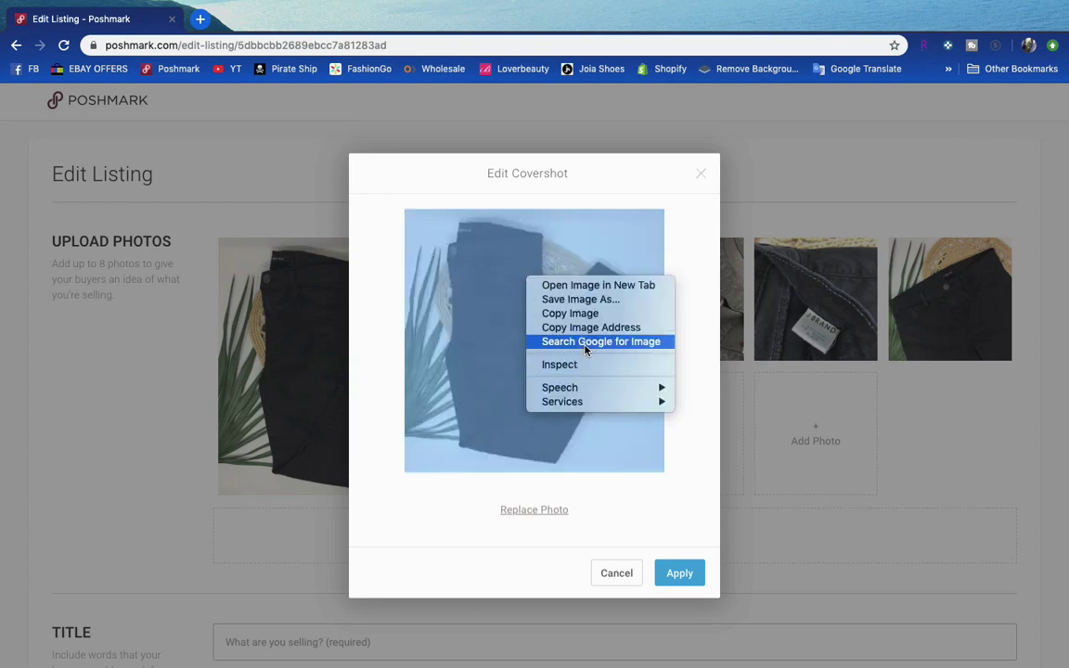
pyautogui.click(586, 343)
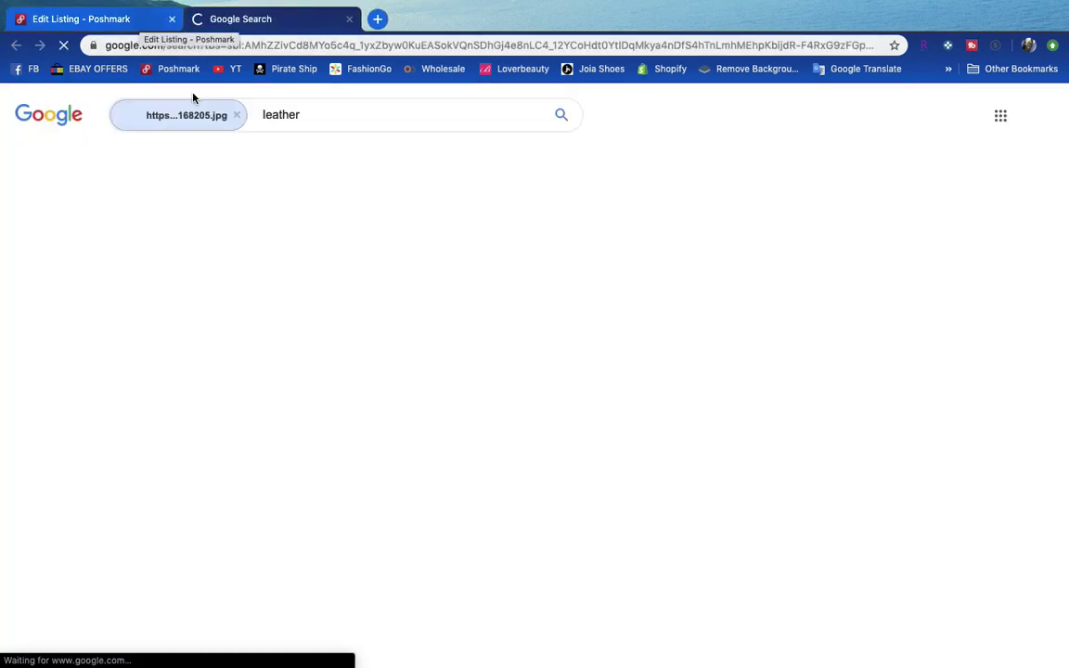
# Replace the suggested image search term with "Womens J.brand Black Skinny jeans".
pyautogui.doubleClick(362, 118)
pyautogui.write('WOMENS')
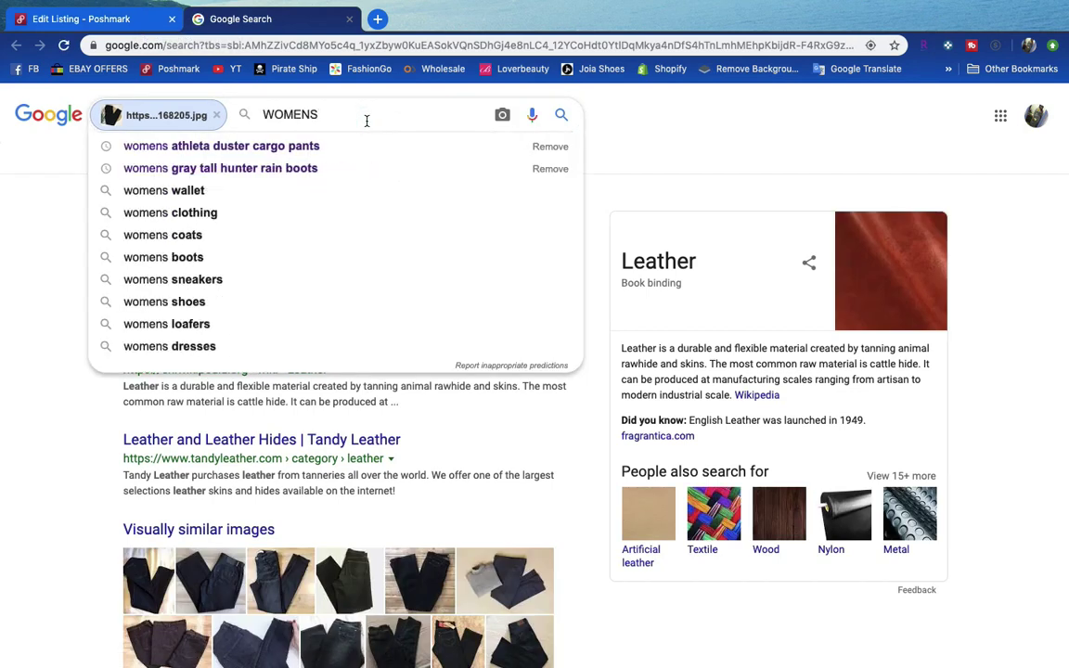
pyautogui.press('BackSpace')
pyautogui.press('BackSpace')
pyautogui.press('BackSpace')
pyautogui.press('BackSpace')
pyautogui.press('BackSpace')
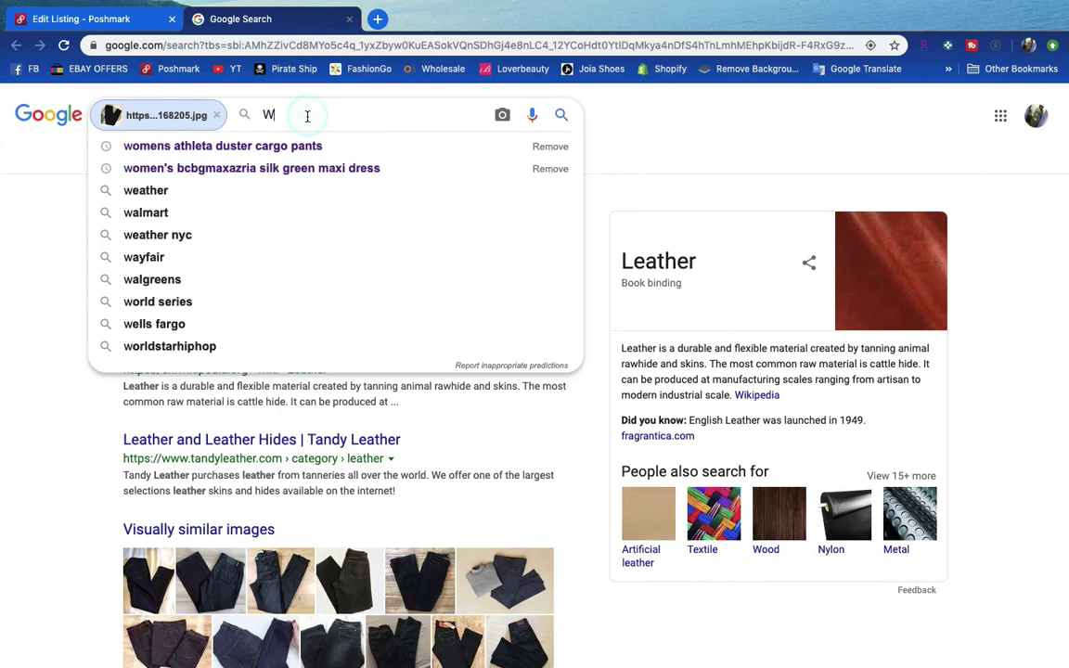
pyautogui.write('omens J.brab')
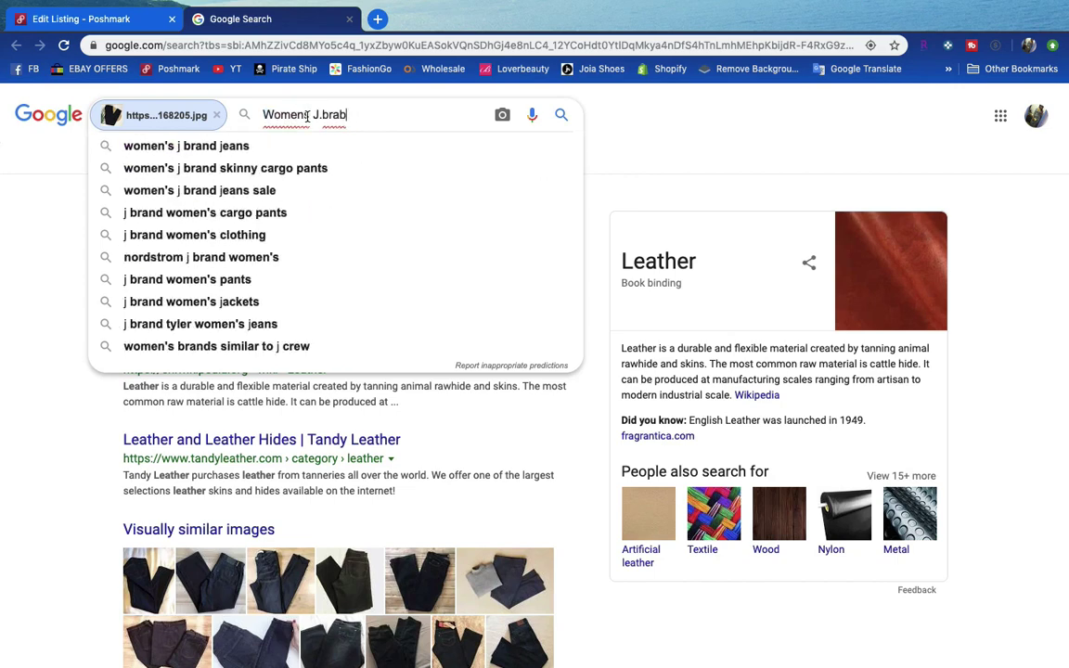
pyautogui.press('BackSpace')
pyautogui.write('nd Blac')
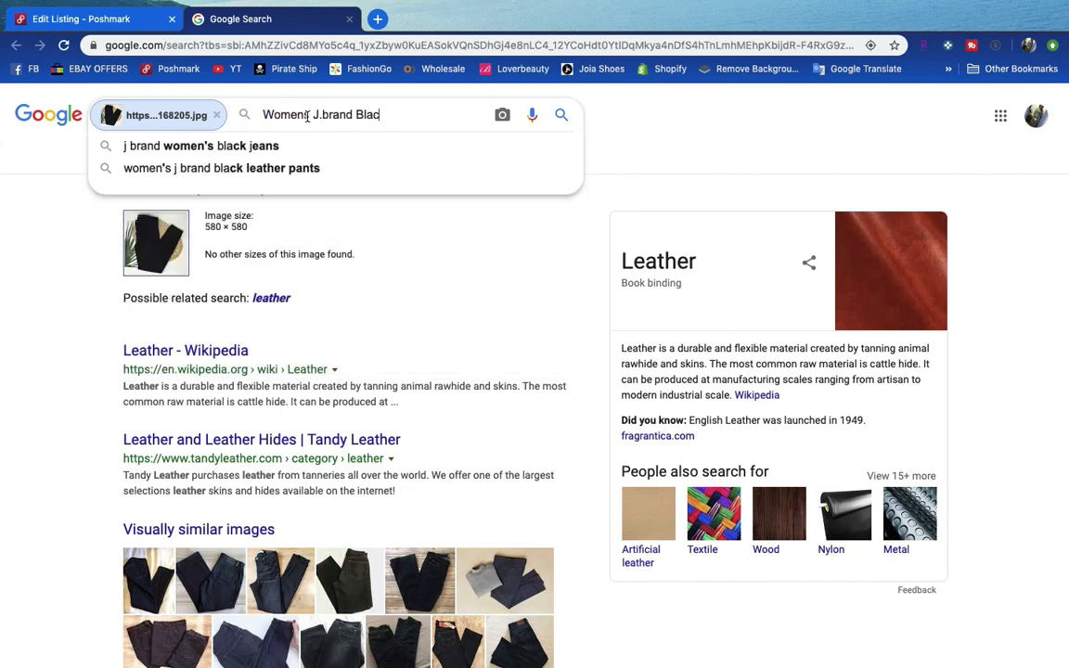
pyautogui.write('k Skinny Jeans')
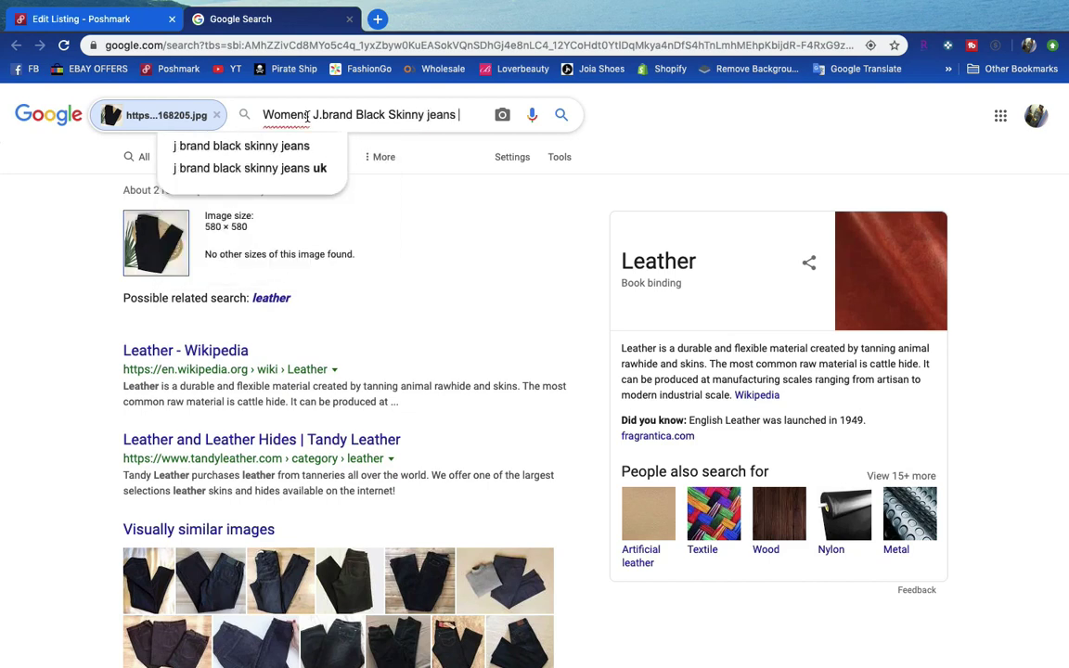
# Return to the Poshmark listing and enlarge the inner label photo to read the jeans' style details.
pyautogui.click(81, 19)
pyautogui.click(699, 174)
pyautogui.click(824, 335)
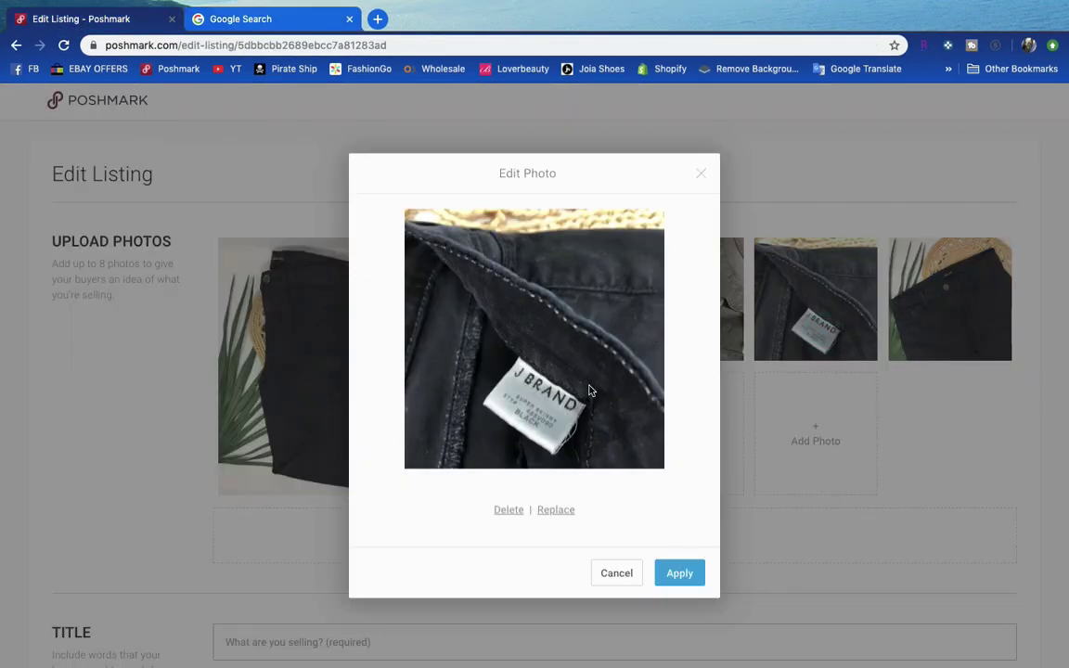
pyautogui.scroll(5, 589, 391)
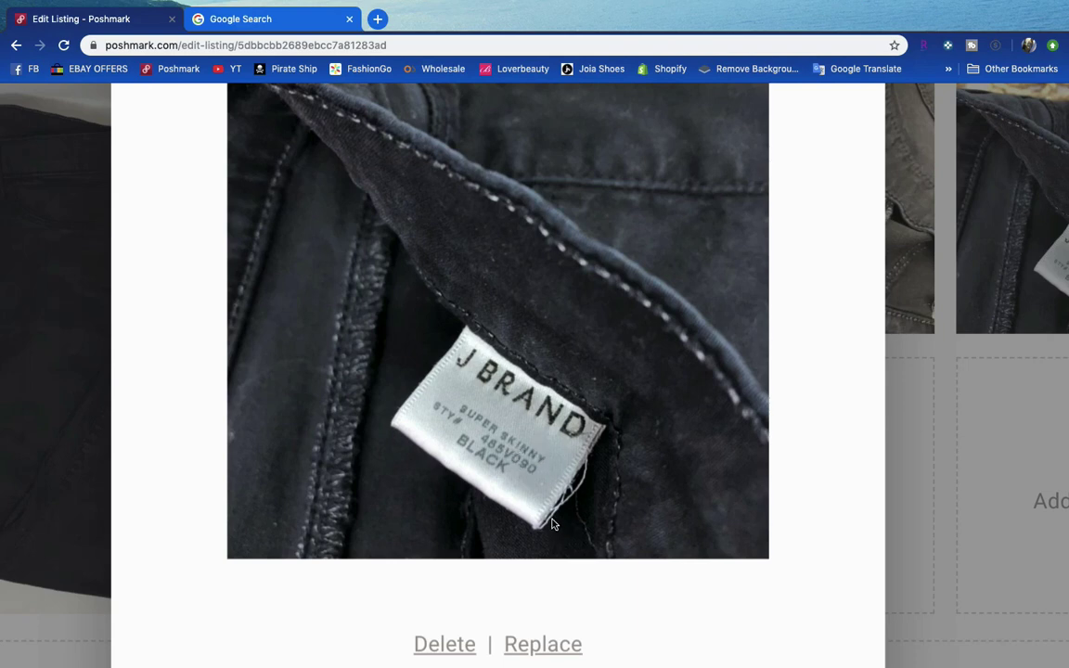
pyautogui.scroll(3, 477, 447)
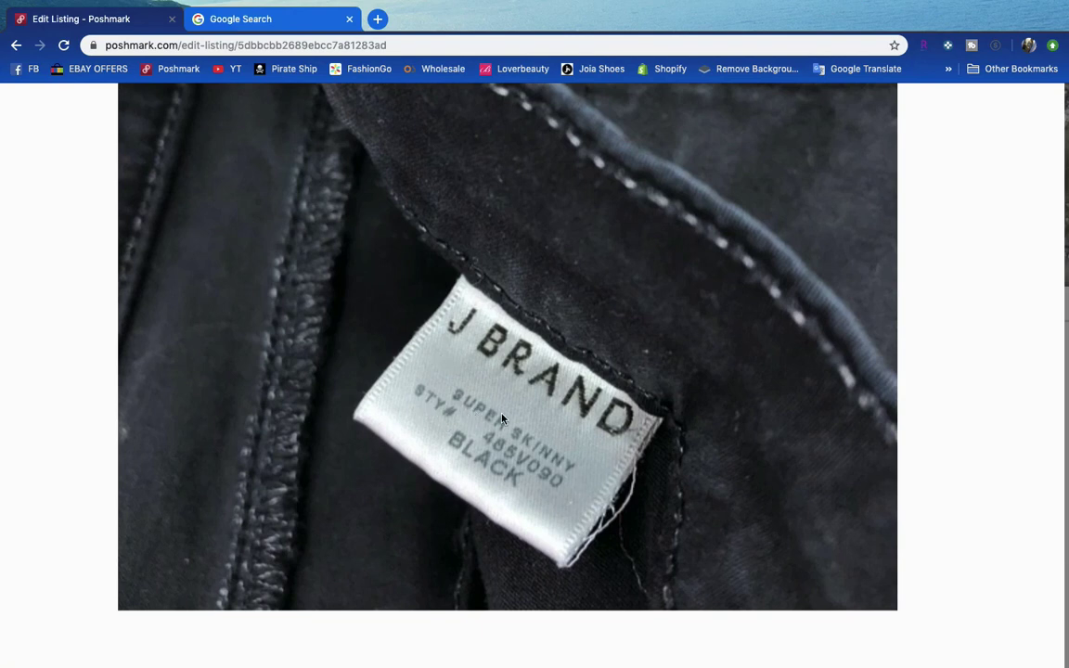
# Extend the Google query by inserting "Super" before "Skinny" and adding "style" after "jeans".
pyautogui.hotkey('ctrl', 'Tab')
pyautogui.click(388, 115)
pyautogui.write('Sup')
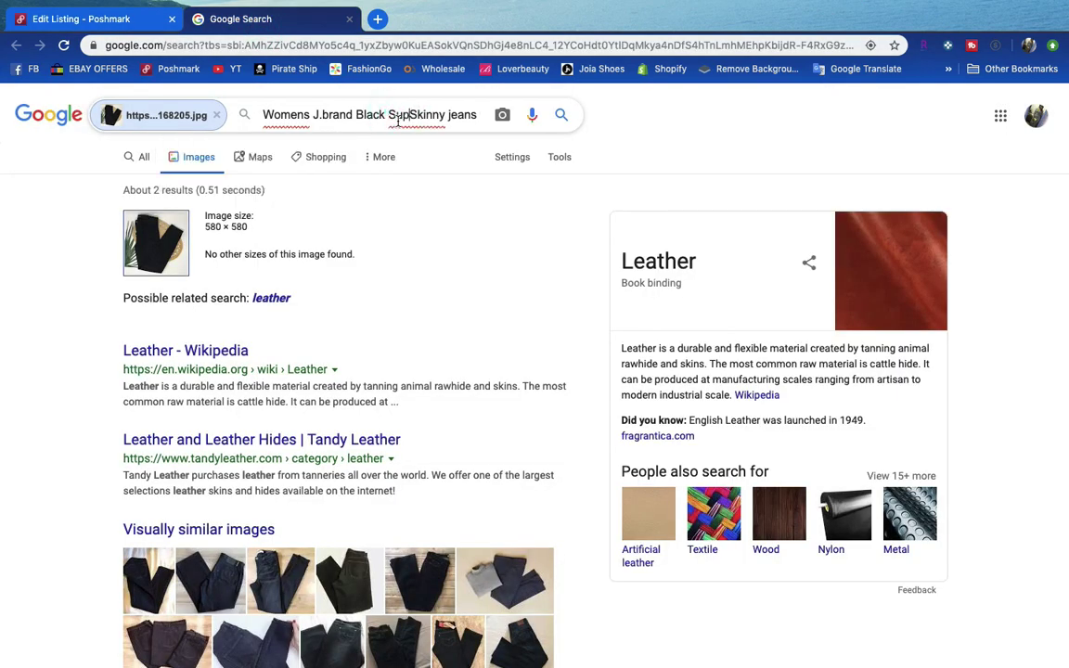
pyautogui.write('er')
pyautogui.click(481, 115)
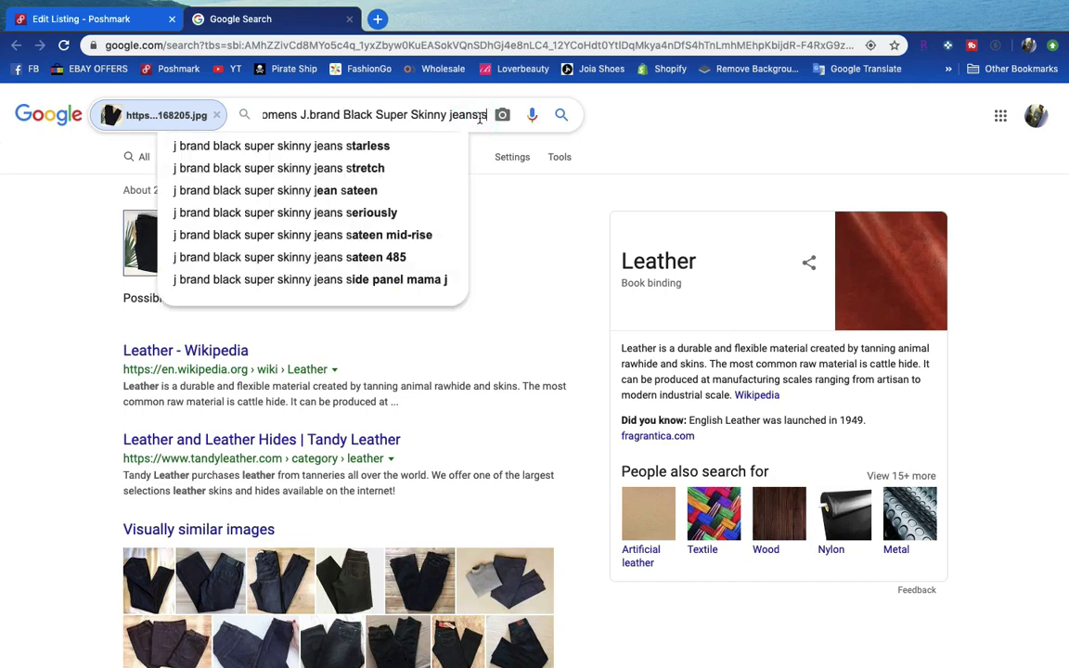
pyautogui.write('style')
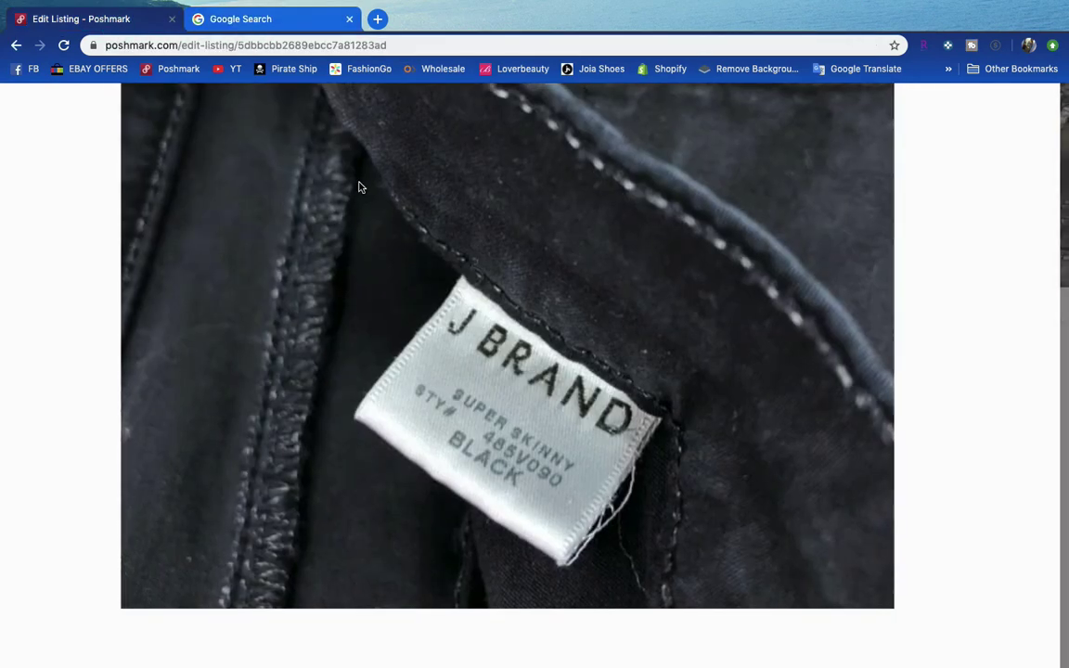
# Complete the query with the label's style number 485v090, checking it against the photo, and run the search.
pyautogui.click(291, 28)
pyautogui.write('485')
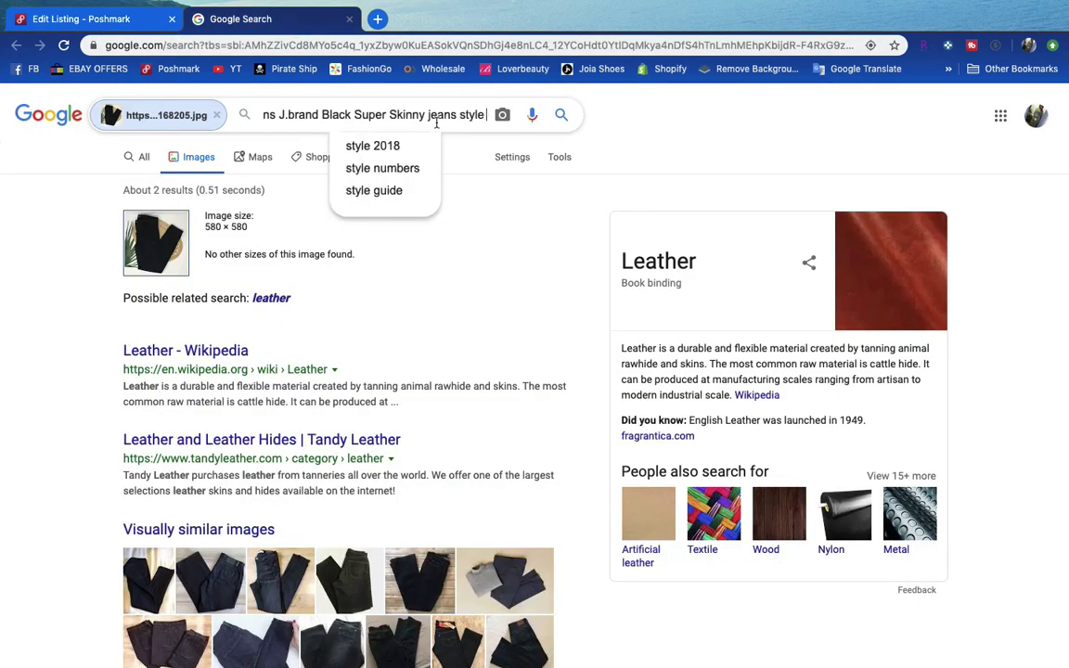
pyautogui.hotkey('ctrl', 'shift', 'Tab')
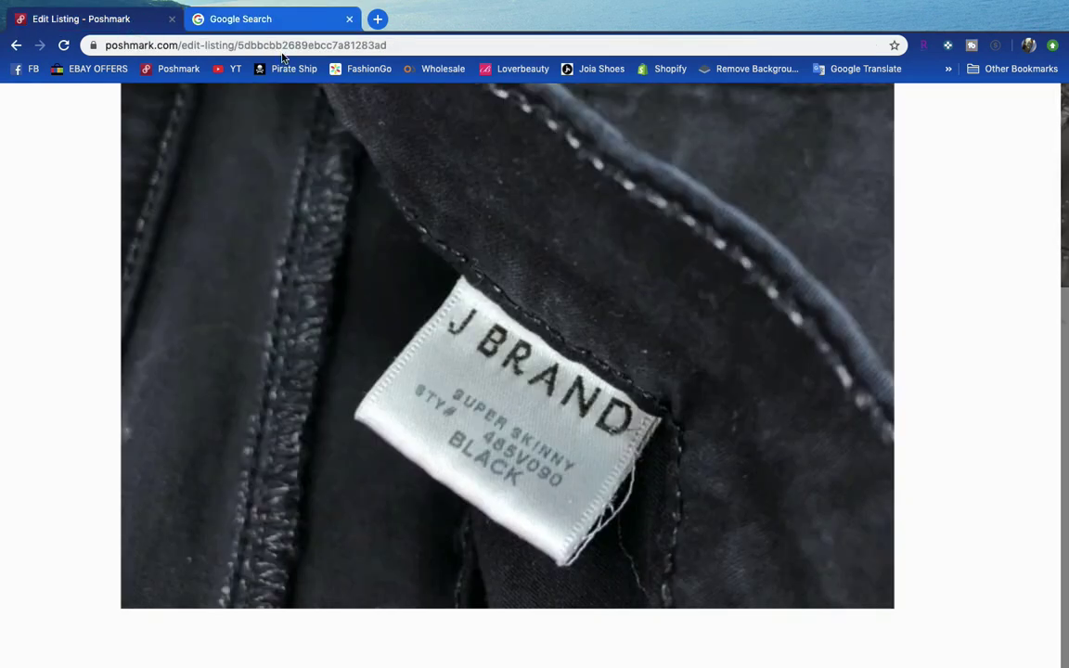
pyautogui.hotkey('ctrl', 'Tab')
pyautogui.write('v090')
pyautogui.press('Return')
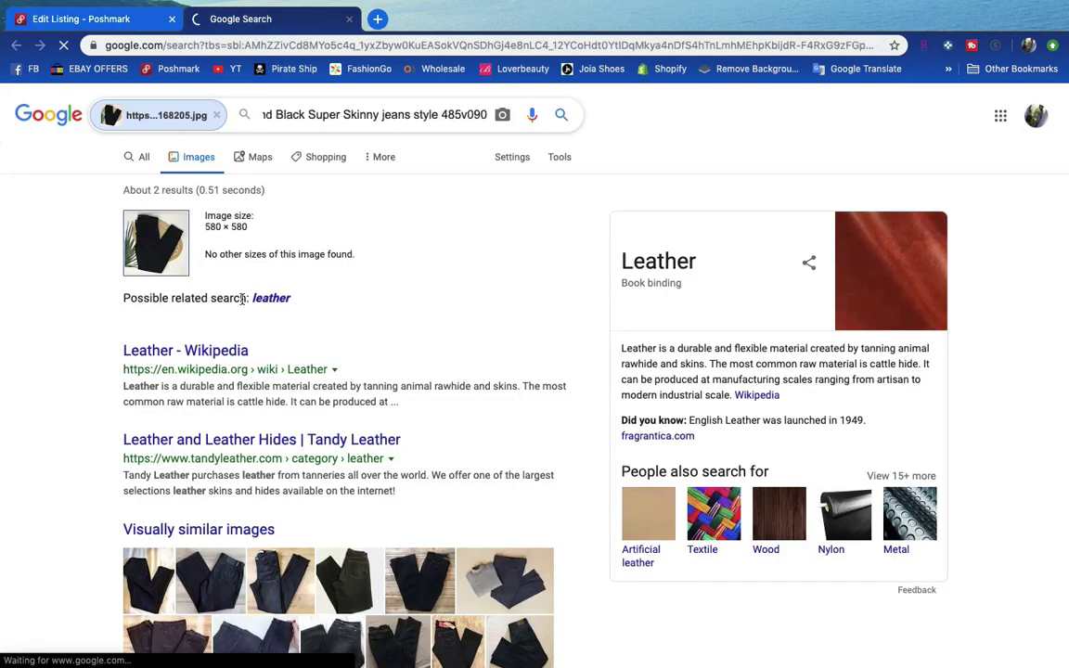
# Browse the visually similar images and open the eBay listing for J Brand 485 Midrise Super Skinny Luxe Sateen jeans.
pyautogui.click(262, 530)
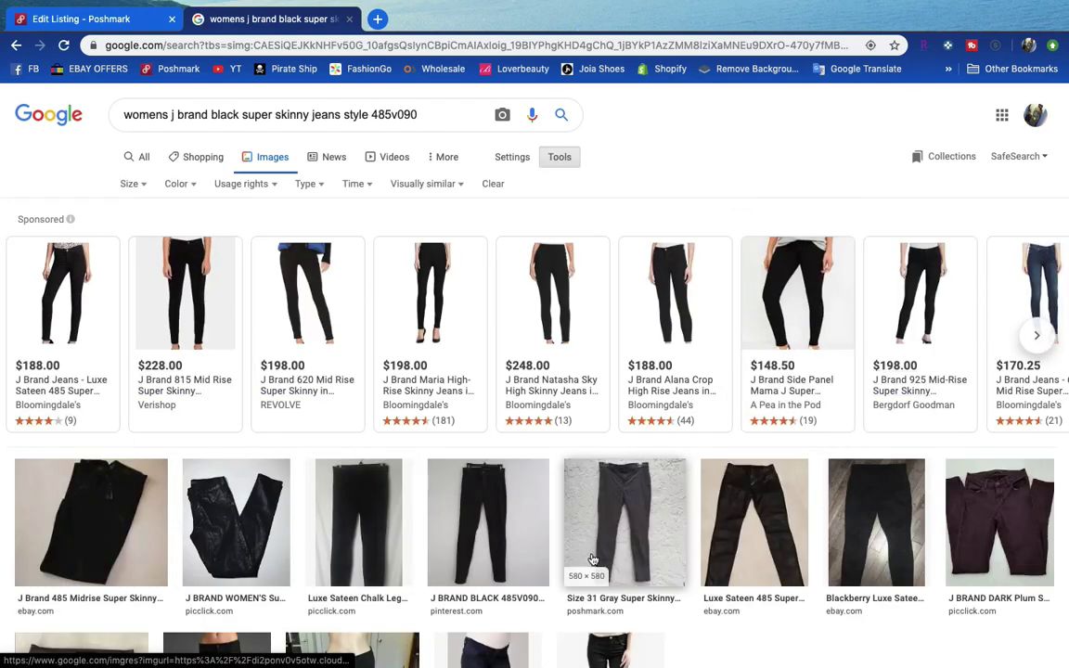
pyautogui.scroll(-2, 592, 558)
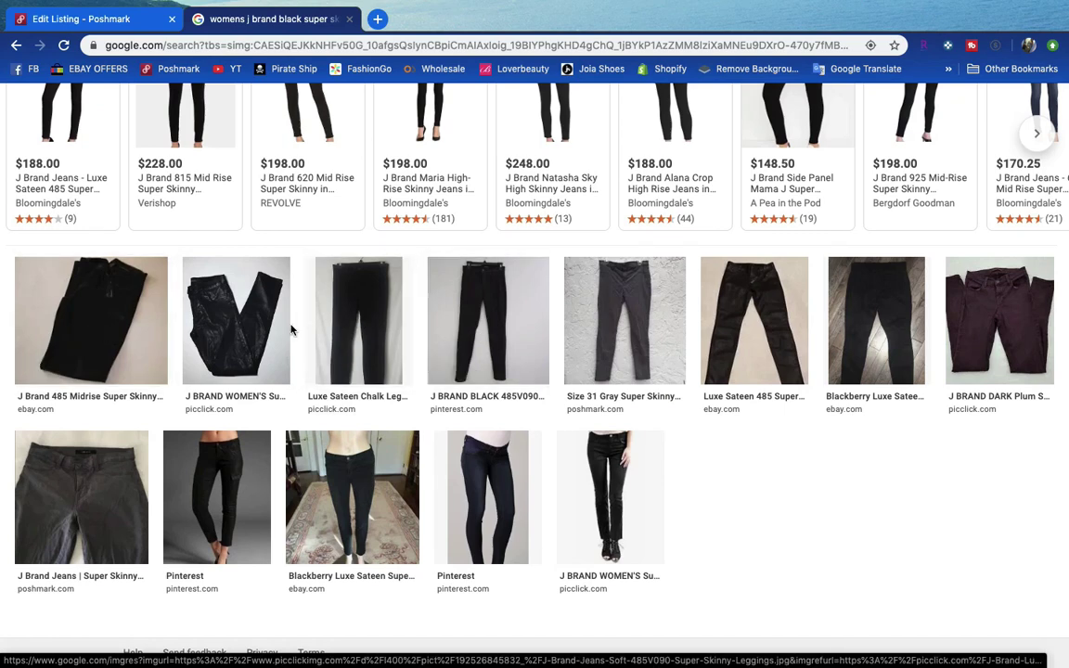
pyautogui.click(111, 322)
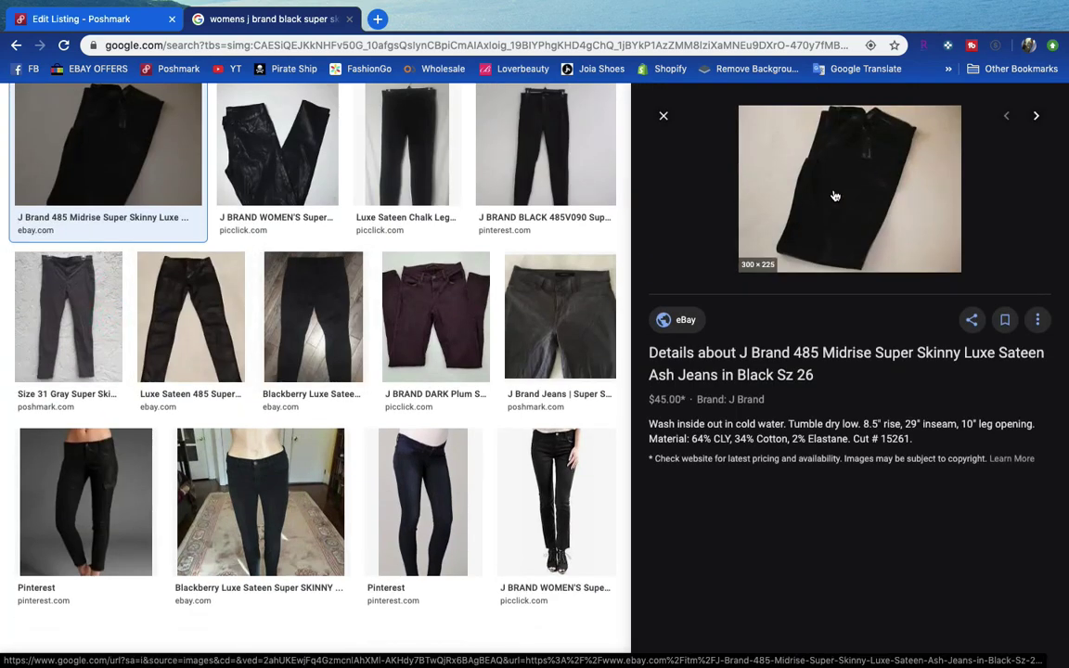
pyautogui.click(804, 181)
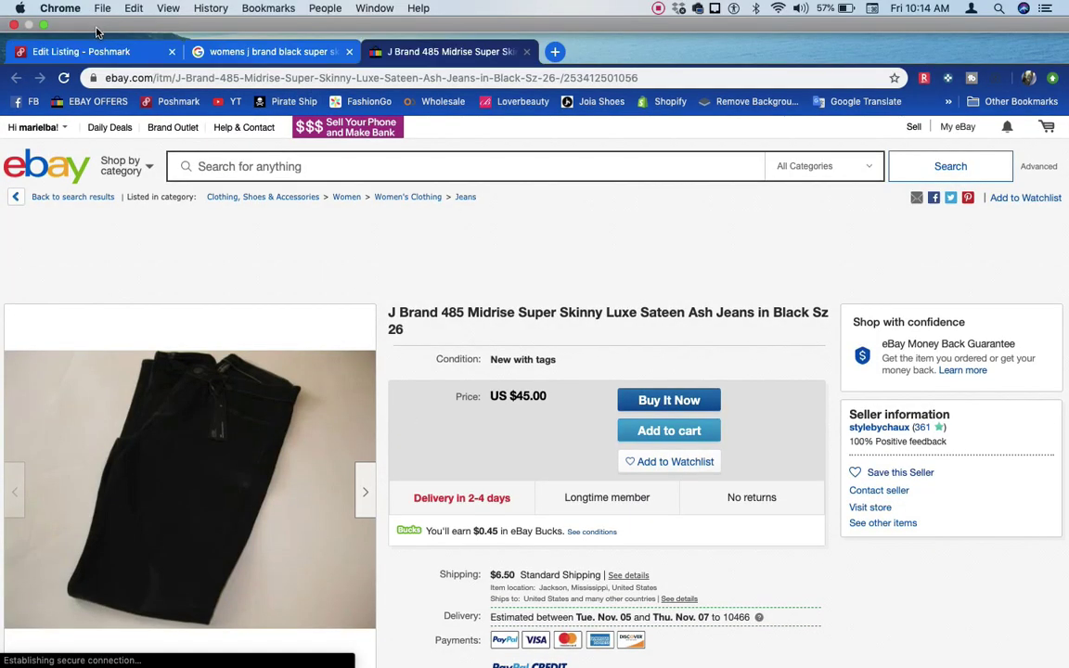
# Compare the style number on the Poshmark label photo with the eBay listing's title.
pyautogui.click(83, 51)
pyautogui.scroll(1, 474, 311)
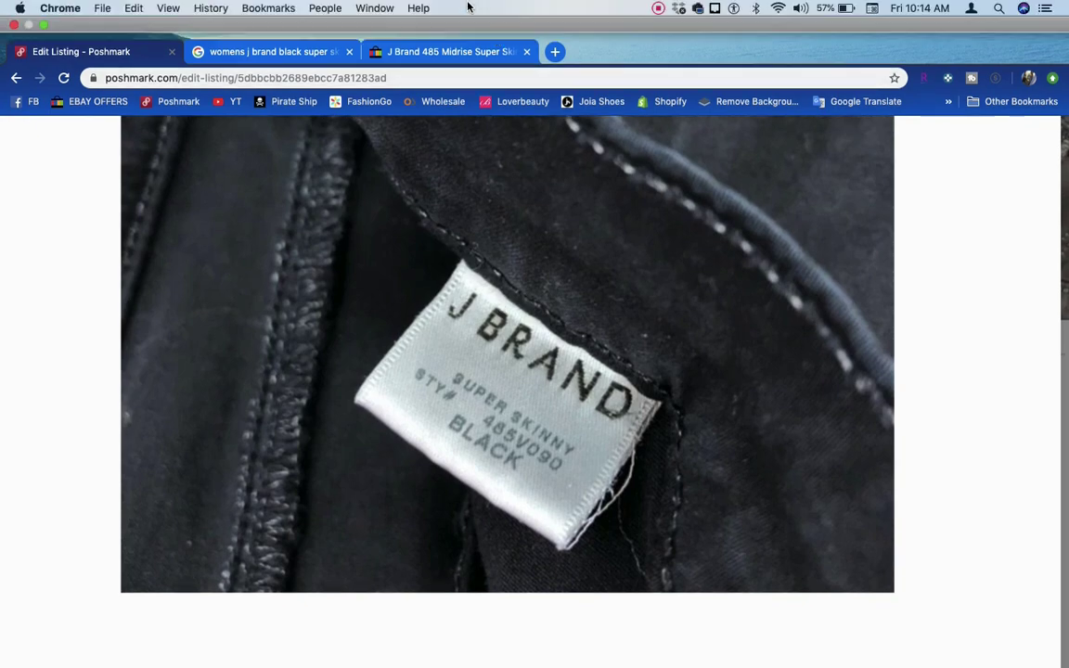
pyautogui.click(445, 48)
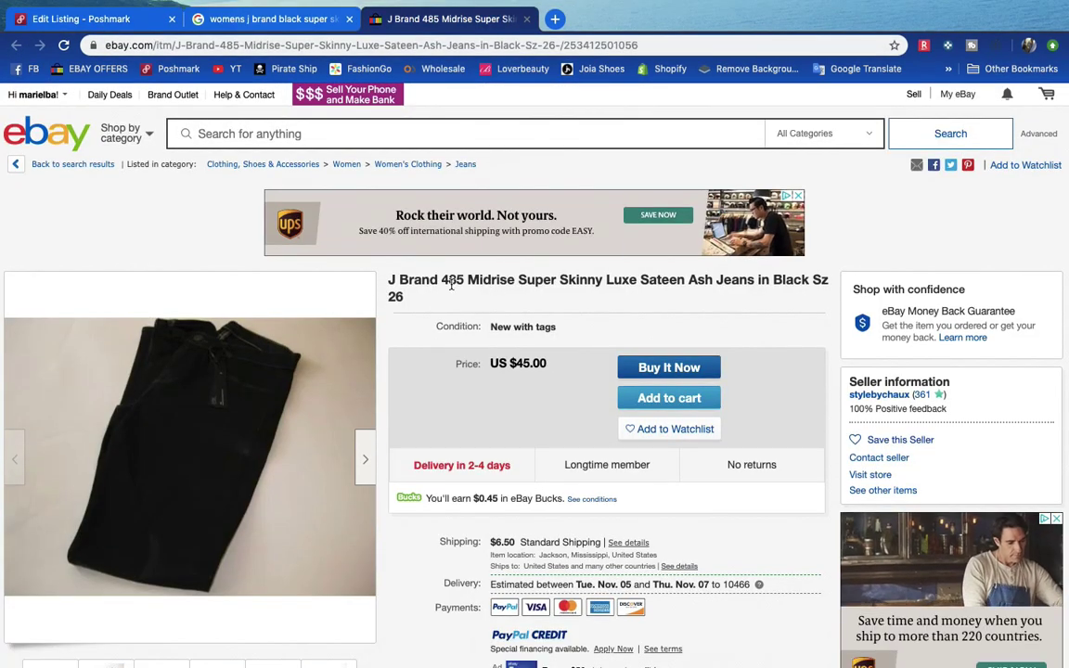
# Enlarge the eBay listing's photos and go through the views of the black jeans.
pyautogui.click(357, 443)
pyautogui.click(1030, 383)
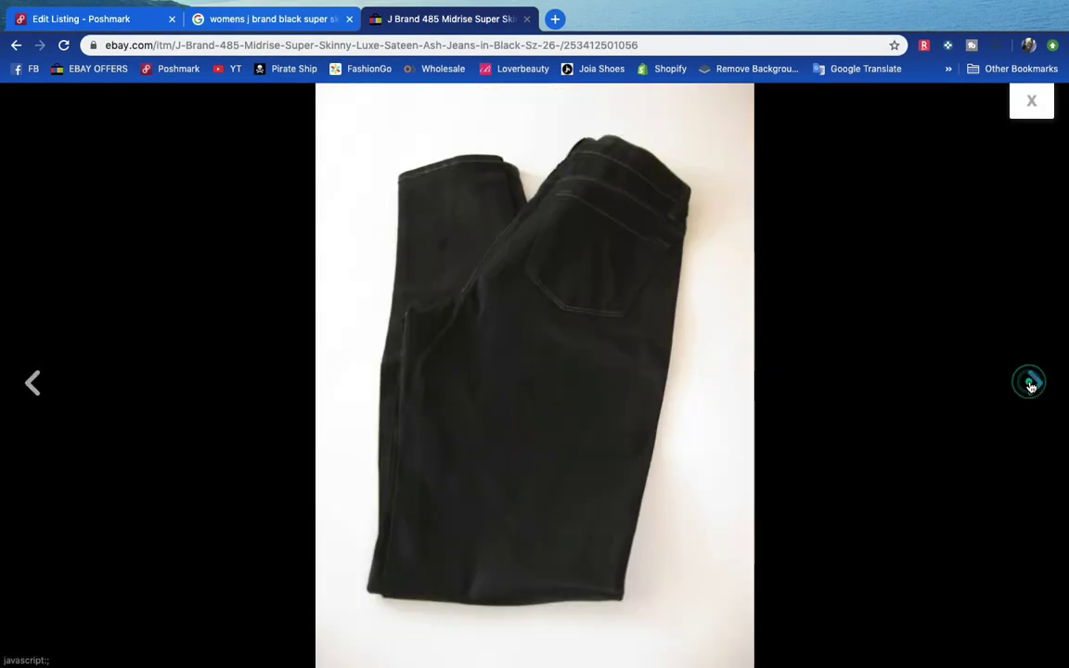
pyautogui.click(1030, 383)
pyautogui.click(1030, 383)
pyautogui.click(1030, 383)
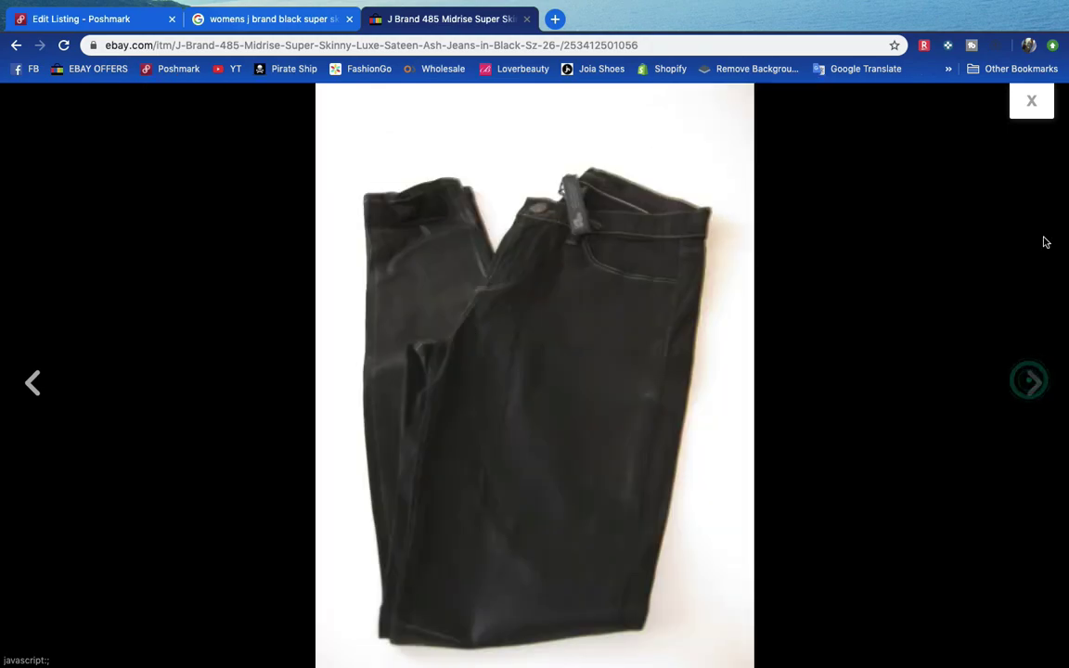
# Close the eBay listing and open Bloomingdale's J Brand Luxe Sateen 485 Super Skinny jeans from the sponsored results.
pyautogui.click(1035, 98)
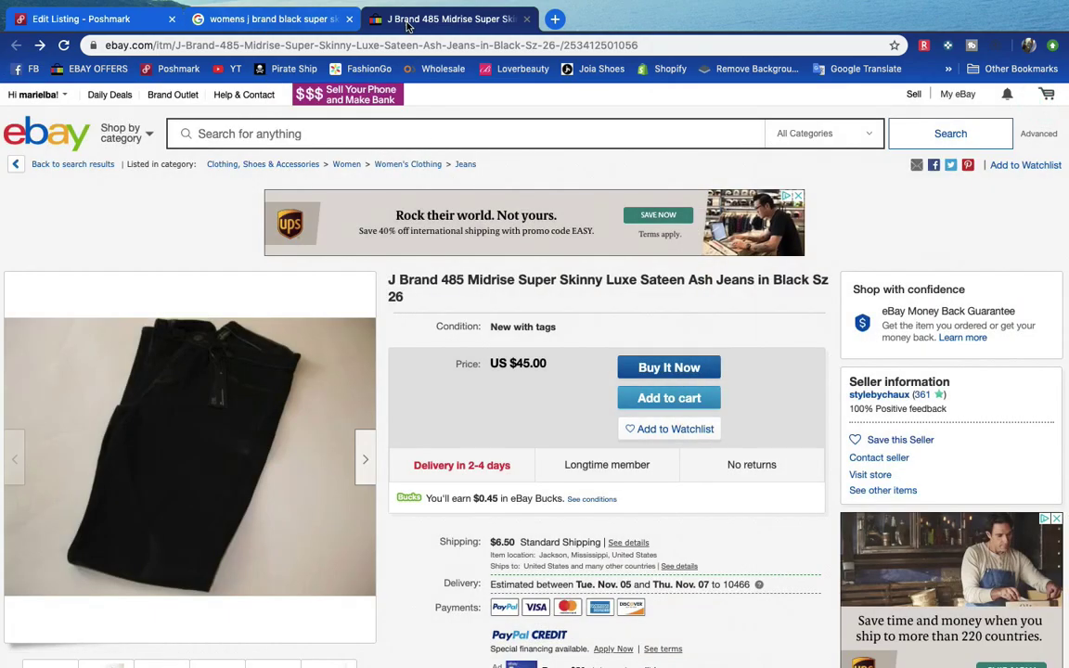
pyautogui.click(527, 19)
pyautogui.scroll(5, 520, 306)
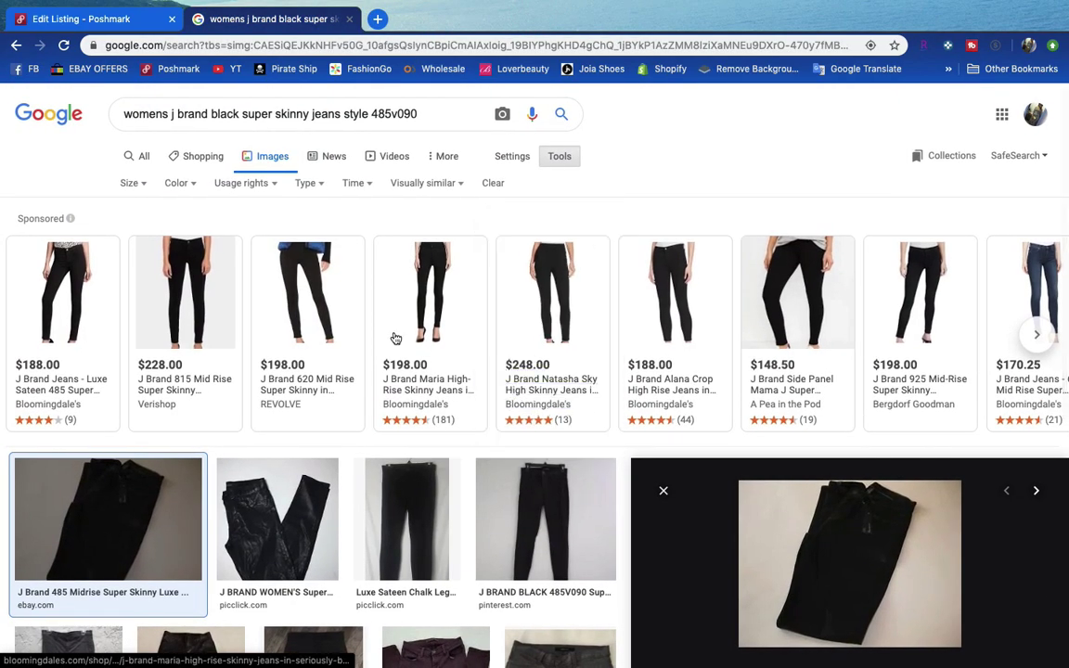
pyautogui.click(108, 314)
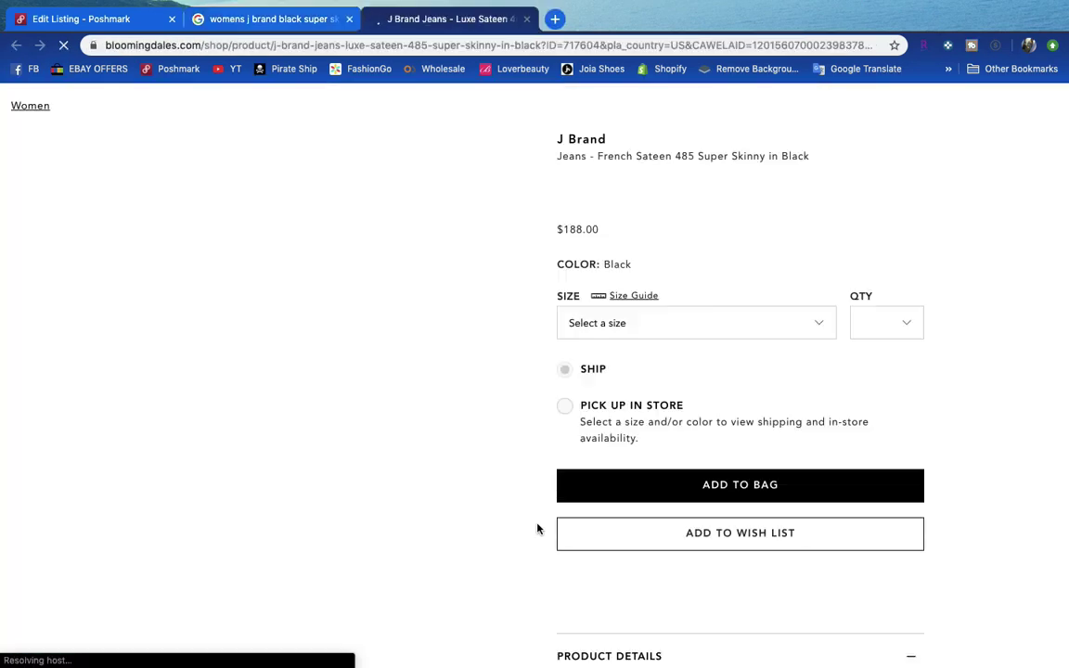
pyautogui.rightClick(282, 346)
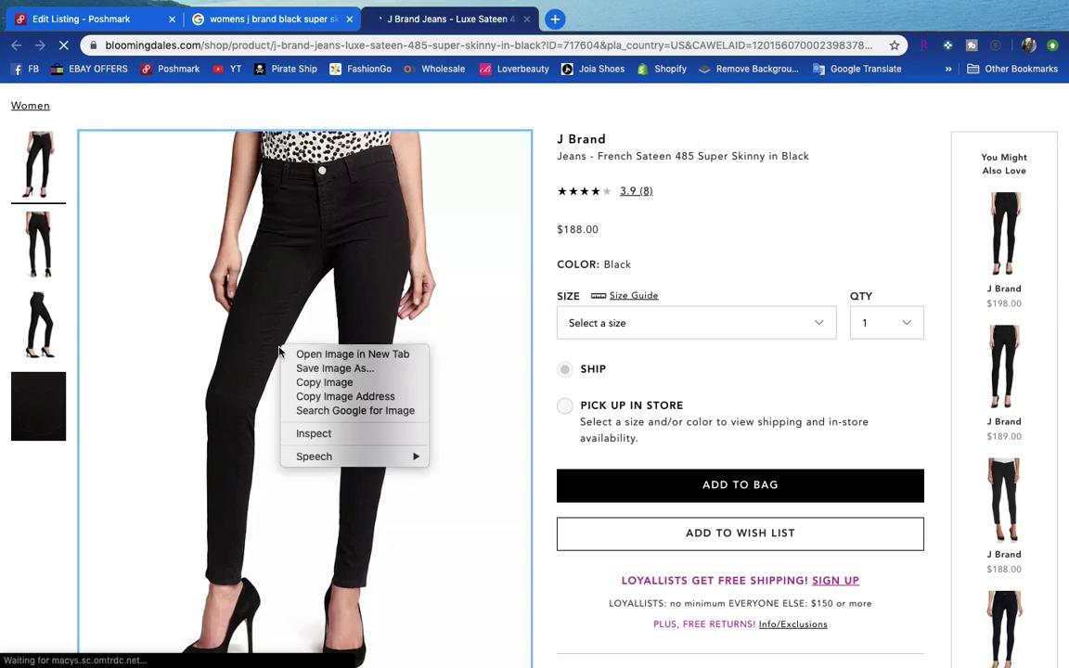
pyautogui.click(335, 370)
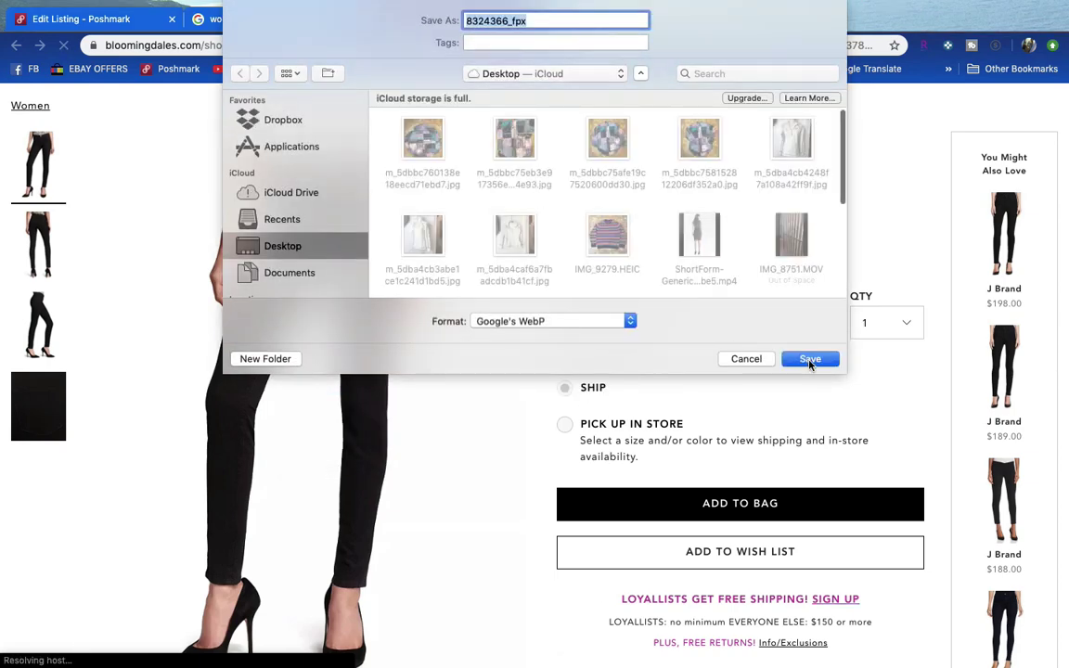
pyautogui.click(748, 358)
# Put the store's product name in the Poshmark description as one line, "J Brand Jeans French Sateen 485 Super Skinny in Black".
pyautogui.press('super+1')
pyautogui.click(419, 493)
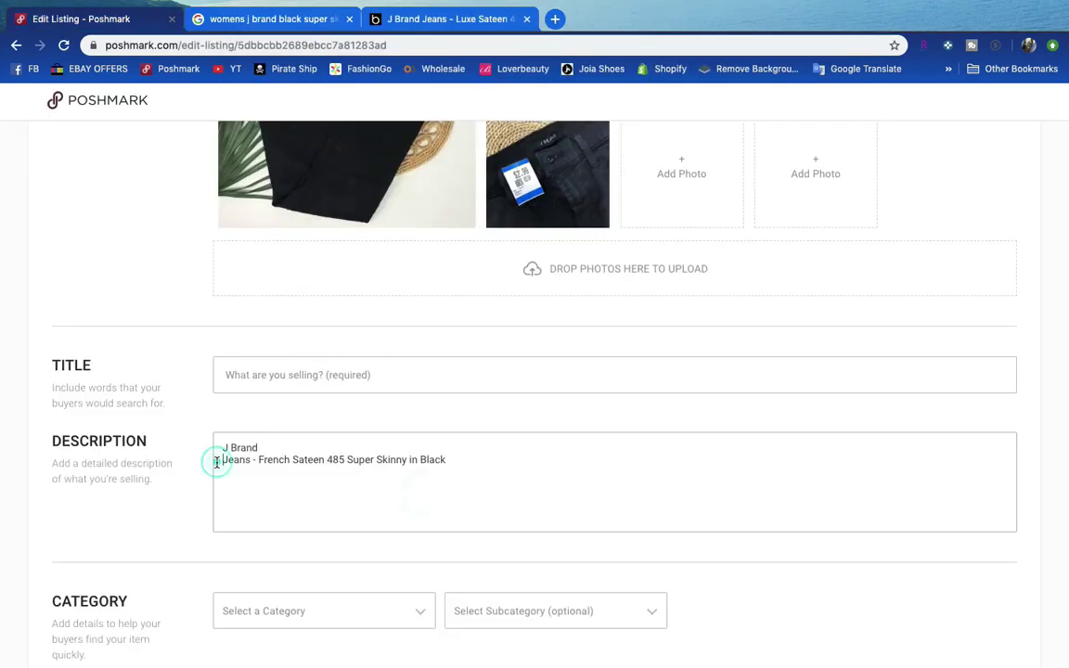
pyautogui.press('BackSpace')
pyautogui.click(295, 448)
pyautogui.press('BackSpace')
pyautogui.press('BackSpace')
pyautogui.doubleClick(303, 449)
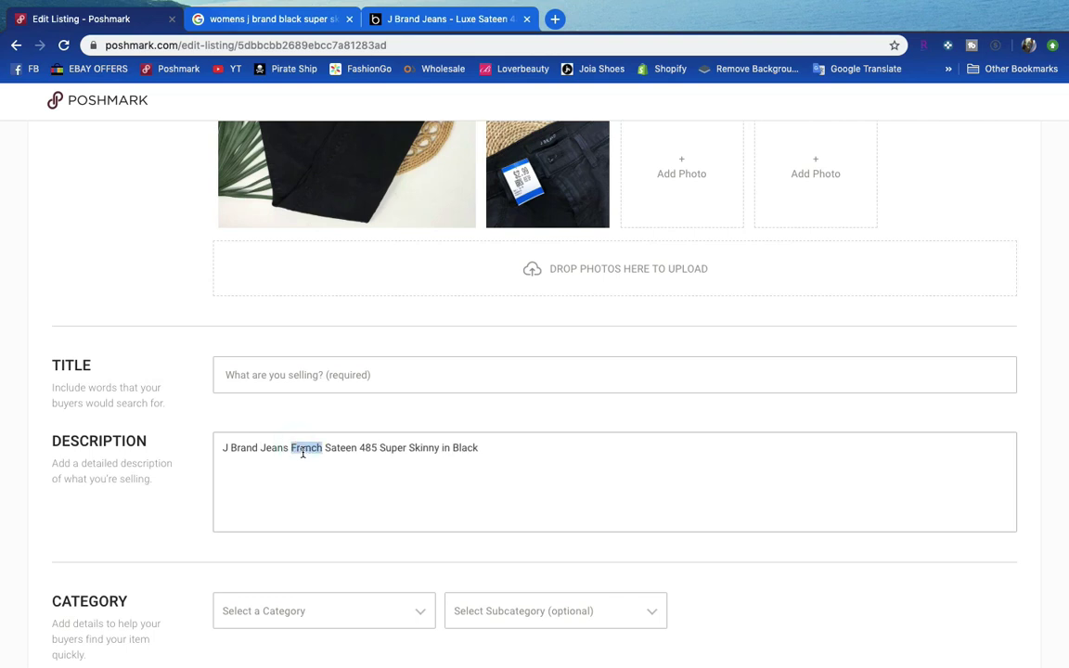
# Copy the description line into the title and edit it to "J Brand French Sateen 485 Super Skinny Jeans Sz 27".
pyautogui.hotkey('ctrl', 'a')
pyautogui.hotkey('ctrl', 'c')
pyautogui.click(408, 375)
pyautogui.hotkey('ctrl', 'v')
pyautogui.moveTo(443, 375); pyautogui.dragTo(478, 372)
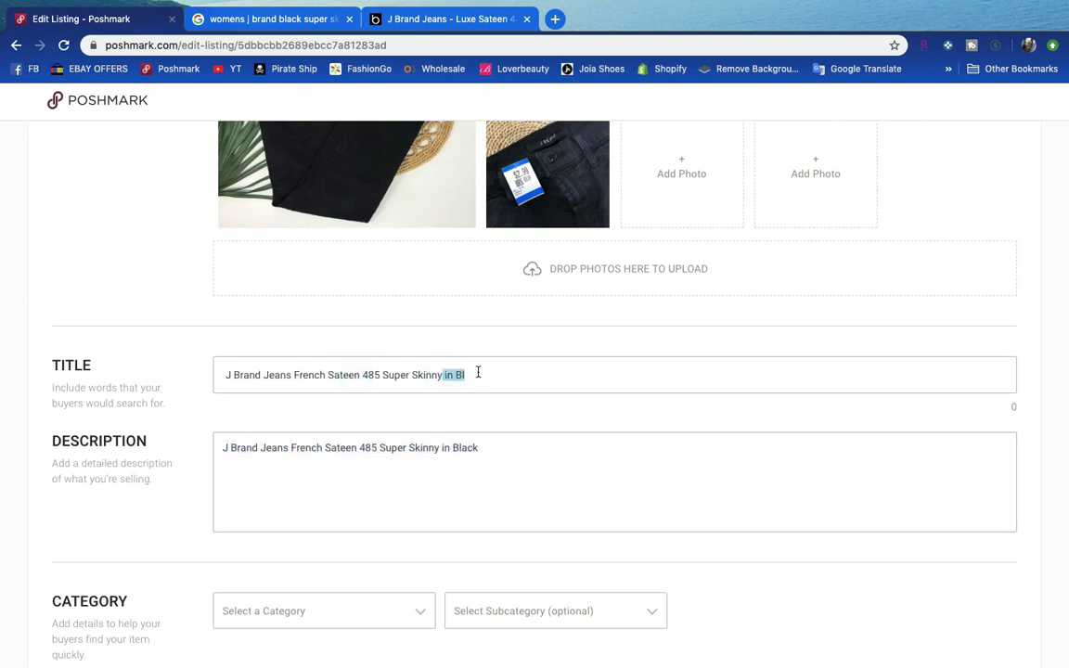
pyautogui.doubleClick(278, 375)
pyautogui.press('BackSpace')
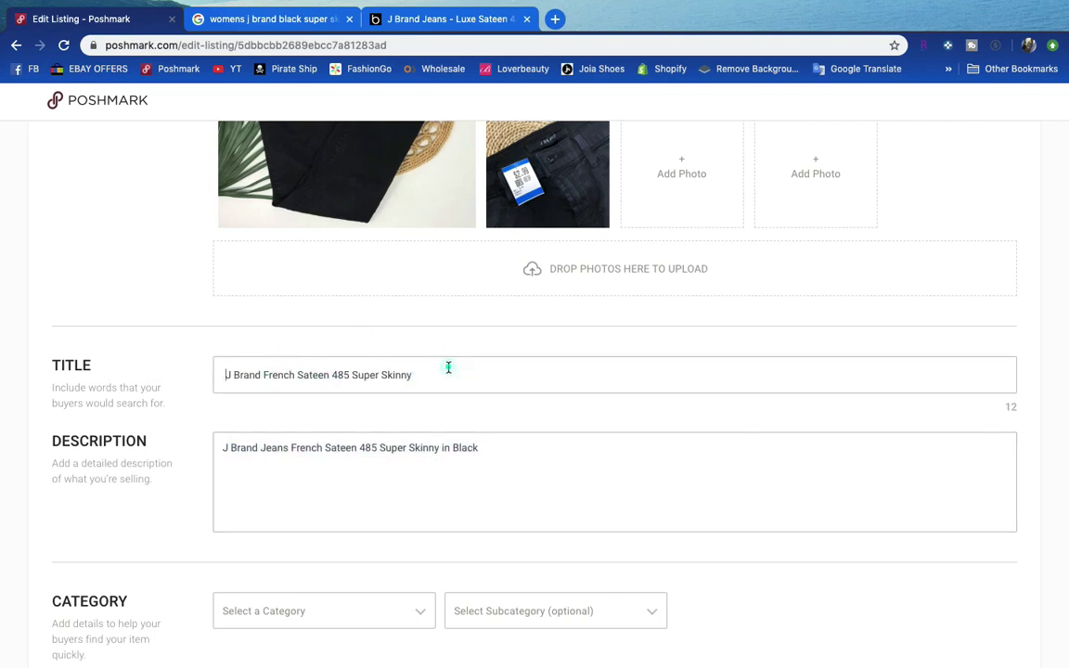
pyautogui.click(227, 375)
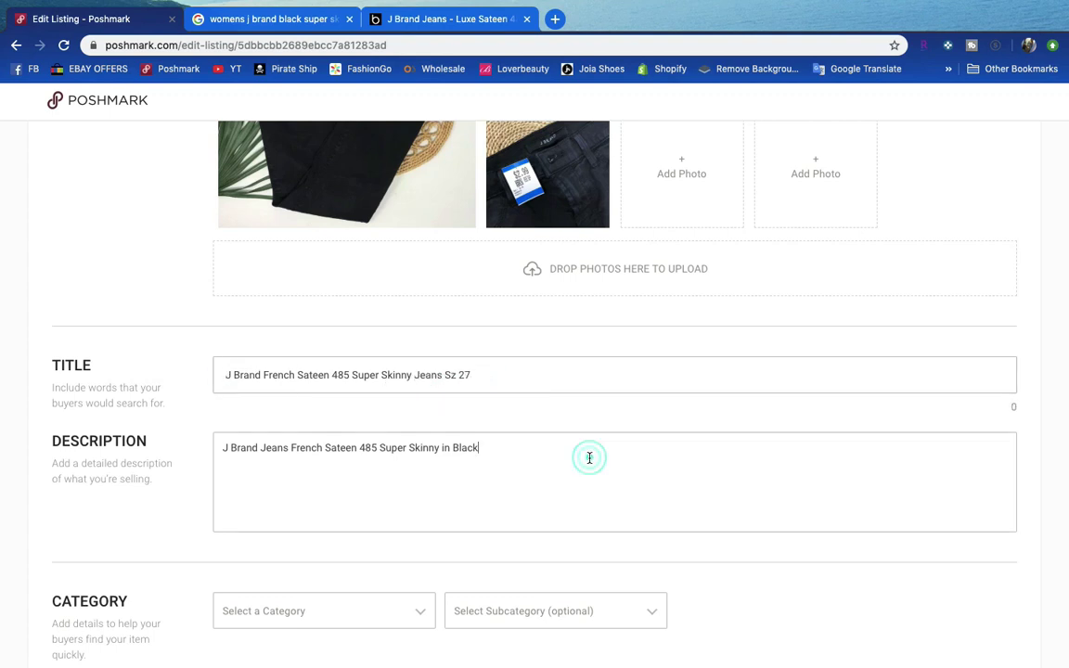
# Open the size guide on the Bloomingdale's page and capture a screenshot of the US size, waist and hips chart in inches.
pyautogui.click(445, 19)
pyautogui.scroll(-2, 724, 371)
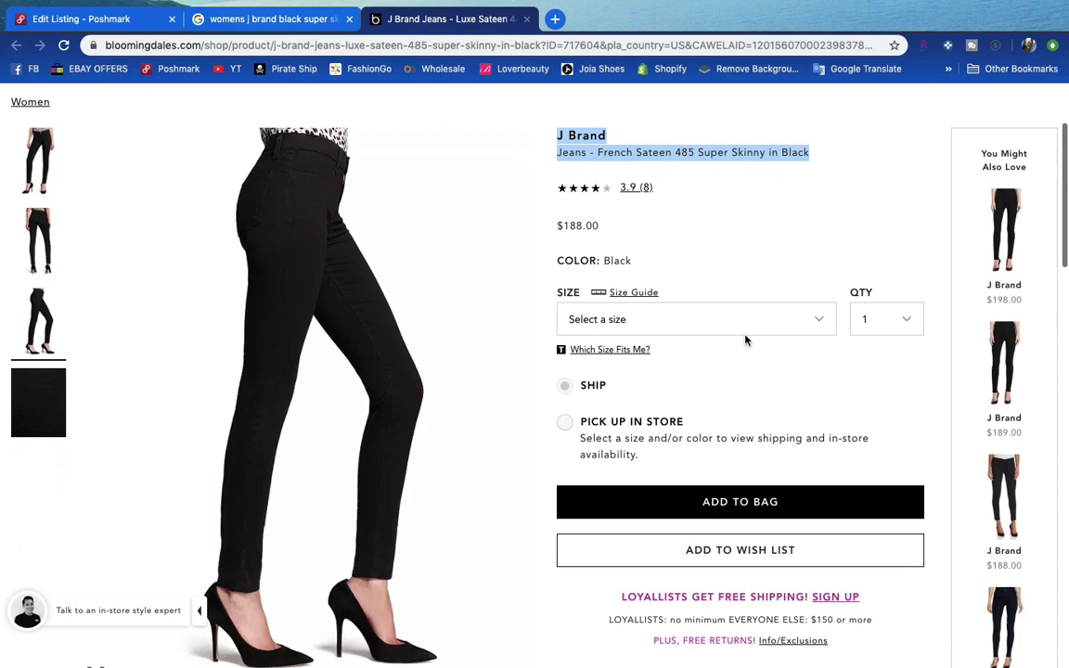
pyautogui.click(633, 295)
pyautogui.scroll(-1, 714, 404)
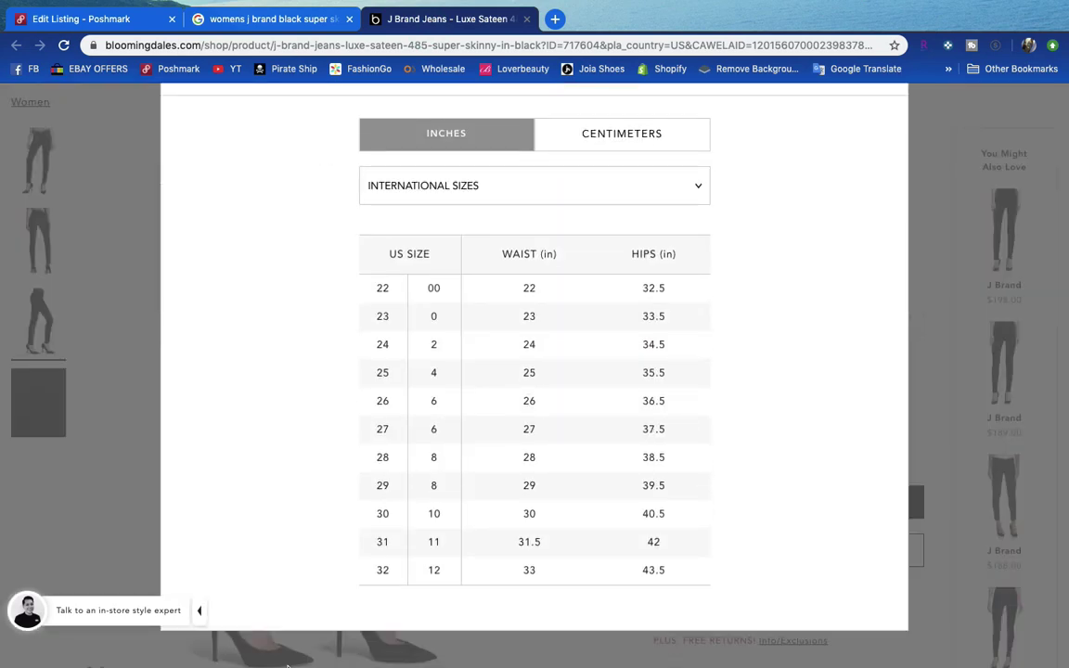
pyautogui.click(291, 630)
pyautogui.click(933, 487)
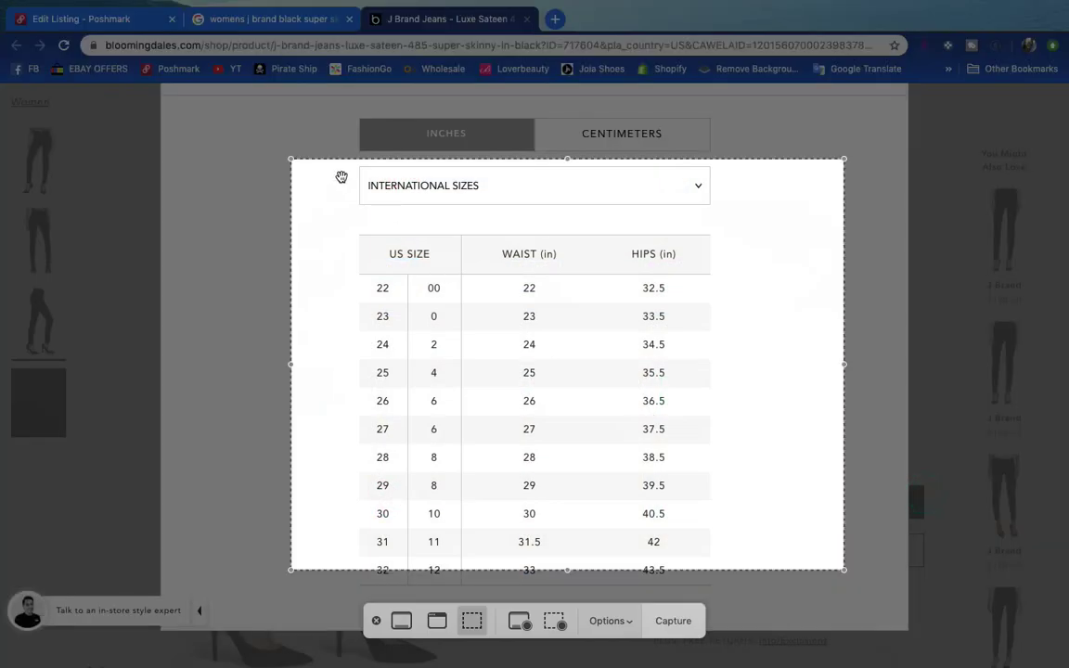
pyautogui.moveTo(293, 163); pyautogui.dragTo(271, 113)
pyautogui.moveTo(843, 570); pyautogui.dragTo(846, 589)
pyautogui.click(665, 622)
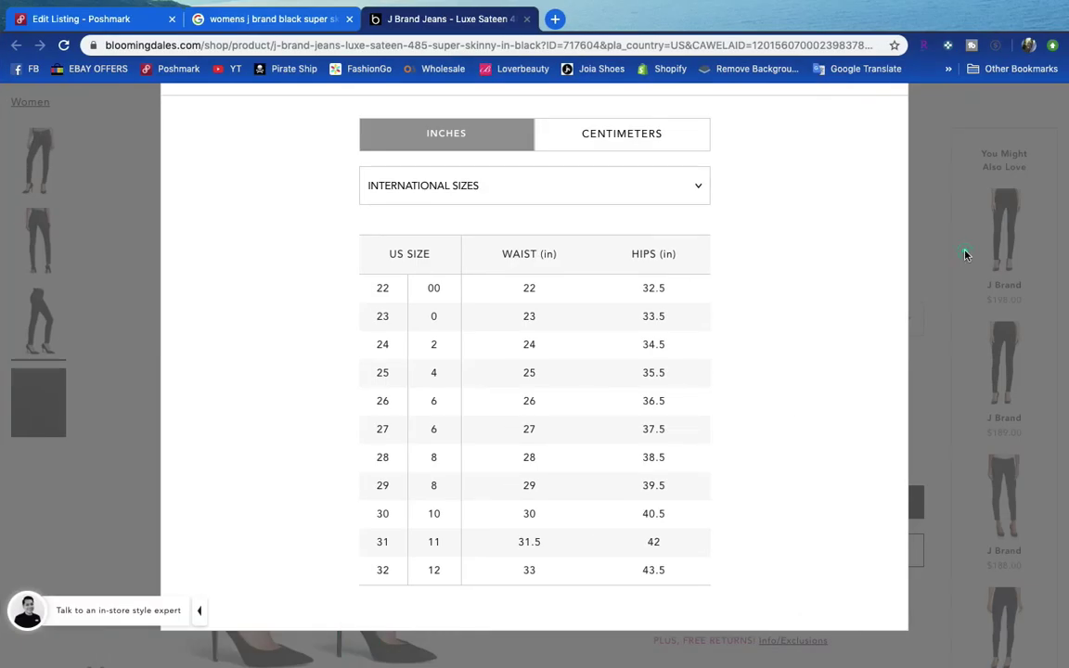
# Close the size guide and copy the product details, through the model measurements, into the Poshmark description.
pyautogui.click(966, 255)
pyautogui.scroll(-5, 904, 372)
pyautogui.moveTo(554, 270); pyautogui.dragTo(739, 409)
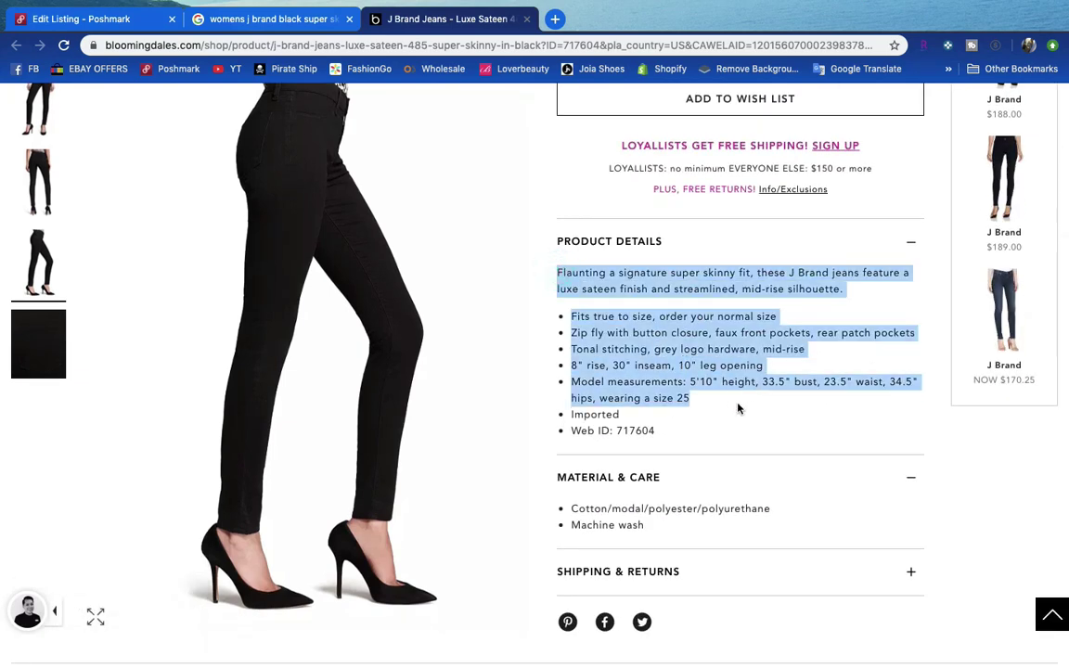
pyautogui.click(102, 18)
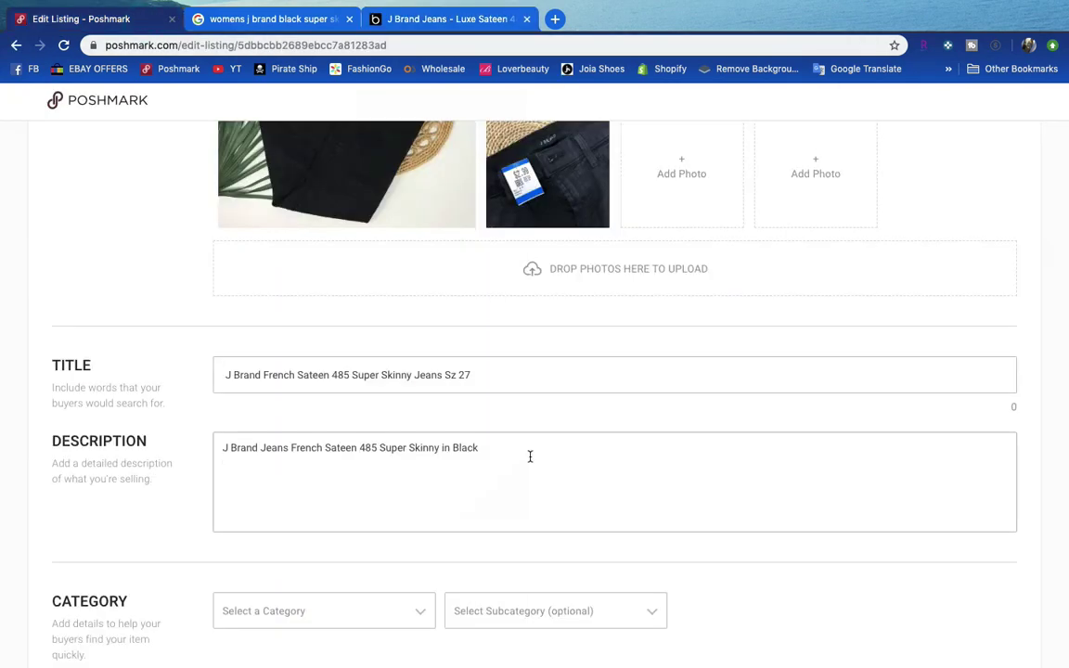
pyautogui.hotkey('ctrl', 'v')
# Copy the material composition from the Bloomingdale's page and add it below the product details in the Poshmark description.
pyautogui.click(248, 15)
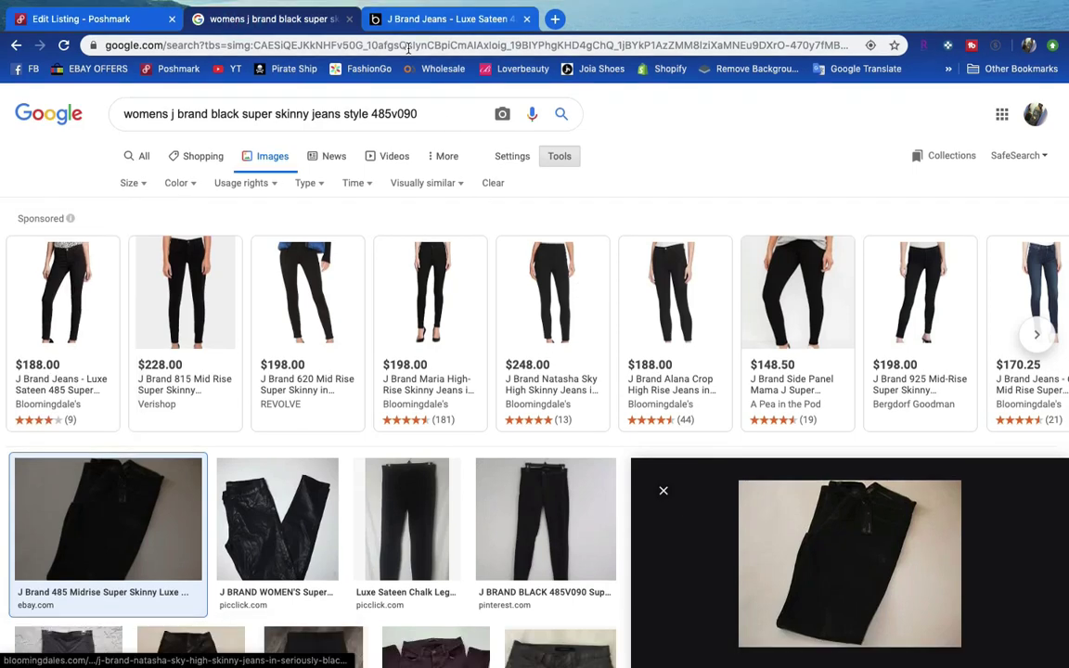
pyautogui.click(401, 18)
pyautogui.moveTo(573, 510); pyautogui.dragTo(652, 532)
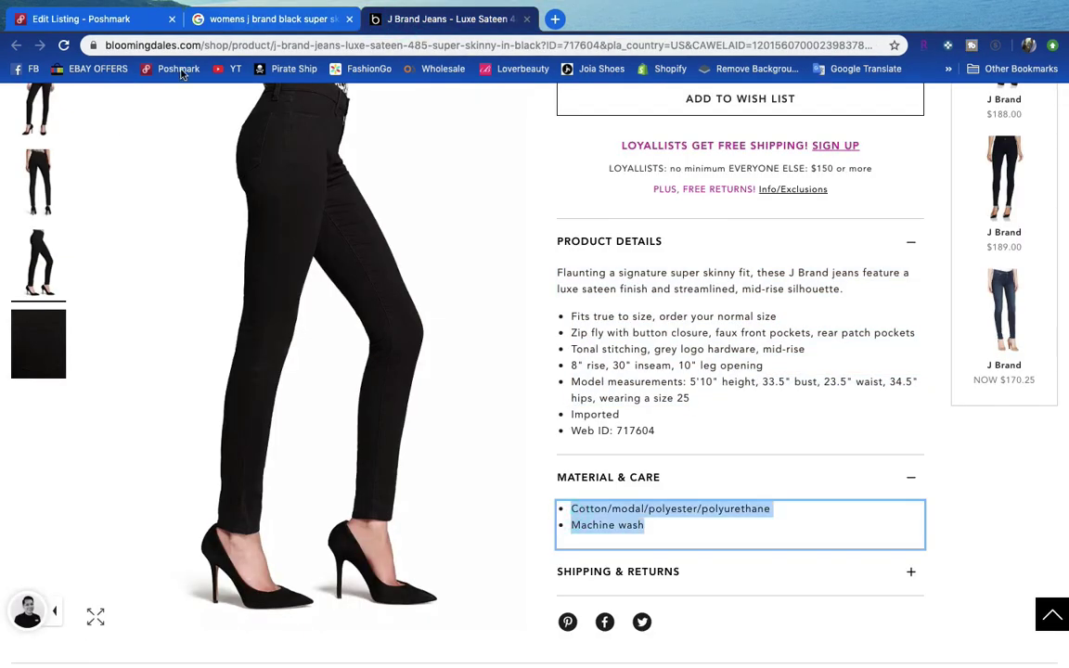
pyautogui.hotkey('ctrl', 'c')
pyautogui.click(82, 18)
pyautogui.press('Return')
pyautogui.press('Return')
pyautogui.hotkey('ctrl', 'v')
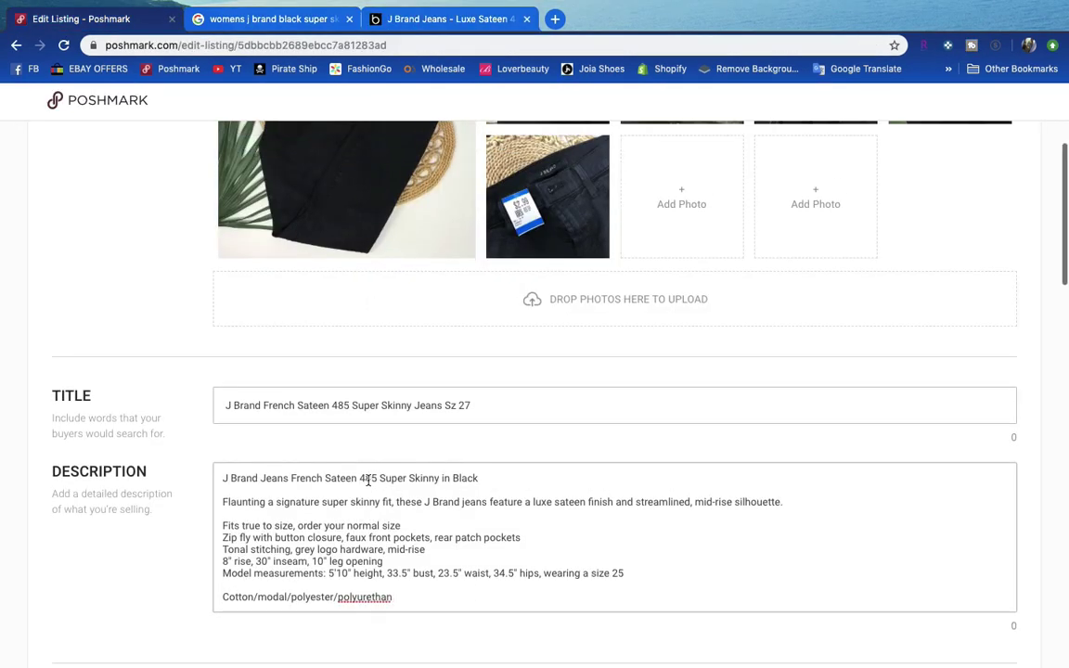
# Delete the model measurements line and the rise, inseam and leg opening line from the description.
pyautogui.scroll(-1, 402, 531)
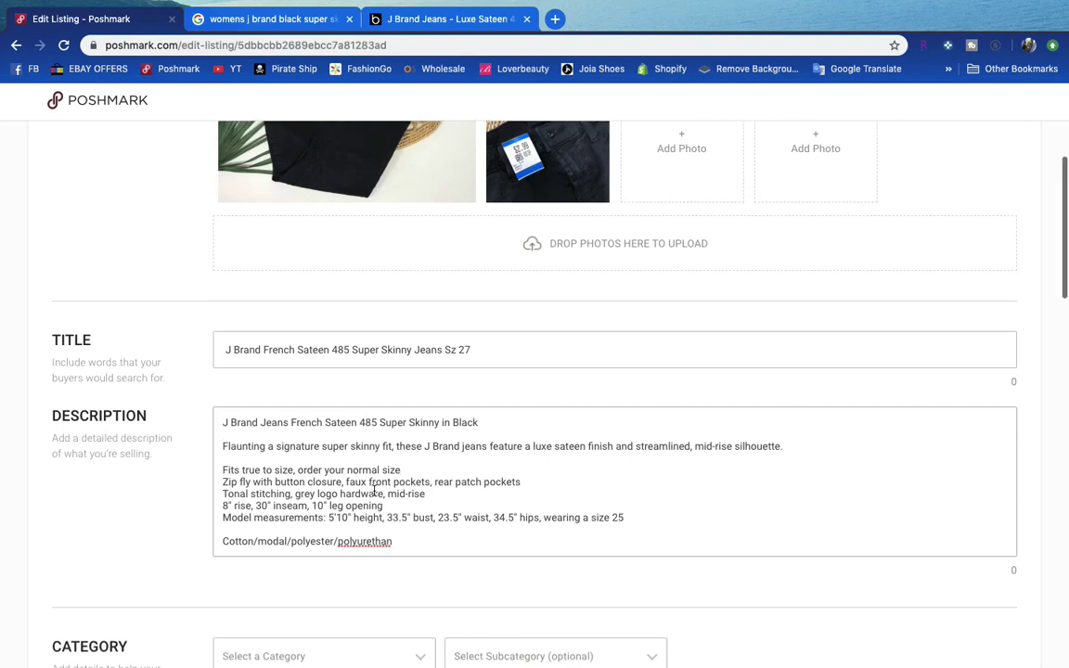
pyautogui.hotkey('shift', 'Up')
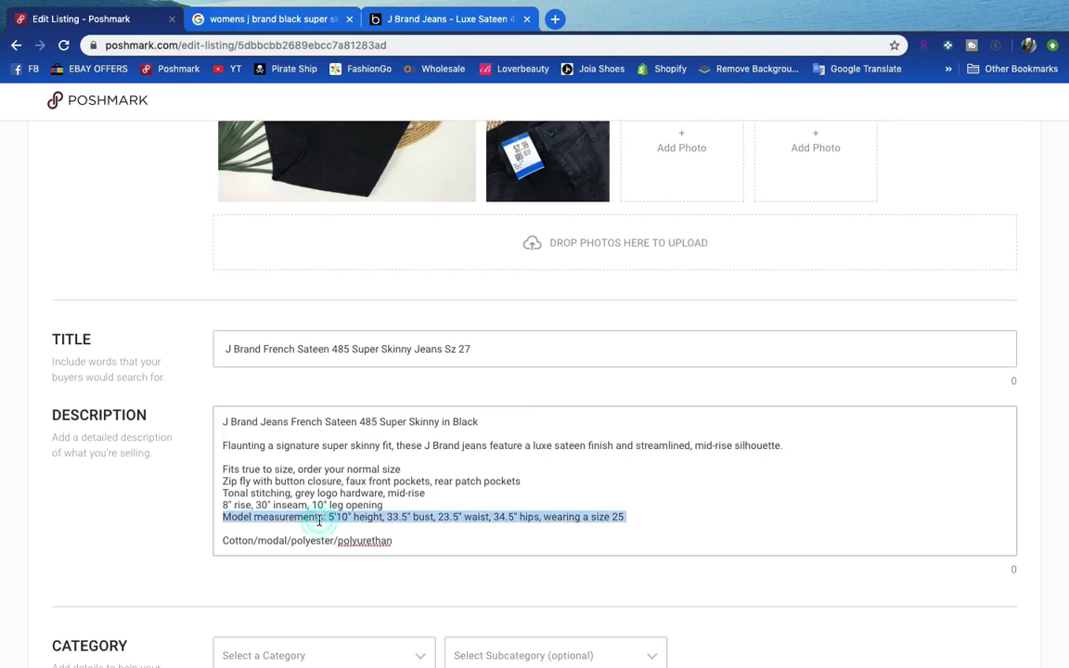
pyautogui.press('BackSpace')
pyautogui.tripleClick(287, 505)
pyautogui.press('BackSpace')
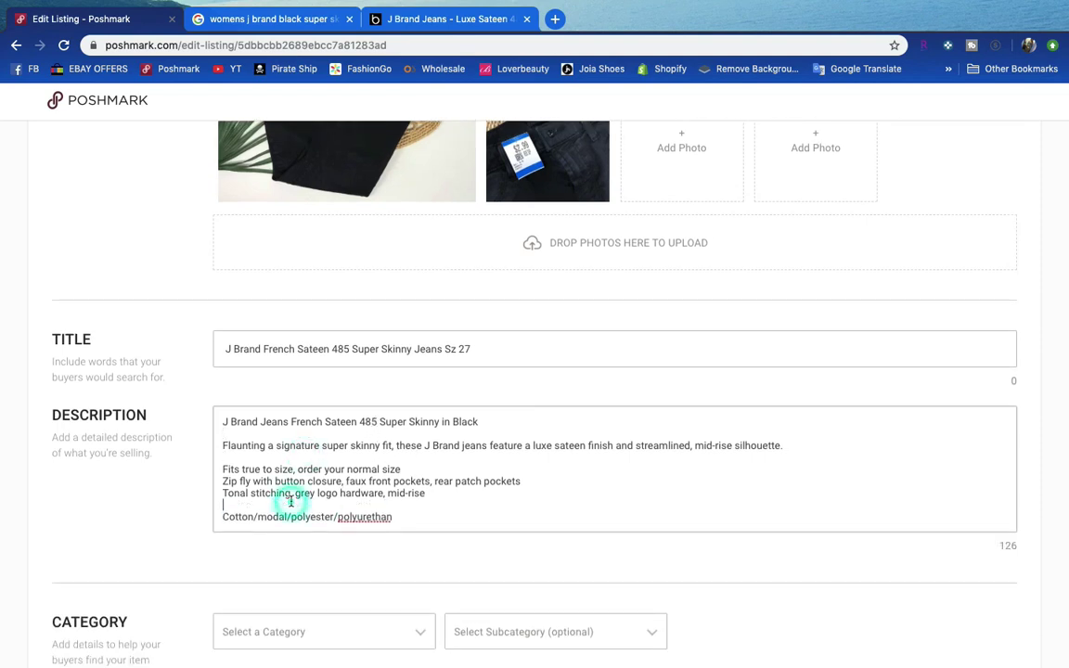
# Add the line "Preowned- Great Condition!" below the product name in the description, separated by a blank line.
pyautogui.press('Return')
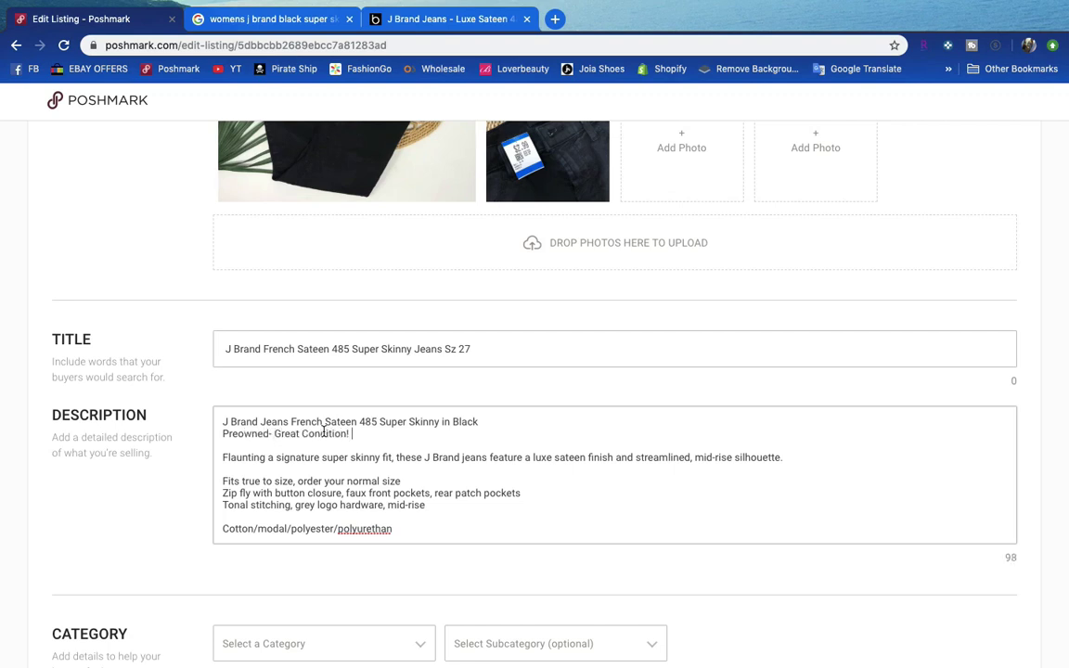
pyautogui.click(231, 433)
pyautogui.press('Return')
pyautogui.scroll(-2, 263, 434)
pyautogui.scroll(1, 403, 453)
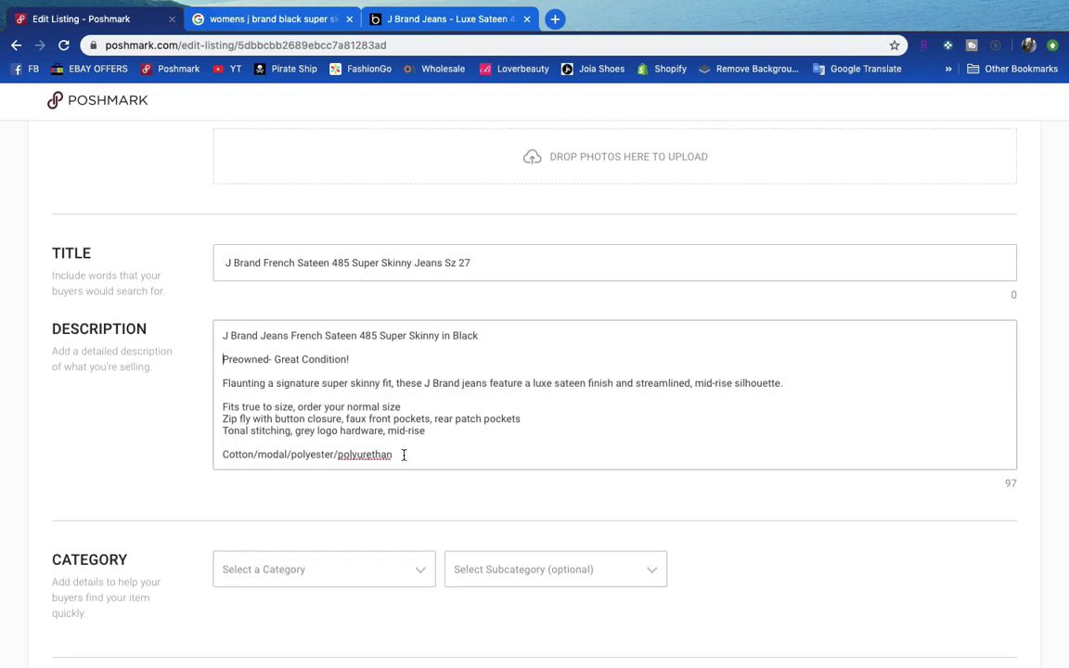
pyautogui.scroll(4, 580, 230)
pyautogui.click(574, 449)
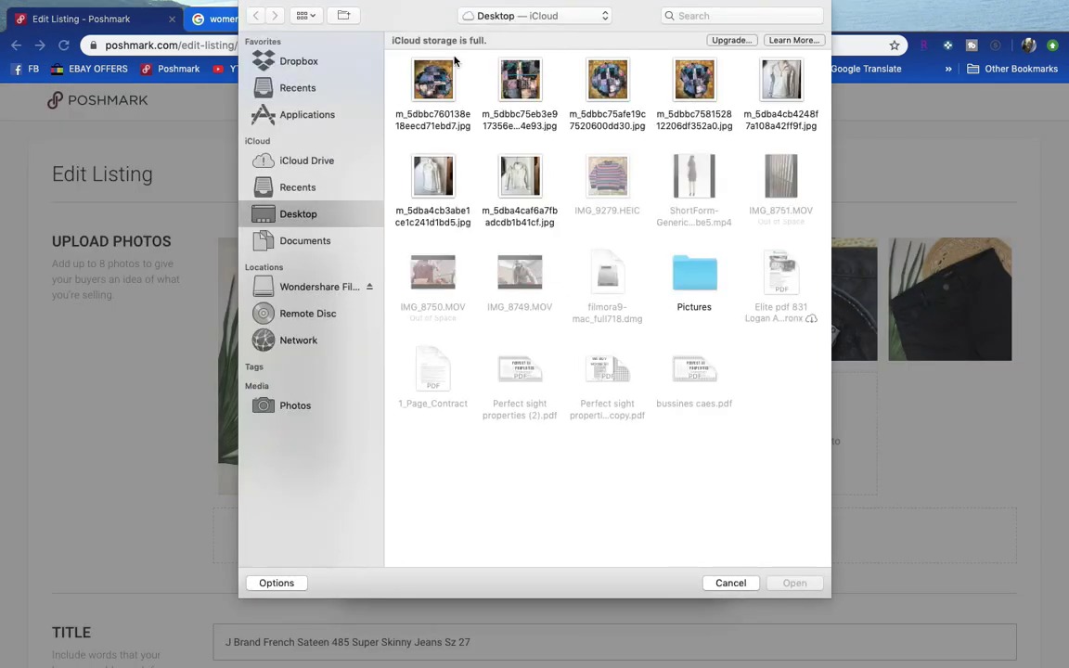
pyautogui.click(475, 16)
pyautogui.click(481, 78)
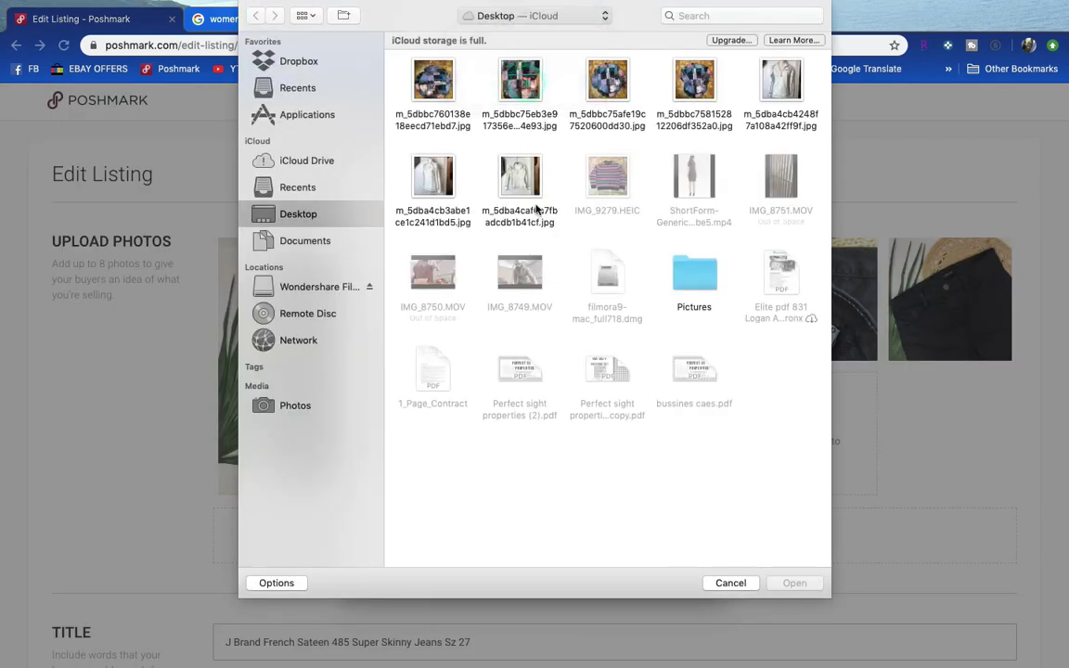
pyautogui.click(299, 214)
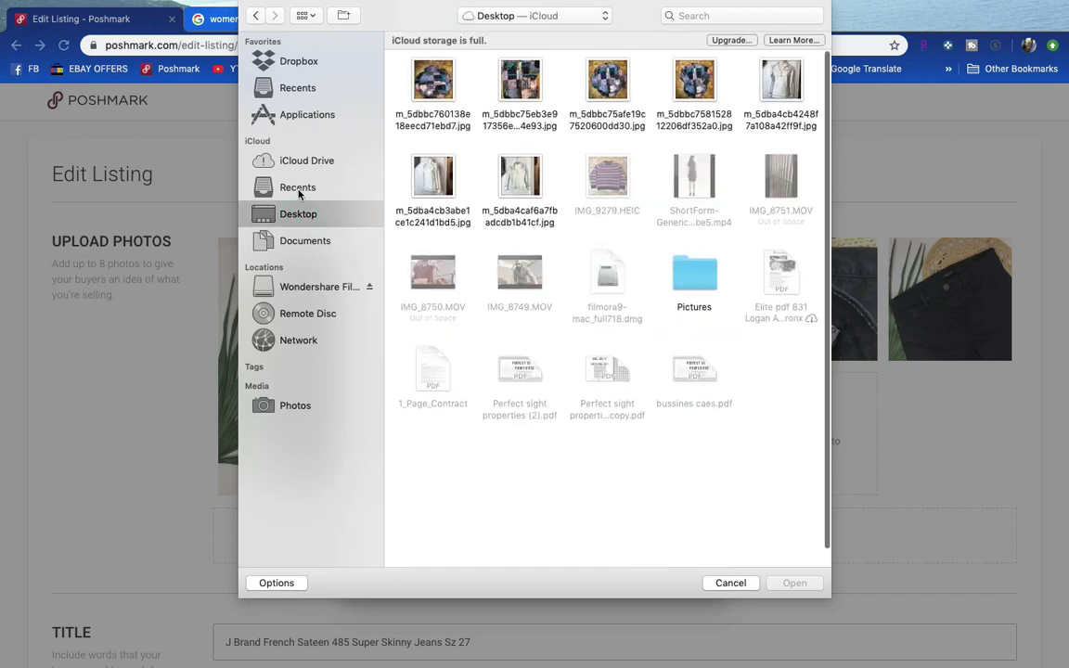
pyautogui.click(298, 187)
pyautogui.scroll(-3, 512, 241)
pyautogui.click(735, 583)
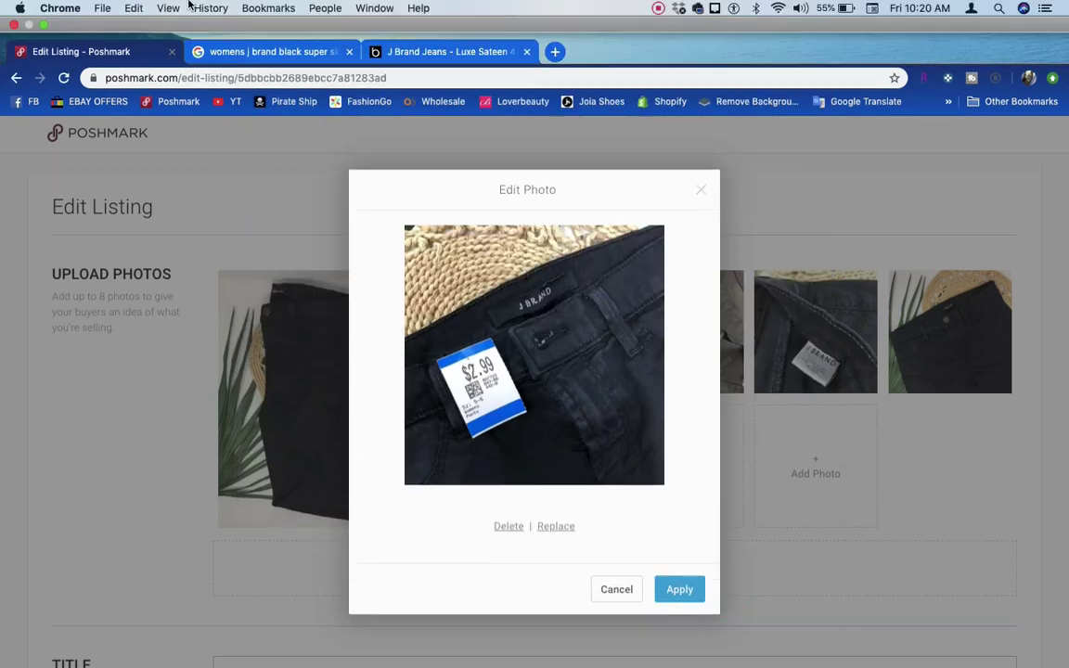
# Take the browser out of full screen, set its window aside and bring forward the captured jeans images in Preview.
pyautogui.click(45, 28)
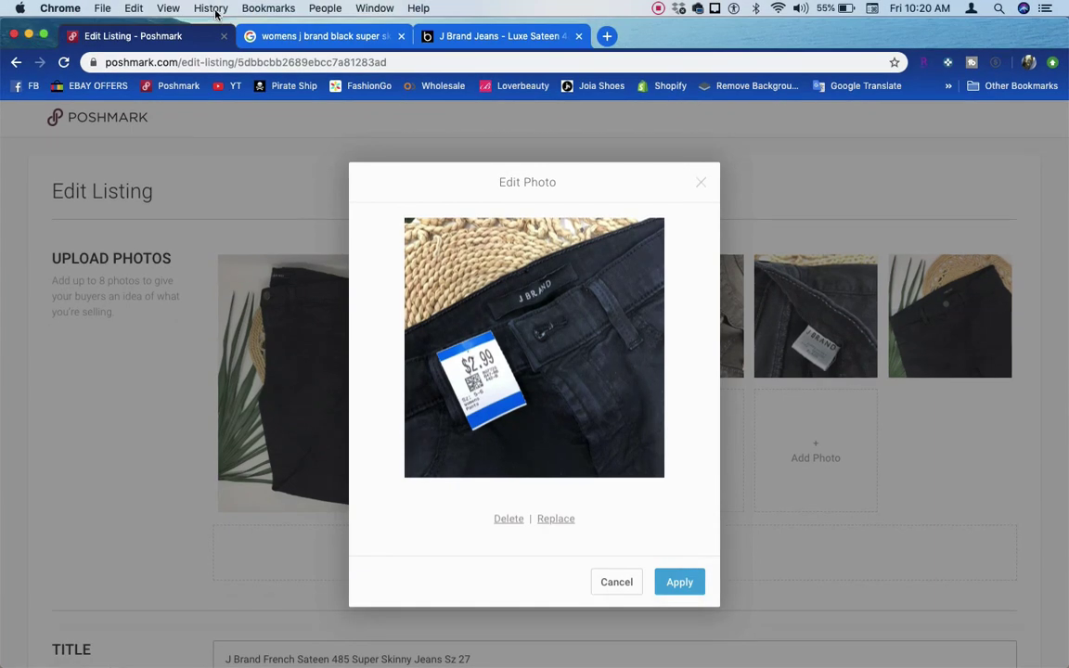
pyautogui.click(29, 35)
pyautogui.click(329, 113)
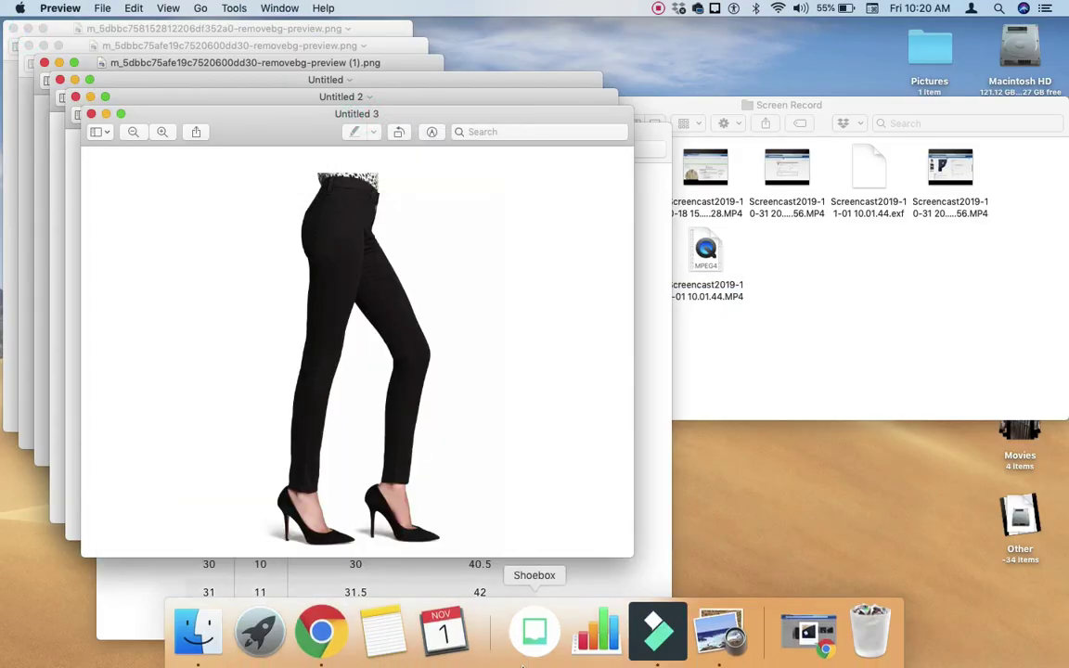
# Return to Chrome, upload the side-view jeans image Untitled 3 as a listing photo, enlarge it slightly and apply it.
pyautogui.click(348, 631)
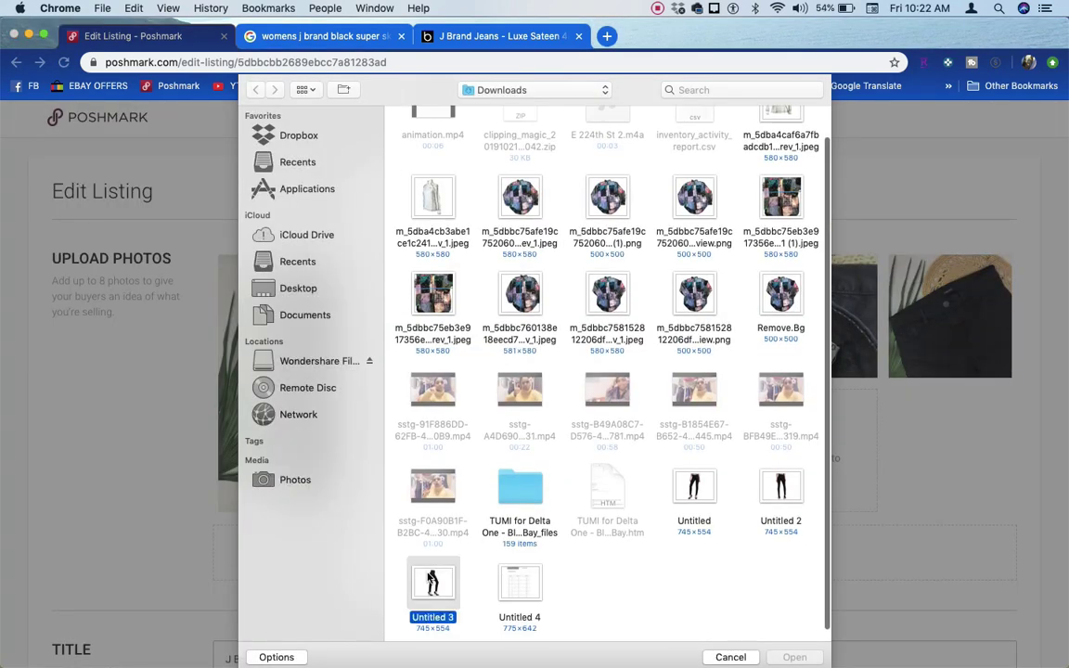
pyautogui.press('Return')
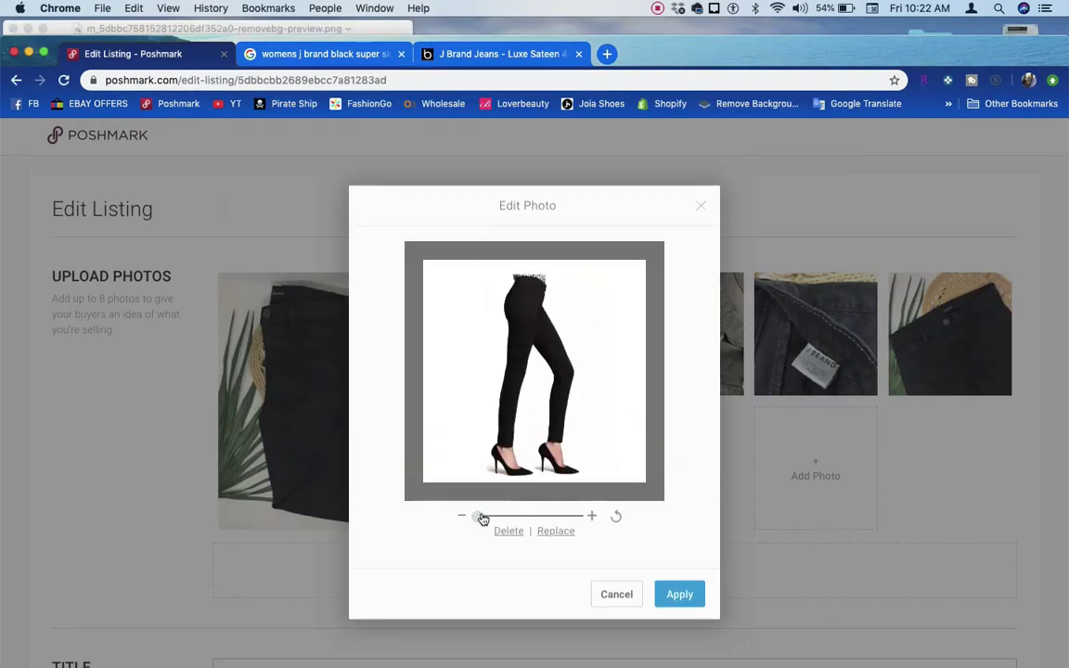
pyautogui.moveTo(482, 518); pyautogui.dragTo(485, 516)
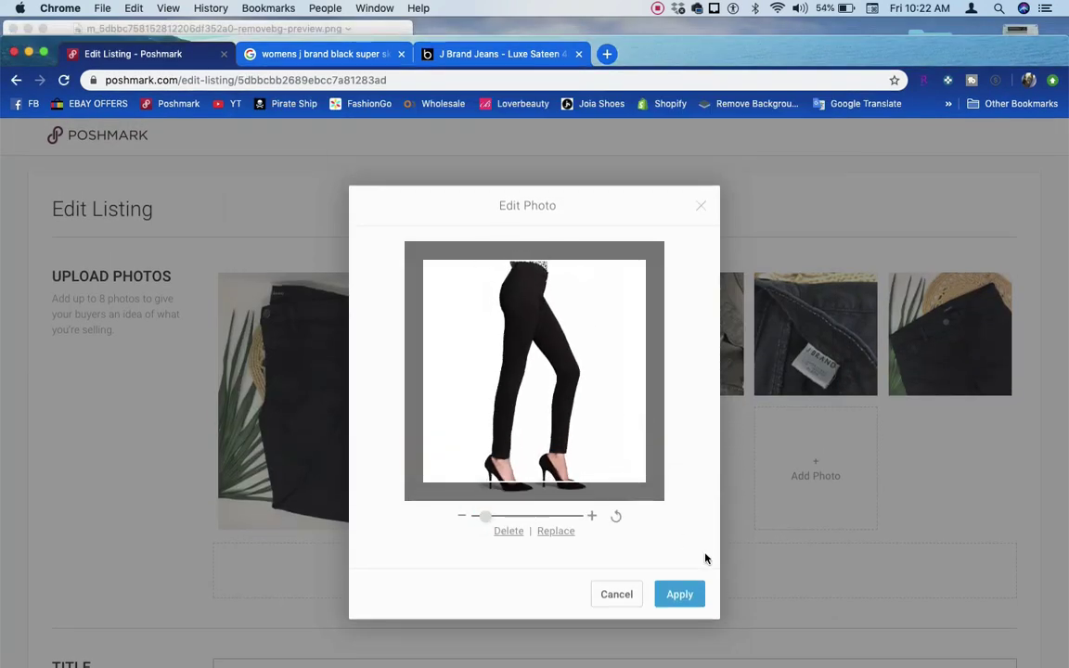
pyautogui.click(679, 594)
# Upload the size chart image Untitled 4 from Downloads as a listing photo and apply it.
pyautogui.click(823, 462)
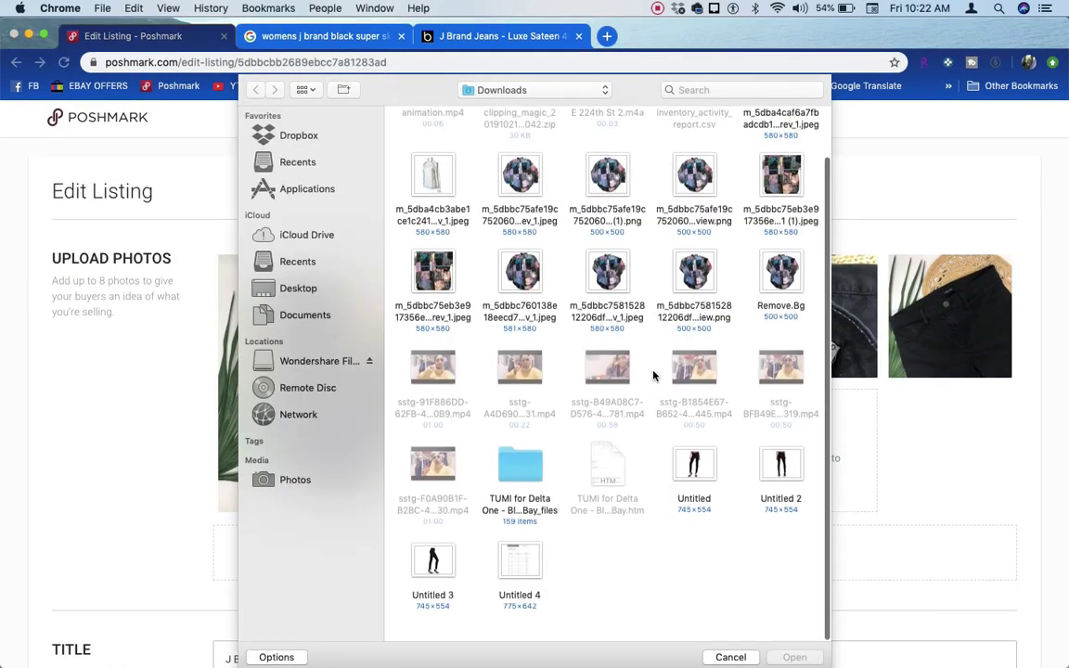
pyautogui.doubleClick(520, 560)
pyautogui.click(811, 454)
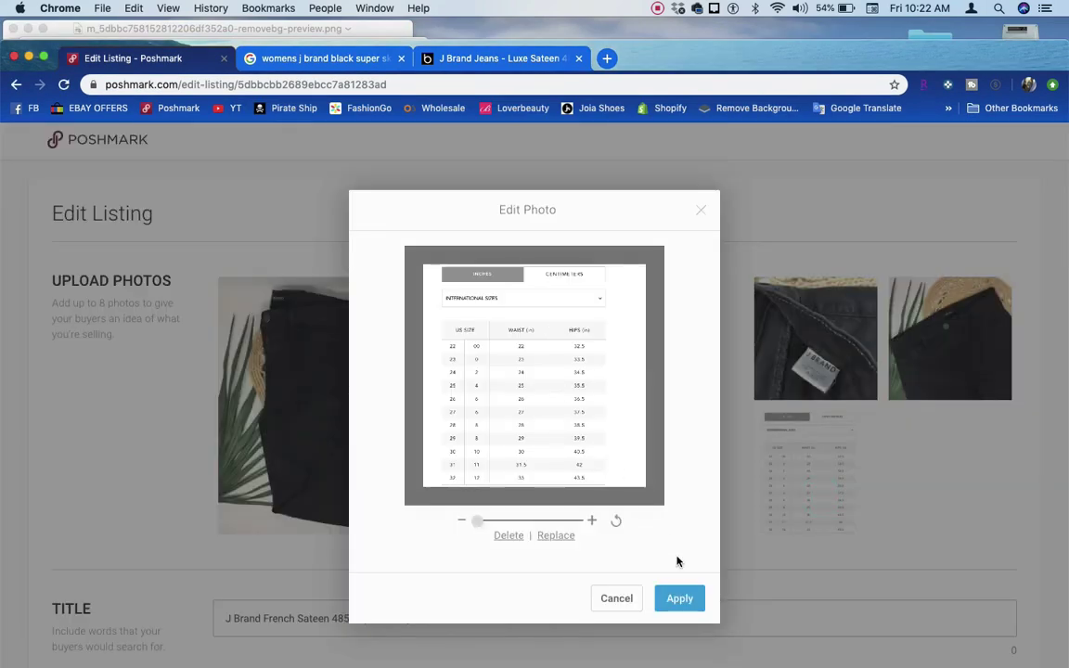
pyautogui.click(678, 592)
# Make the front-view model photo the covershot and place the side-view and back-view model photos directly after it.
pyautogui.moveTo(548, 474); pyautogui.dragTo(371, 399)
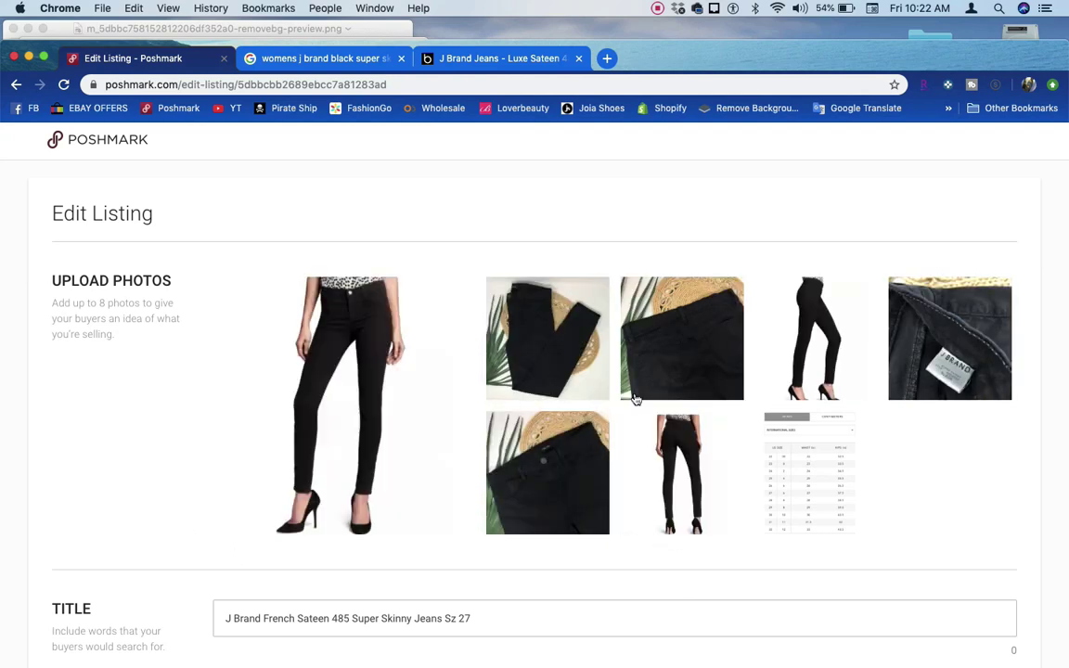
pyautogui.moveTo(803, 348); pyautogui.dragTo(548, 338)
pyautogui.moveTo(682, 473); pyautogui.dragTo(682, 338)
# Set the listing's category to Women Jeans and its subcategory to Skinny.
pyautogui.scroll(-1, 857, 314)
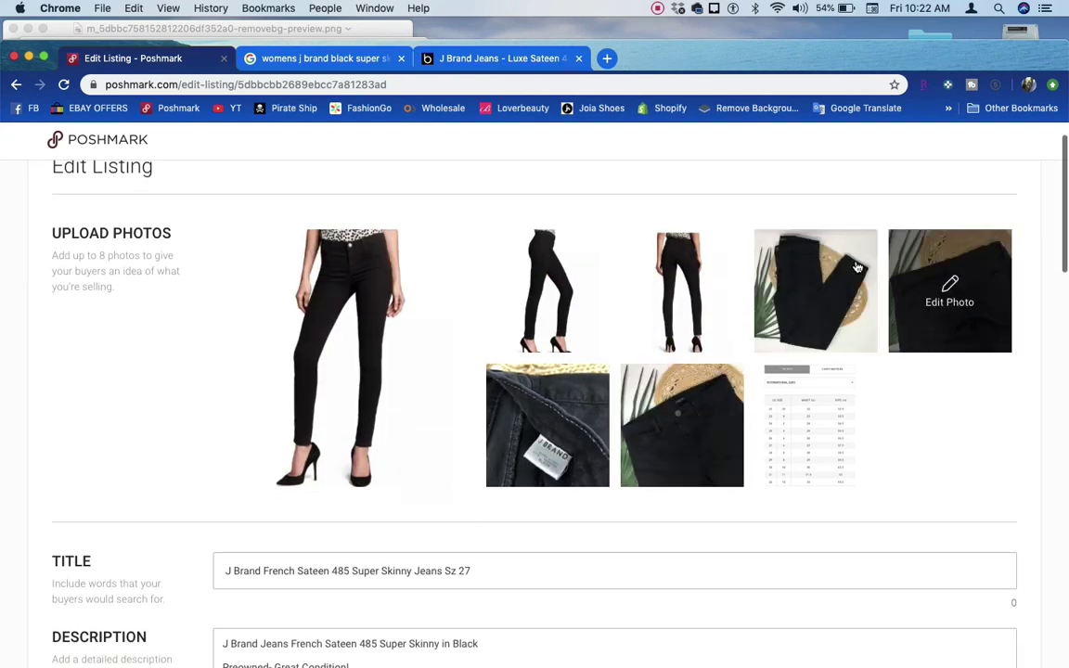
pyautogui.scroll(-5, 650, 557)
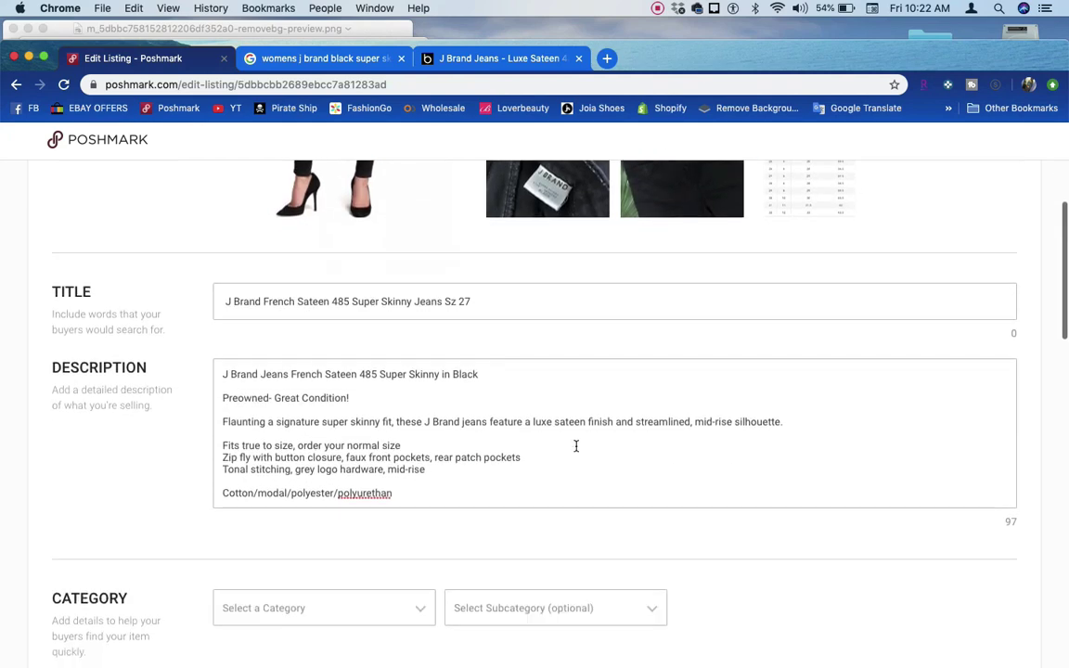
pyautogui.scroll(-3, 575, 446)
pyautogui.click(390, 475)
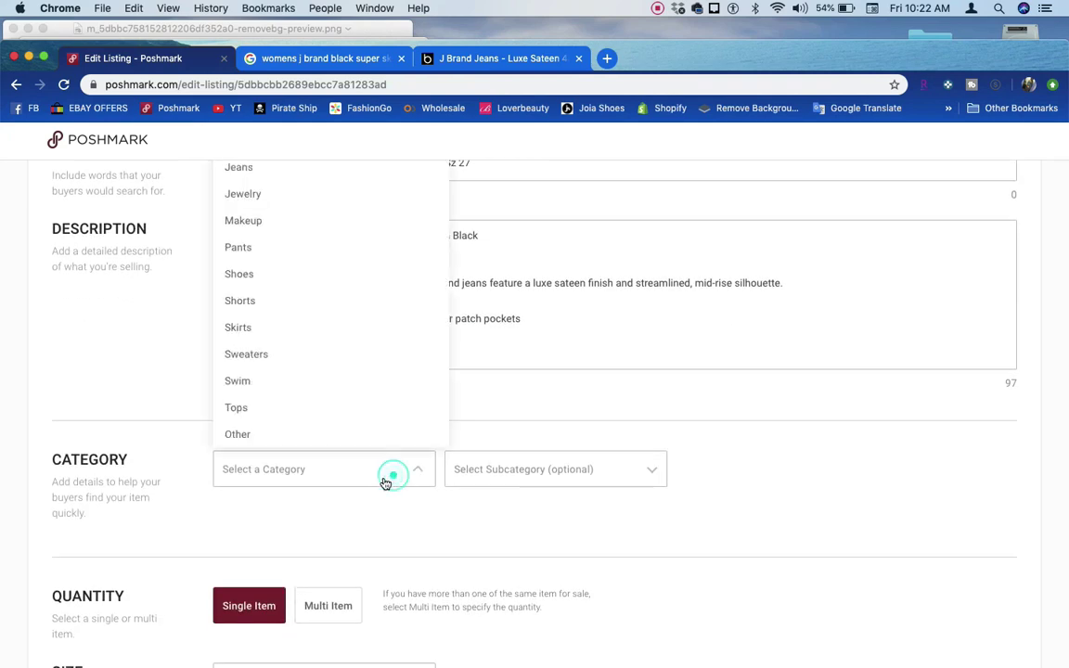
pyautogui.click(281, 171)
pyautogui.click(566, 469)
pyautogui.scroll(-3, 615, 535)
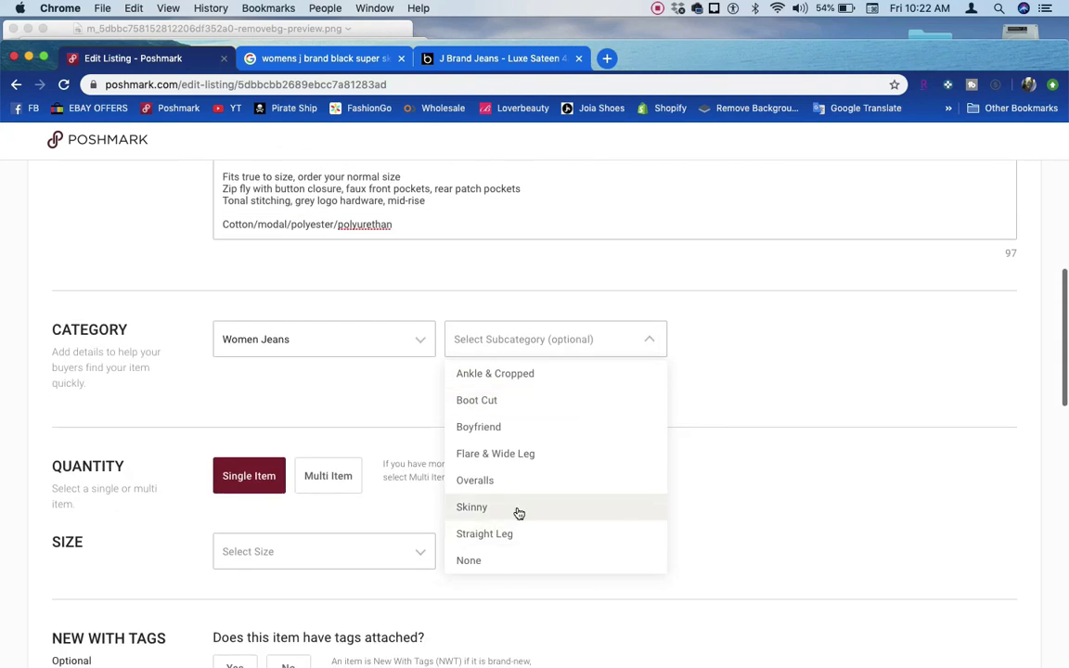
pyautogui.click(519, 510)
# Set the jeans' size to 27 from the Standard sizes.
pyautogui.scroll(-2, 377, 476)
pyautogui.click(371, 456)
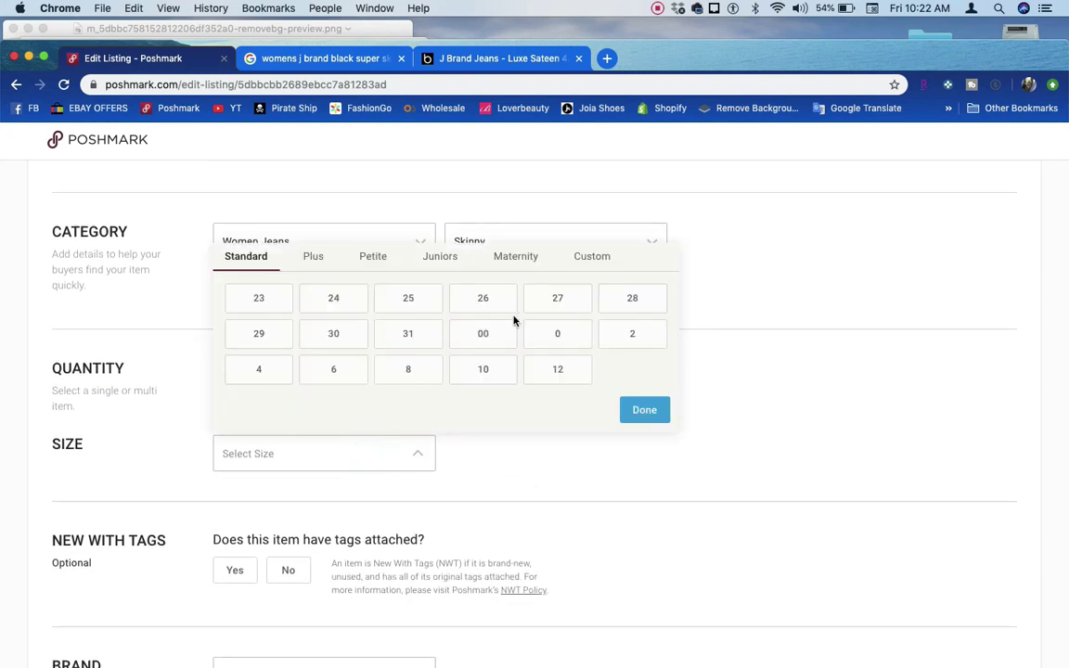
pyautogui.click(563, 306)
# Mark the jeans as not having tags attached and enter J Brand as the brand.
pyautogui.scroll(-3, 427, 518)
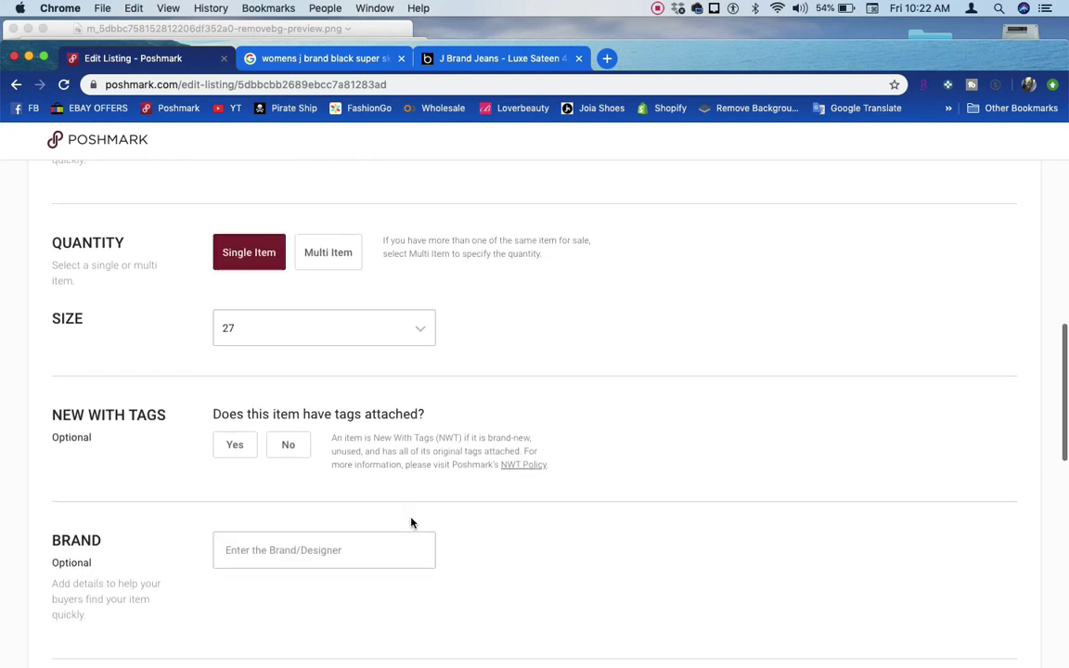
pyautogui.click(290, 432)
pyautogui.write('J Bran')
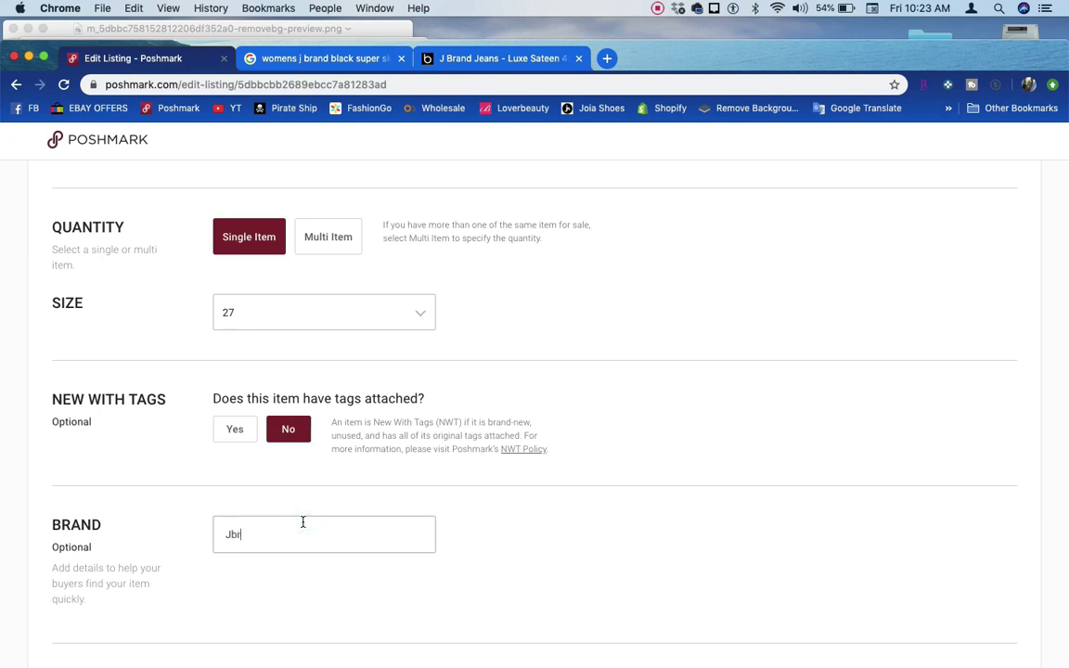
pyautogui.click(287, 501)
# Select Black as the listing's color and finish the color selection.
pyautogui.scroll(-5, 467, 618)
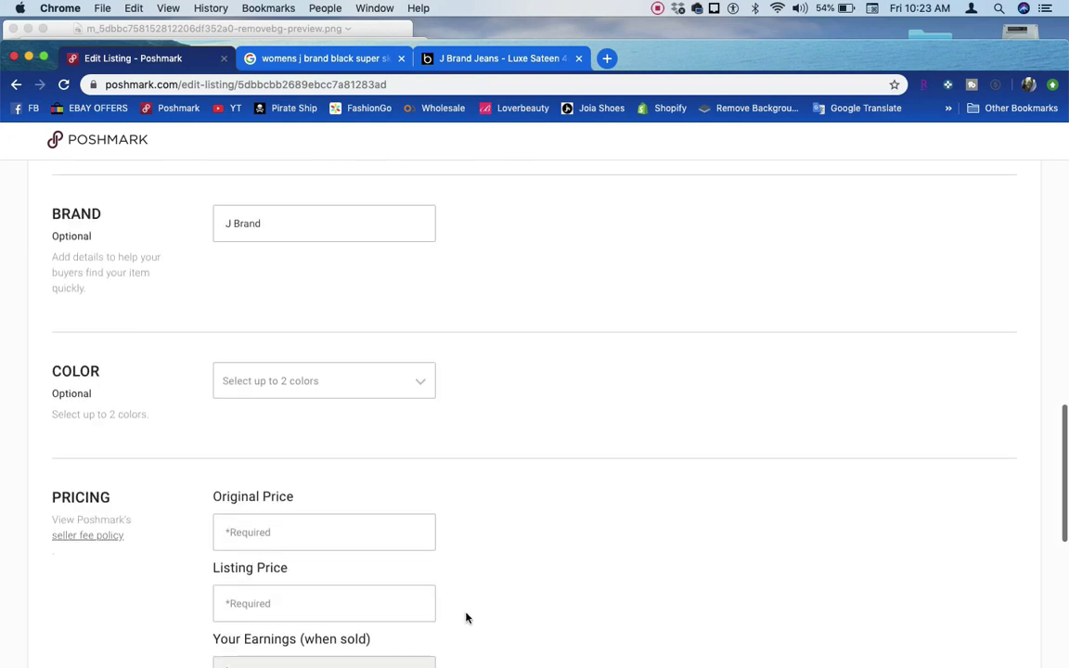
pyautogui.scroll(-3, 334, 460)
pyautogui.click(360, 230)
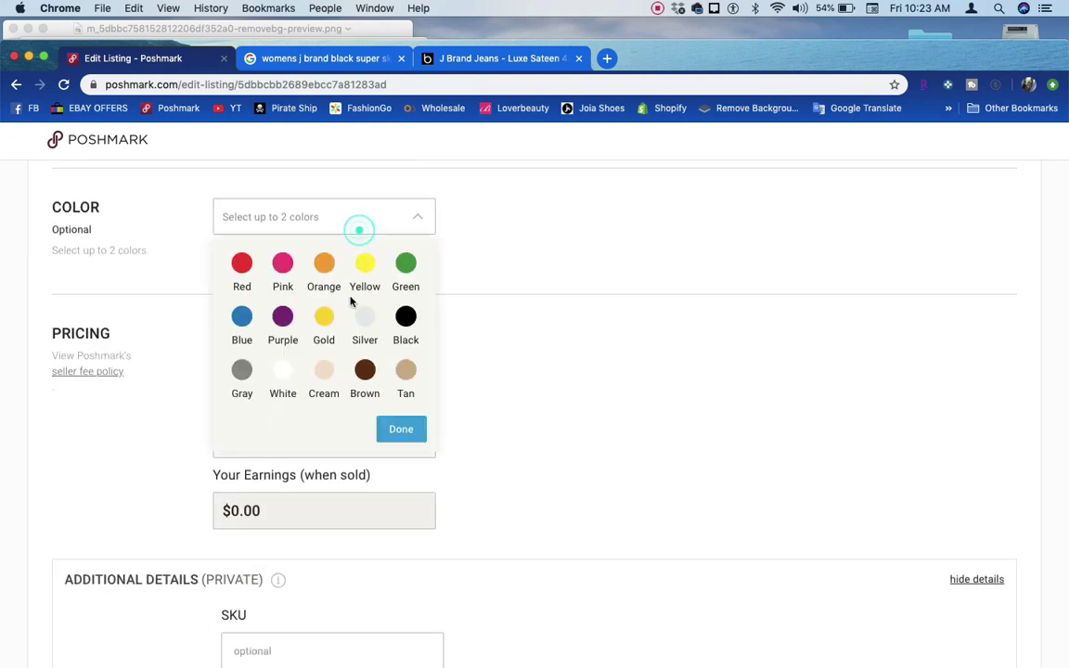
pyautogui.click(405, 317)
pyautogui.scroll(-2, 417, 418)
pyautogui.click(403, 323)
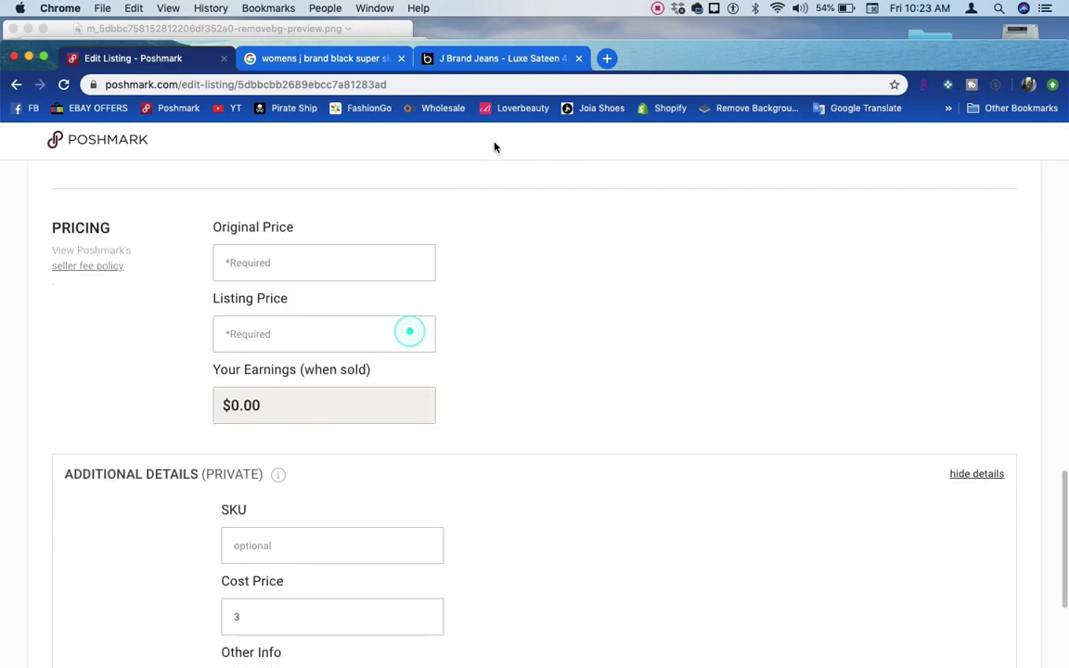
# Check the retail price on the Bloomingdale's product page and enter 188 as the original price in the Poshmark listing.
pyautogui.click(481, 59)
pyautogui.scroll(5, 657, 392)
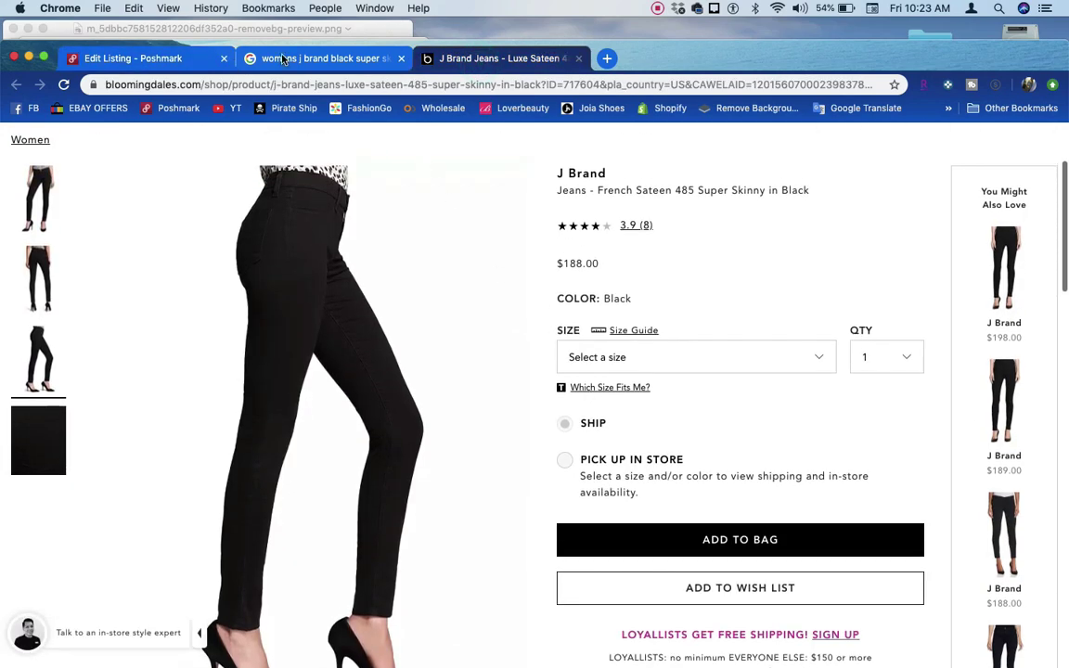
pyautogui.click(139, 59)
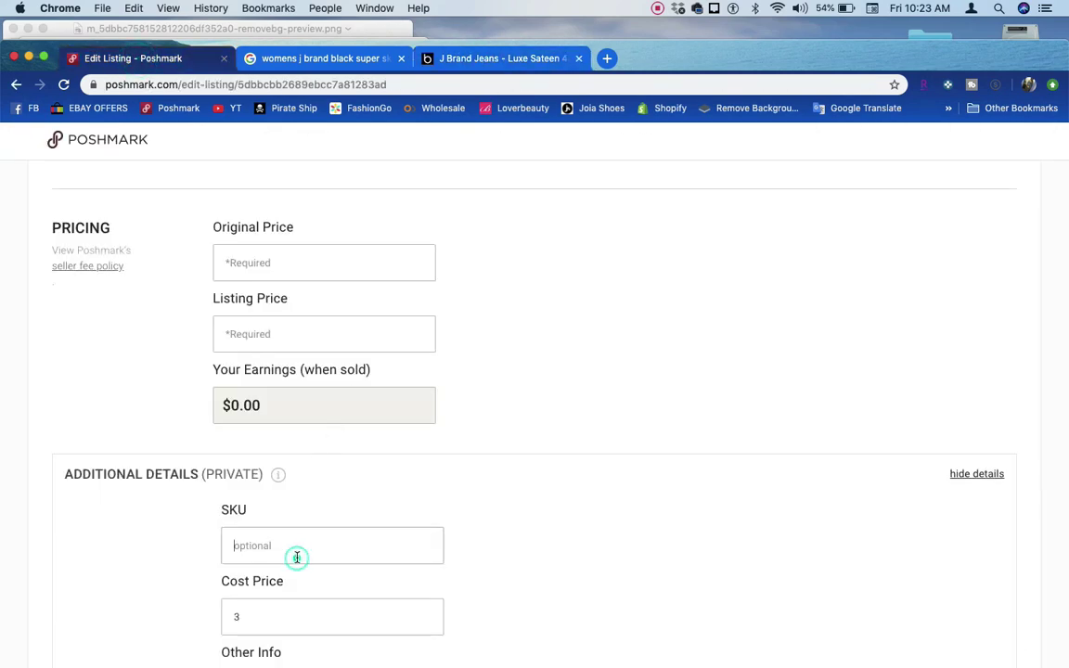
pyautogui.write('188')
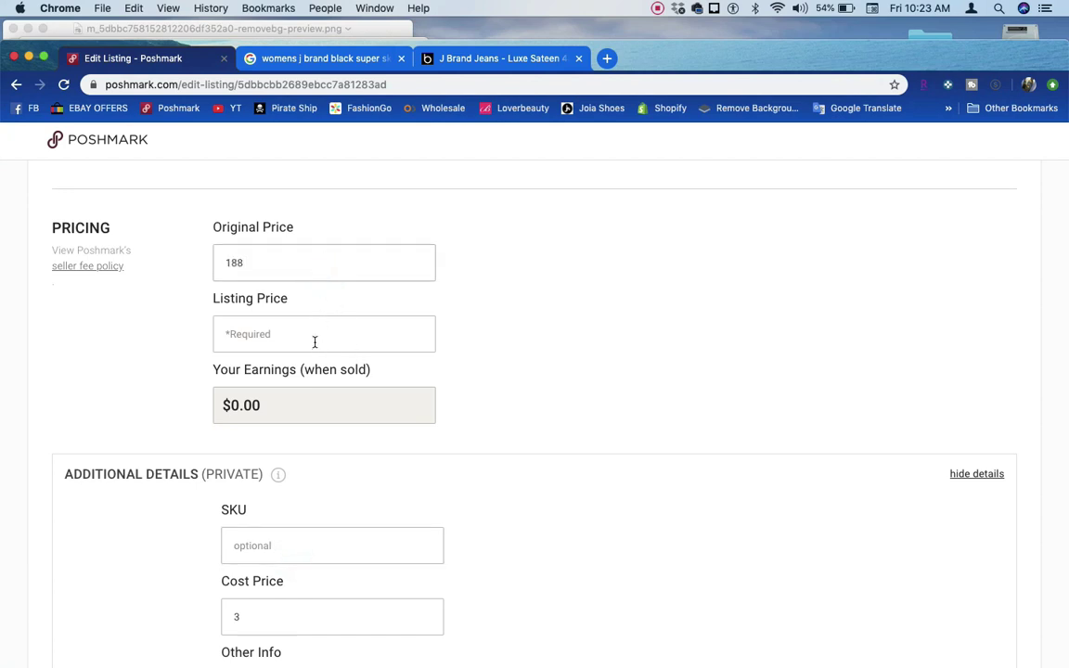
# Examine asking prices of similar J Brand 485 super skinny jeans in the Google image results and on eBay.
pyautogui.click(315, 343)
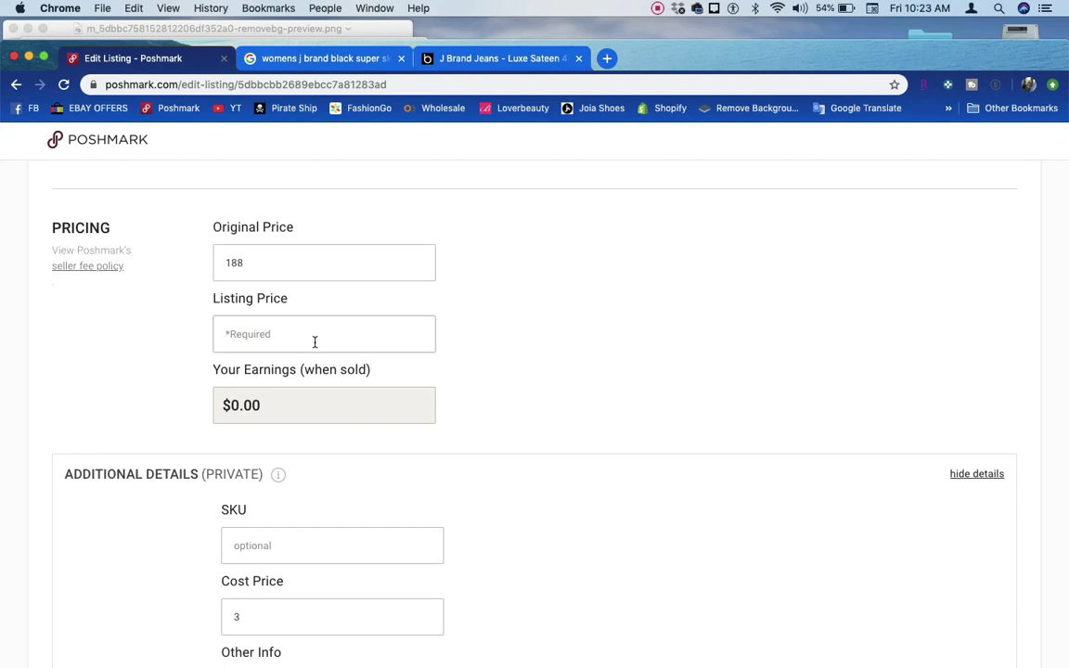
pyautogui.click(313, 57)
pyautogui.scroll(-3, 480, 454)
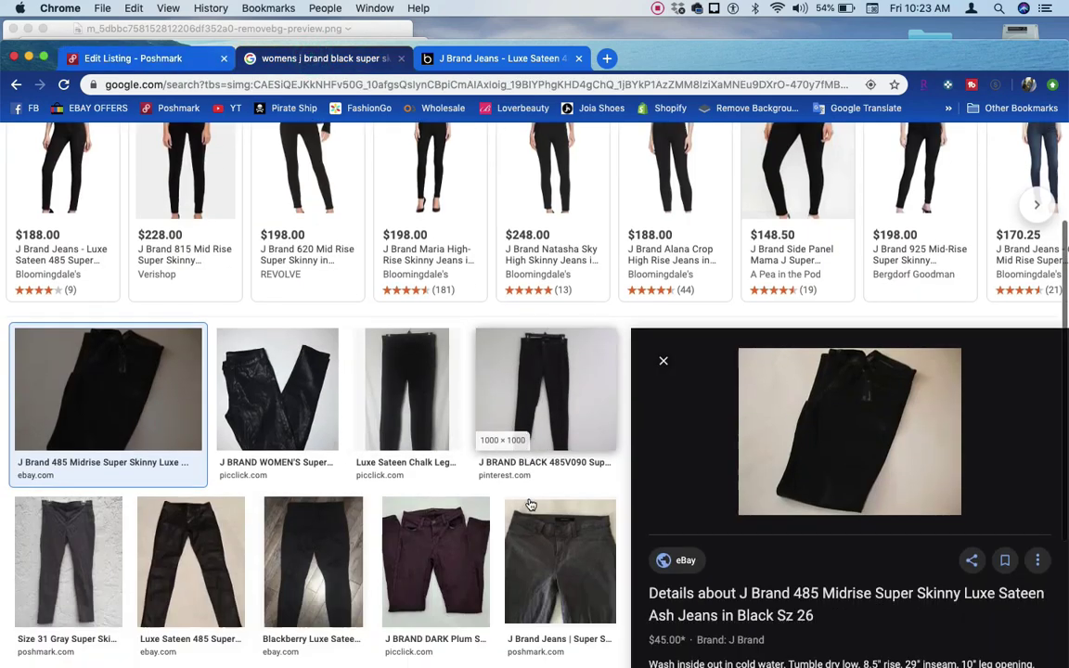
pyautogui.scroll(-2, 529, 505)
pyautogui.scroll(-2, 515, 505)
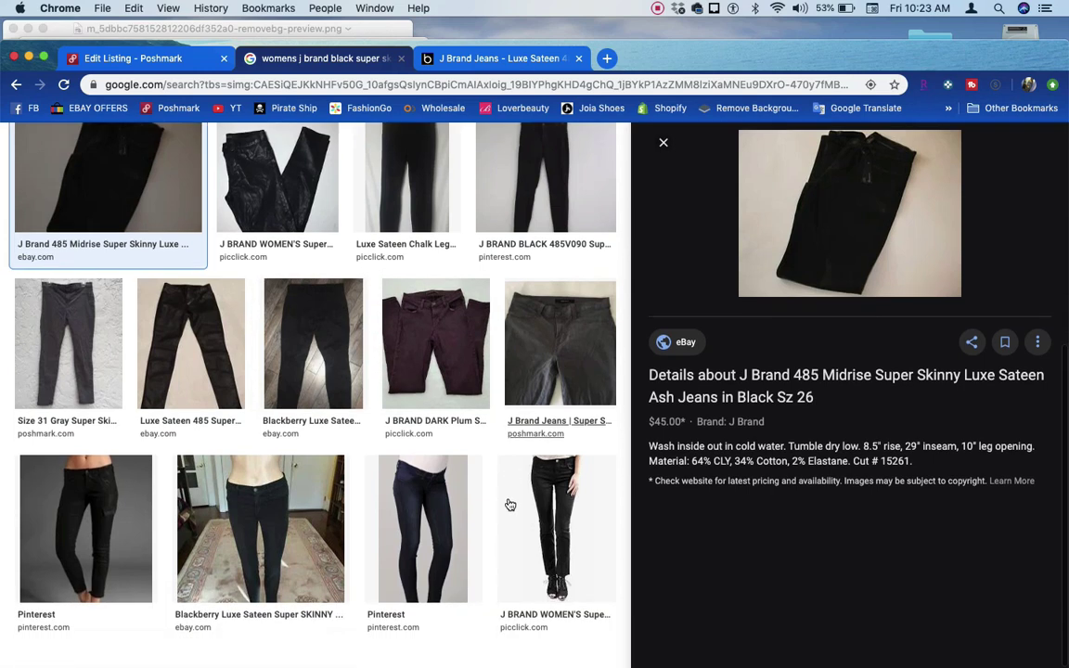
pyautogui.click(287, 341)
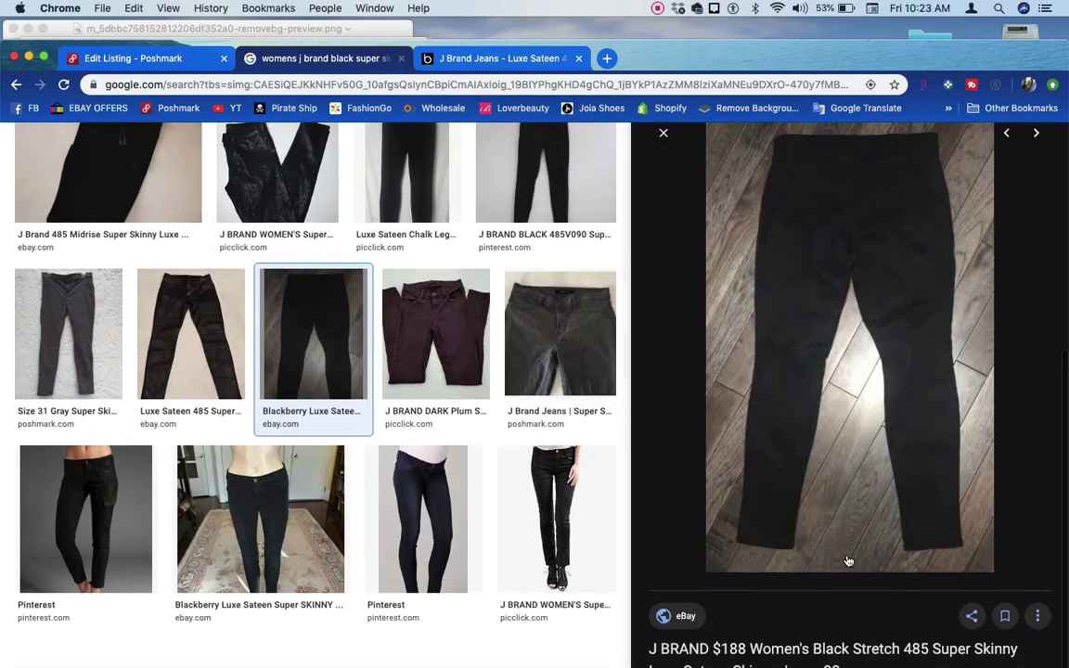
pyautogui.click(863, 504)
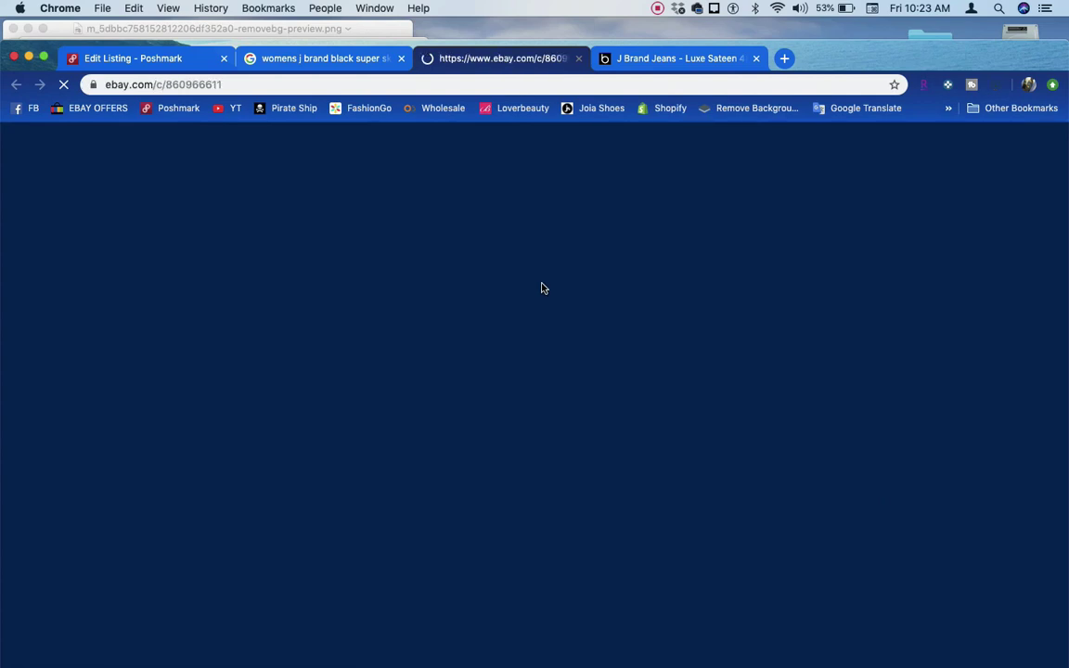
pyautogui.scroll(-3, 505, 405)
pyautogui.scroll(3, 483, 381)
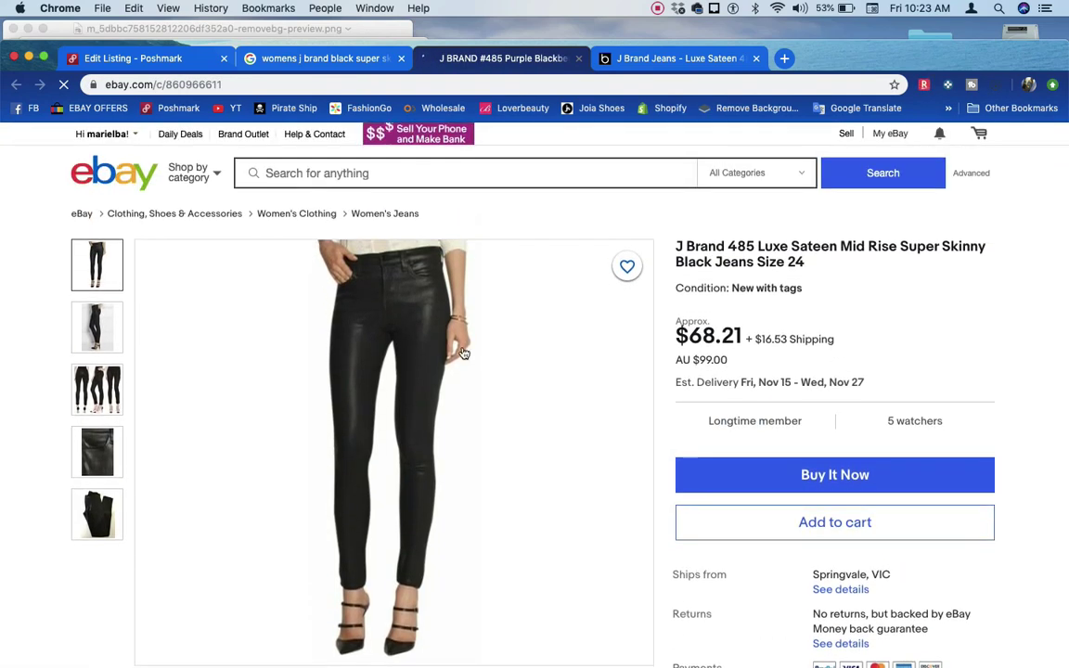
pyautogui.click(366, 61)
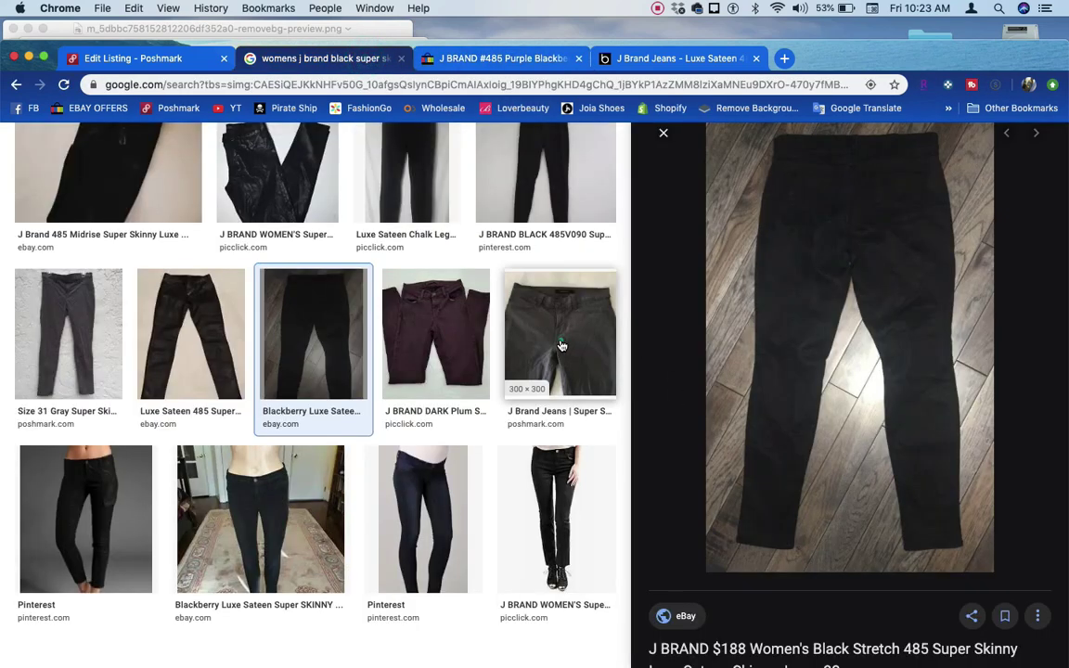
pyautogui.click(557, 325)
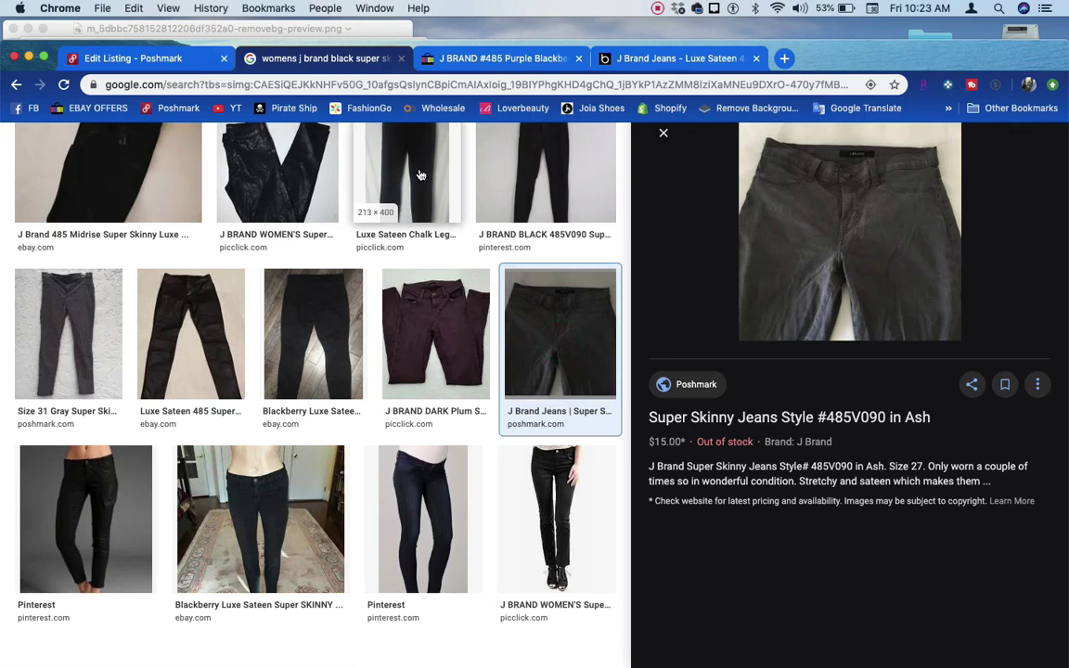
# Back in the Poshmark listing, set the listing price to 45 and complete the Other Info note as "Not listed on Ebay 11-1".
pyautogui.click(148, 59)
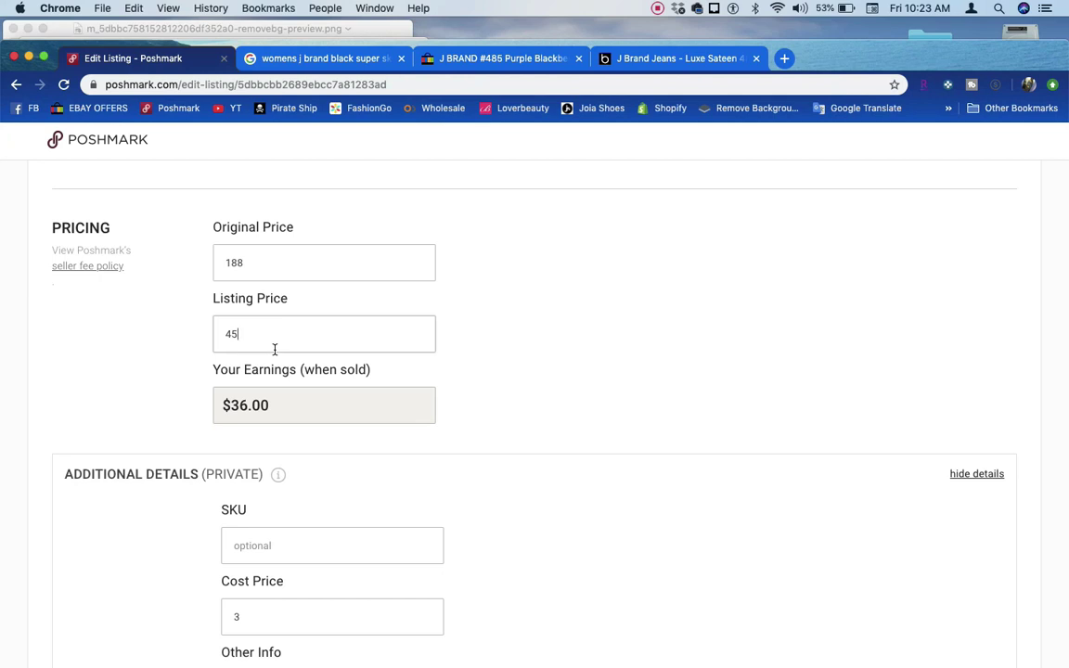
pyautogui.scroll(-3, 275, 349)
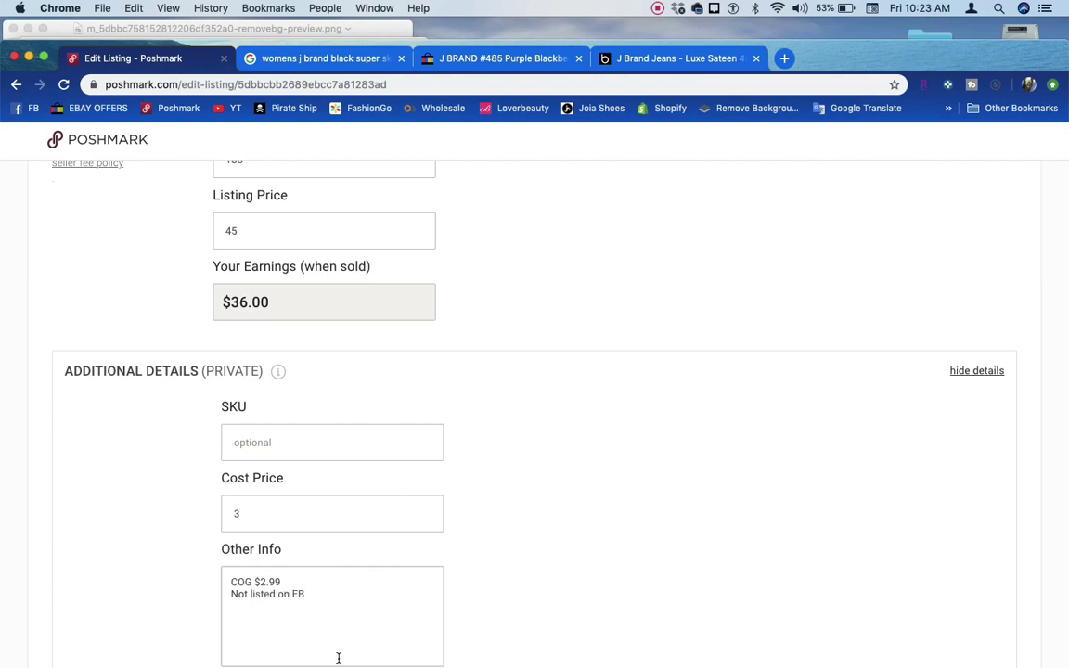
pyautogui.scroll(-5, 339, 658)
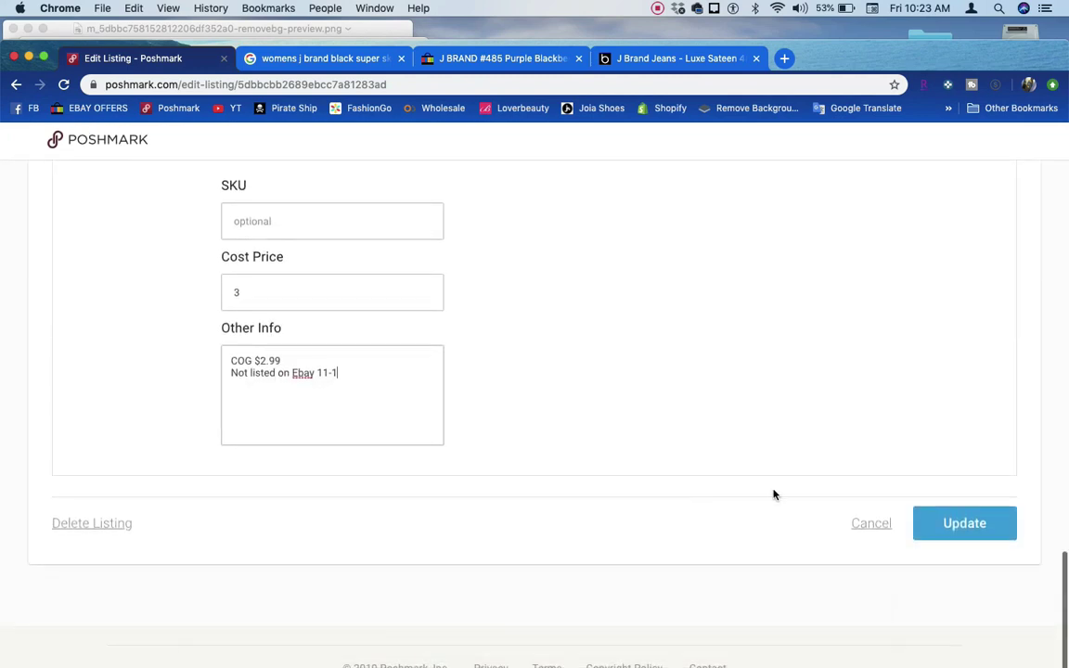
# Leave the edit form, saving the J Brand jeans listing as a draft.
pyautogui.click(868, 524)
pyautogui.click(668, 469)
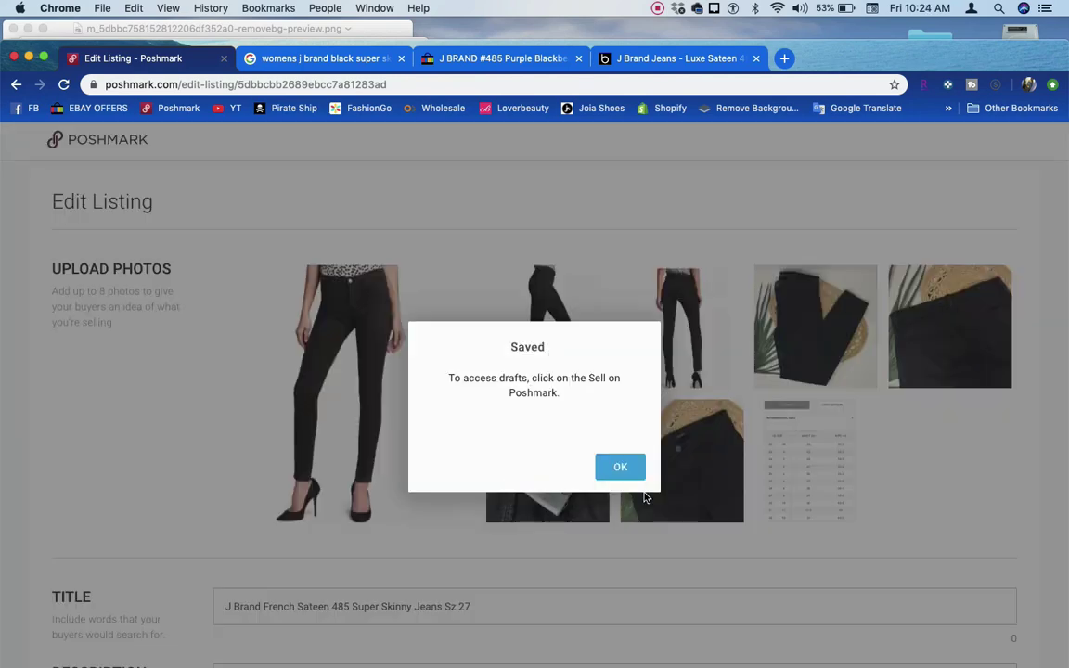
pyautogui.click(620, 469)
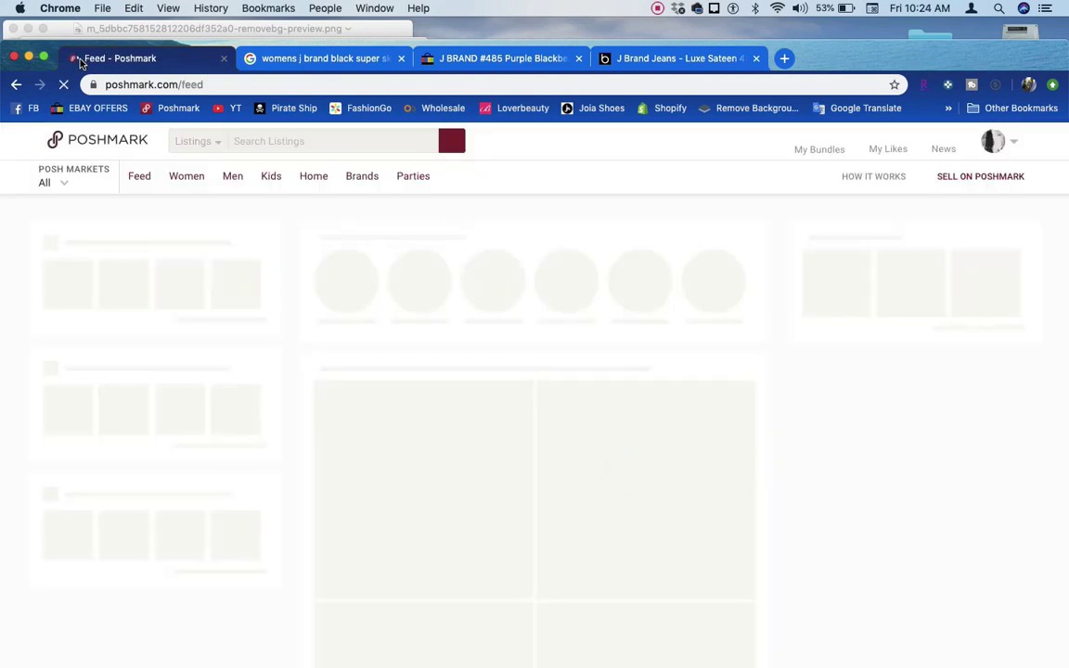
# Return the browser to full screen and open the black-and-white sweater draft from Poshmark's selling area for editing.
pyautogui.click(42, 57)
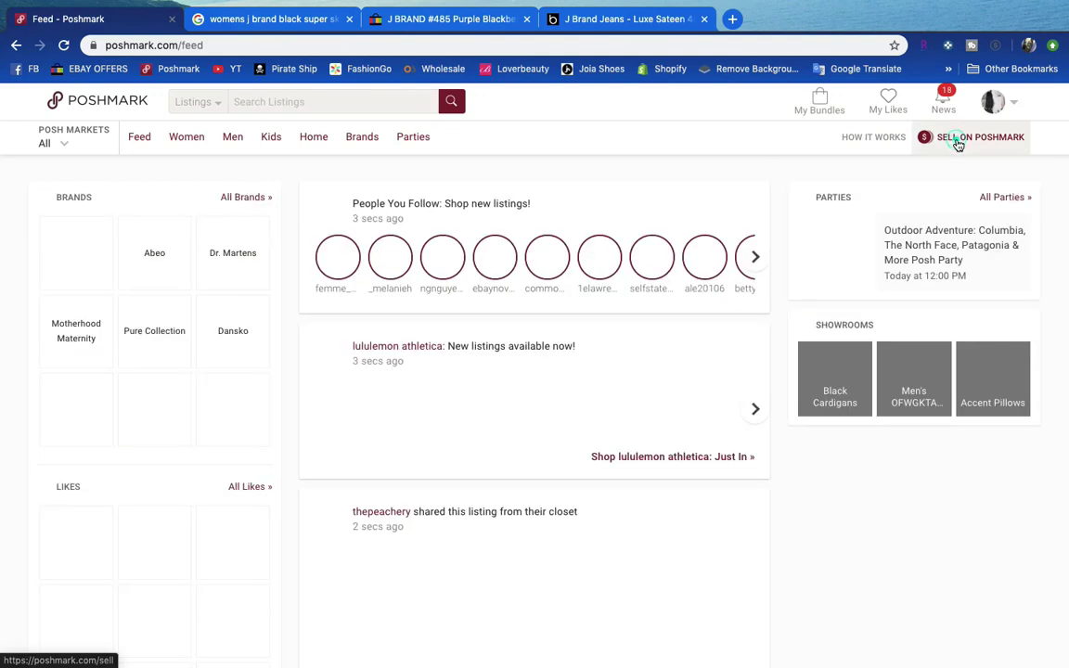
pyautogui.click(960, 139)
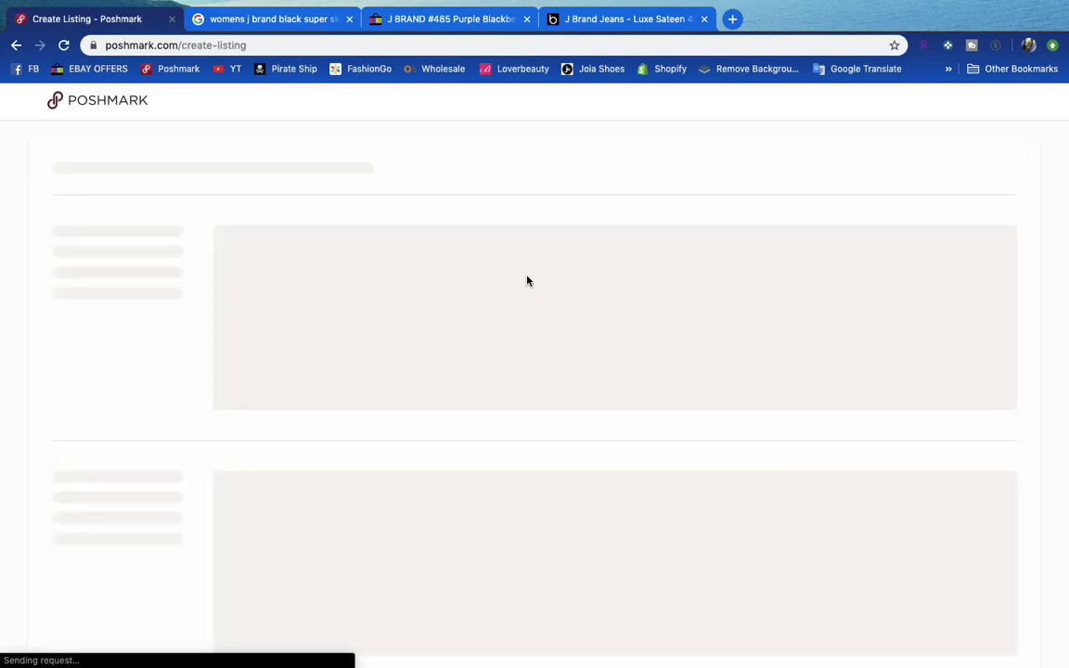
pyautogui.click(487, 298)
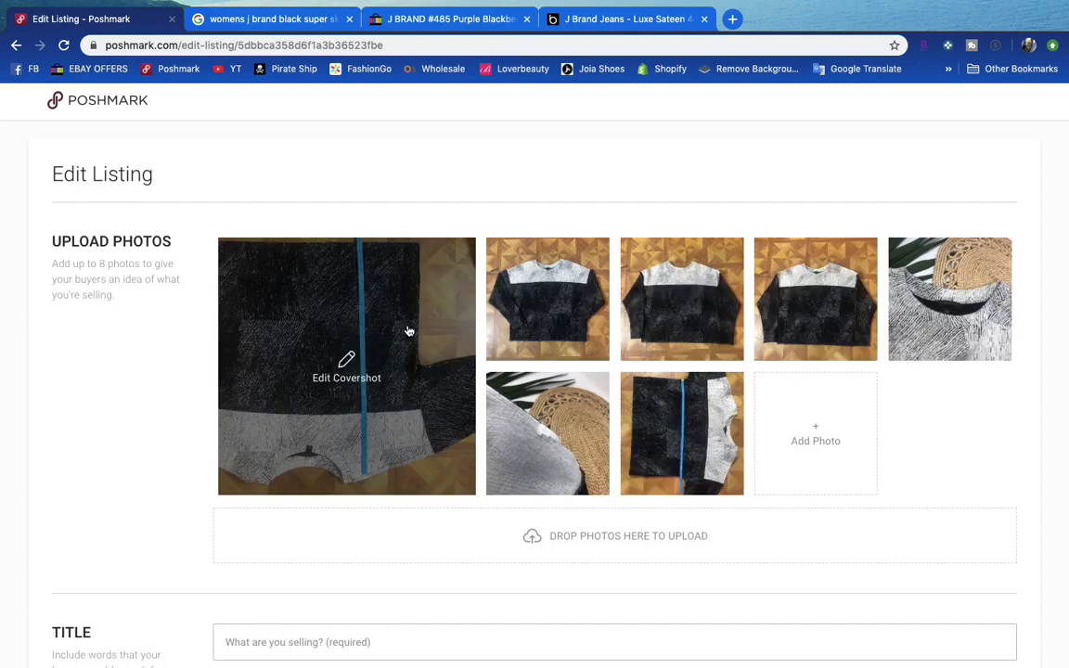
# Enlarge the second sweater photo, showing the full front view, and run a Google image search on it.
pyautogui.click(337, 358)
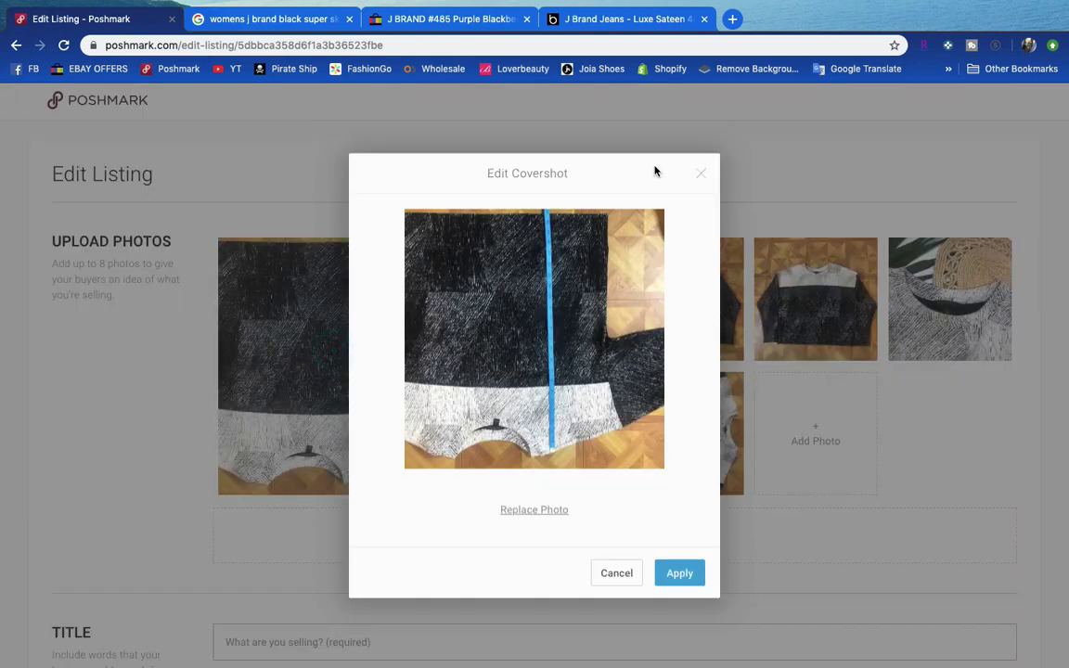
pyautogui.click(704, 178)
pyautogui.click(571, 300)
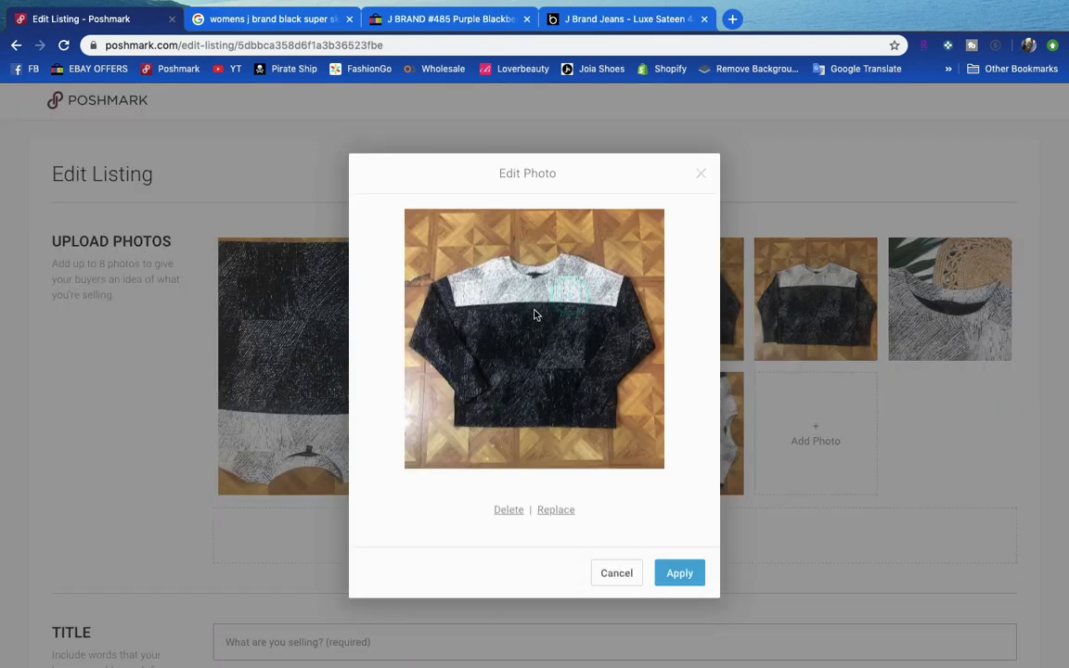
pyautogui.rightClick(536, 312)
pyautogui.click(585, 374)
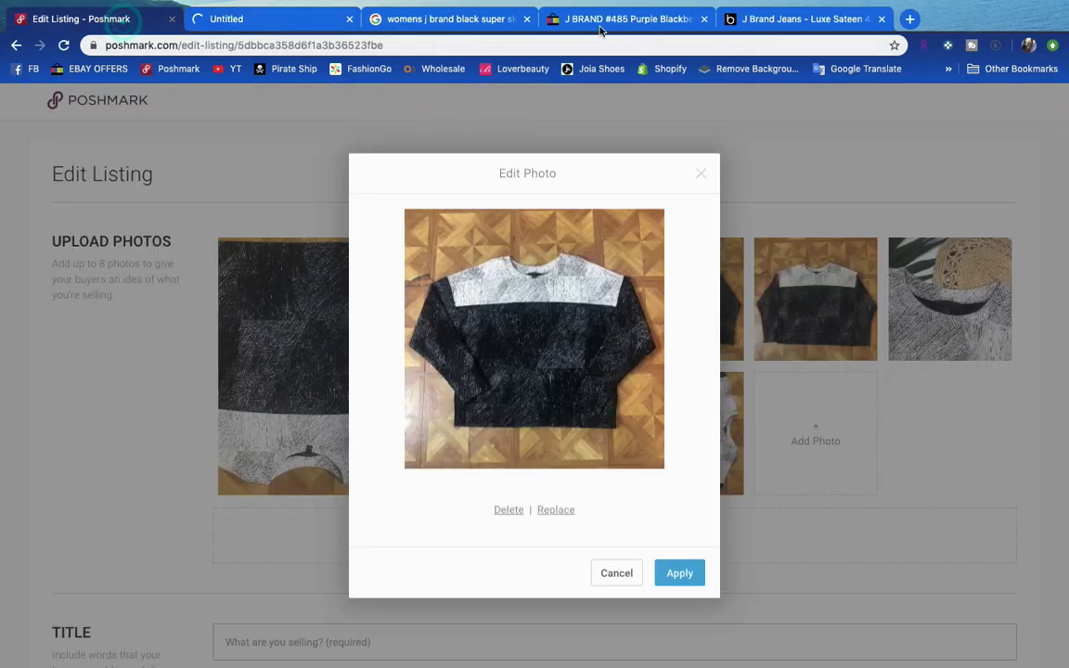
# Close the three leftover J Brand jeans research tabs, keeping the Poshmark draft and the new image search open.
pyautogui.click(526, 19)
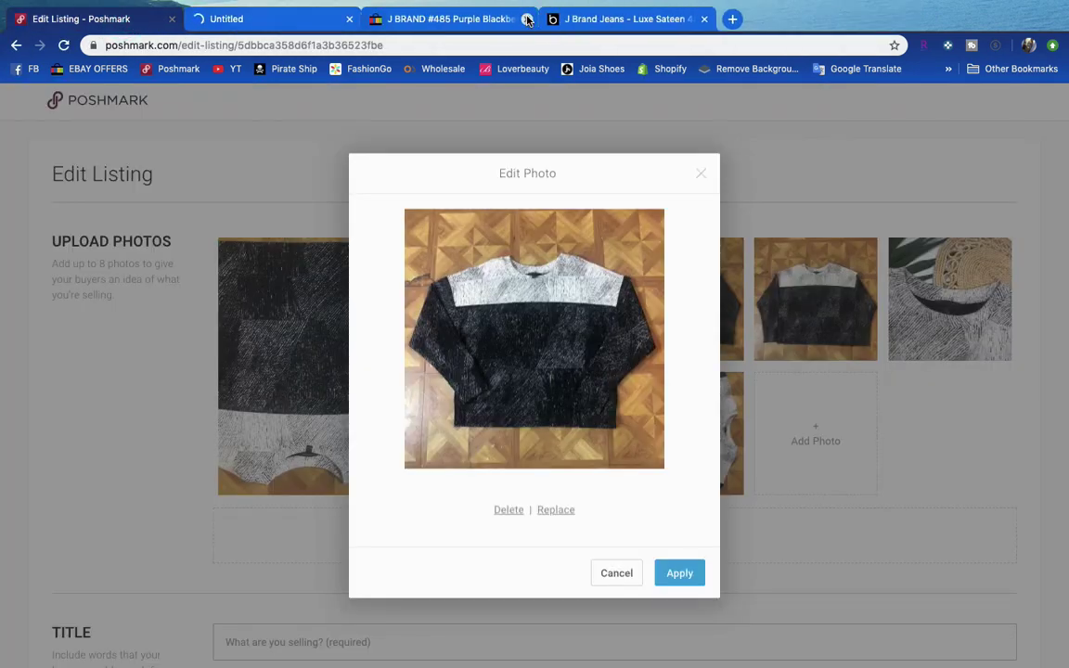
pyautogui.click(526, 19)
pyautogui.click(526, 19)
# Switch from the enlarged front-view photo to the neckline photo and magnify it to read the brand and size label.
pyautogui.click(700, 173)
pyautogui.click(943, 317)
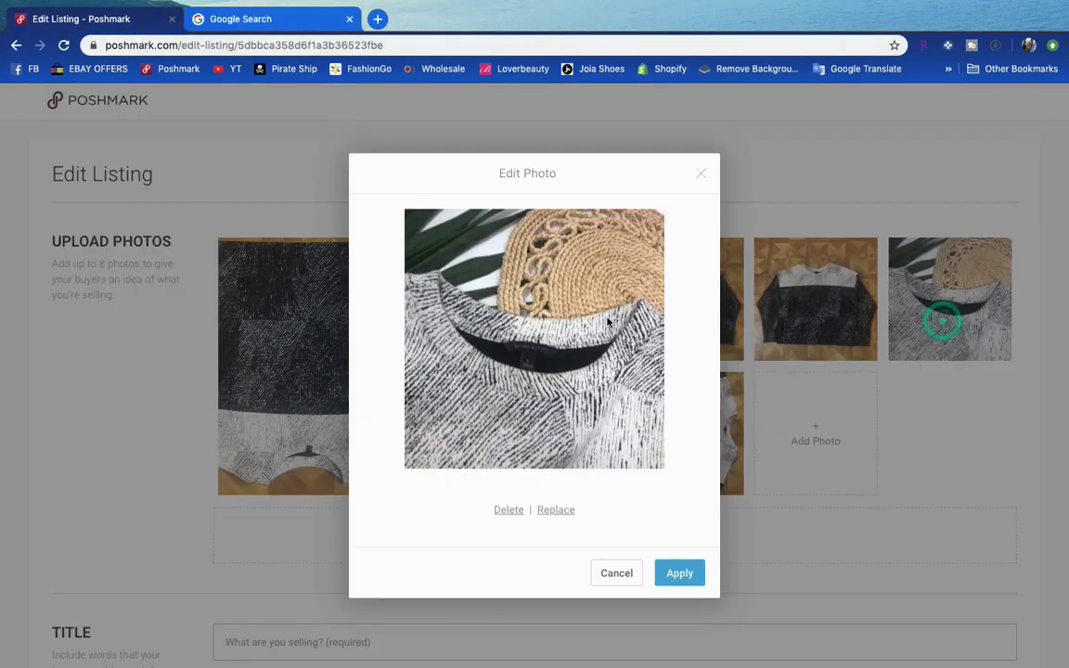
pyautogui.scroll(5, 546, 284)
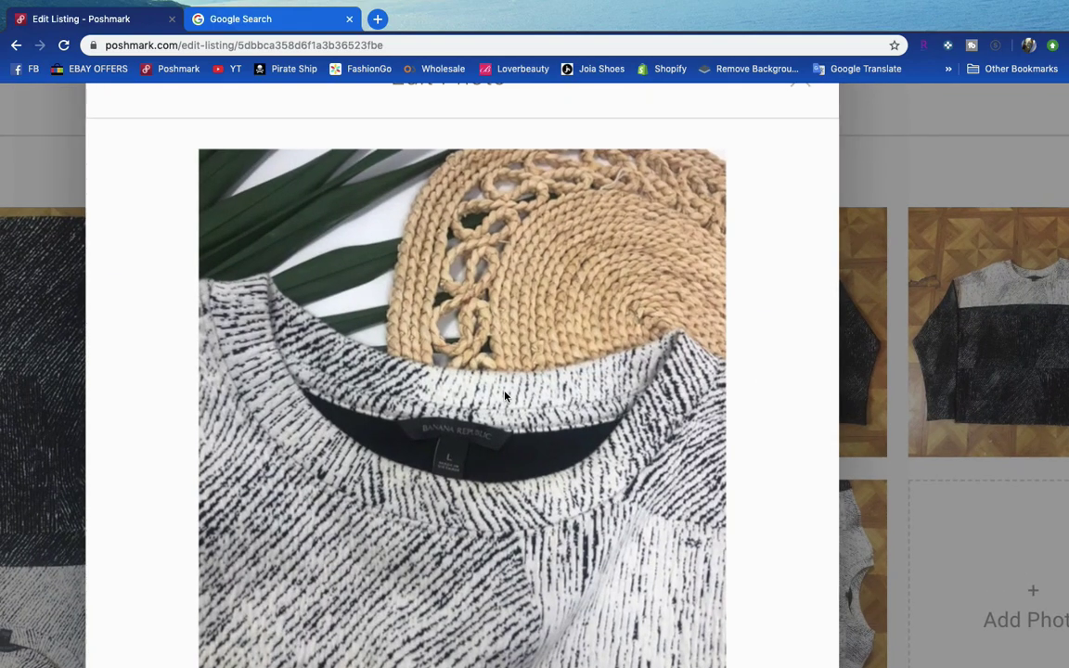
# Refine the Google image search of the sweater with the words "Banana Republic Womens Pullover sweater color block".
pyautogui.click(247, 19)
pyautogui.click(290, 110)
pyautogui.write('Ban')
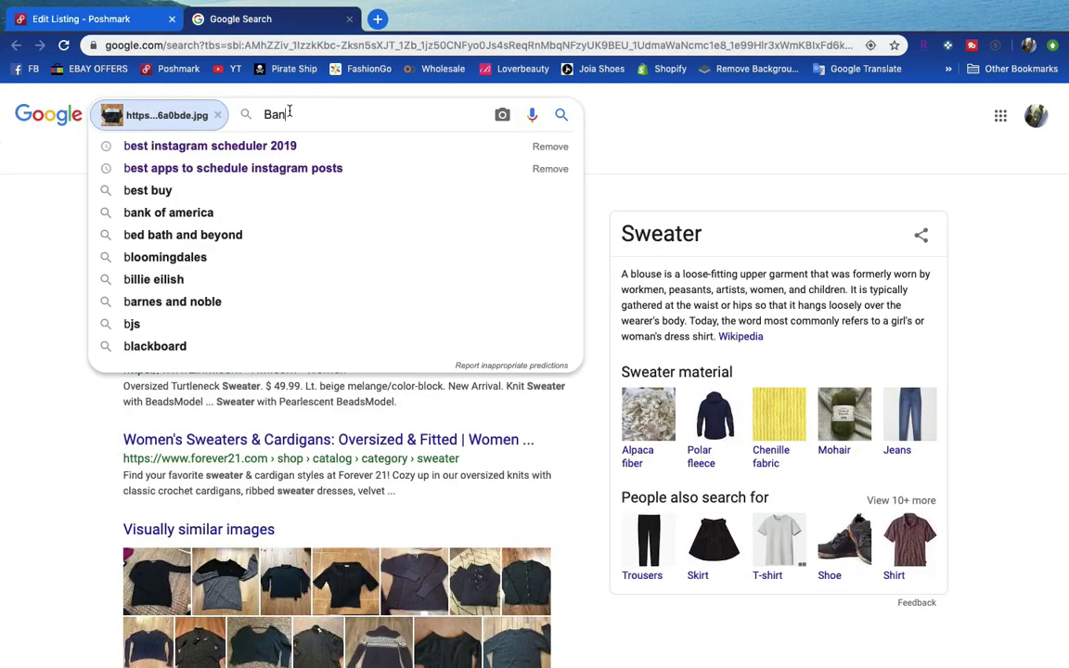
pyautogui.write('ana Reupublic Woe')
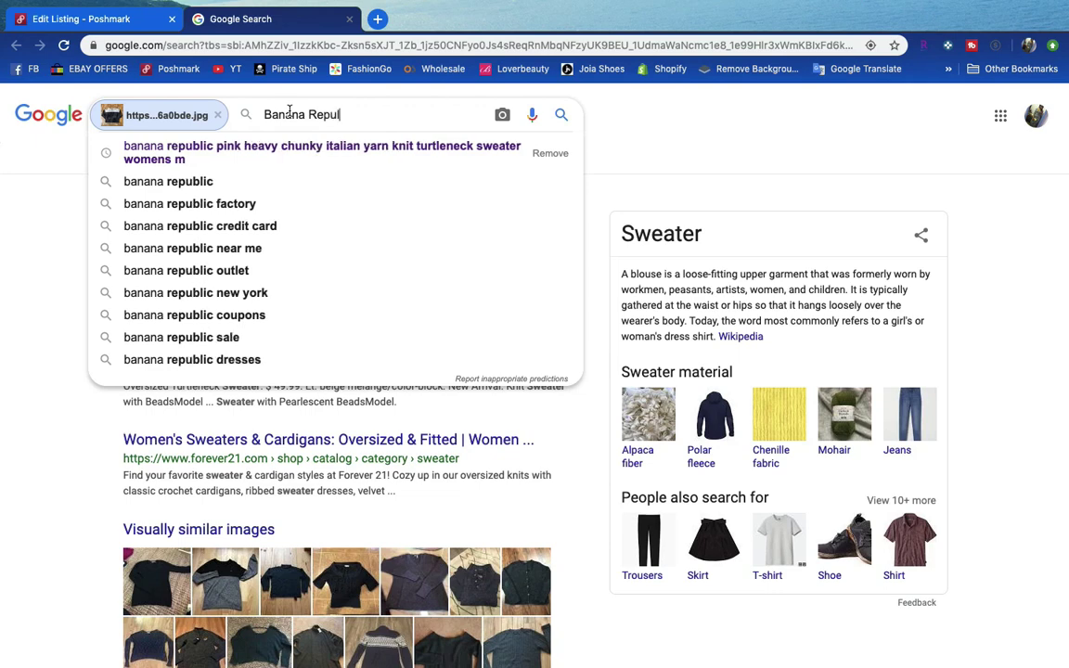
pyautogui.press('BackSpace')
pyautogui.write('me')
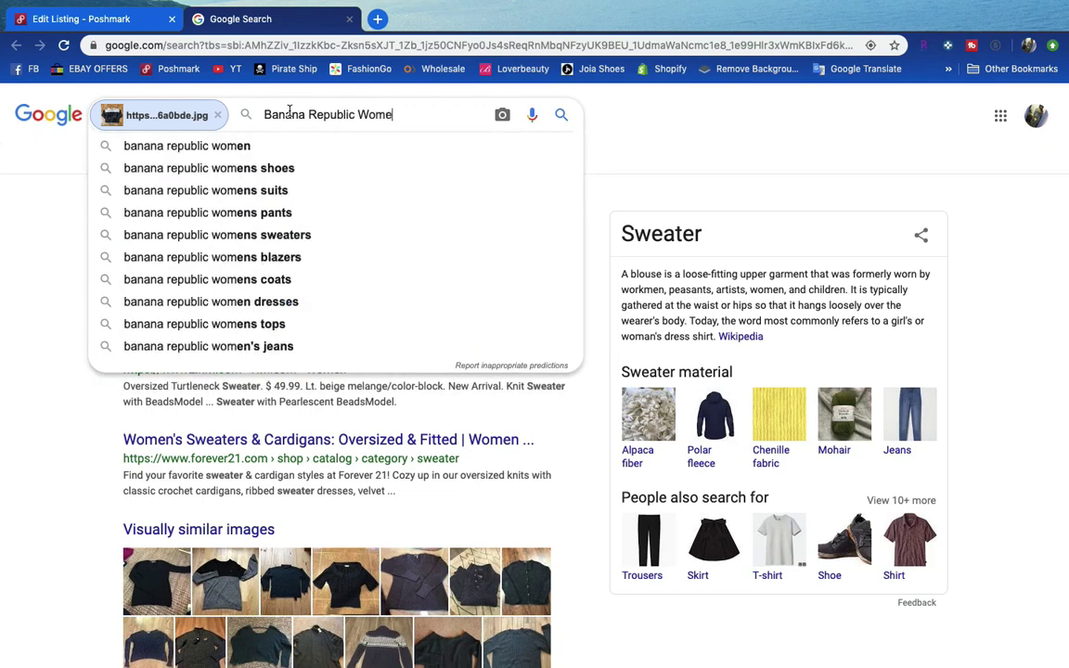
pyautogui.write('ns Pullover sweater color boc')
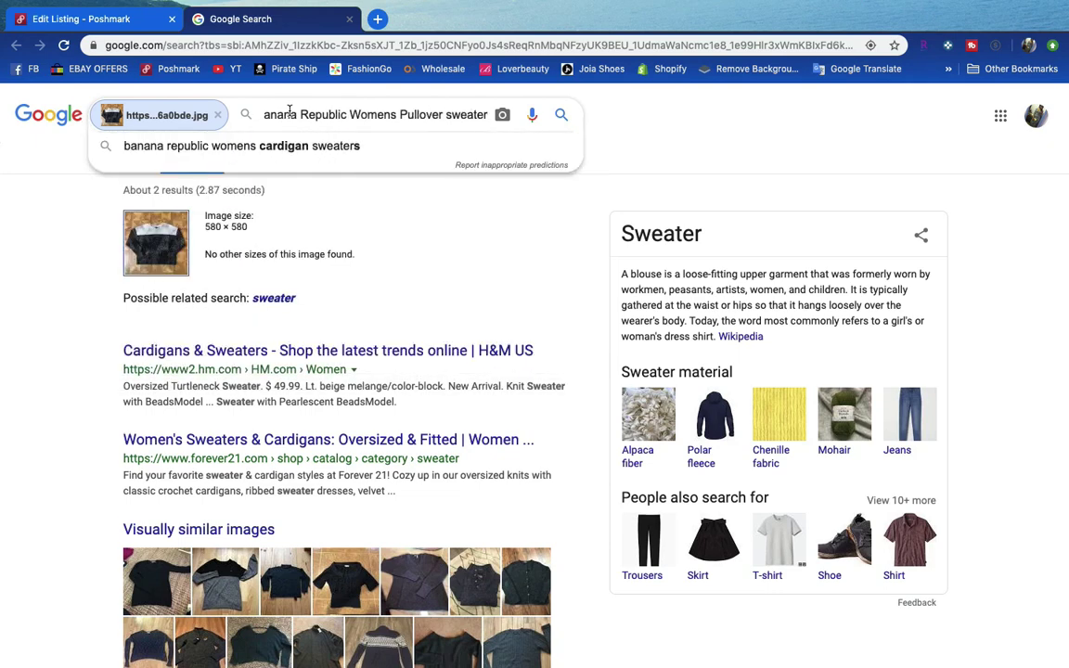
pyautogui.press('BackSpace')
pyautogui.press('BackSpace')
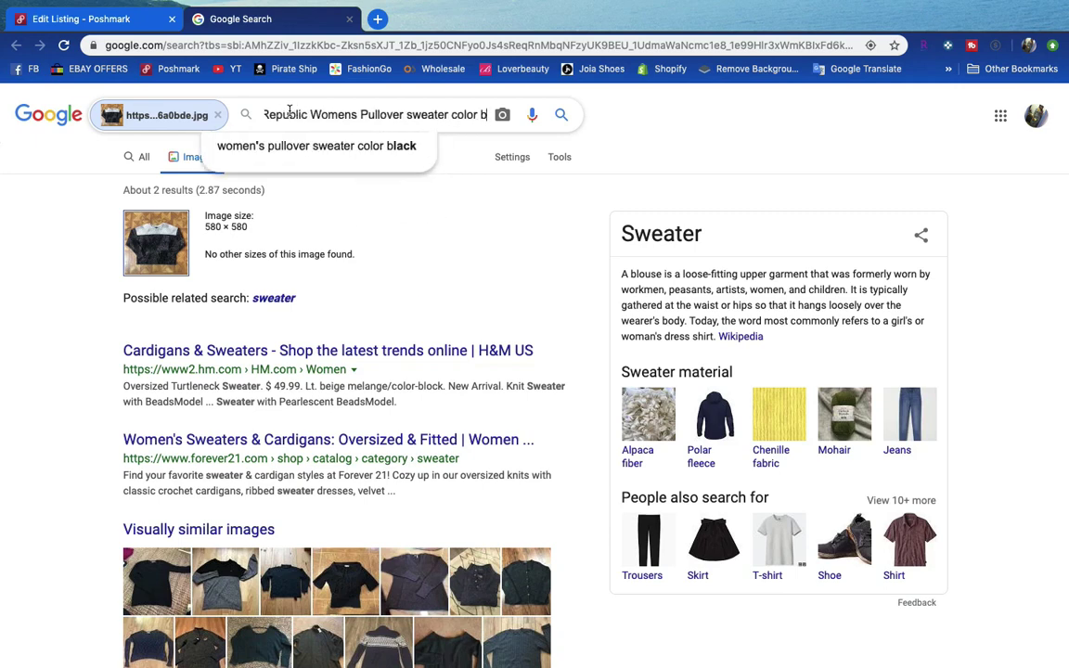
pyautogui.write('lock')
pyautogui.click(396, 141)
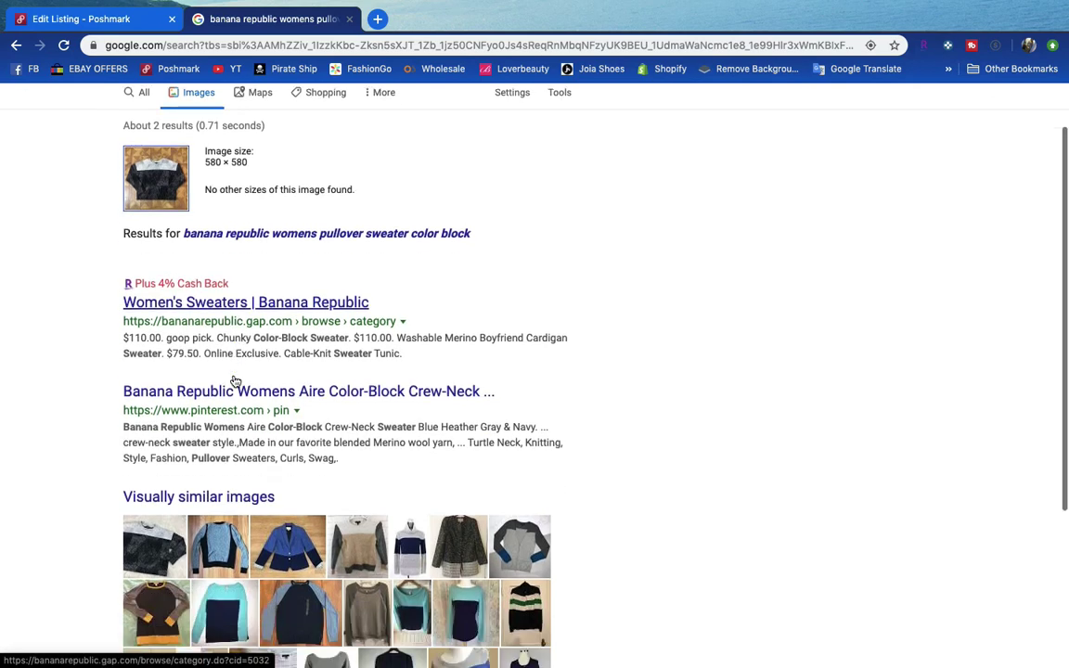
# Browse the visually similar images and open the PicClick page behind the matching black-and-white sweater photo.
pyautogui.scroll(-2, 234, 377)
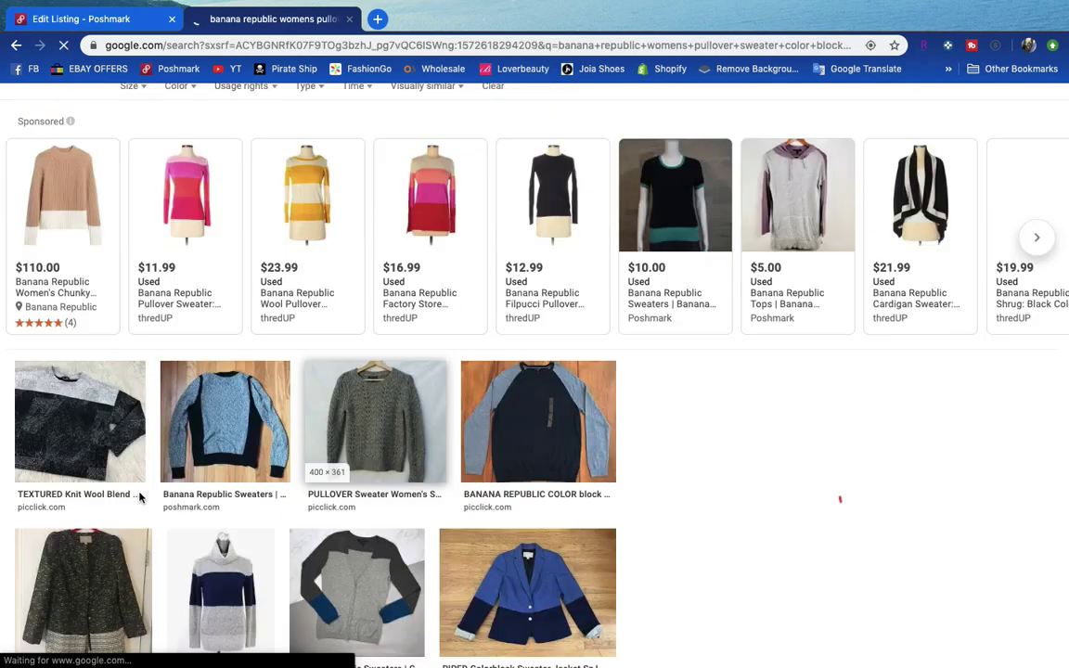
pyautogui.click(130, 451)
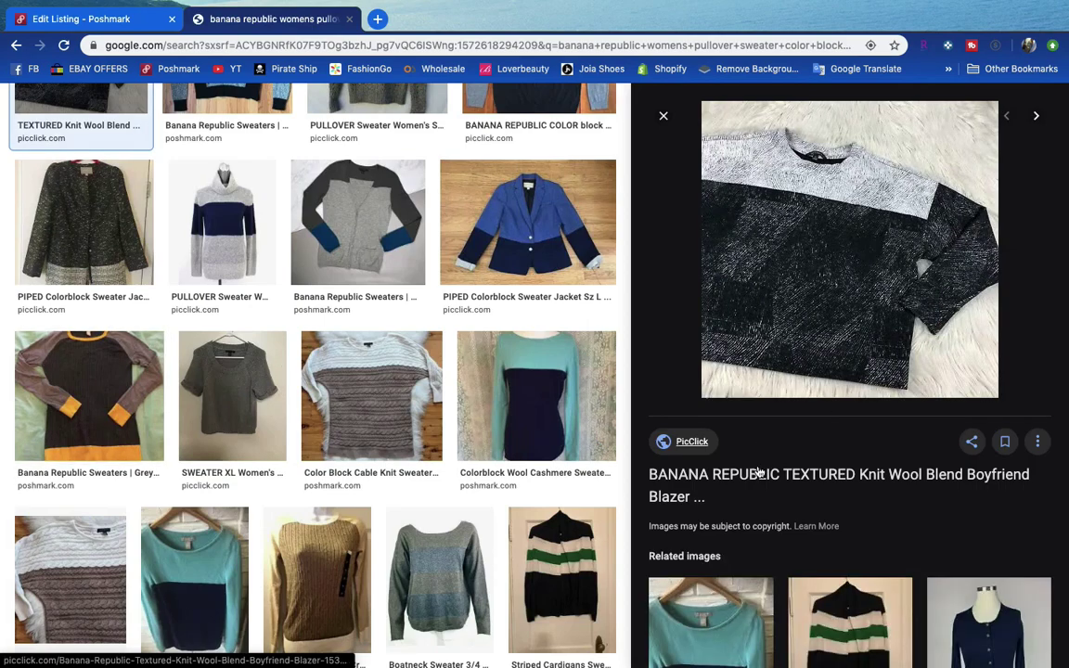
pyautogui.scroll(-1, 837, 349)
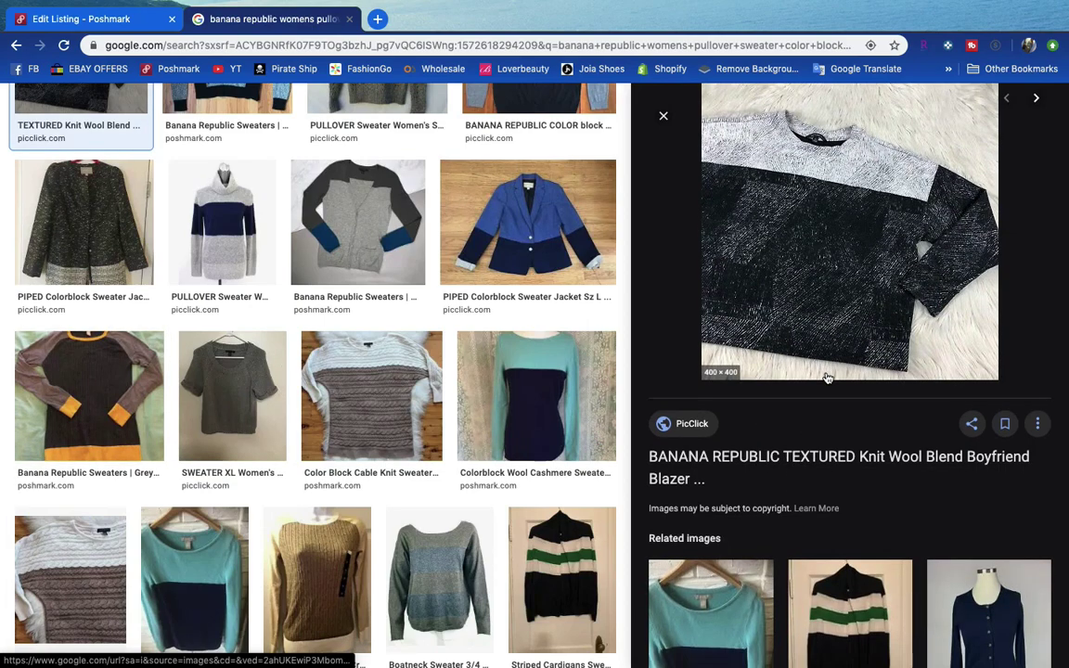
pyautogui.click(831, 316)
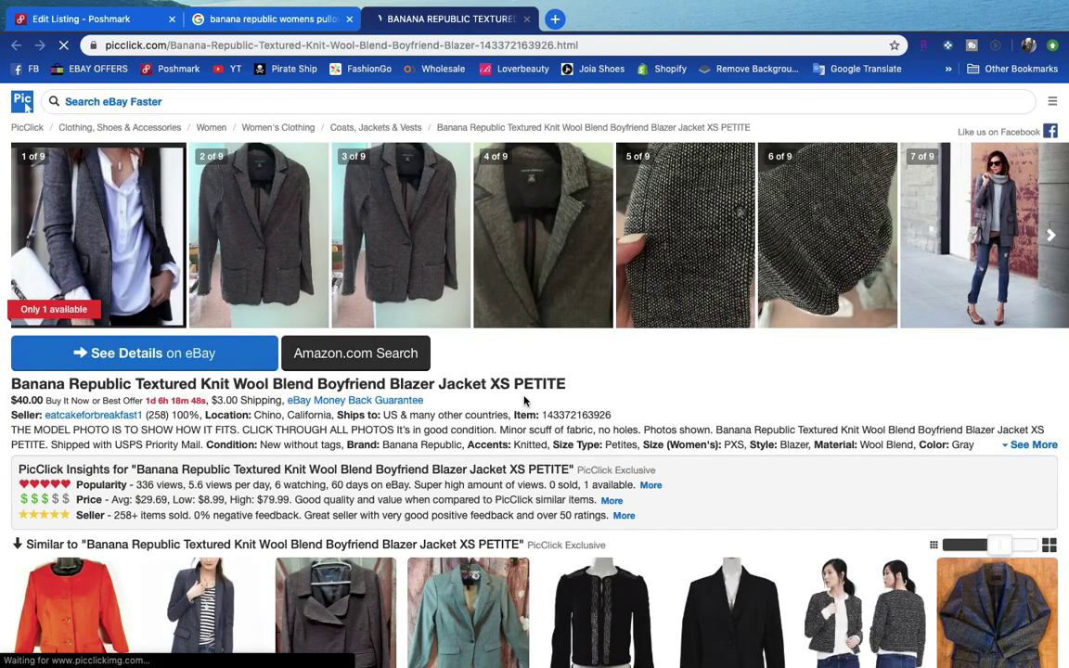
# Copy the PicClick listing's title and close the enlarged label photo in the Poshmark draft.
pyautogui.tripleClick(403, 384)
pyautogui.hotkey('ctrl', 'c')
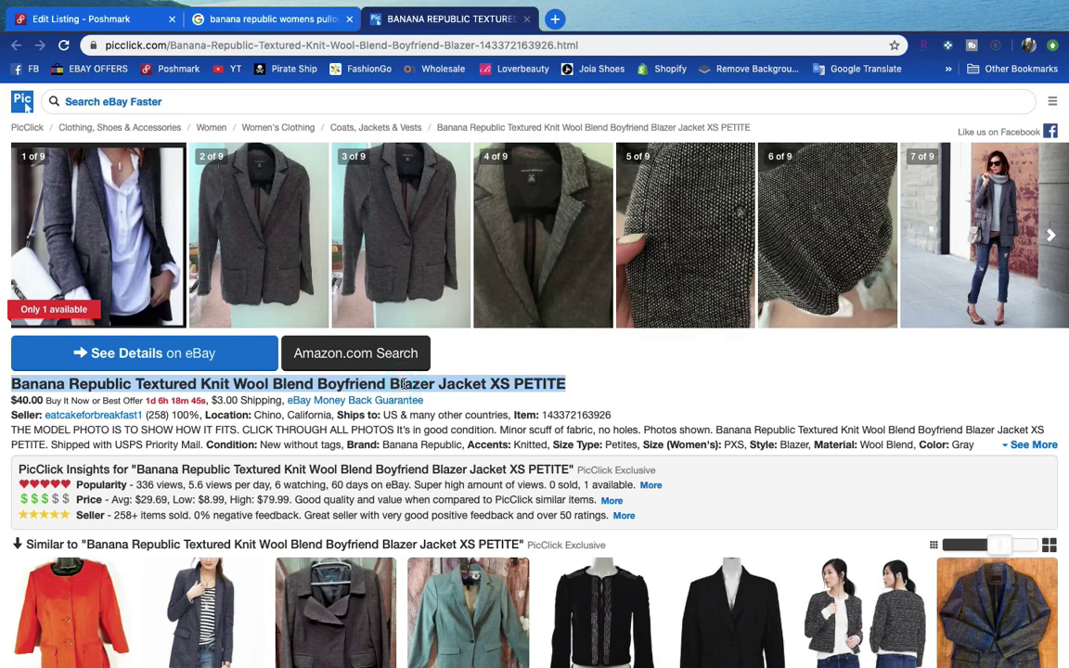
pyautogui.click(111, 21)
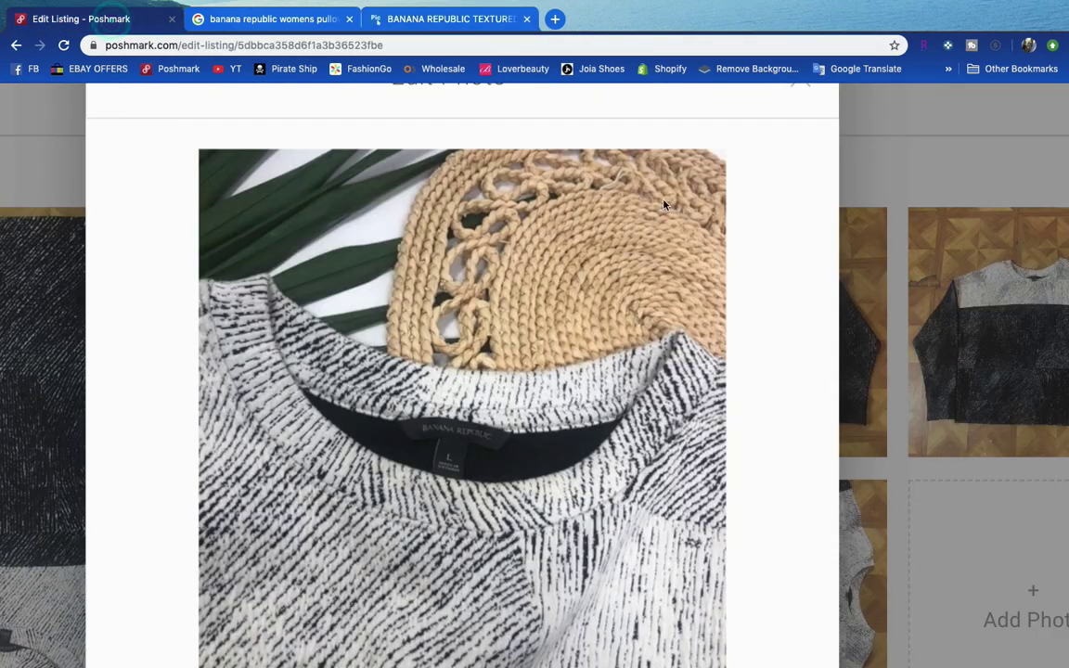
pyautogui.click(802, 88)
pyautogui.scroll(-3, 631, 377)
pyautogui.scroll(5, 631, 377)
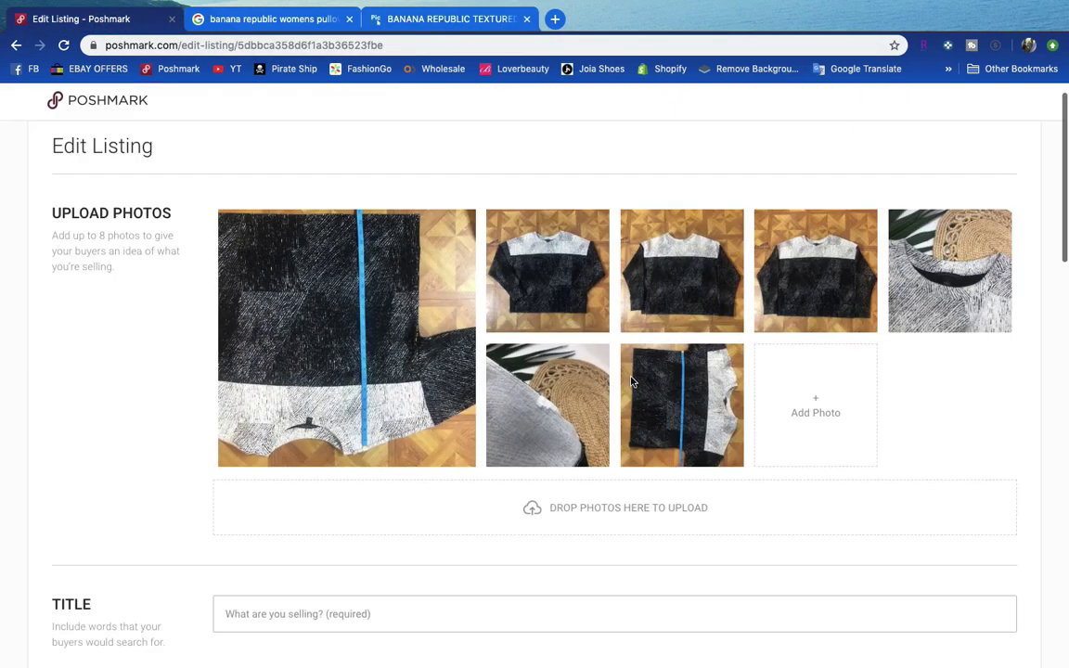
# Paste the copied title into the description with size "Large", and title the listing "Banana Republic Textured Knit Wool Sweater Size L".
pyautogui.scroll(-2, 331, 640)
pyautogui.click(332, 541)
pyautogui.hotkey('ctrl', 'v')
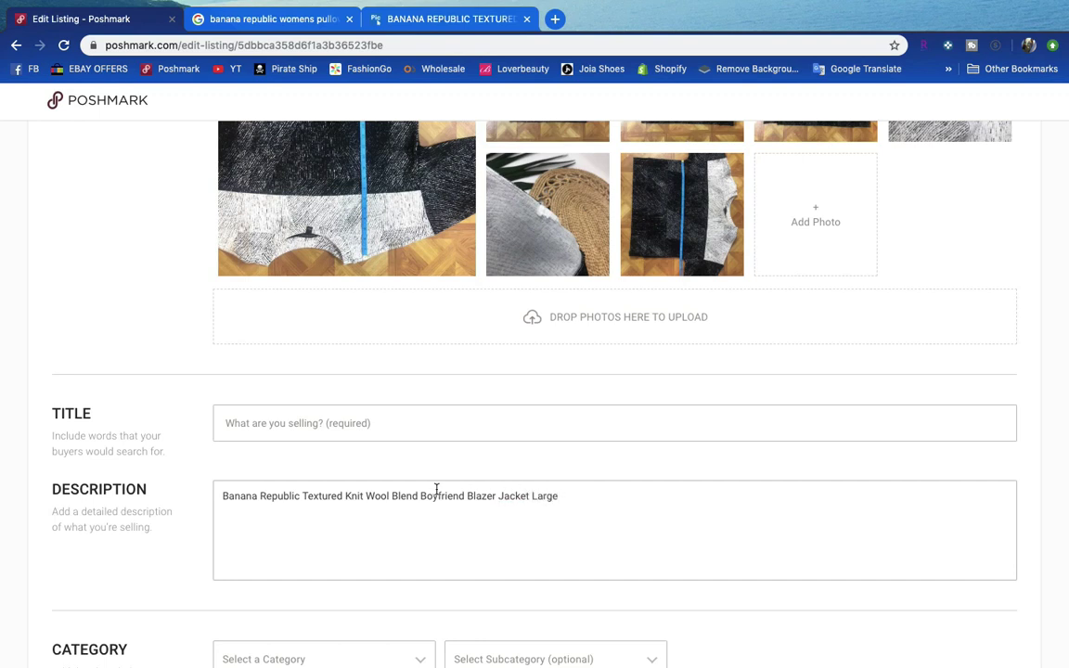
pyautogui.click(398, 426)
pyautogui.write('Banana Republic Textured Knit Wool Blend Boyfriend')
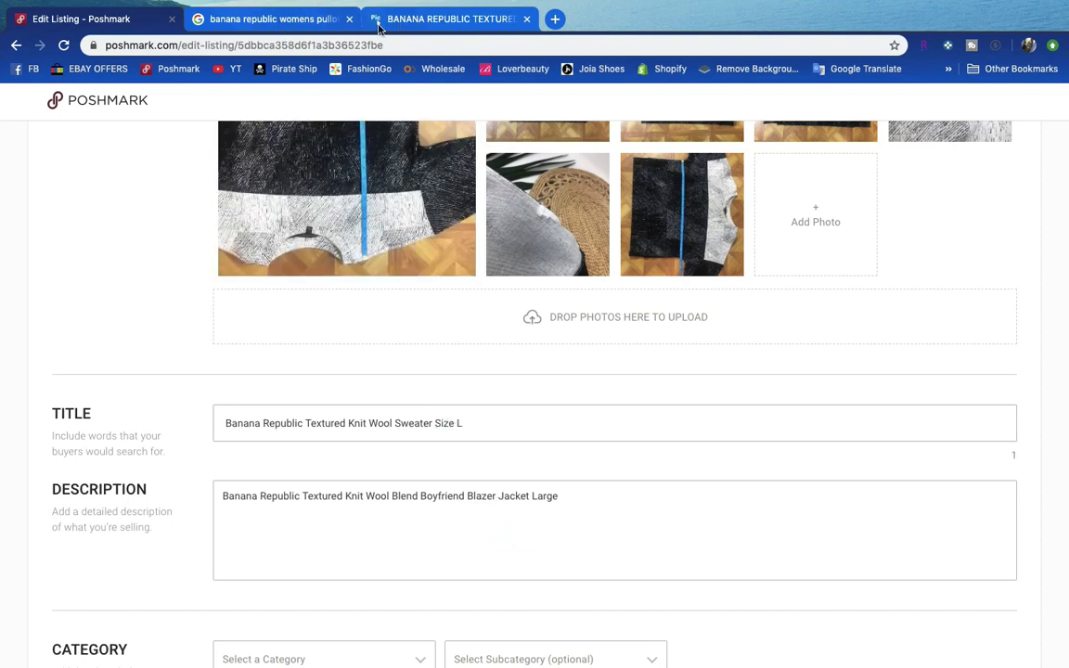
# Look through the PicClick listing for the sweater and open its eBay listing to check the product photos.
pyautogui.click(297, 32)
pyautogui.click(399, 25)
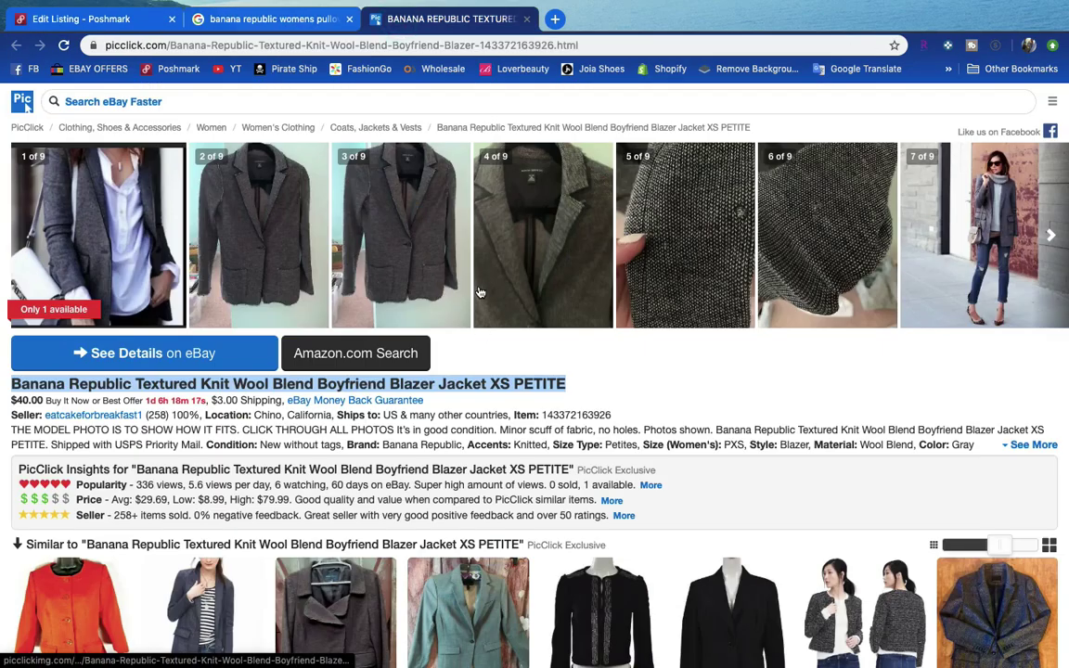
pyautogui.scroll(-10, 436, 296)
pyautogui.scroll(10, 480, 292)
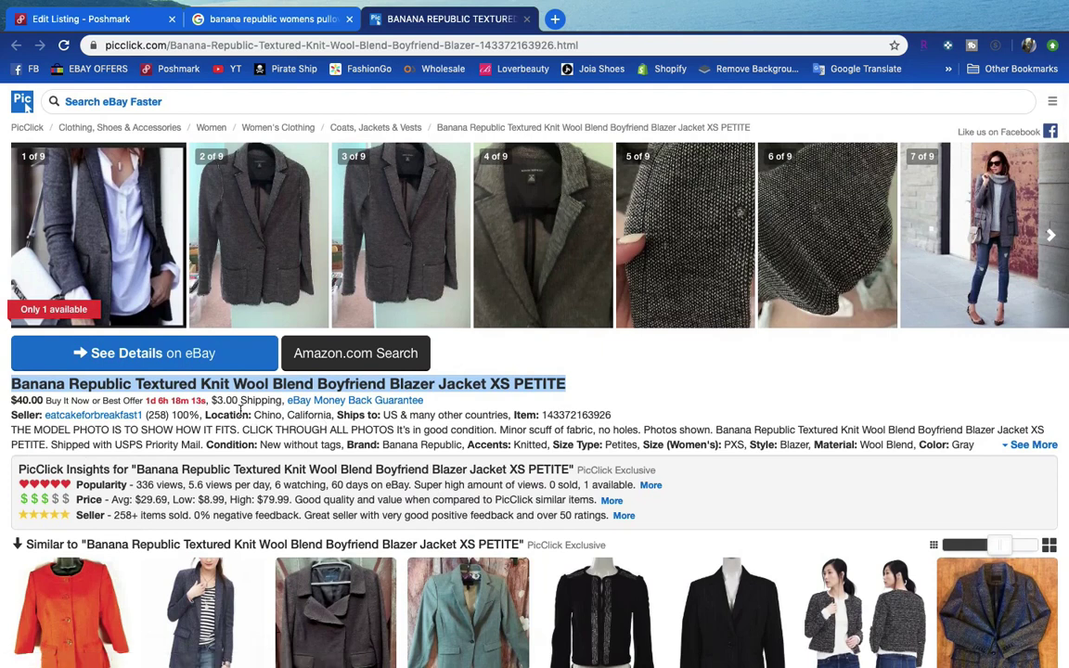
pyautogui.click(191, 366)
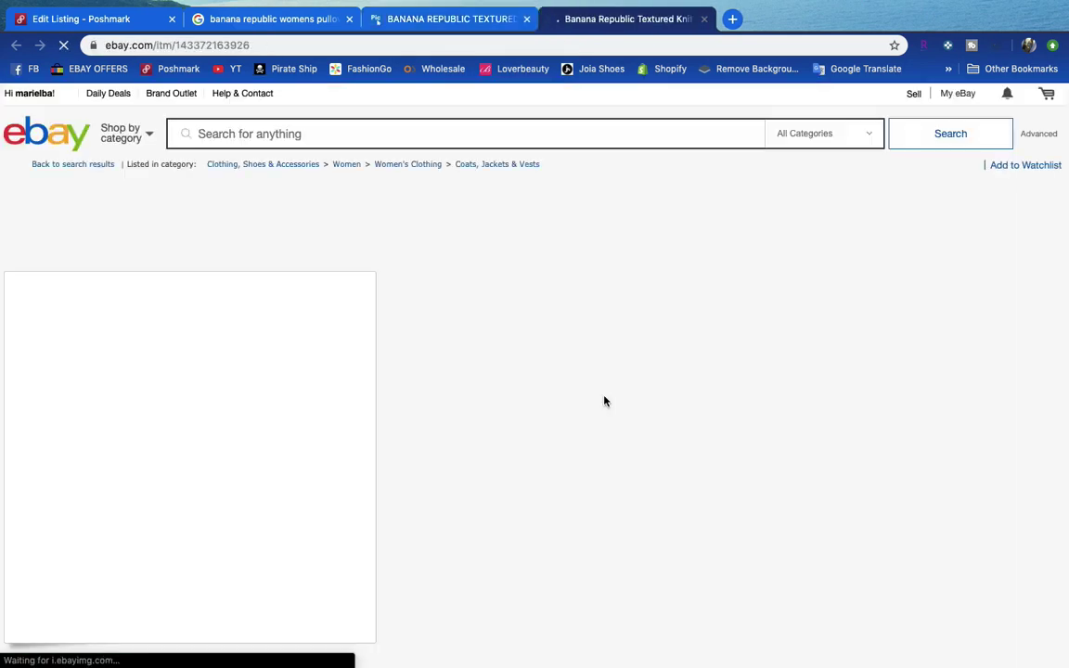
pyautogui.click(363, 455)
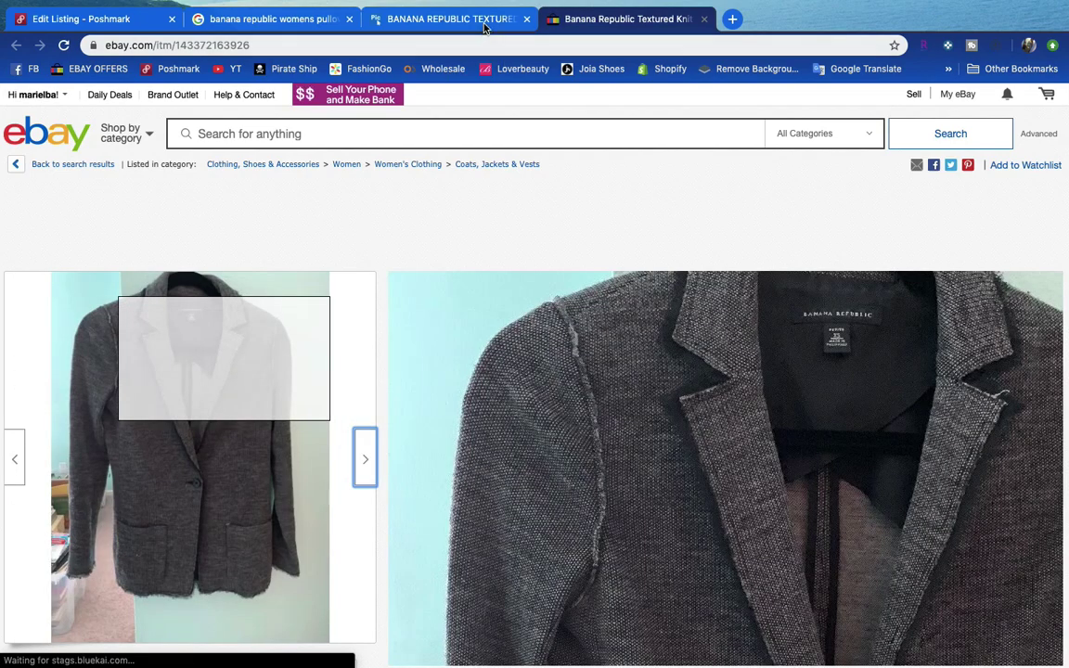
# View the remaining PicClick gallery photos and the eBay item specifics, closing the extra eBay tab.
pyautogui.click(441, 19)
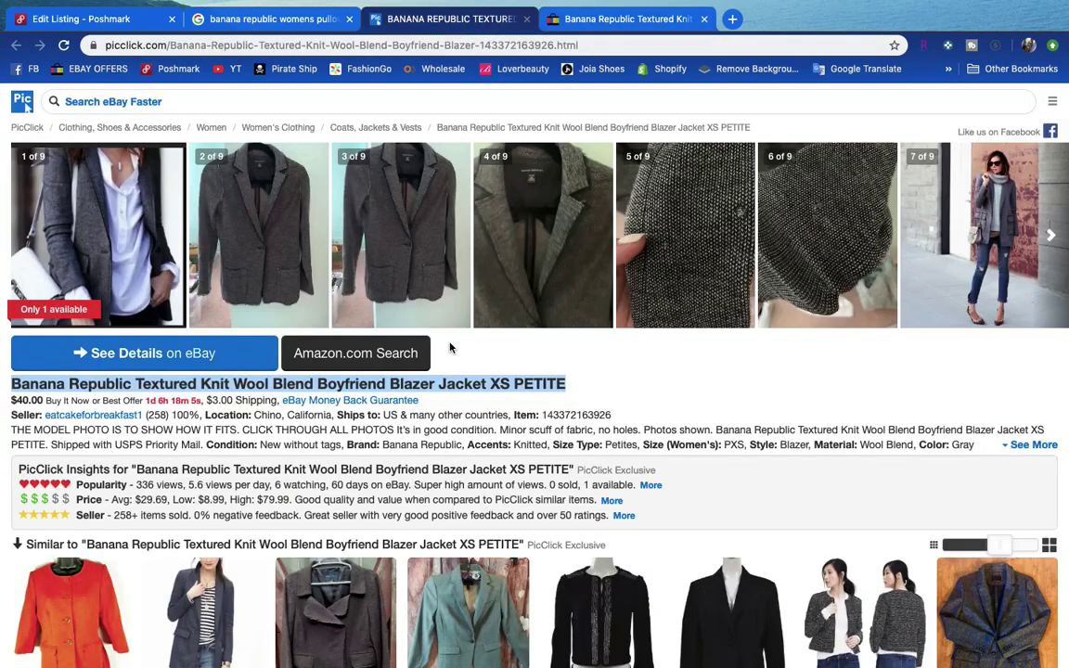
pyautogui.click(1047, 236)
pyautogui.click(1047, 236)
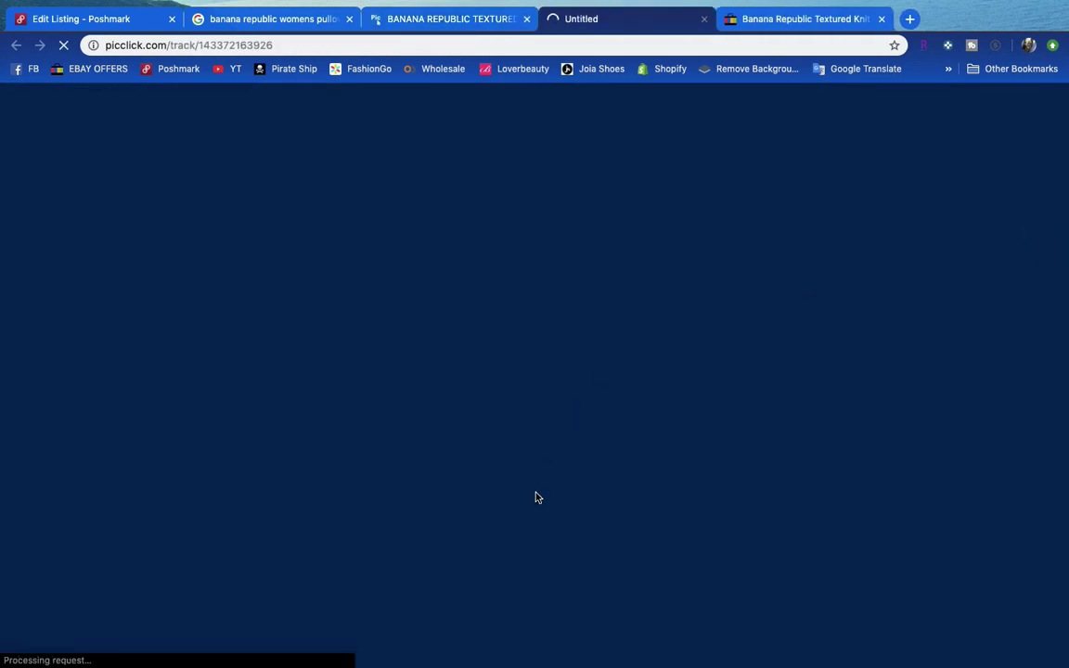
pyautogui.scroll(-15, 536, 497)
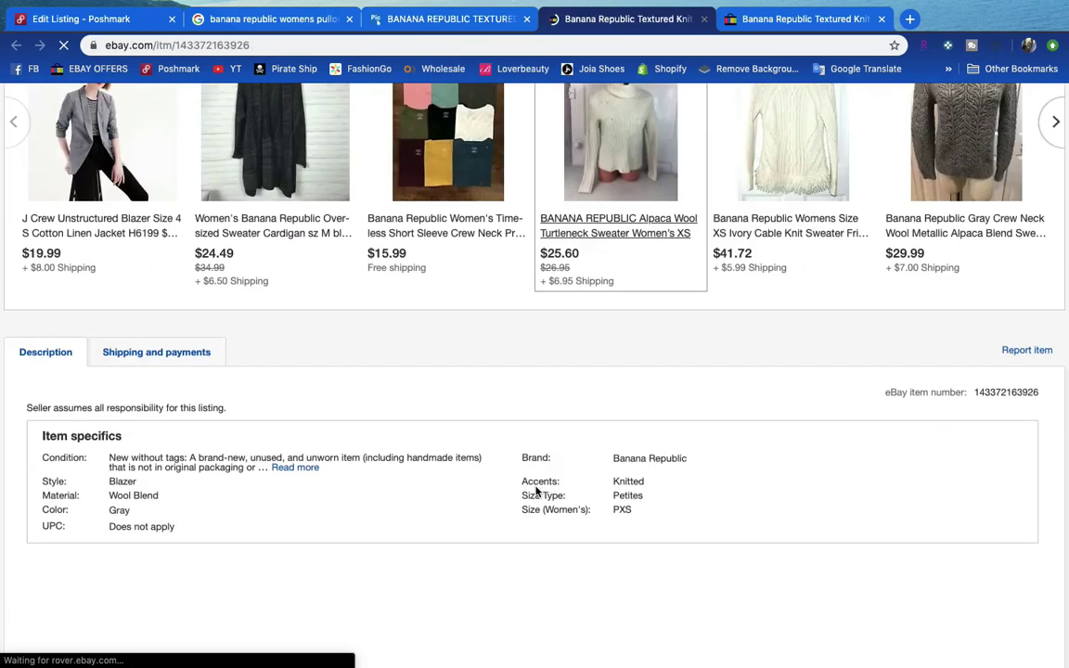
pyautogui.scroll(-2, 535, 492)
pyautogui.click(703, 19)
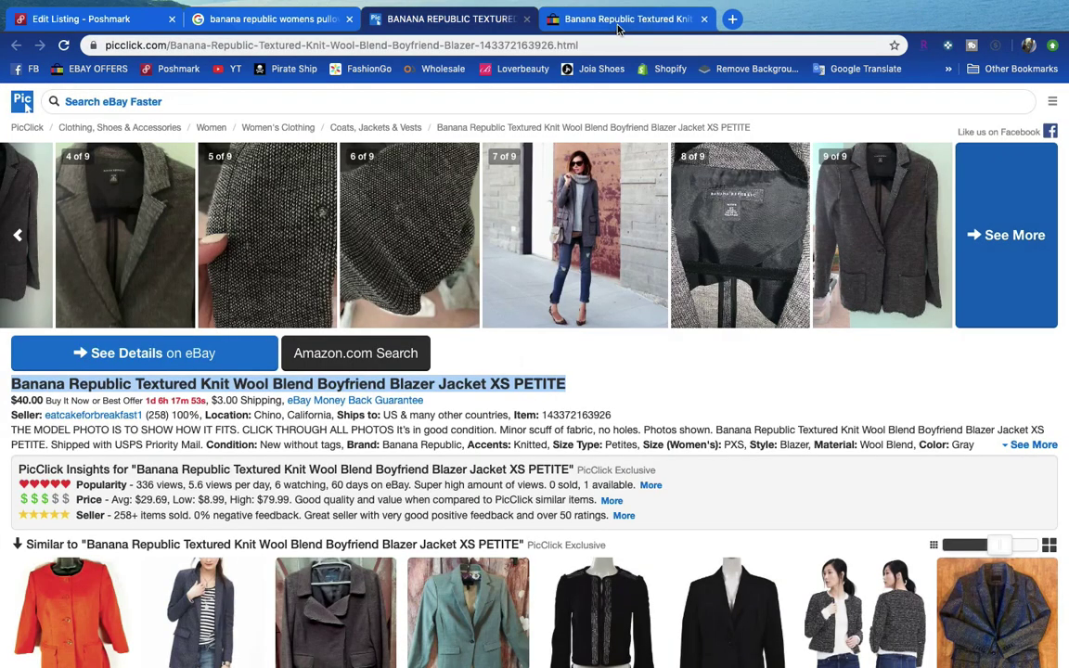
# Scan PicClick's similar items for the black-and-white sweater, then close that page.
pyautogui.scroll(-5, 586, 454)
pyautogui.scroll(-10, 587, 454)
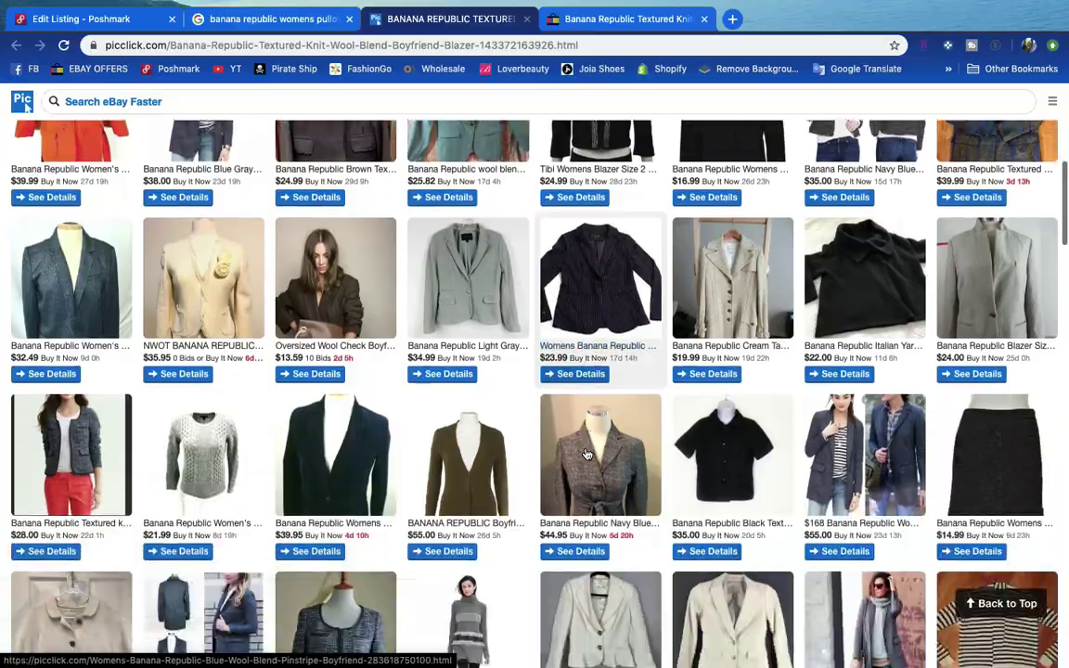
pyautogui.scroll(-12, 586, 454)
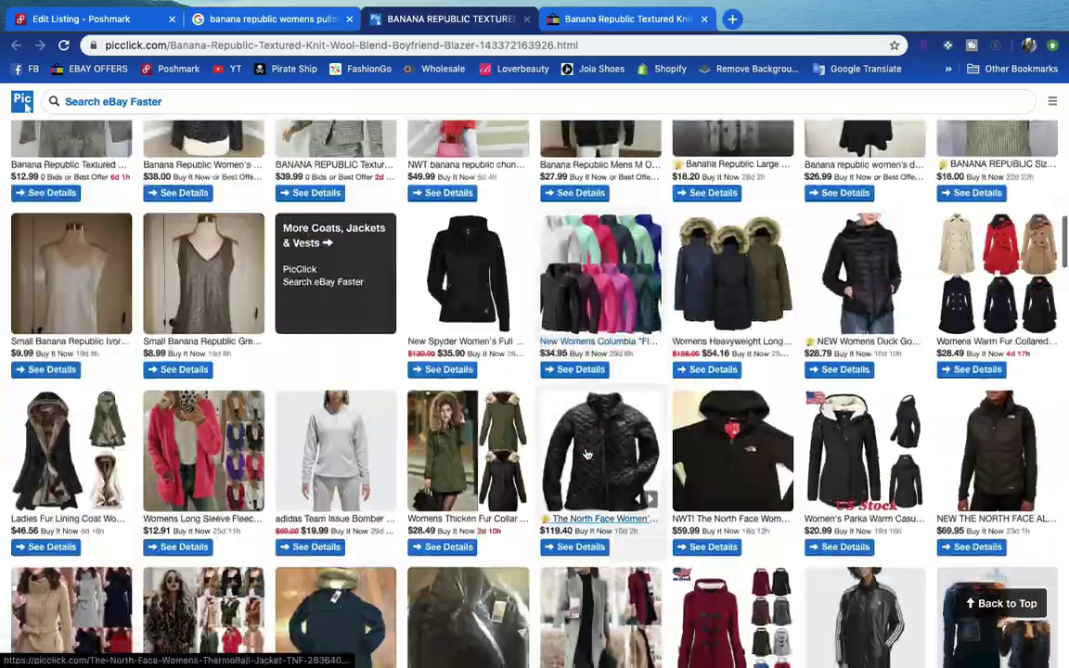
pyautogui.scroll(-12, 584, 449)
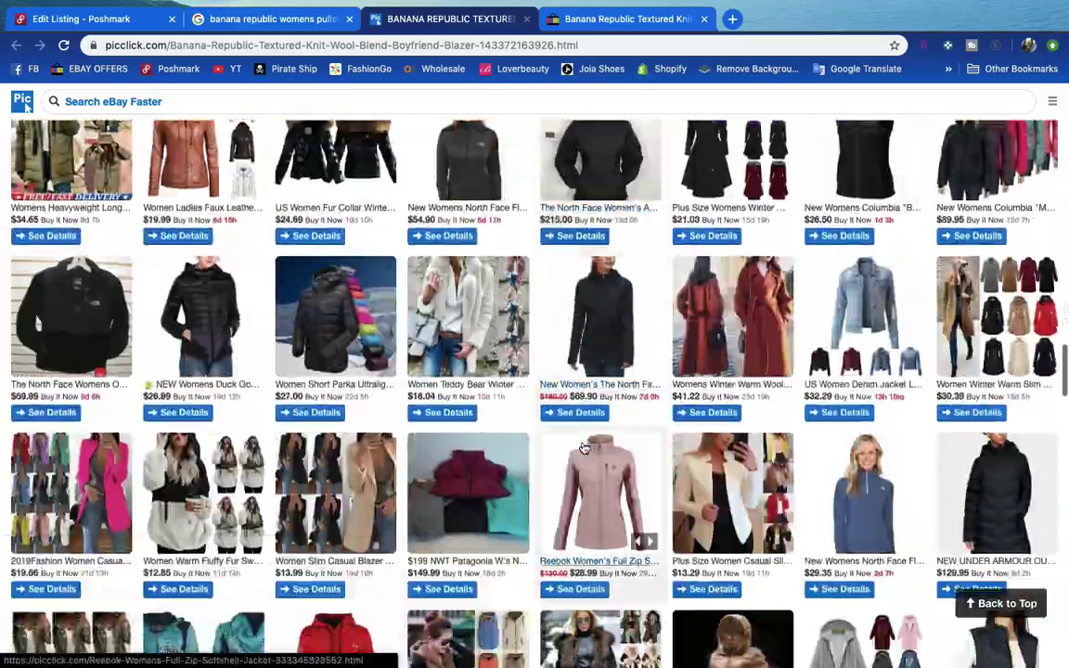
pyautogui.scroll(-5, 583, 449)
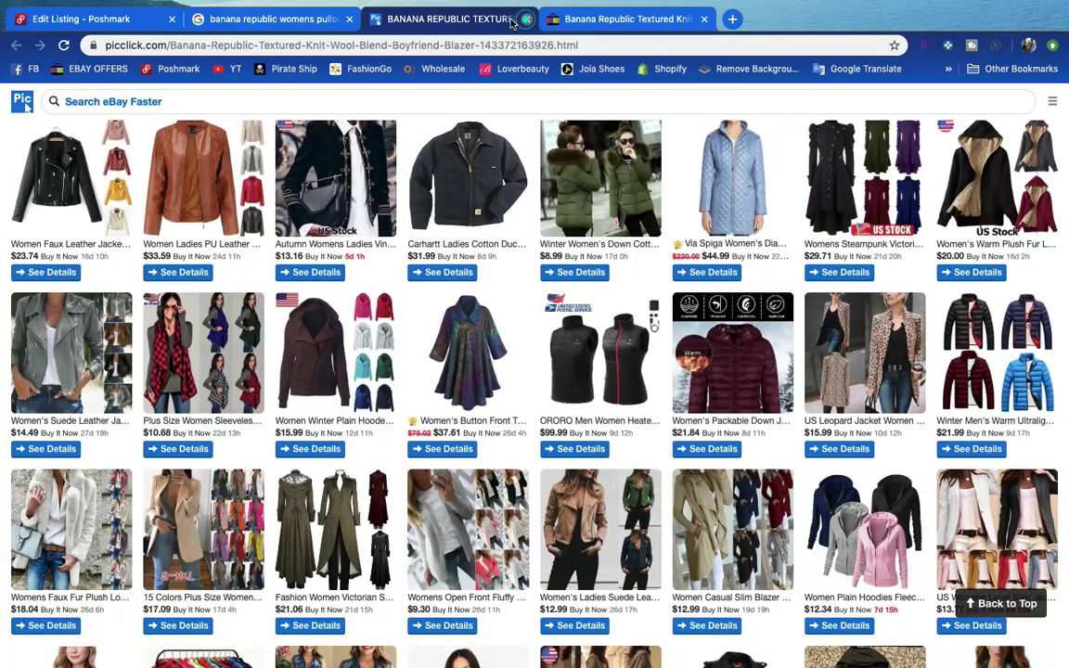
pyautogui.hotkey('ctrl', 'w')
# Run a Google image search on the matching sweater photo previewed in the image results.
pyautogui.hotkey('ctrl', 'shift', 'Tab')
pyautogui.rightClick(815, 294)
pyautogui.click(798, 418)
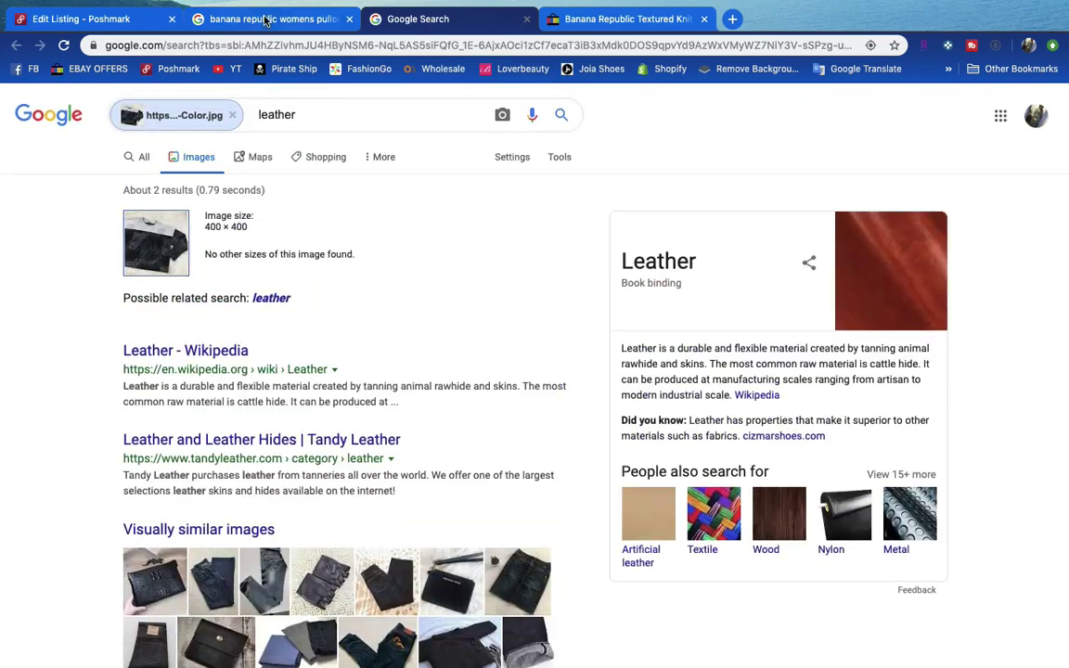
# Look through the Google image results and related images for other photos of the black-and-white color block sweater.
pyautogui.click(267, 20)
pyautogui.scroll(-10, 420, 448)
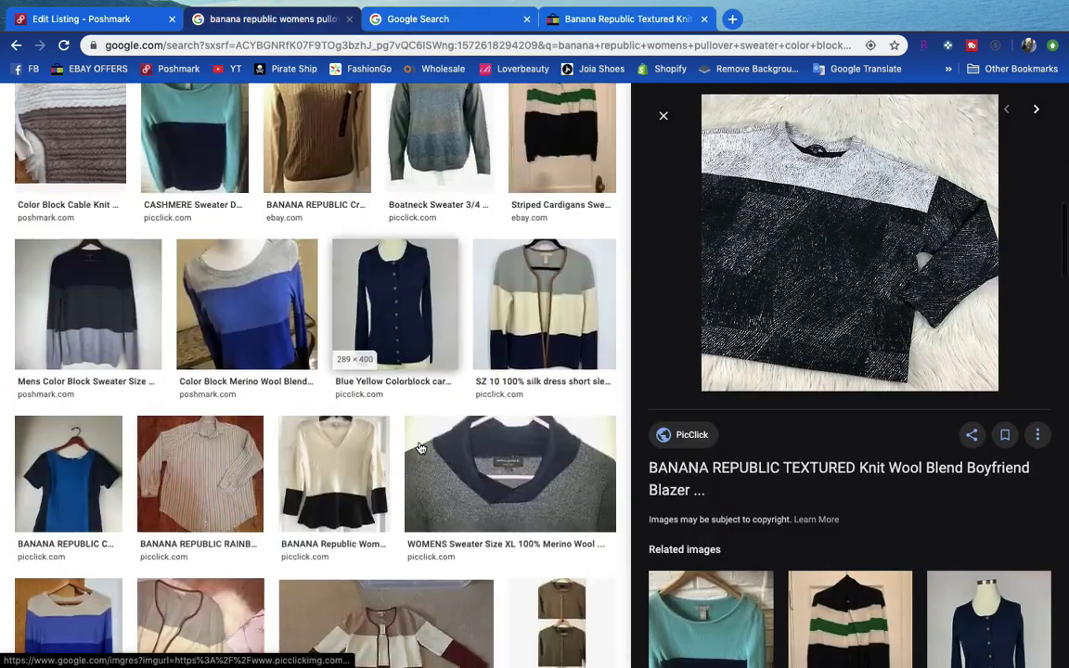
pyautogui.scroll(-3, 420, 448)
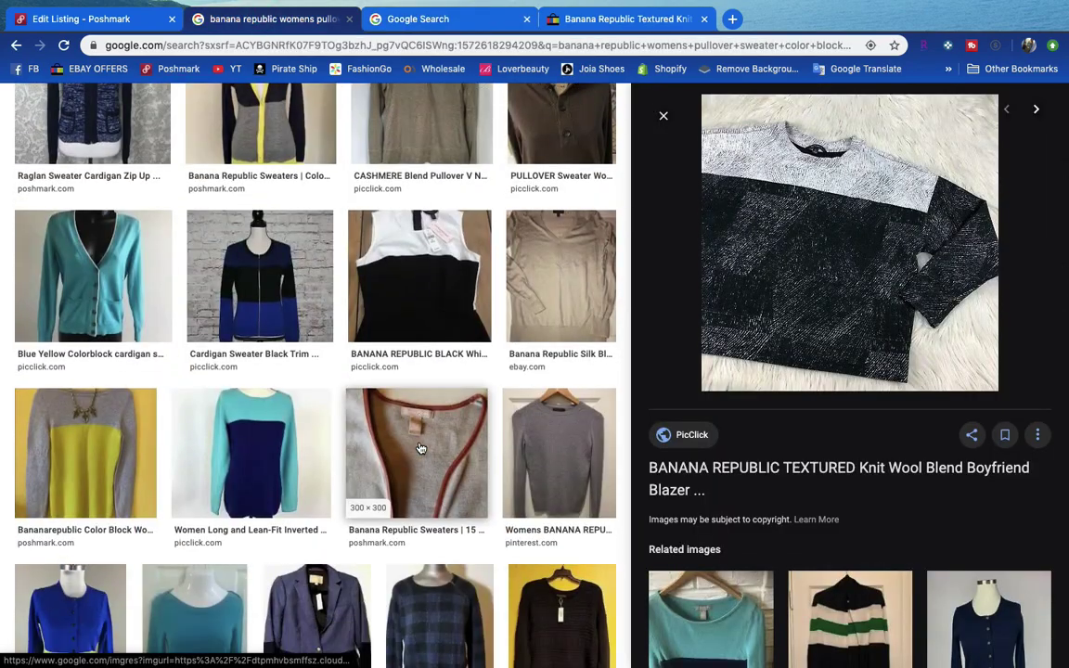
pyautogui.scroll(-12, 421, 448)
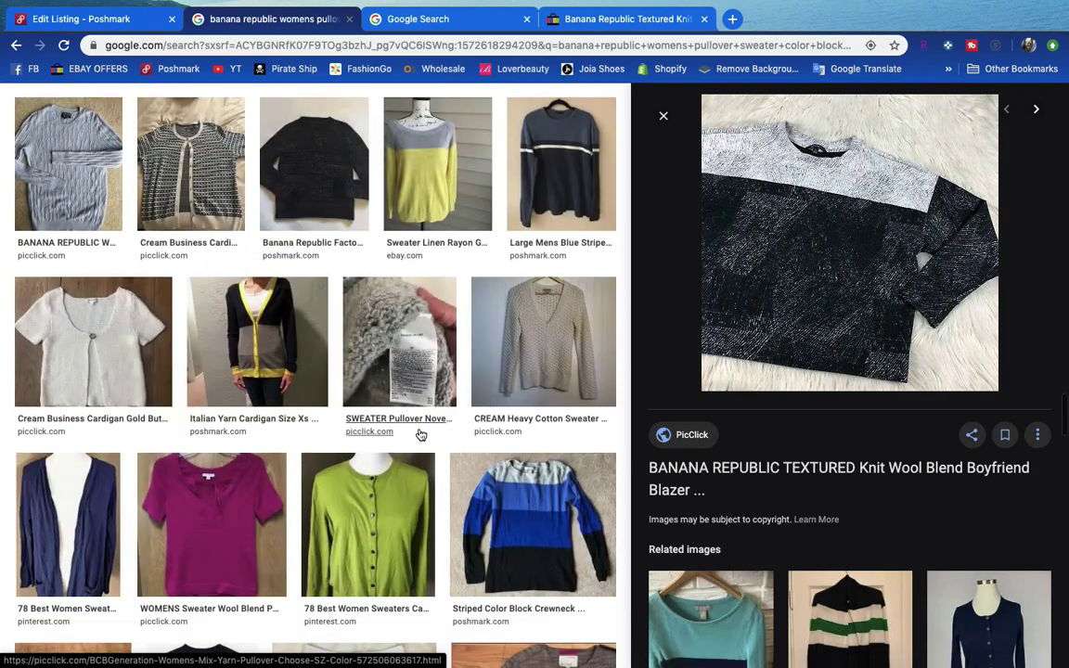
pyautogui.scroll(-5, 420, 435)
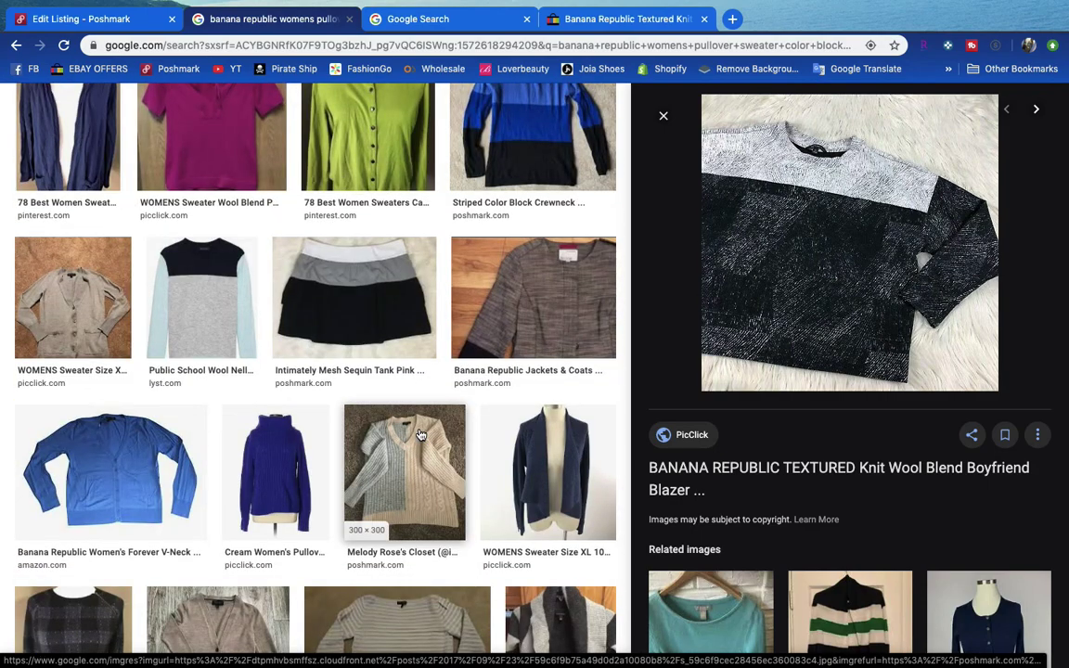
pyautogui.scroll(-5, 866, 425)
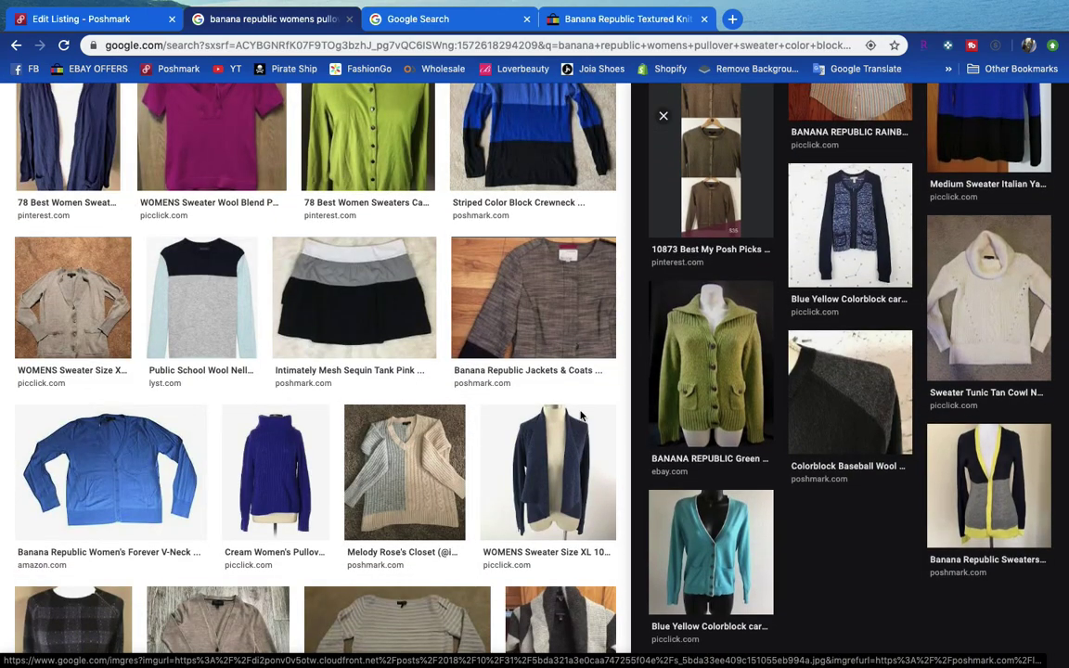
pyautogui.scroll(-4, 494, 451)
pyautogui.scroll(-15, 494, 451)
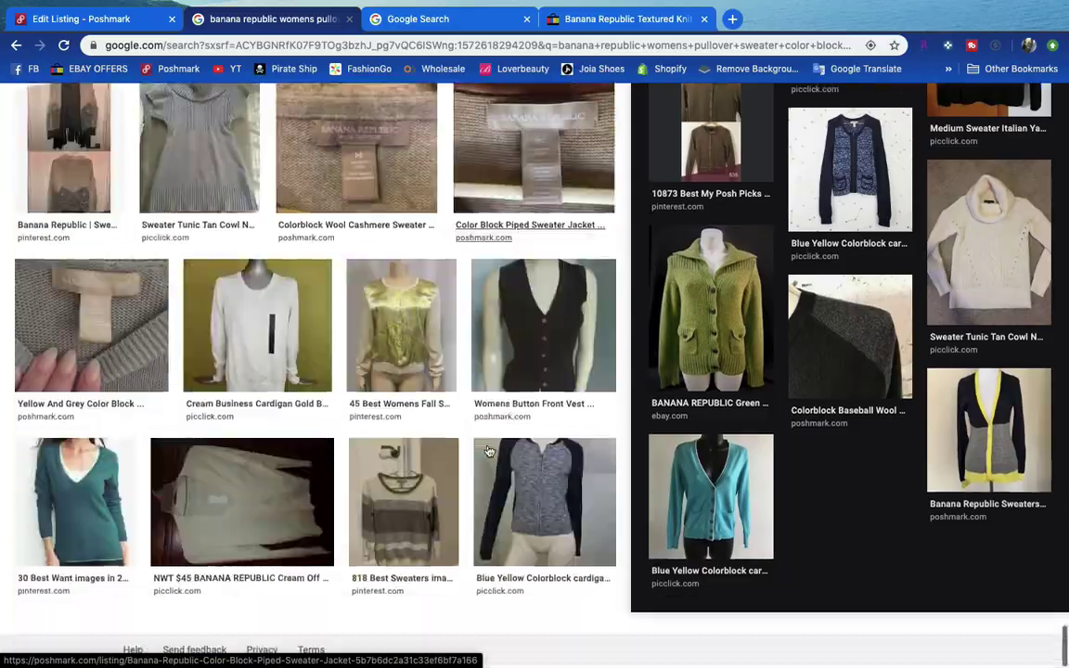
pyautogui.scroll(10, 489, 451)
pyautogui.scroll(20, 489, 451)
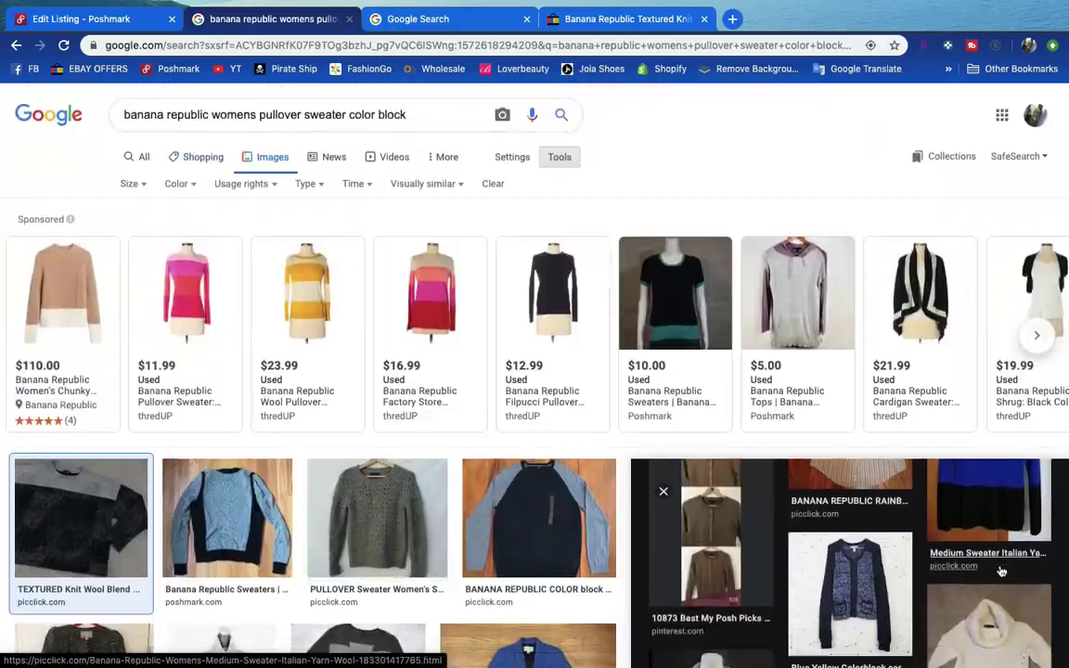
pyautogui.scroll(-4, 868, 380)
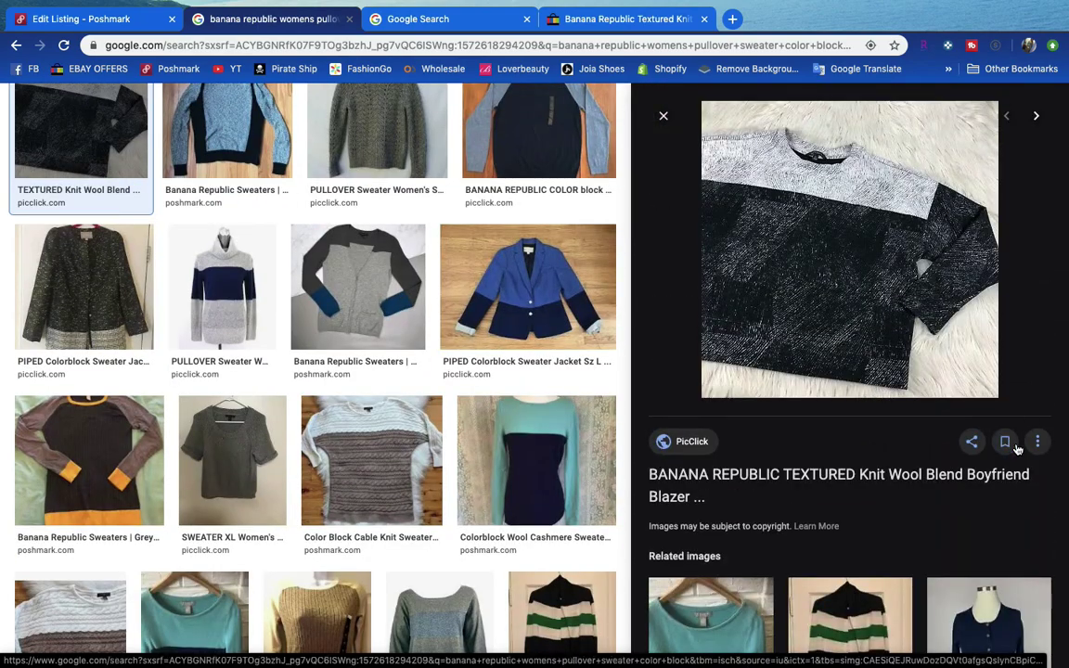
# Open the PicClick page behind the previewed sweater photo and scan its similar items for the sweater.
pyautogui.click(1038, 443)
pyautogui.click(876, 425)
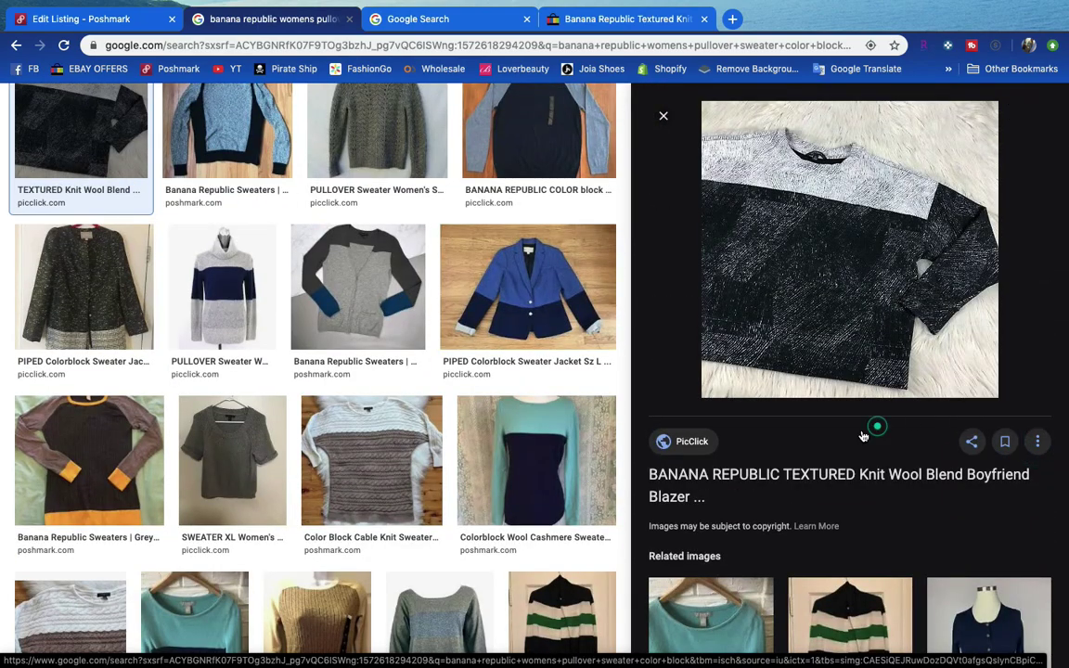
pyautogui.click(796, 312)
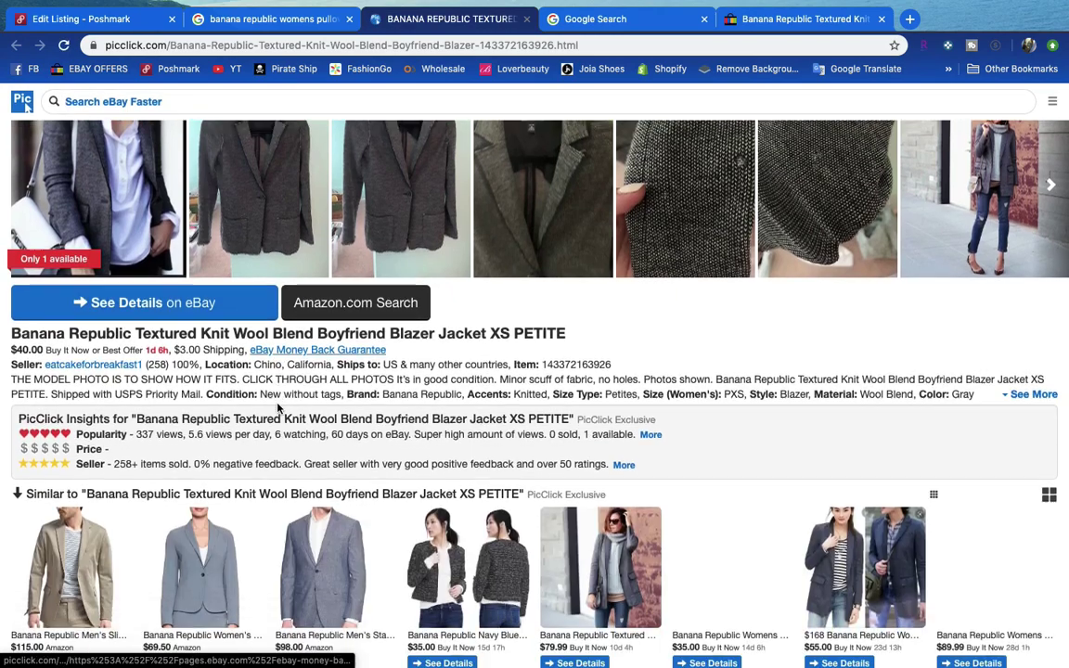
pyautogui.scroll(-5, 278, 408)
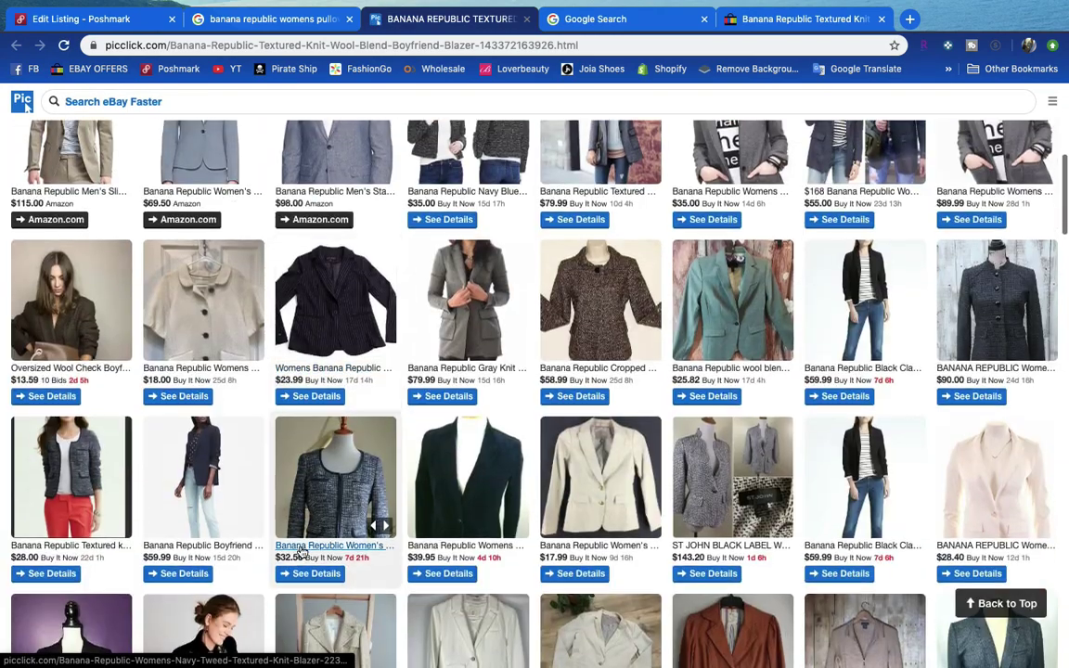
pyautogui.scroll(-3, 306, 575)
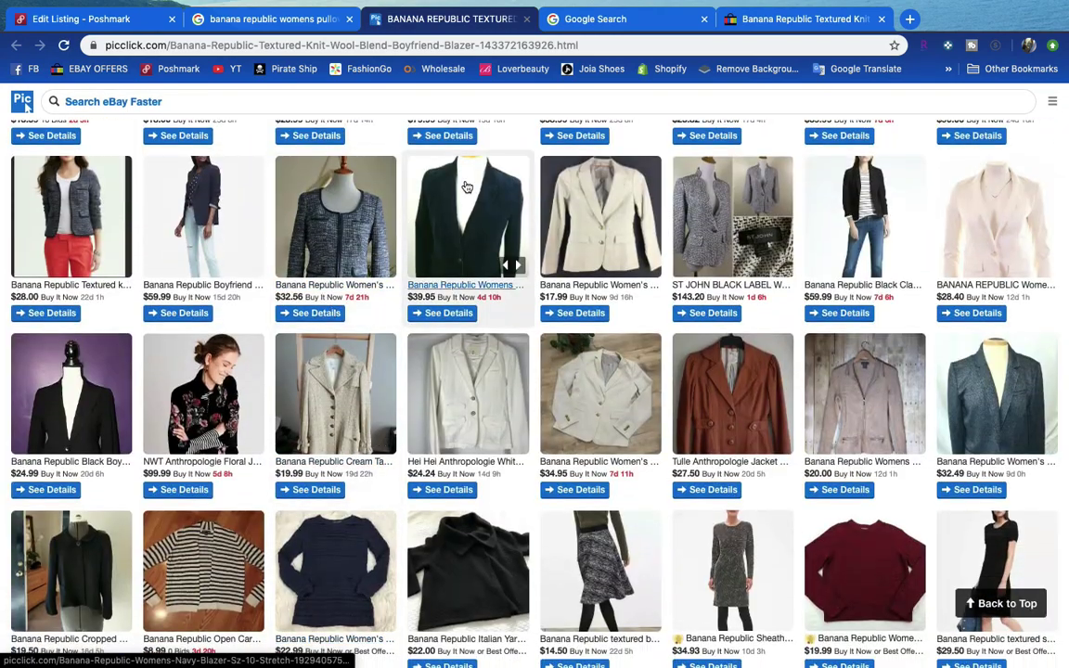
# Search eBay for "banana republic womens pullover sweater color block", reusing the query from the Google image search.
pyautogui.click(309, 28)
pyautogui.scroll(5, 543, 348)
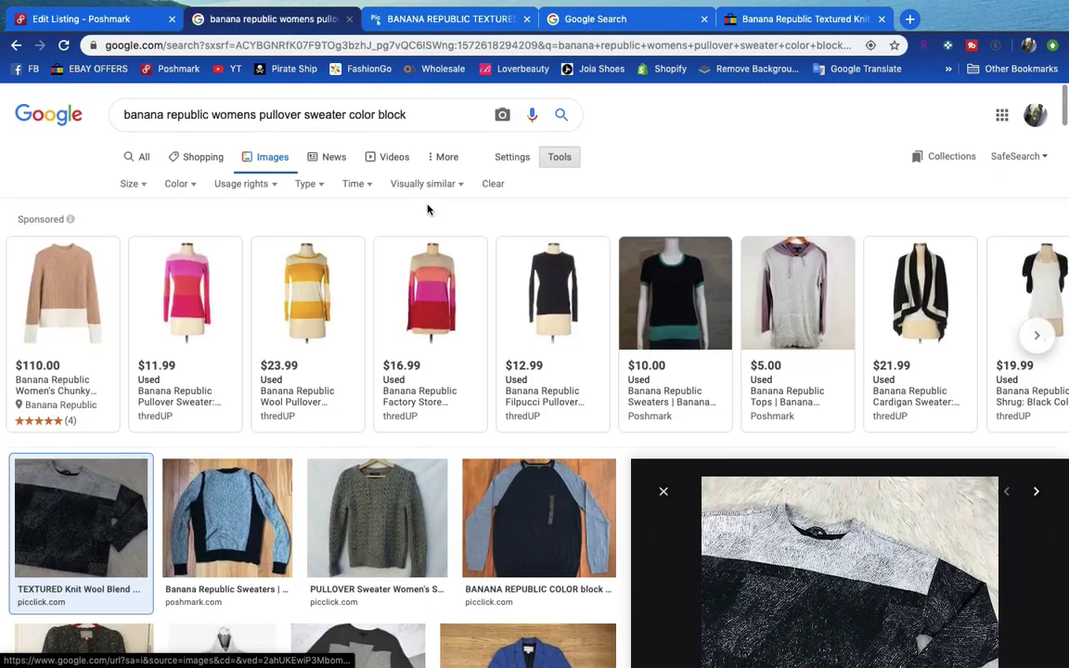
pyautogui.tripleClick(417, 117)
pyautogui.press('super+c')
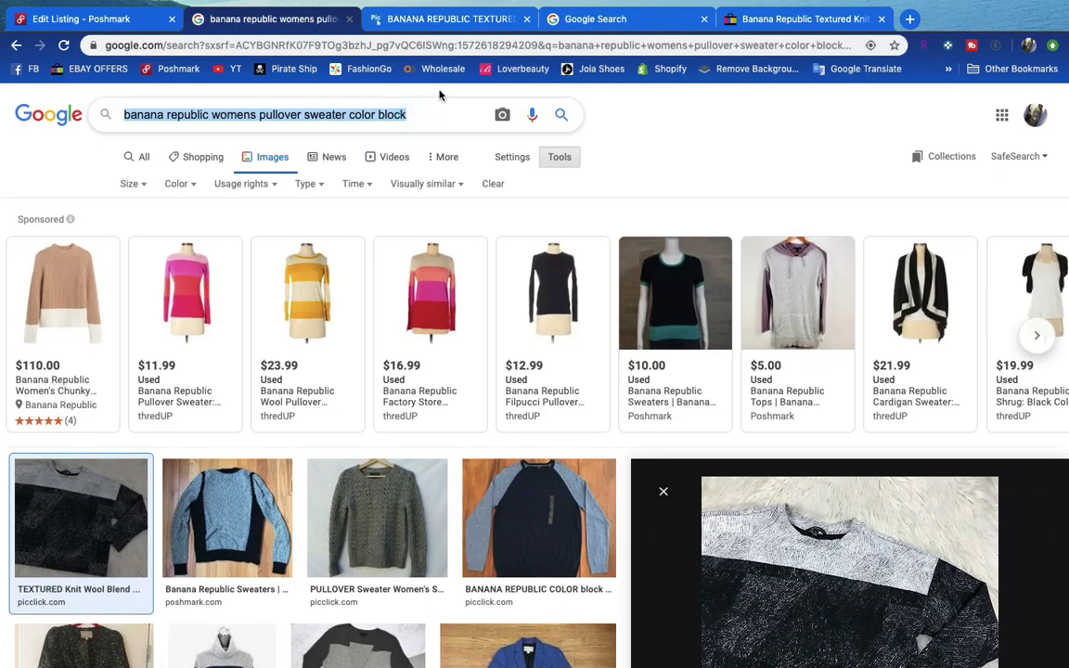
pyautogui.click(82, 71)
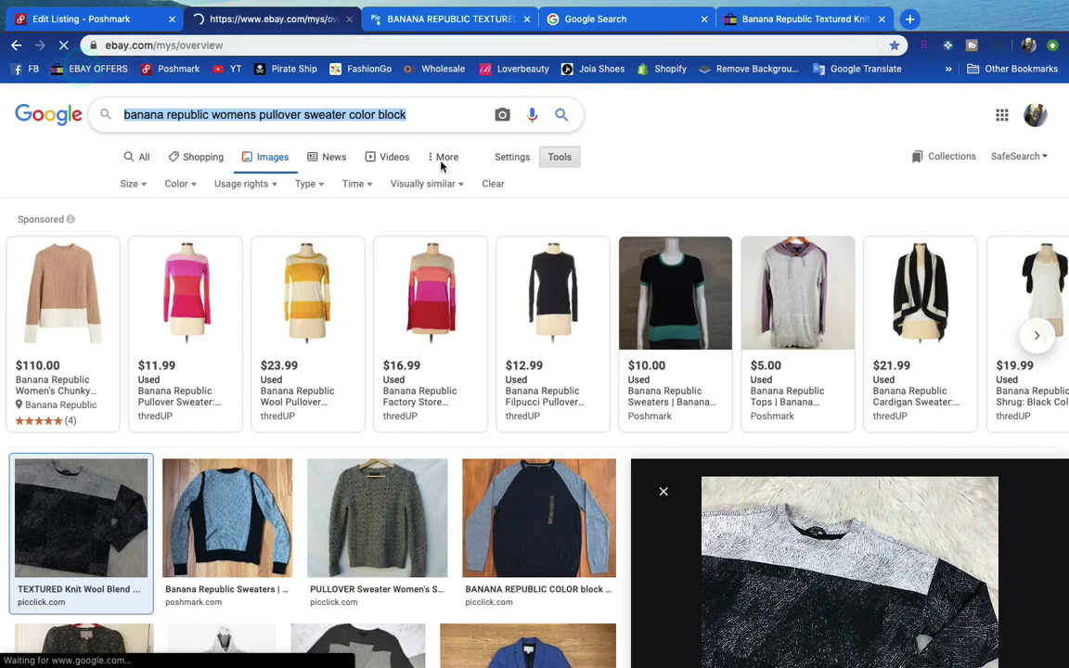
pyautogui.press('super+v')
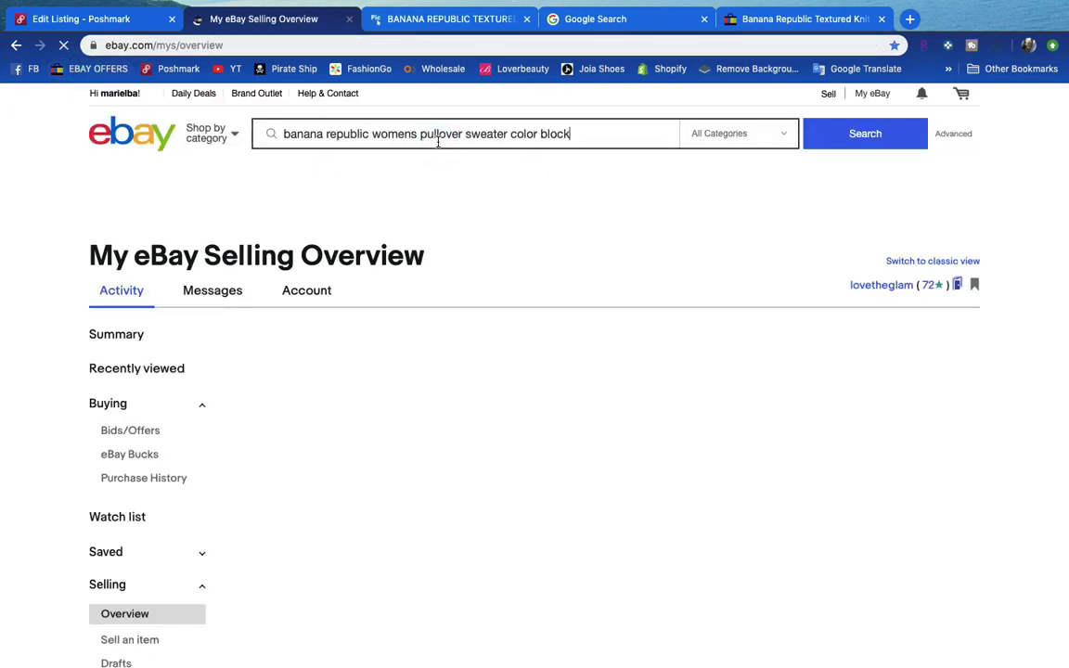
pyautogui.press('Return')
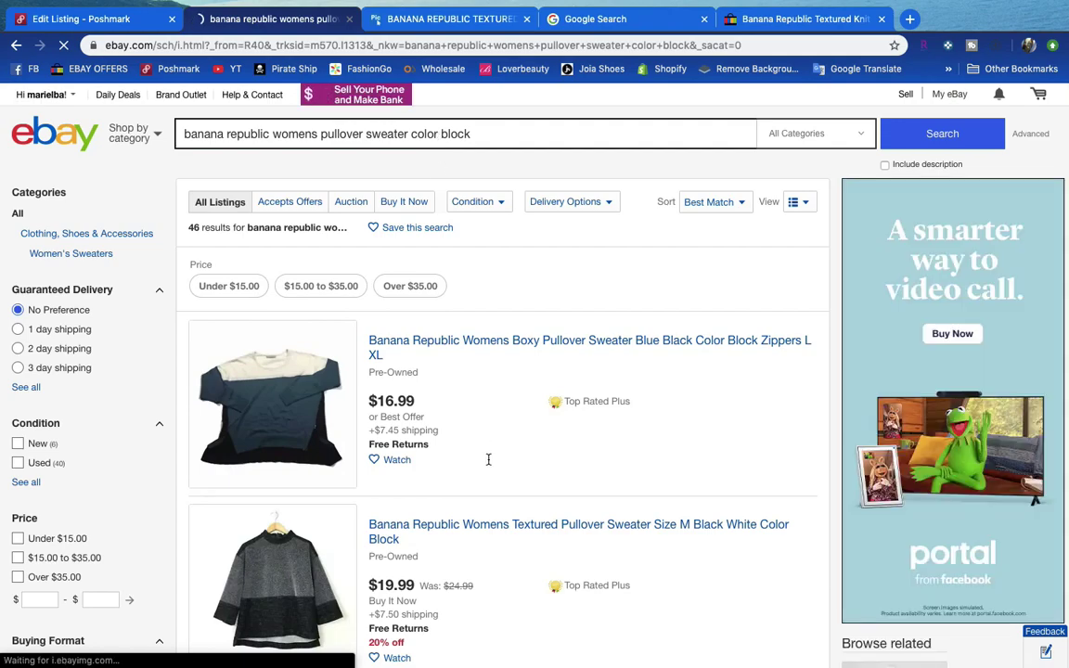
# Scan the eBay results for the black-and-white sweater and limit them to sold items.
pyautogui.scroll(-10, 487, 460)
pyautogui.scroll(-9, 489, 465)
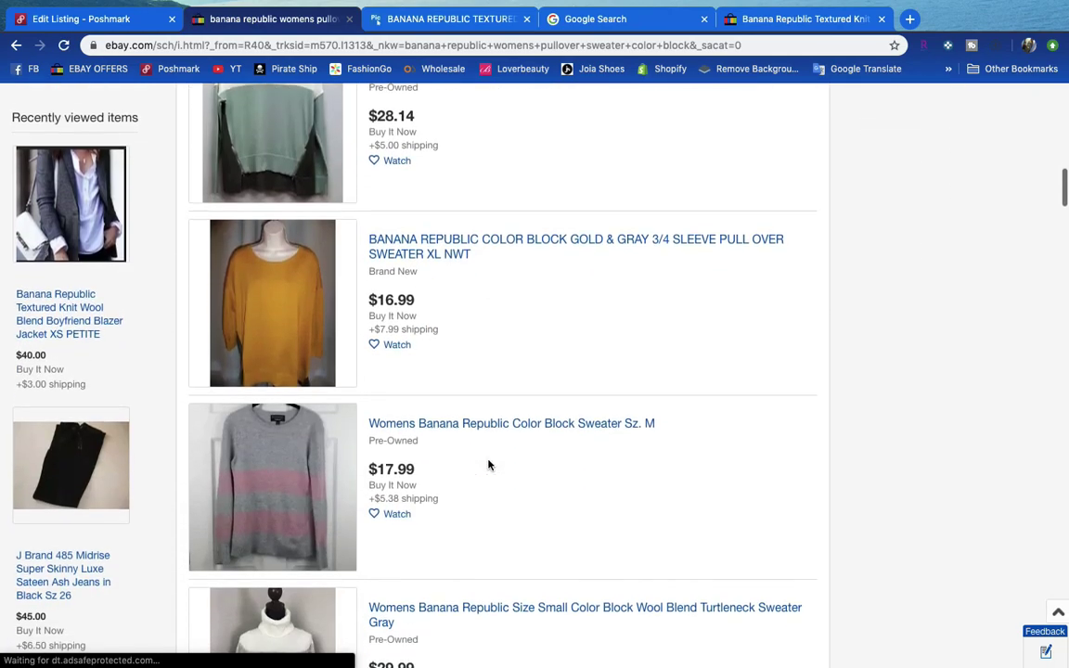
pyautogui.scroll(-15, 489, 465)
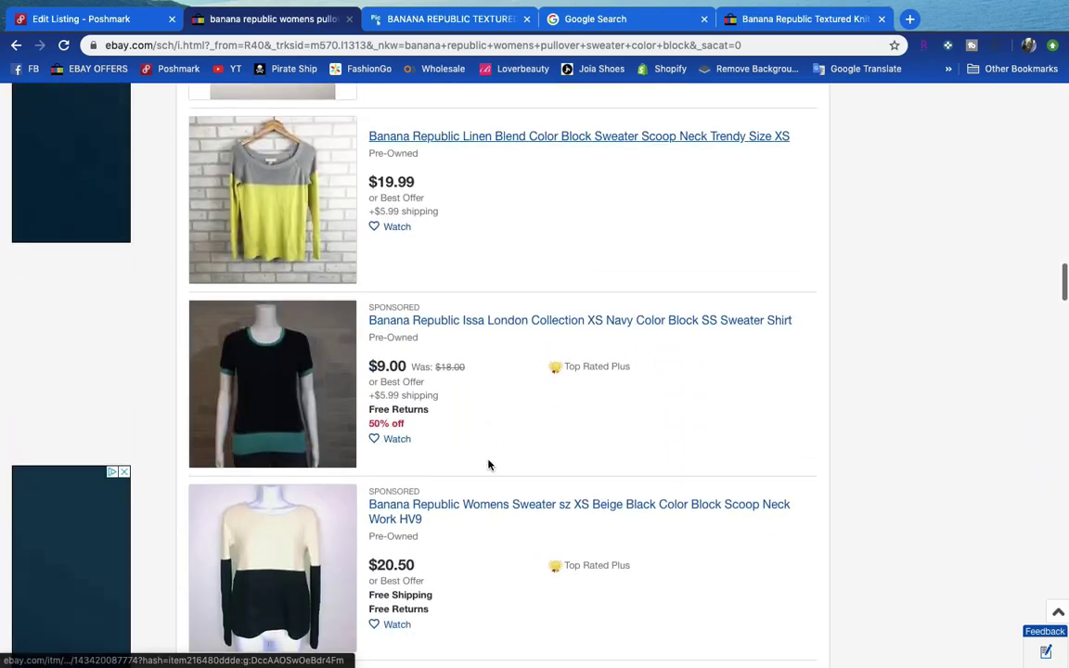
pyautogui.scroll(10, 490, 464)
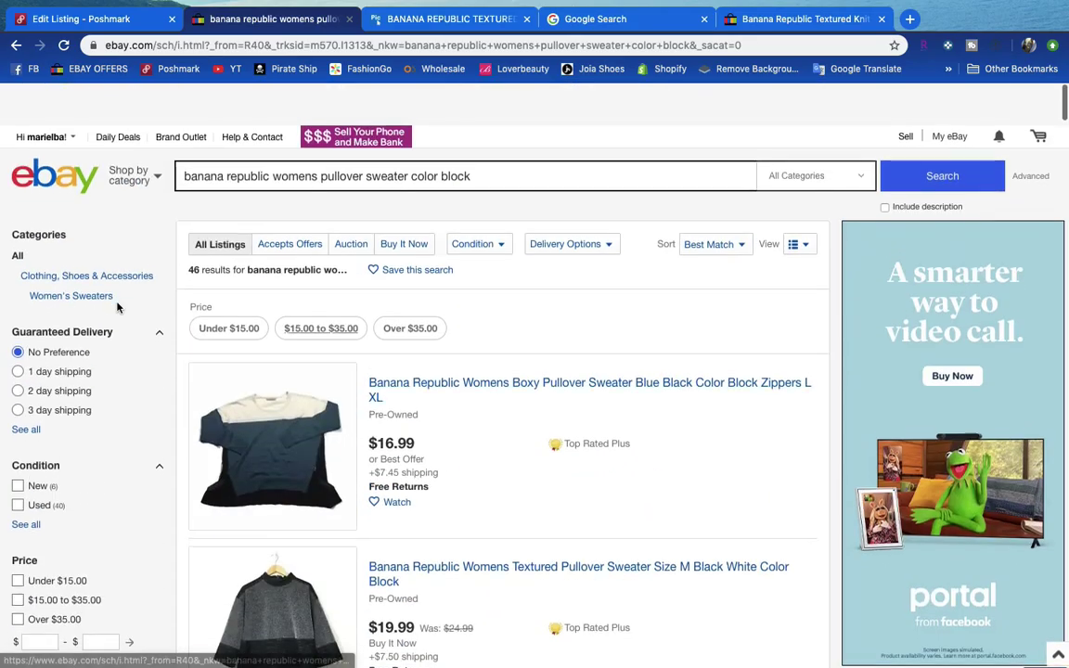
pyautogui.scroll(-5, 75, 391)
pyautogui.scroll(-2, 29, 599)
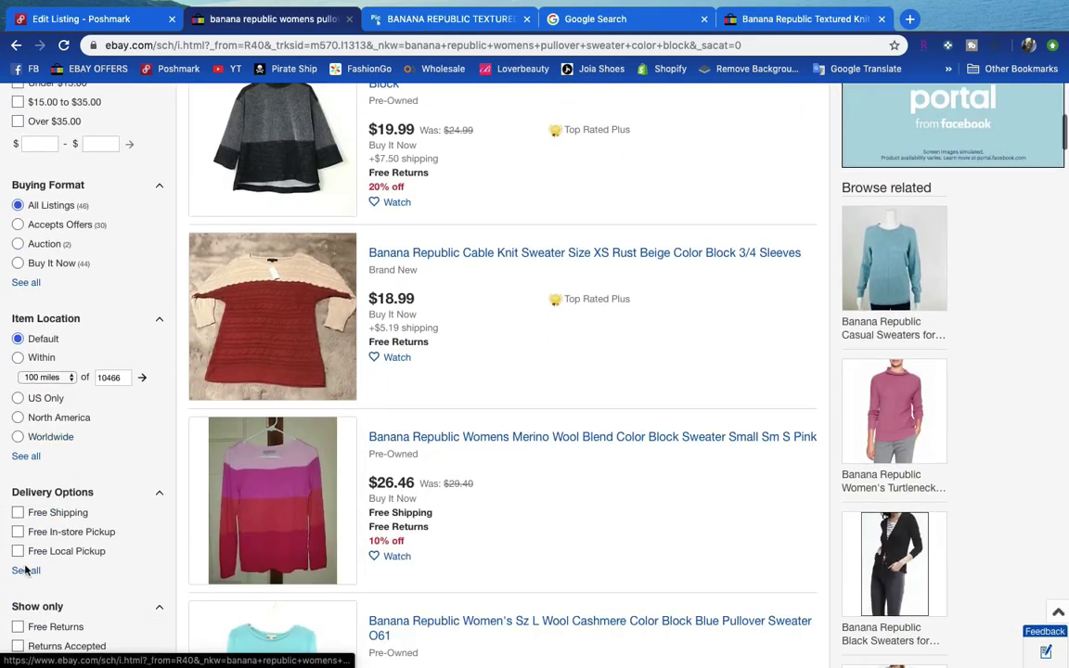
pyautogui.scroll(-2, 26, 576)
pyautogui.click(23, 561)
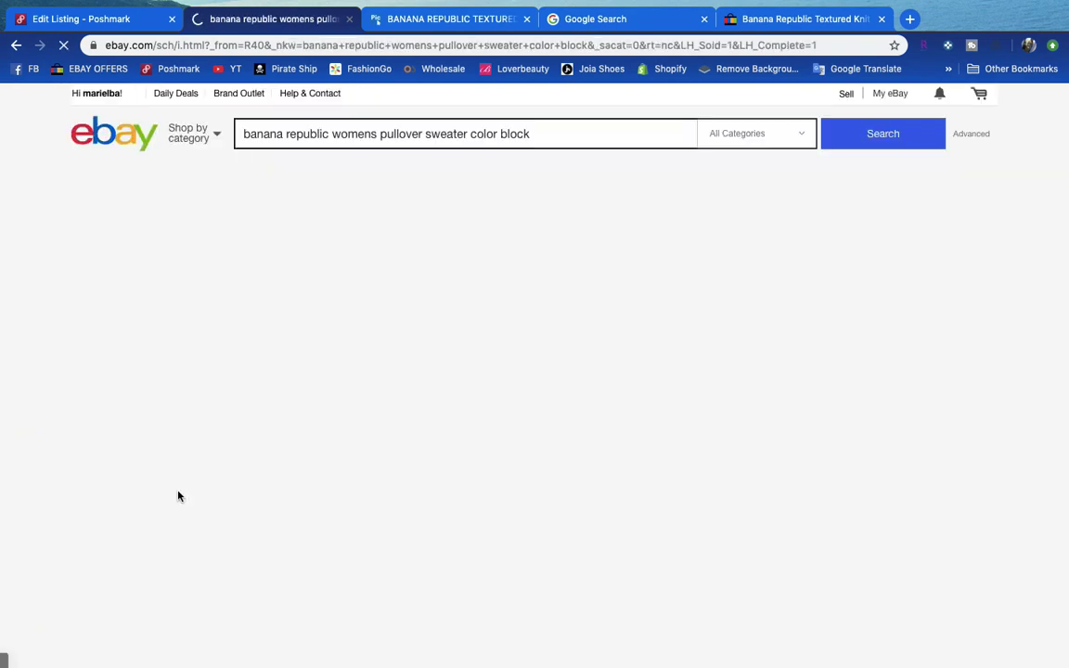
# Look through the sold listings, refining the search to "banana republic womens pullover textured sweater color block".
pyautogui.scroll(-5, 178, 497)
pyautogui.scroll(-8, 179, 497)
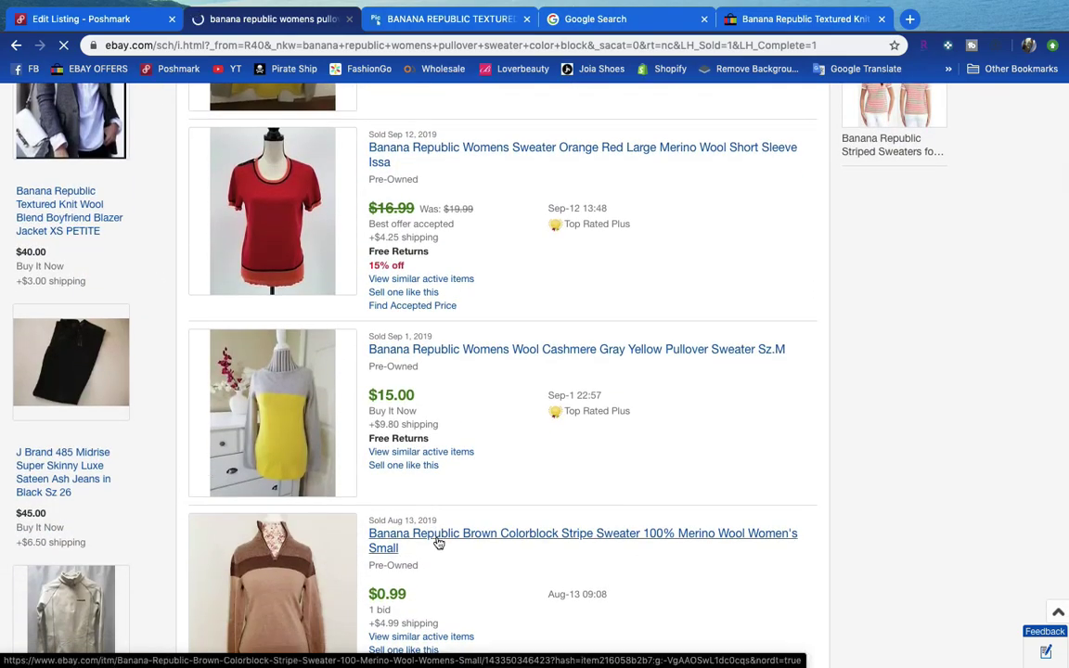
pyautogui.scroll(-10, 437, 543)
pyautogui.scroll(-8, 437, 543)
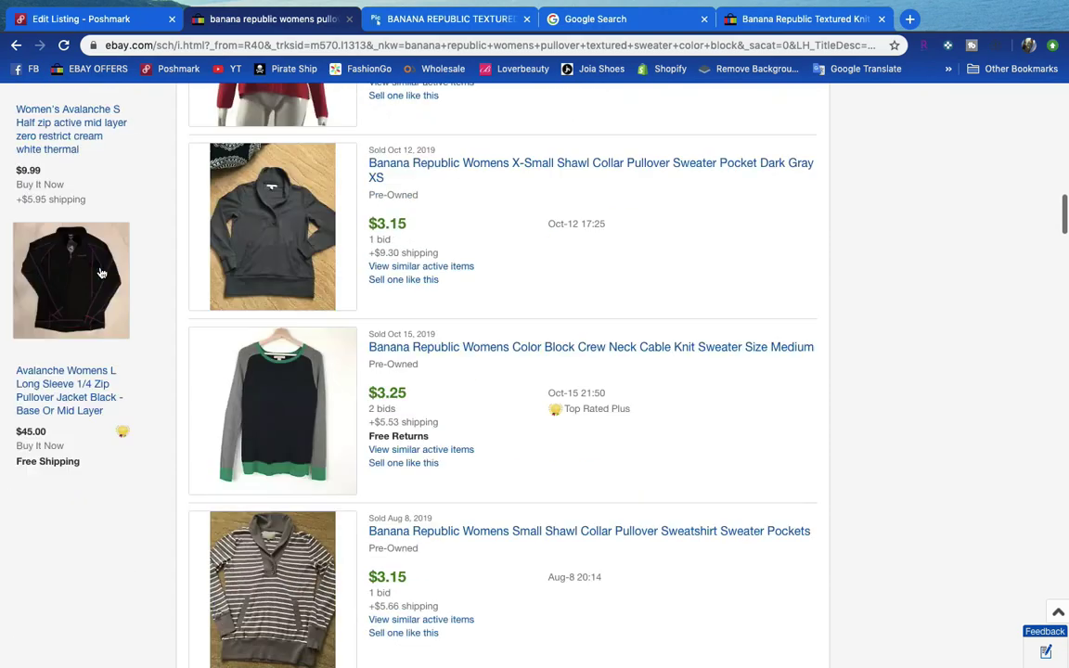
# Remove the sold-items filter and open the eBay listing for the matching textured black-and-white crew neck sweater.
pyautogui.scroll(3, 102, 273)
pyautogui.scroll(5, 102, 273)
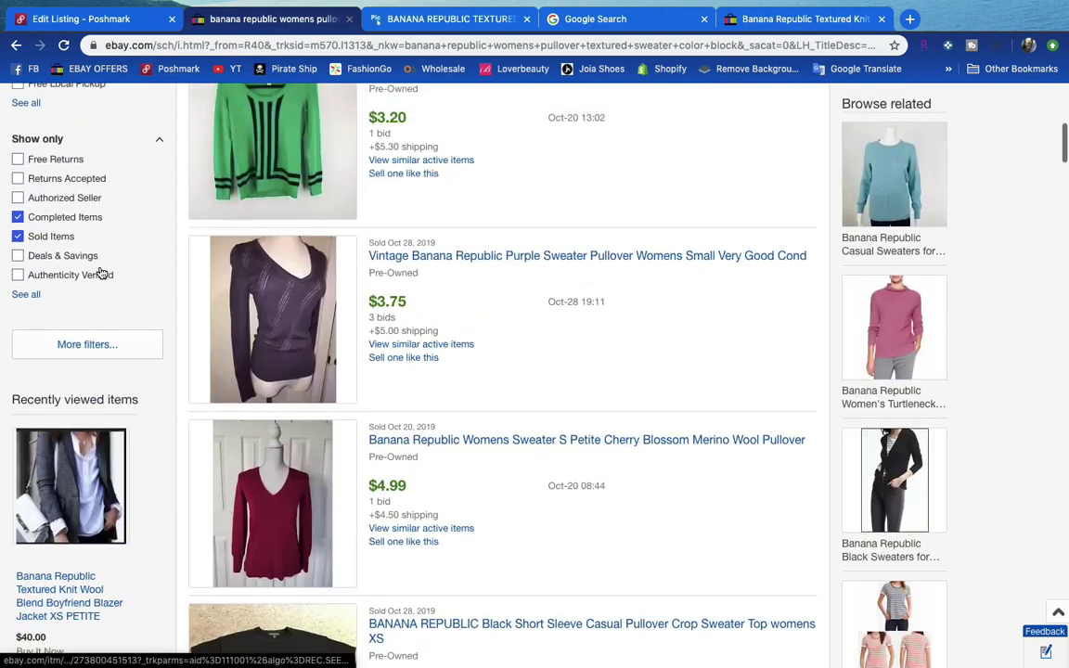
pyautogui.click(18, 371)
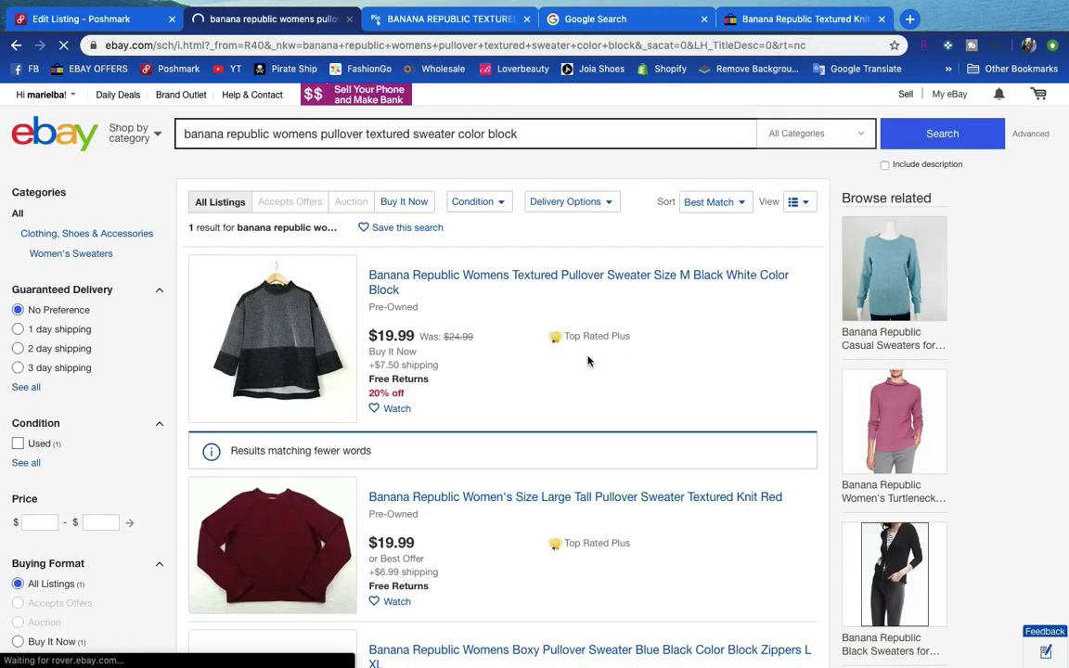
pyautogui.scroll(-2, 557, 436)
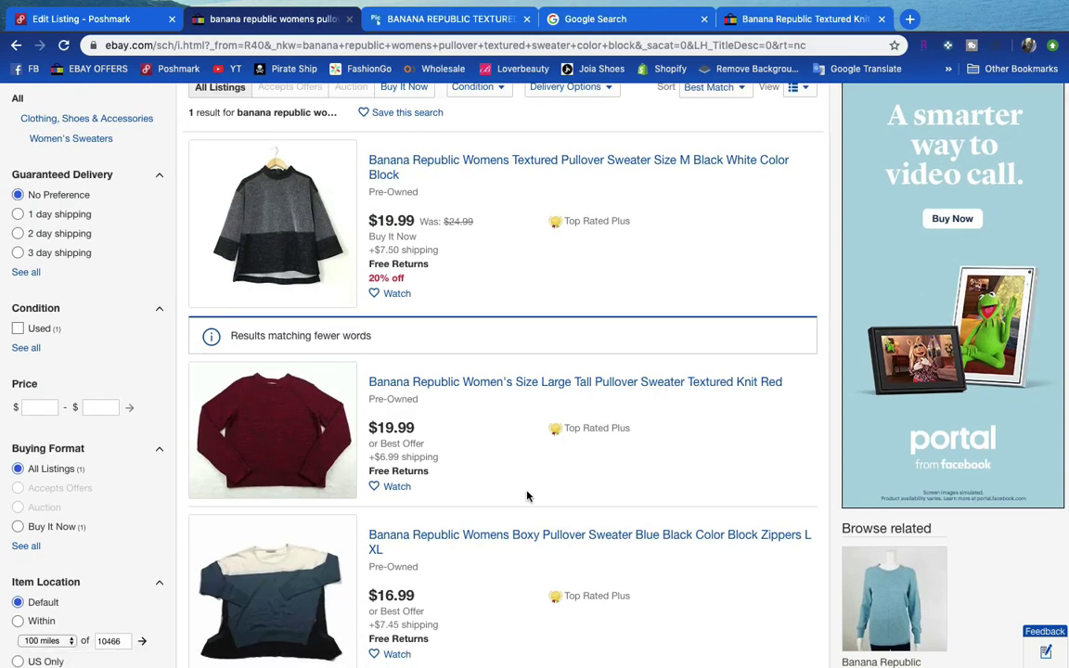
pyautogui.scroll(-20, 527, 497)
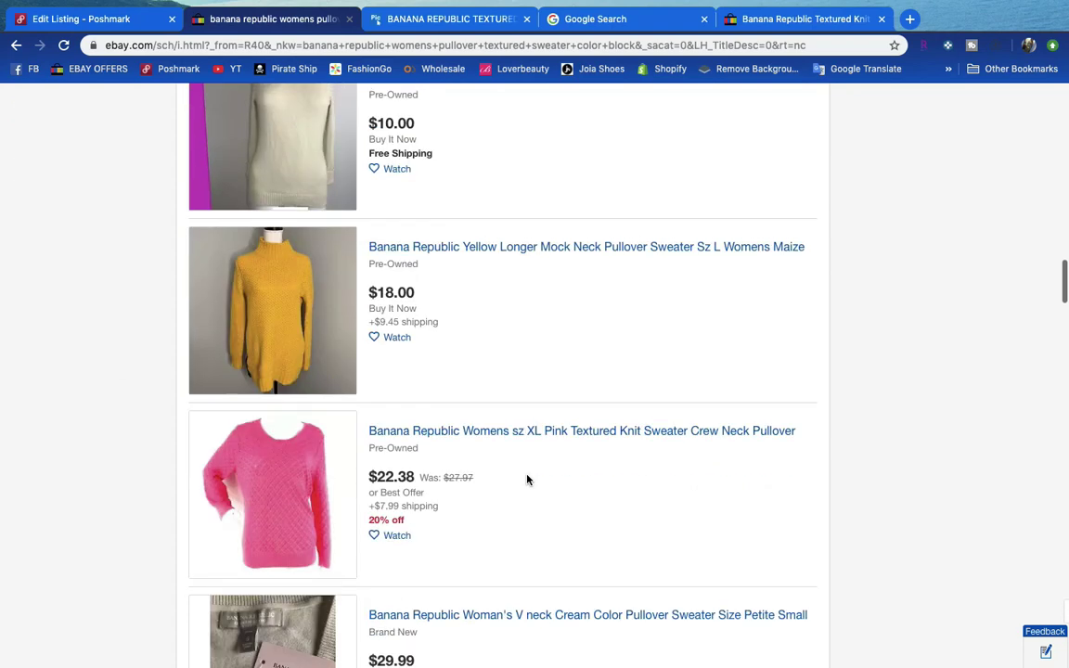
pyautogui.scroll(7, 527, 478)
pyautogui.click(528, 481)
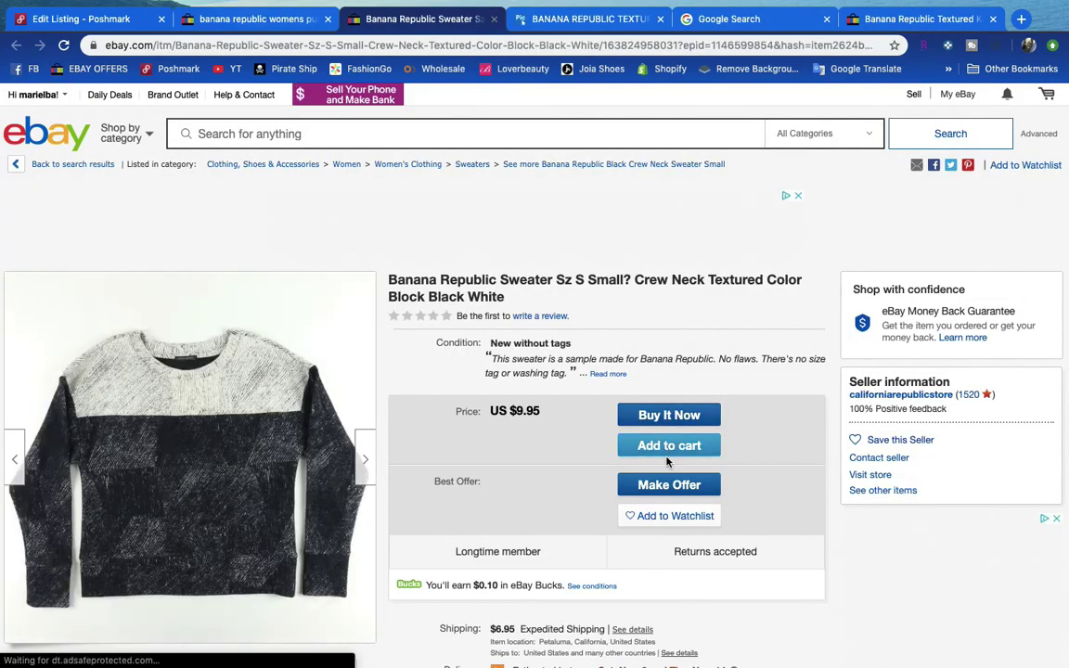
# Replace the Poshmark draft's description with the eBay title "Banana Republic Sweater Sz S Small? Crew Neck Textured Color Block Black White".
pyautogui.click(59, 19)
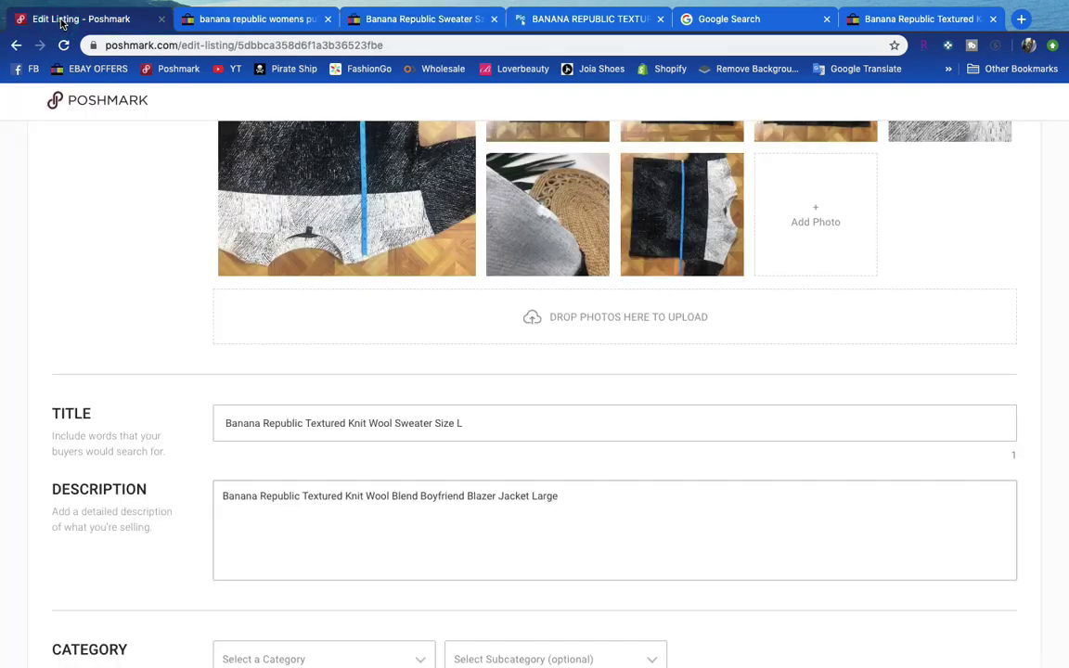
pyautogui.click(237, 22)
pyautogui.click(380, 21)
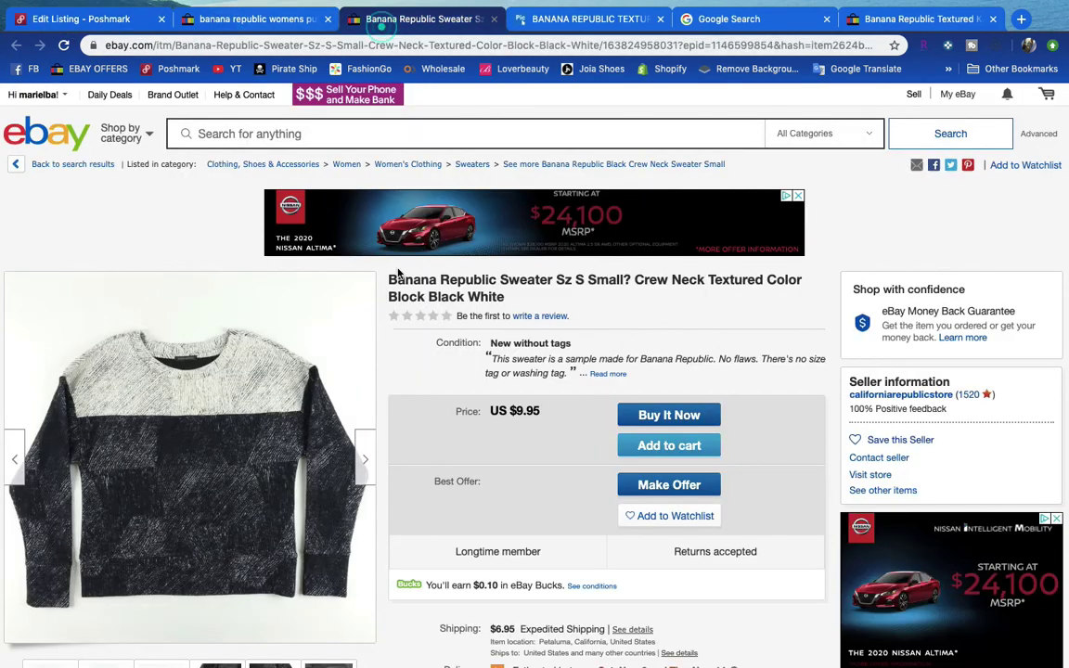
pyautogui.tripleClick(548, 282)
pyautogui.press('super+c')
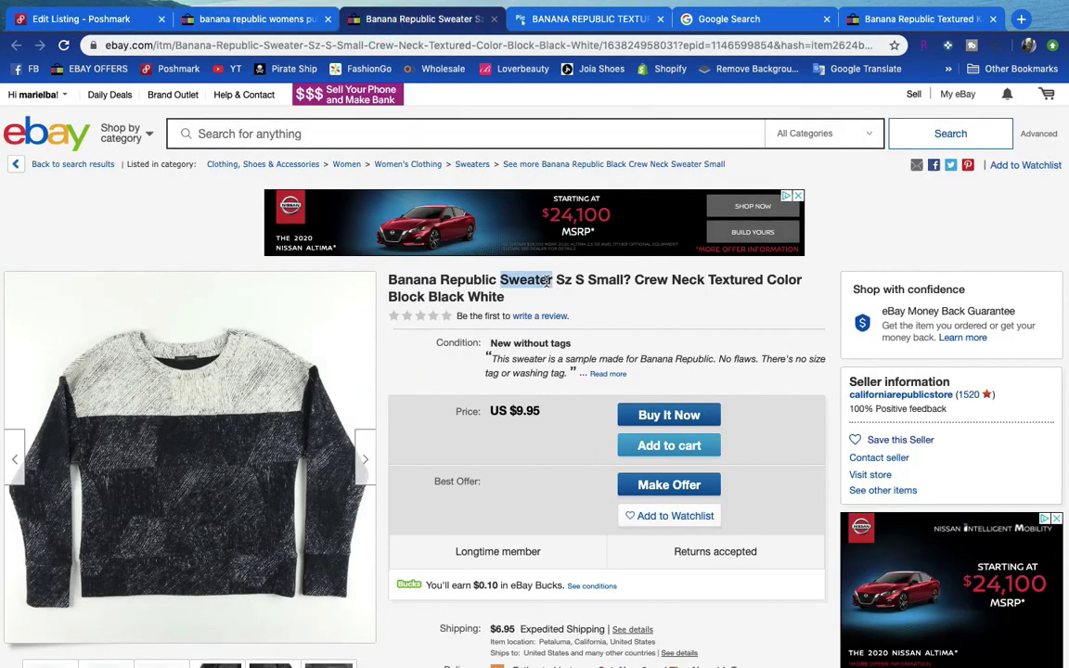
pyautogui.click(81, 19)
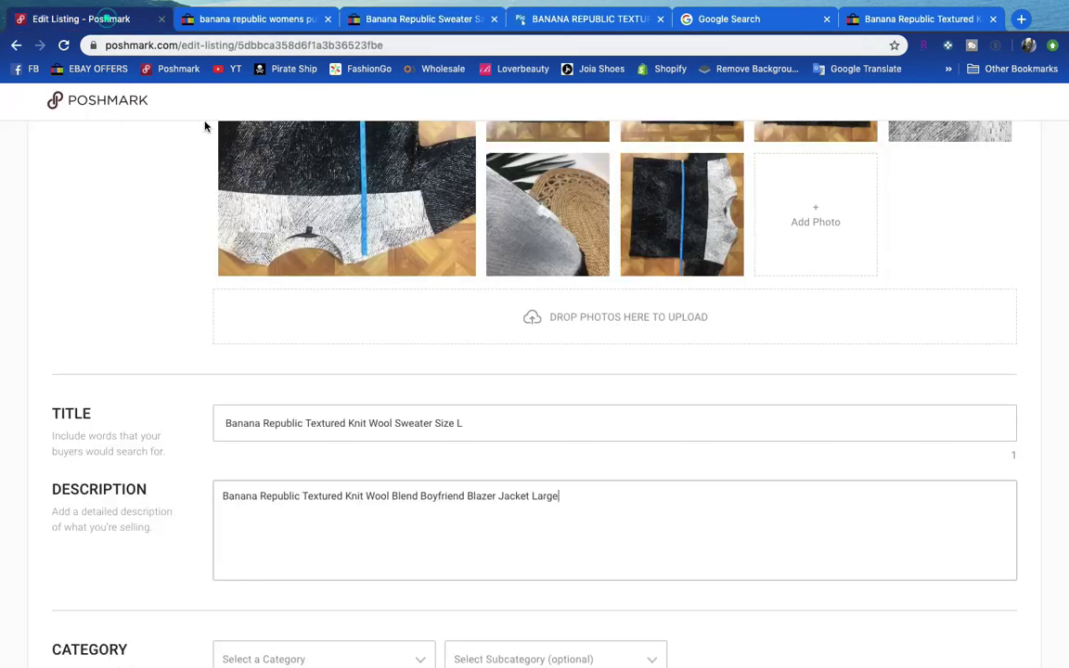
pyautogui.tripleClick(383, 479)
pyautogui.press('super+v')
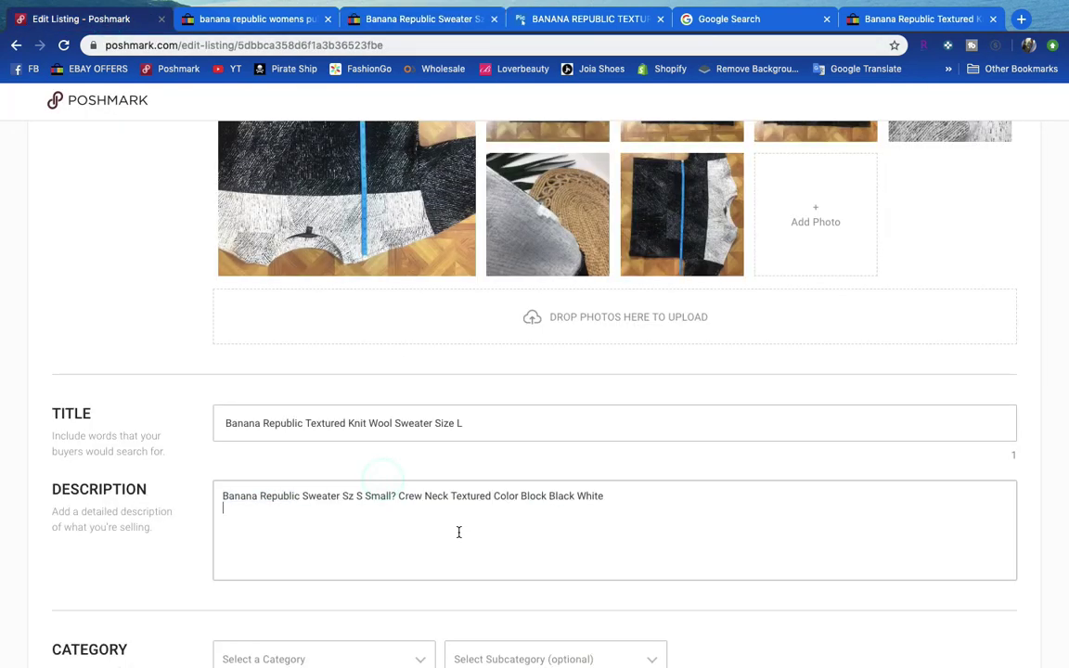
# Replace "Sz S Small?" with "Size Large" in the sweater's description.
pyautogui.click(399, 499)
pyautogui.press('BackSpace')
pyautogui.press('BackSpace')
pyautogui.press('BackSpace')
pyautogui.press('BackSpace')
pyautogui.press('BackSpace')
pyautogui.press('BackSpace')
pyautogui.press('BackSpace')
pyautogui.press('BackSpace')
pyautogui.press('BackSpace')
pyautogui.press('BackSpace')
pyautogui.write('ize Lar')
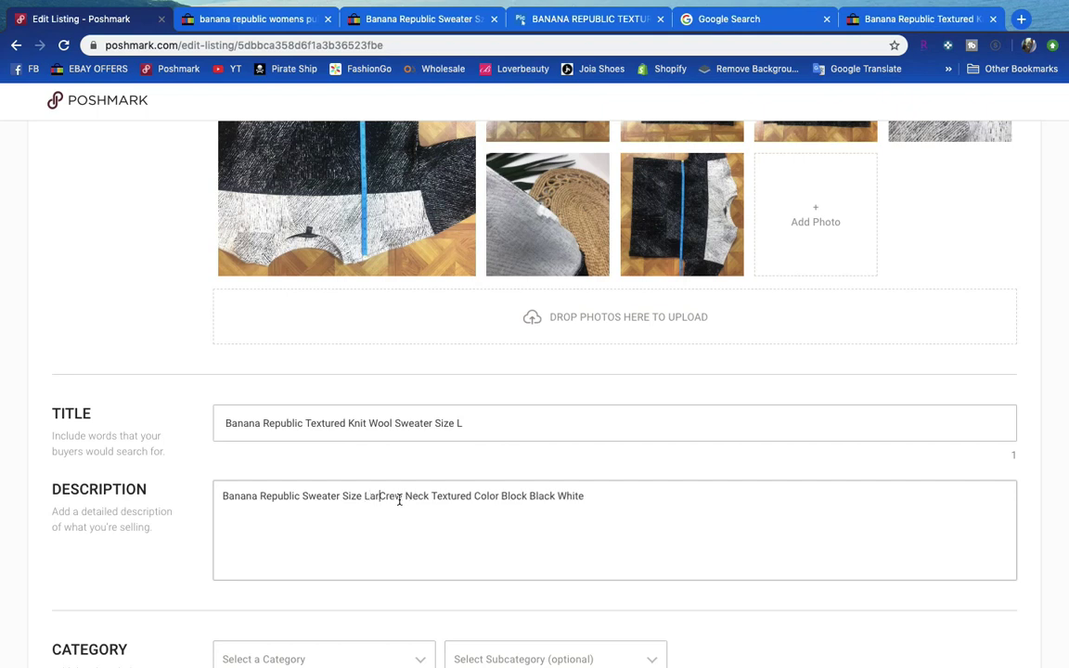
pyautogui.write('ge')
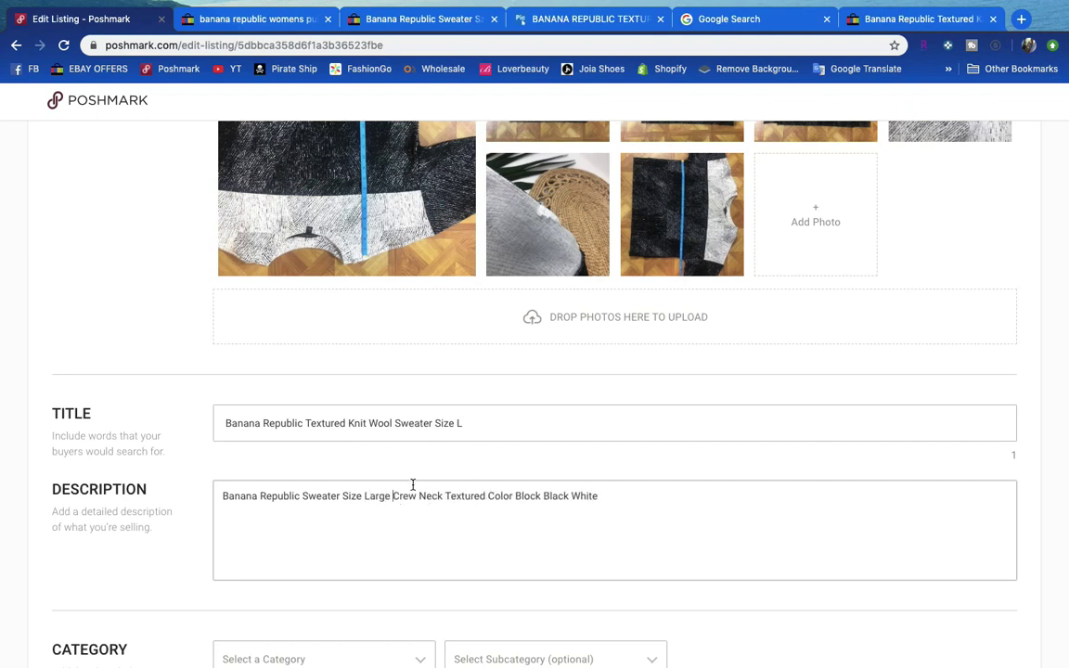
# Overwrite the listing title with the description line, then edit it to read "Banana Republic Sweater Color Block Sweater Size L".
pyautogui.moveTo(390, 497); pyautogui.dragTo(267, 498)
pyautogui.tripleClick(269, 499)
pyautogui.press('super+c')
pyautogui.tripleClick(290, 424)
pyautogui.press('super+v')
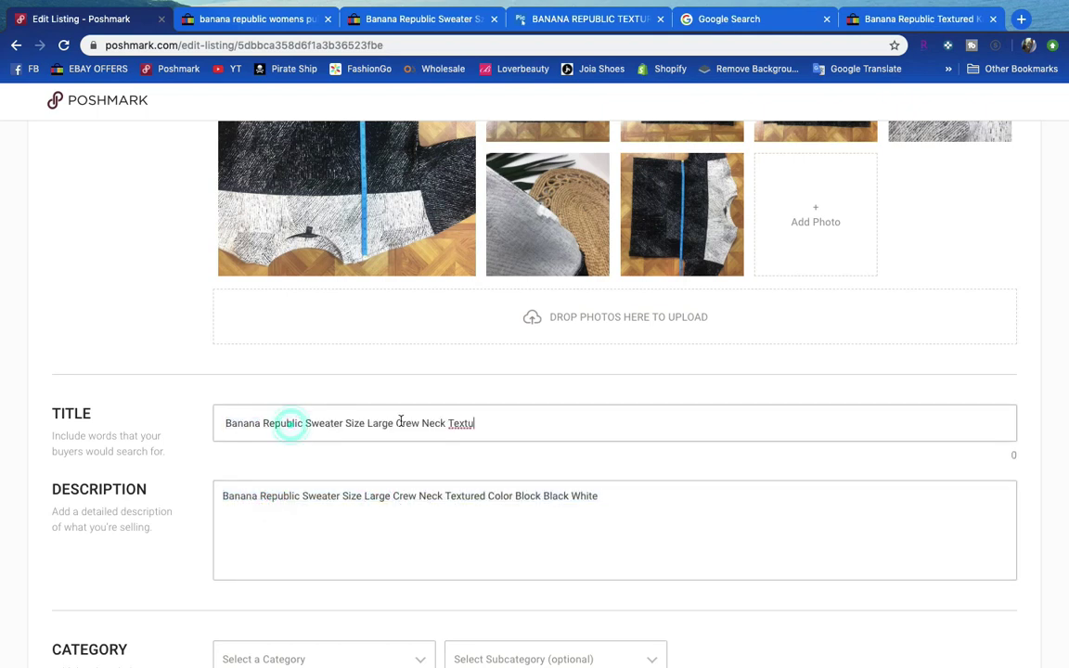
pyautogui.press('BackSpace')
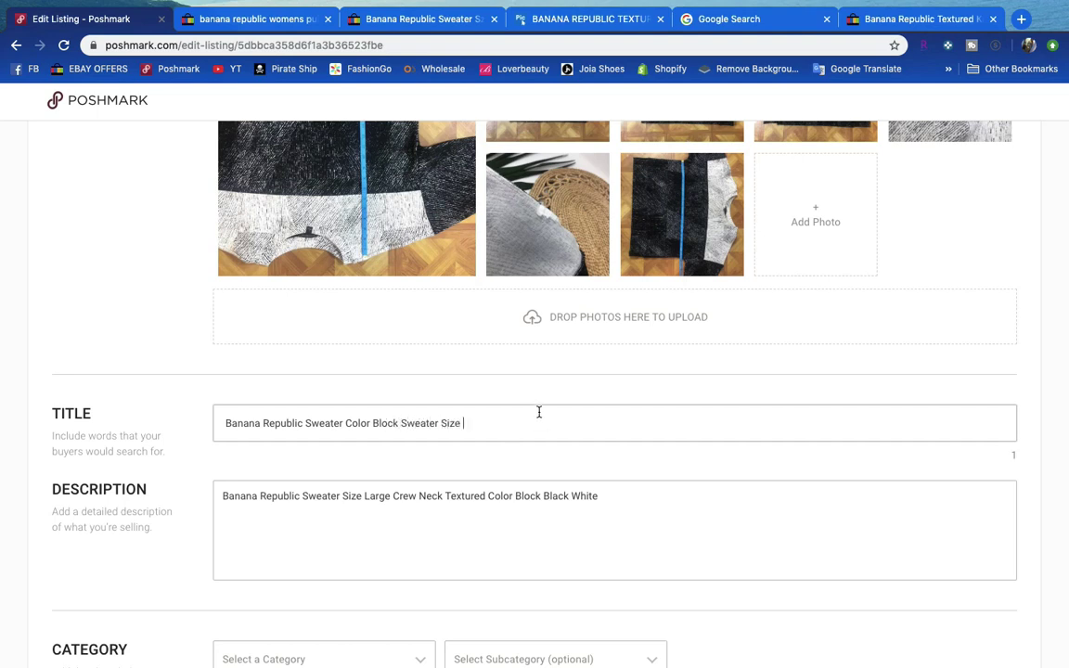
# Add the lines "Great Condition- Perfect the Holidays" and "Please see pictures with measurement" to the description.
pyautogui.click(616, 503)
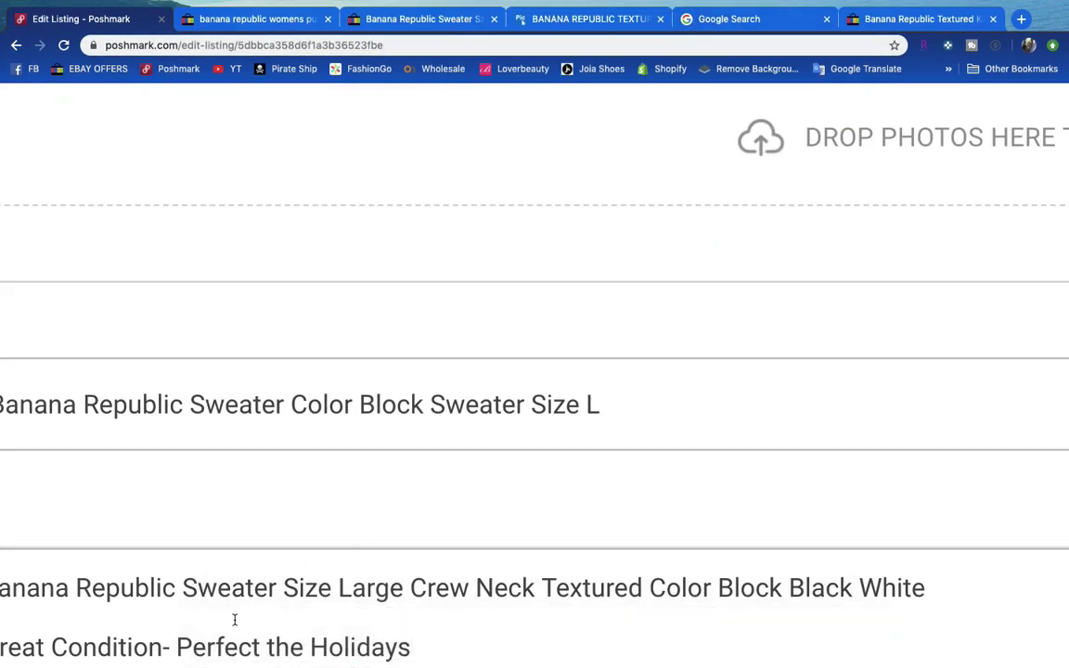
pyautogui.scroll(-5, 328, 639)
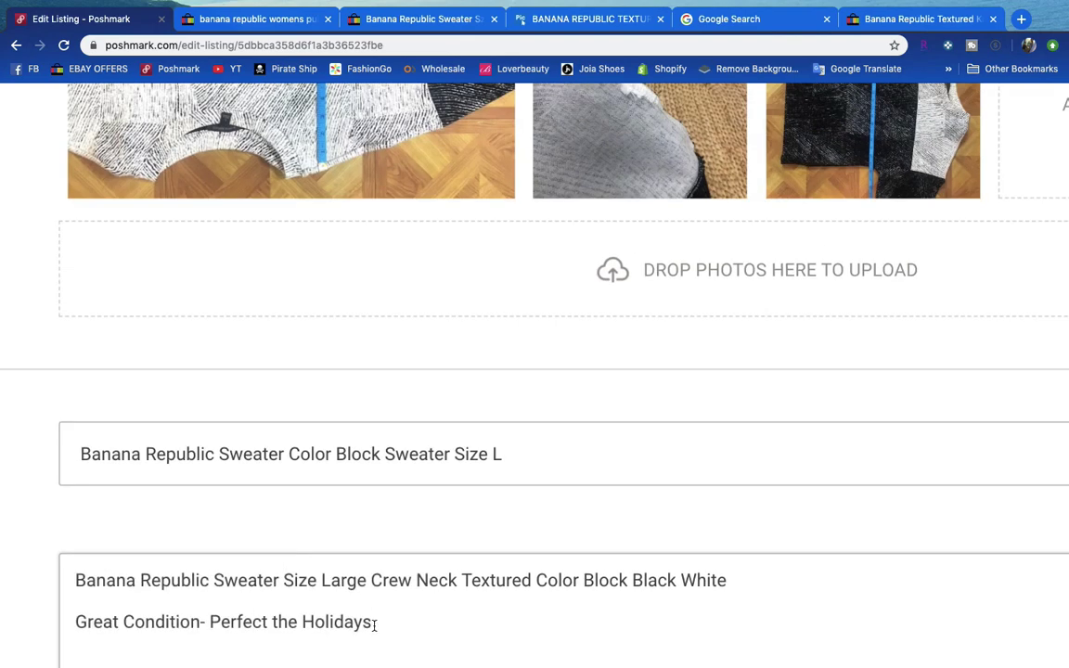
pyautogui.scroll(-5, 243, 577)
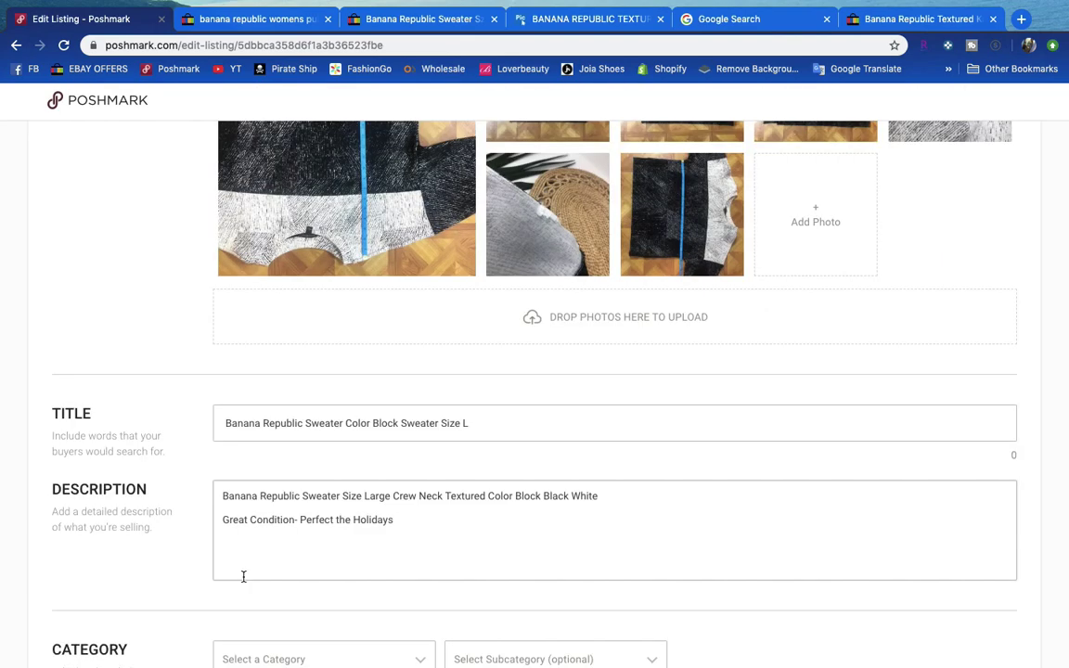
pyautogui.scroll(3, 430, 359)
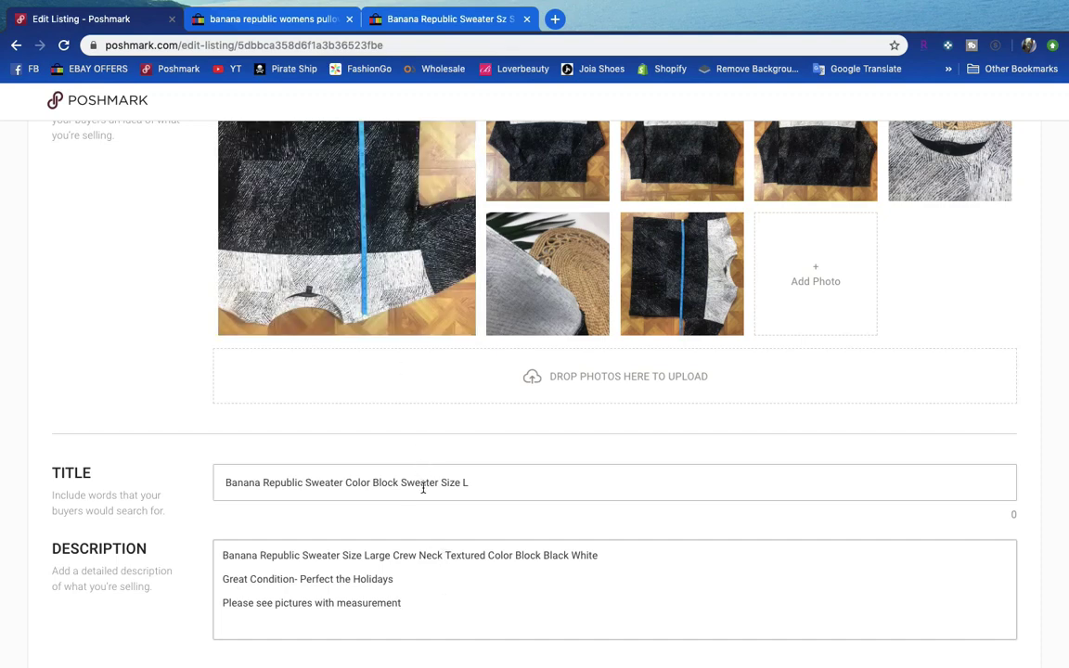
# Save the listing's cover photo to the Desktop as a JPEG image and close the covershot editor.
pyautogui.click(342, 201)
pyautogui.rightClick(552, 358)
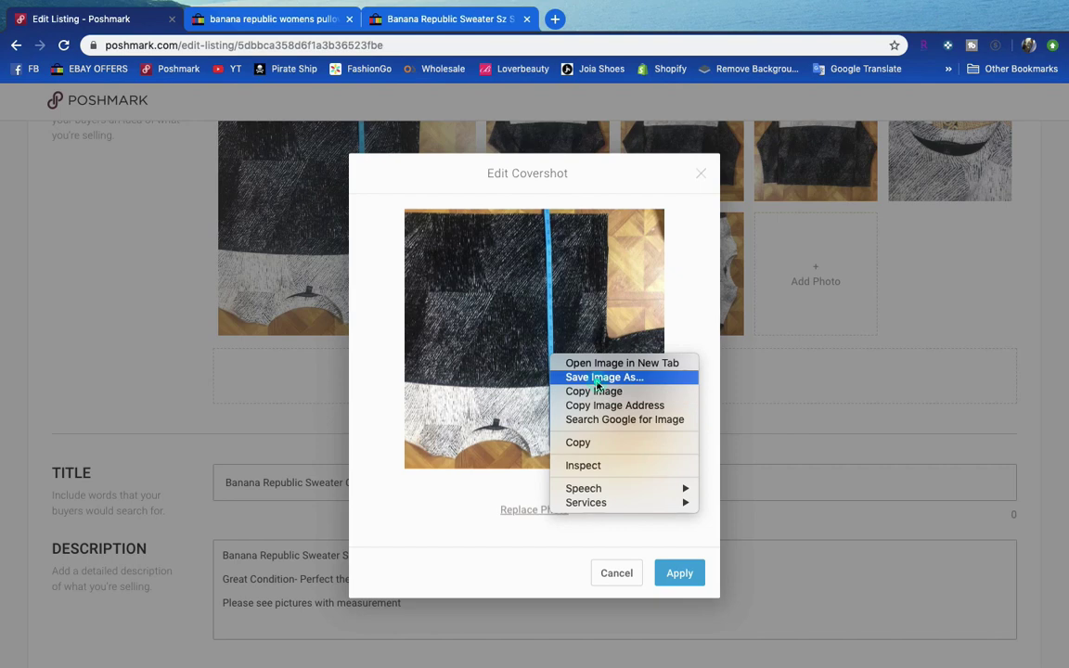
pyautogui.click(597, 378)
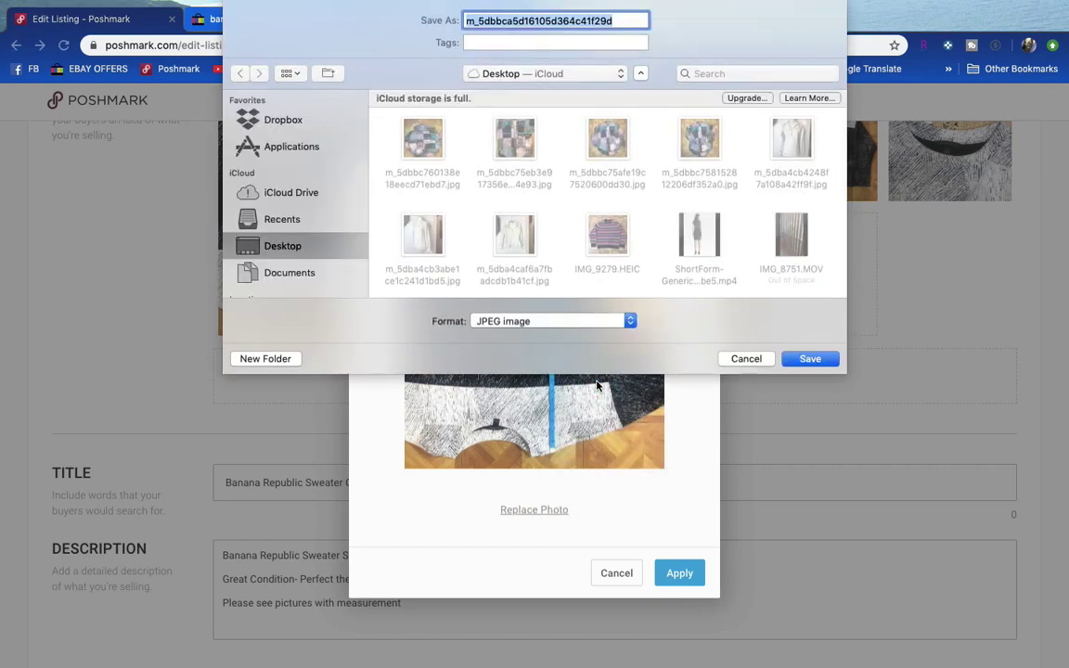
pyautogui.press('Return')
pyautogui.click(698, 171)
# Save the sweater's front-view photo, the one right after the cover, to the Desktop.
pyautogui.scroll(1, 519, 241)
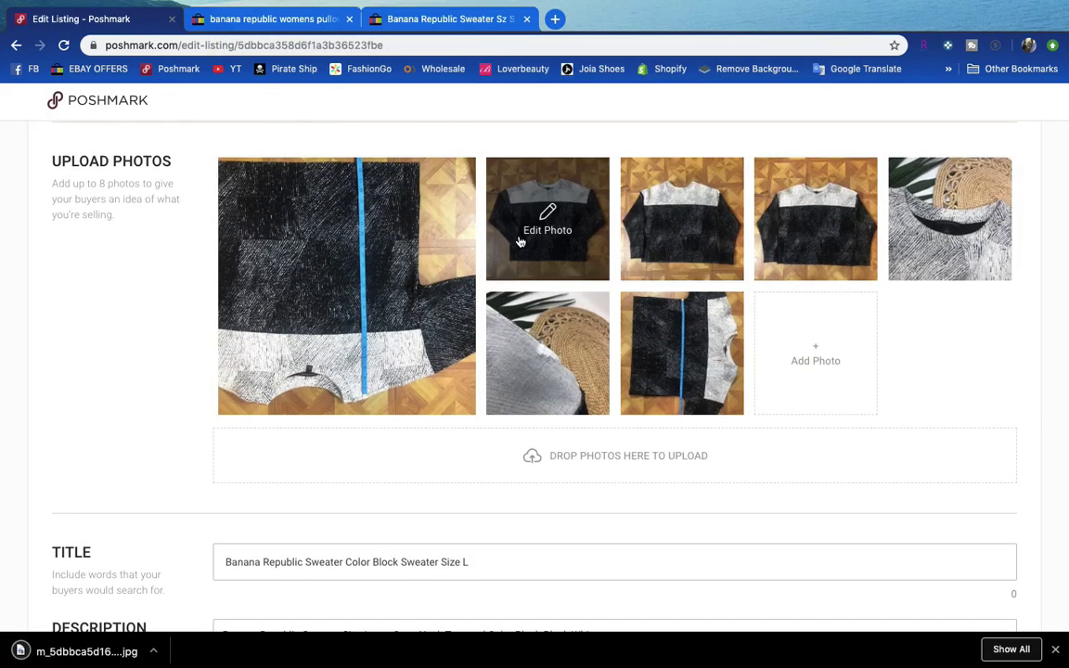
pyautogui.click(520, 242)
pyautogui.rightClick(571, 278)
pyautogui.click(613, 307)
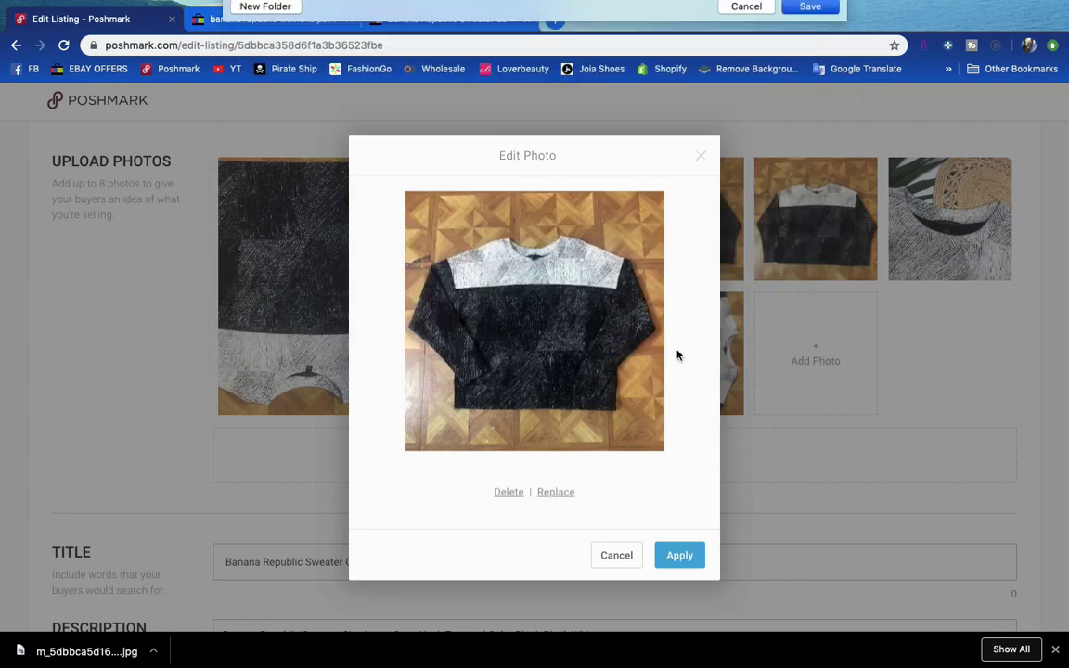
pyautogui.press('Return')
pyautogui.press('Escape')
# Save the first of the two back-view photos of the sweater to the Desktop.
pyautogui.click(620, 206)
pyautogui.rightClick(614, 288)
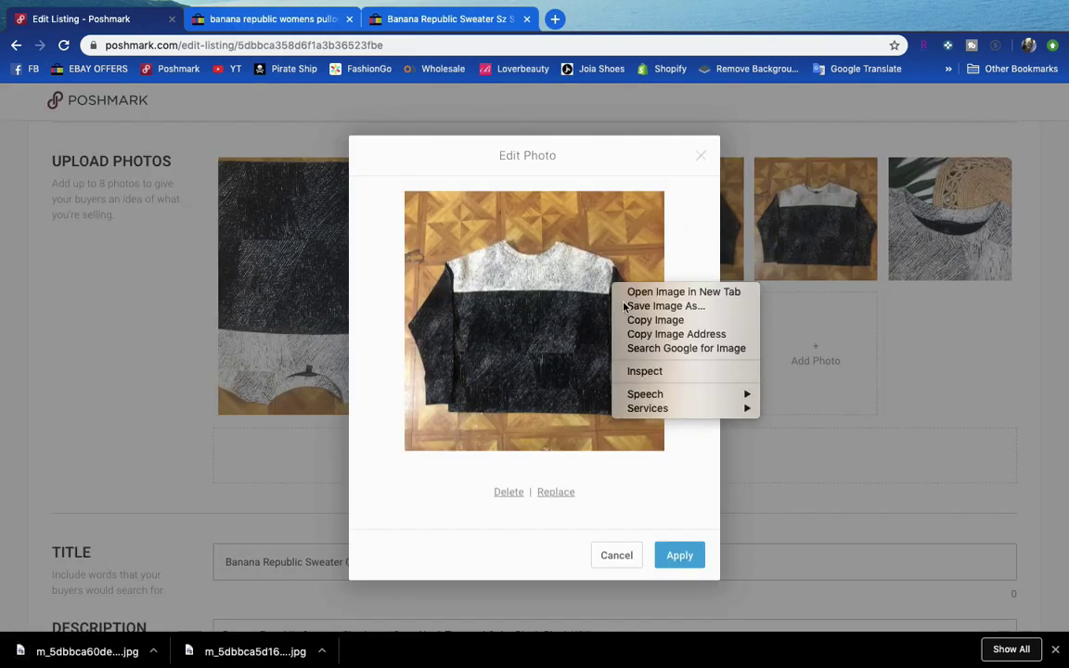
pyautogui.click(664, 307)
pyautogui.press('Return')
pyautogui.click(700, 156)
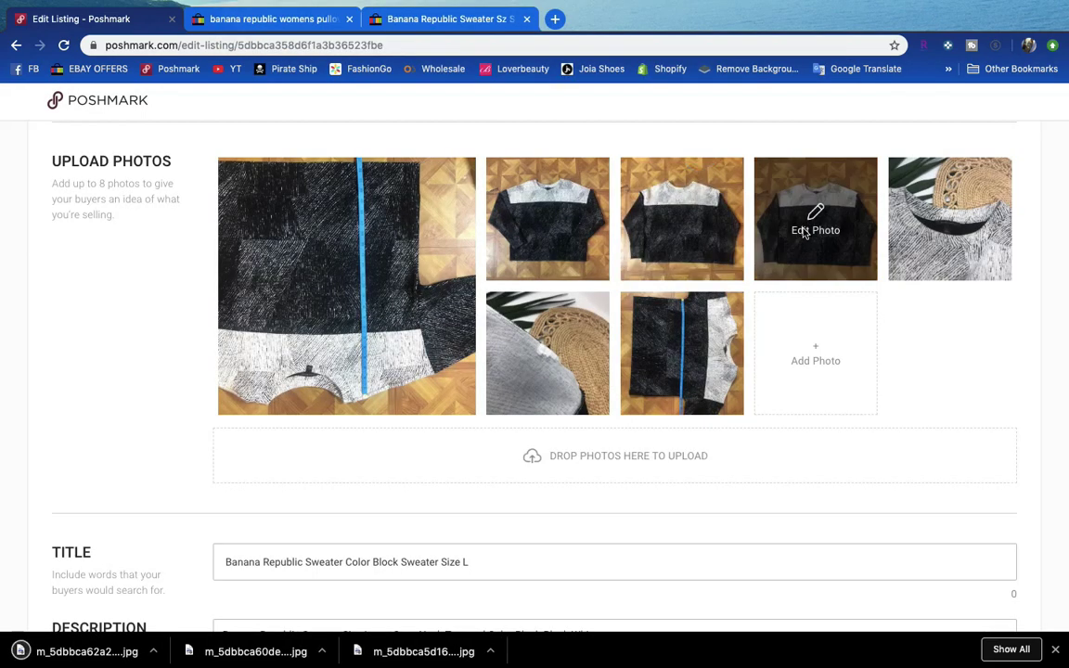
# Delete the second back-view photo from the listing and save the width measurement photo with the blue tape to the Desktop.
pyautogui.click(804, 233)
pyautogui.click(509, 492)
pyautogui.click(546, 359)
pyautogui.rightClick(618, 322)
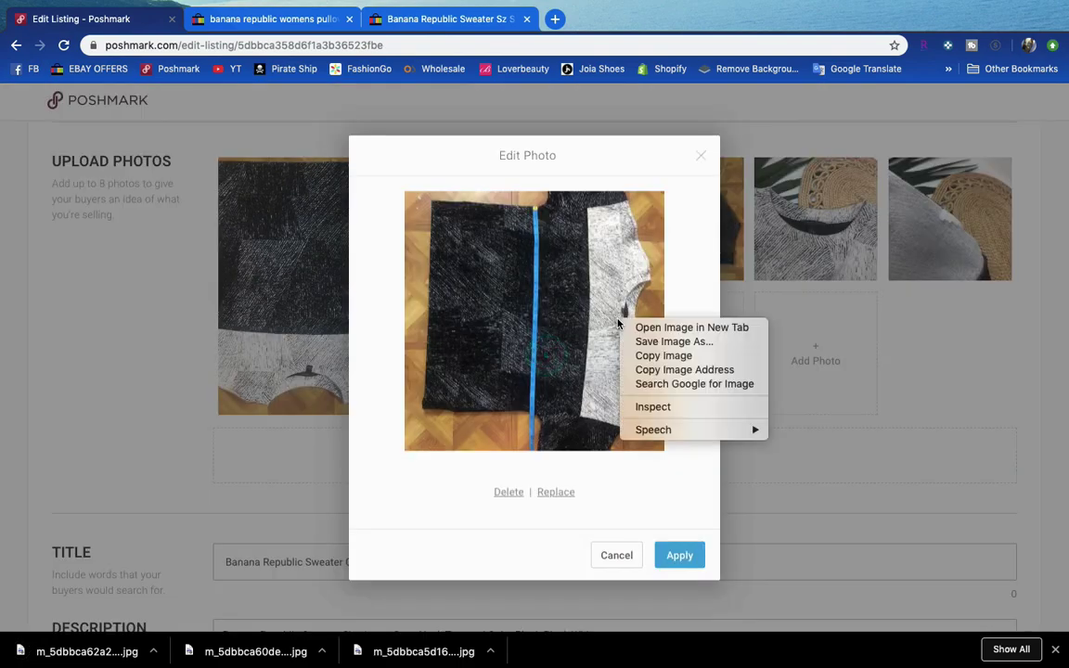
pyautogui.click(654, 341)
pyautogui.press('Return')
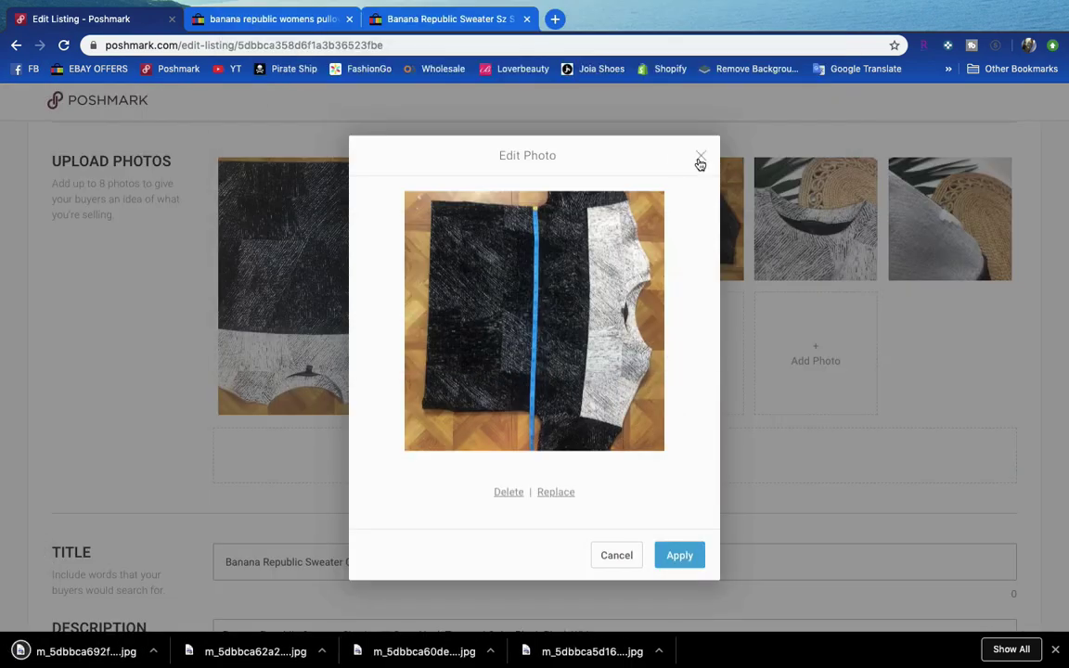
pyautogui.click(701, 160)
# Open the Clipping Magic website, clippingmagic.com, in a new browser tab.
pyautogui.hotkey('ctrl', 't')
pyautogui.write('clipp')
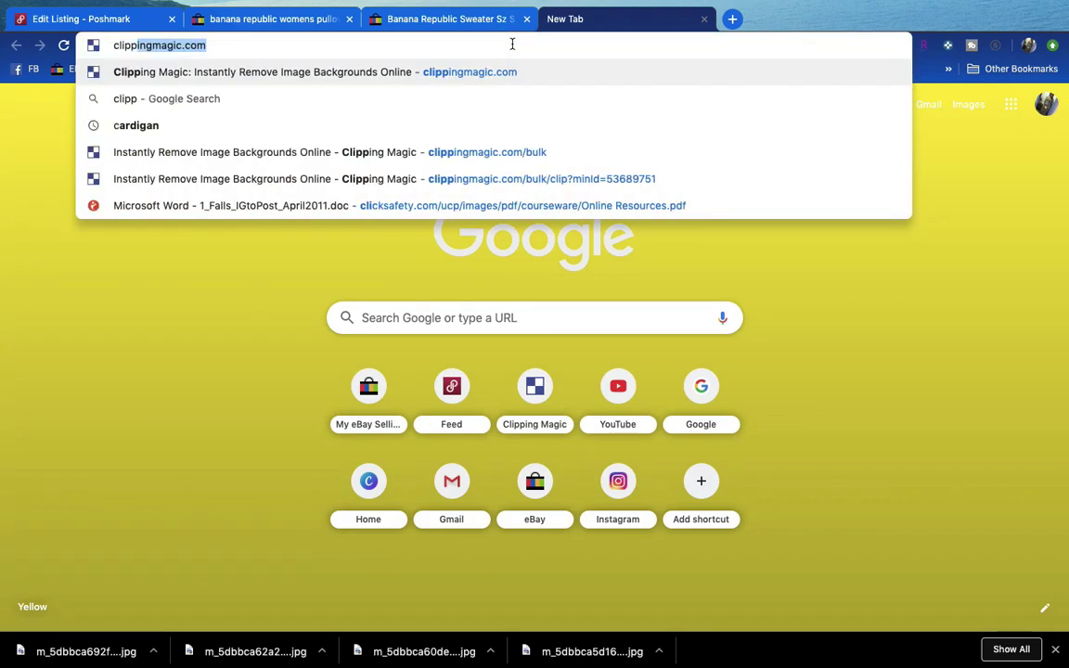
pyautogui.press('Return')
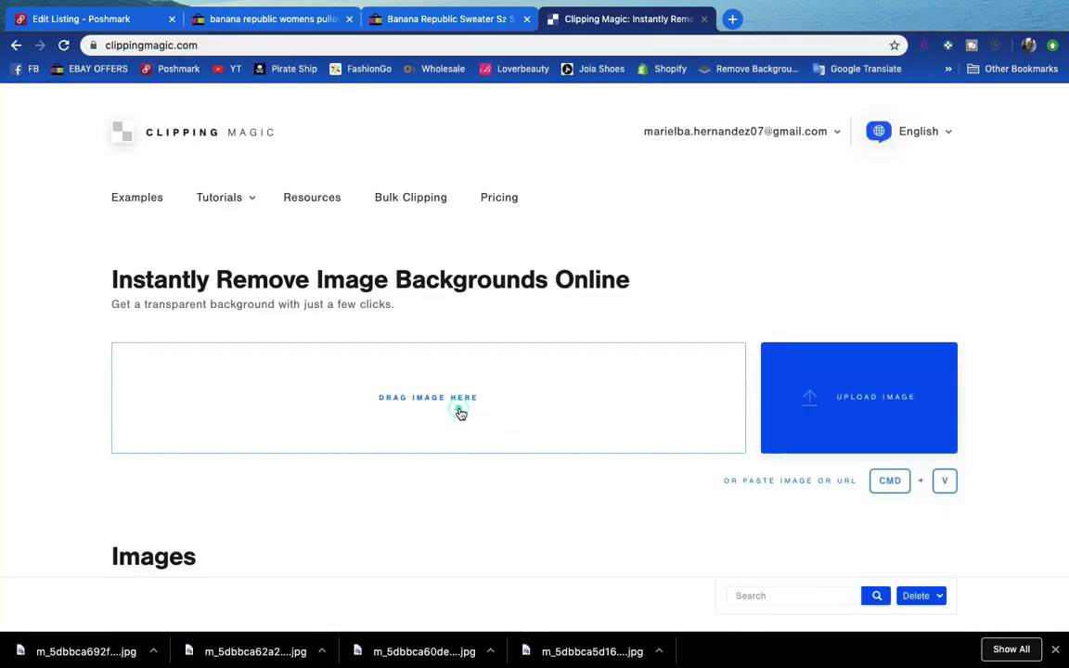
# Upload the width measurement photo m_5dbbca692f82762a7342c523.jpg from the Desktop for background removal.
pyautogui.click(460, 413)
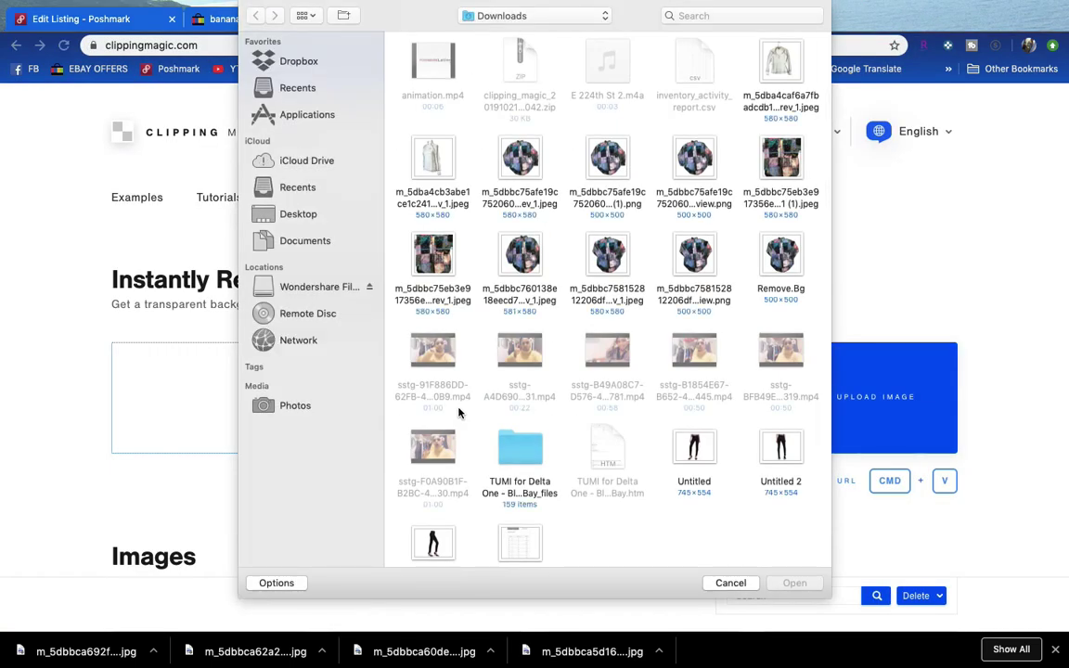
pyautogui.click(569, 18)
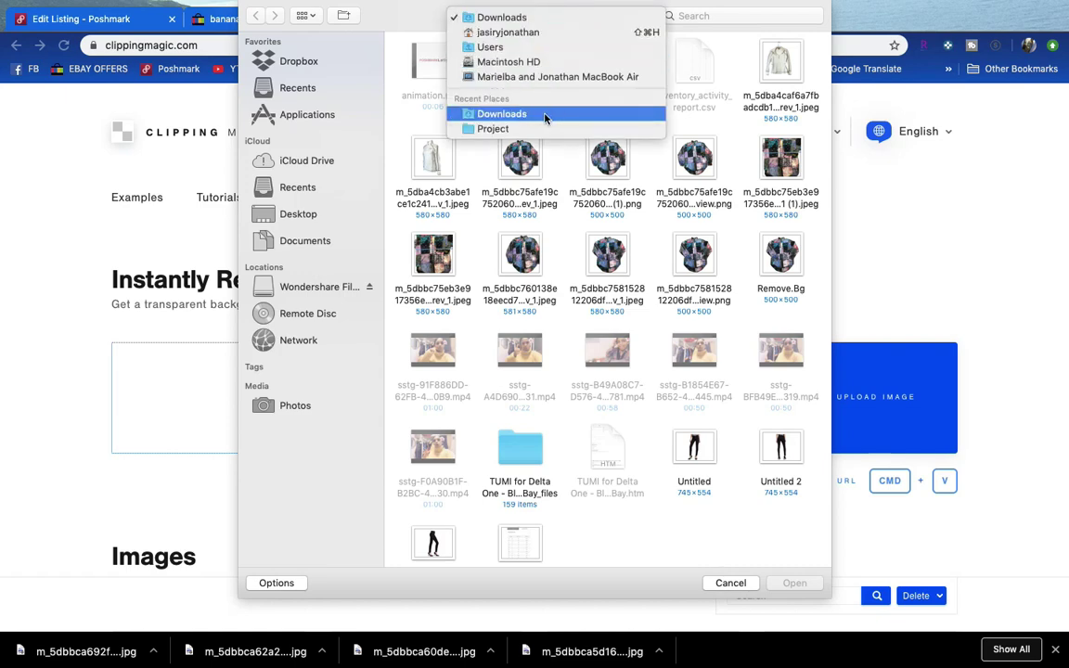
pyautogui.click(279, 196)
pyautogui.click(298, 214)
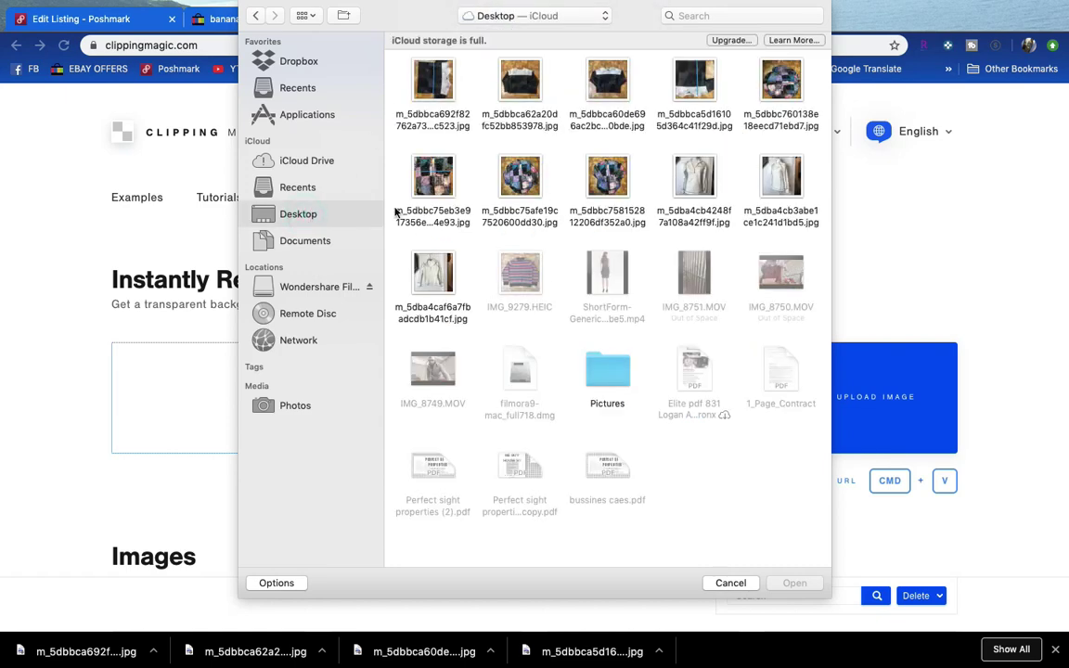
pyautogui.moveTo(729, 94); pyautogui.dragTo(371, 56)
pyautogui.click(433, 81)
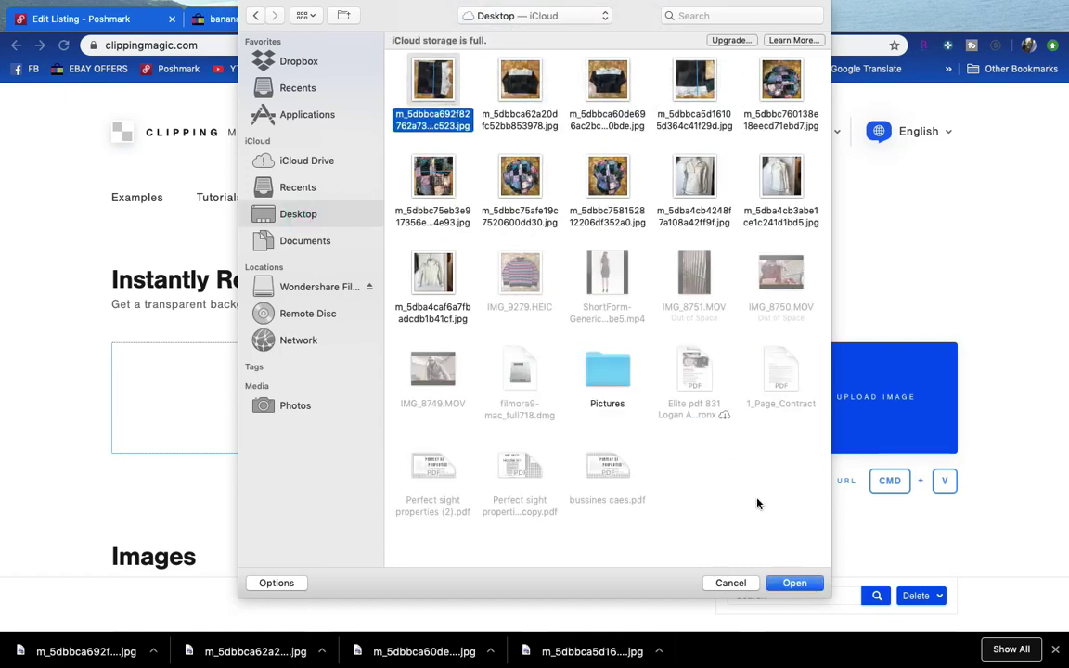
pyautogui.click(794, 583)
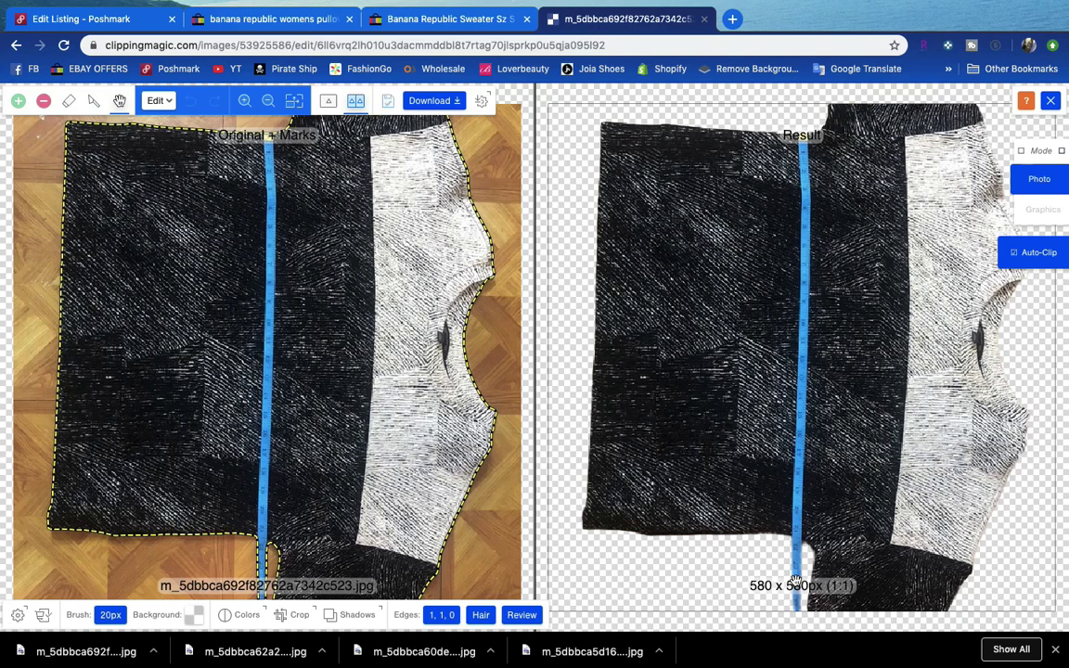
pyautogui.press('f')
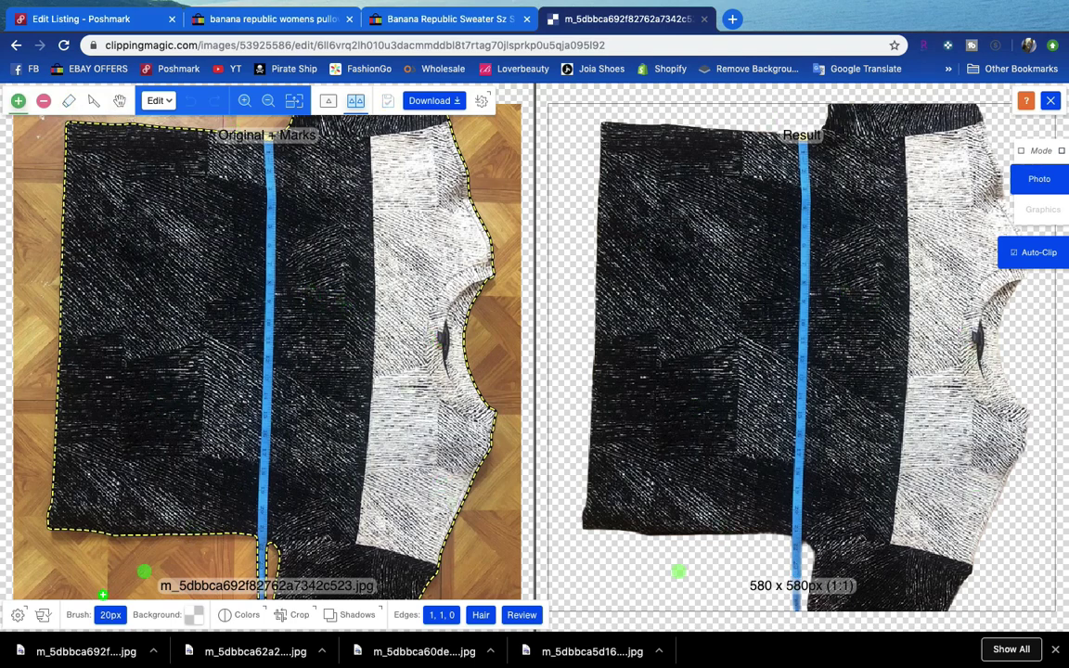
pyautogui.click(307, 208)
pyautogui.hotkey('ctrl', 'z')
# Set the clipped sweater image's background to white and rotate the image by 90° in the crop settings.
pyautogui.click(199, 616)
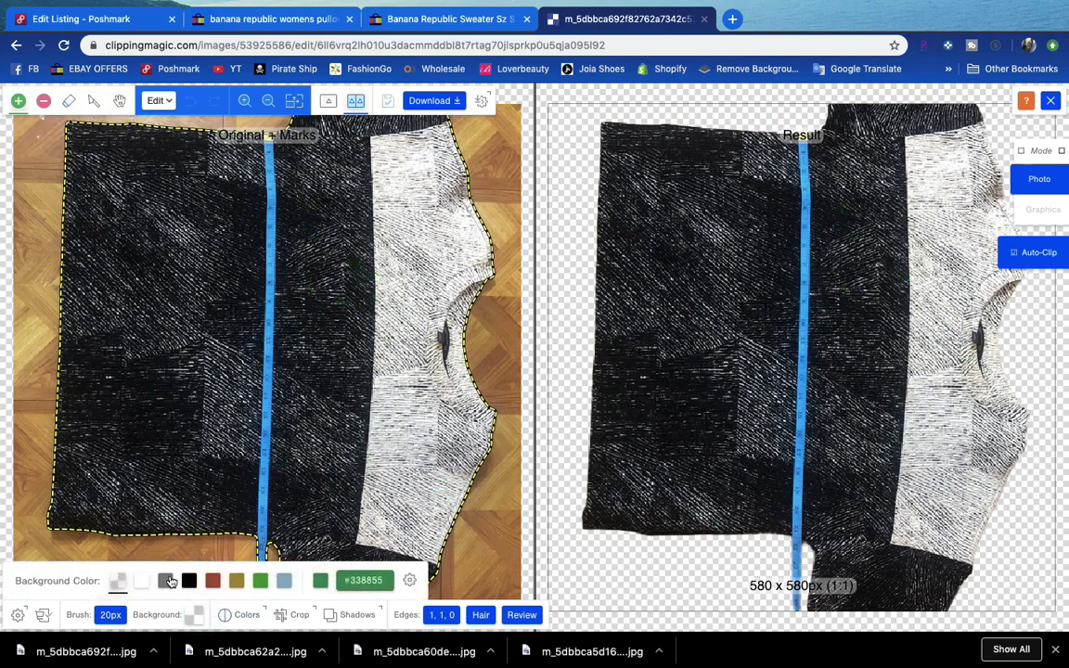
pyautogui.click(144, 581)
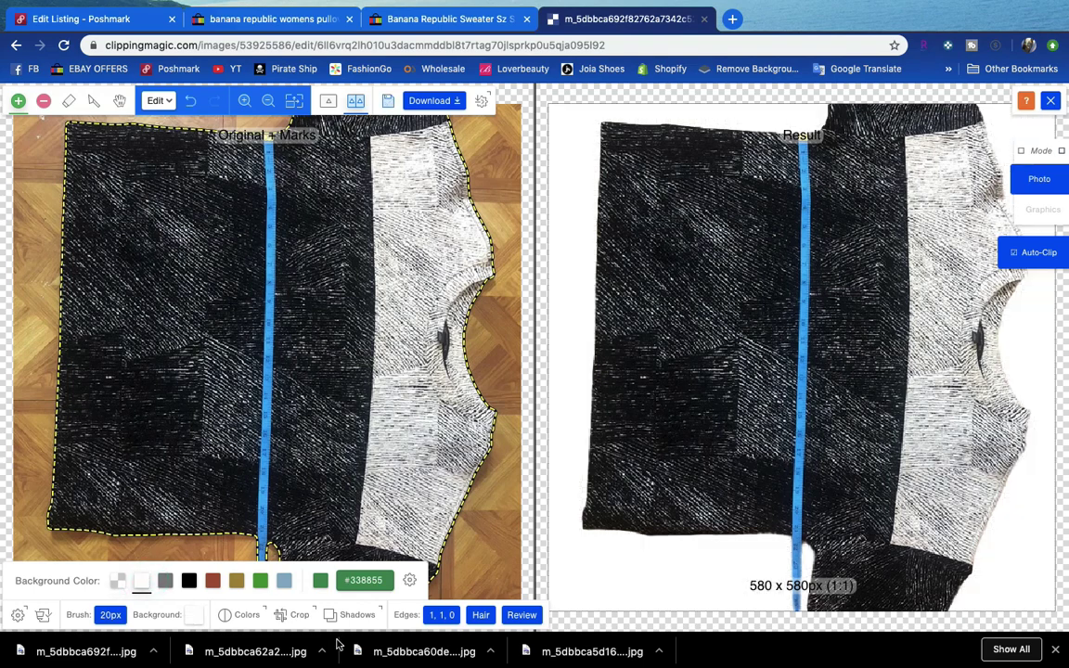
pyautogui.click(293, 616)
pyautogui.click(987, 495)
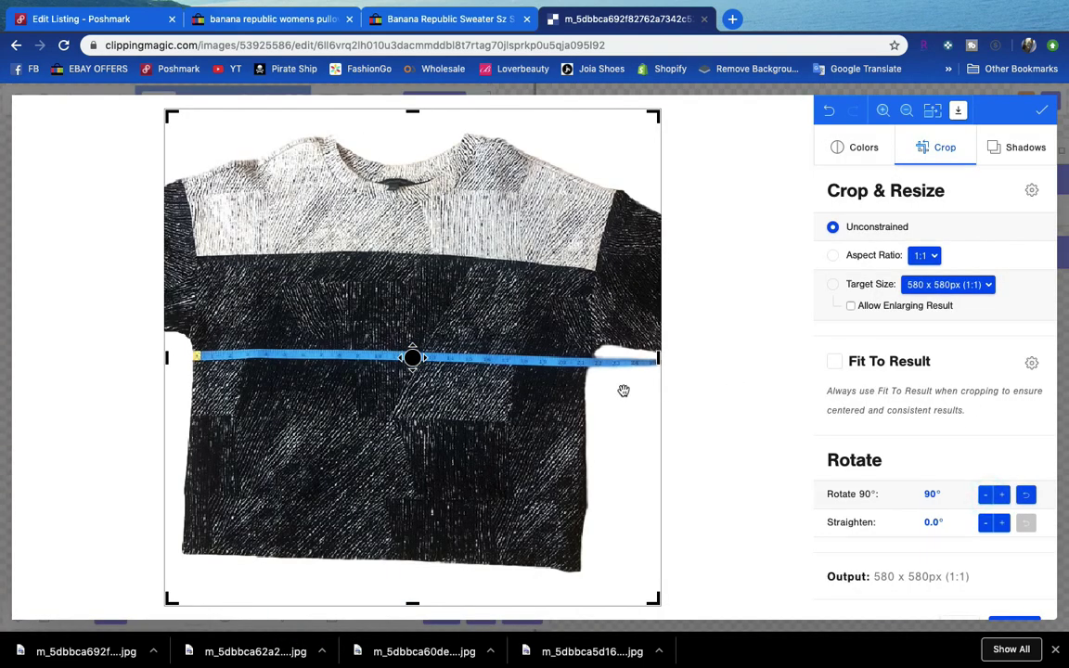
# Straighten the width-measurement sweater photo to 1.8°, download the clipped result and close the editor.
pyautogui.click(986, 522)
pyautogui.click(985, 523)
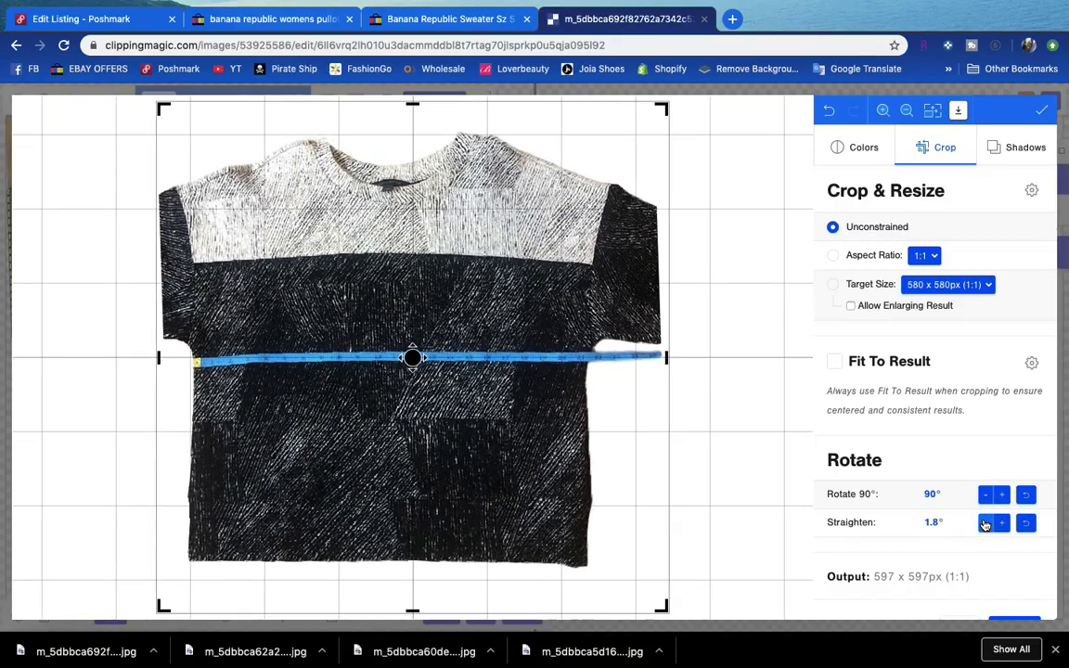
pyautogui.click(1041, 110)
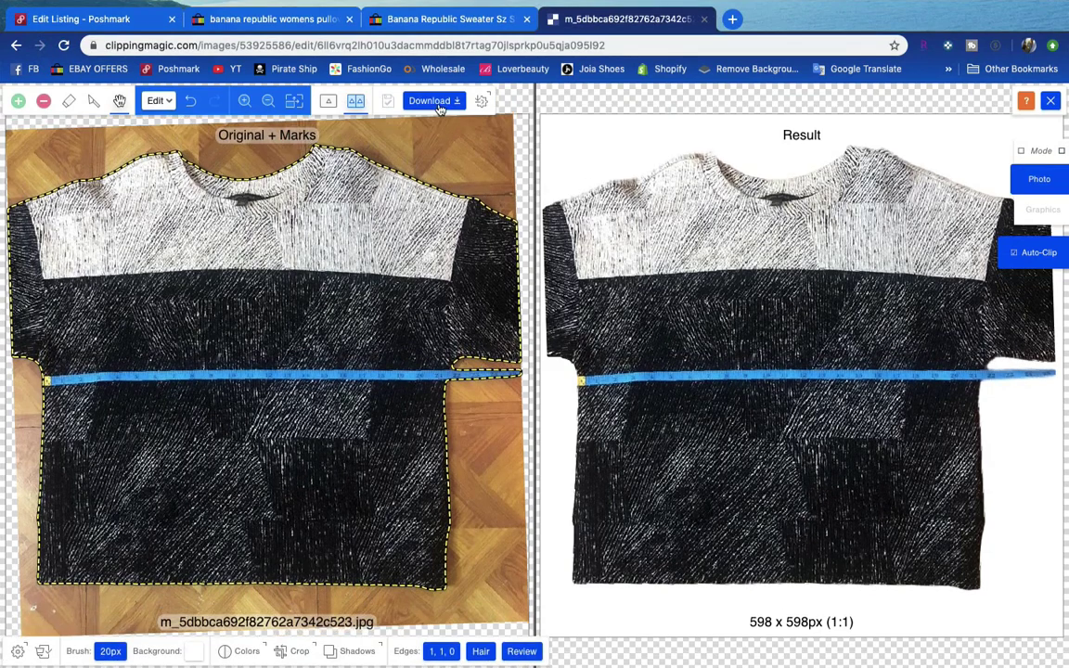
pyautogui.click(433, 101)
pyautogui.click(400, 213)
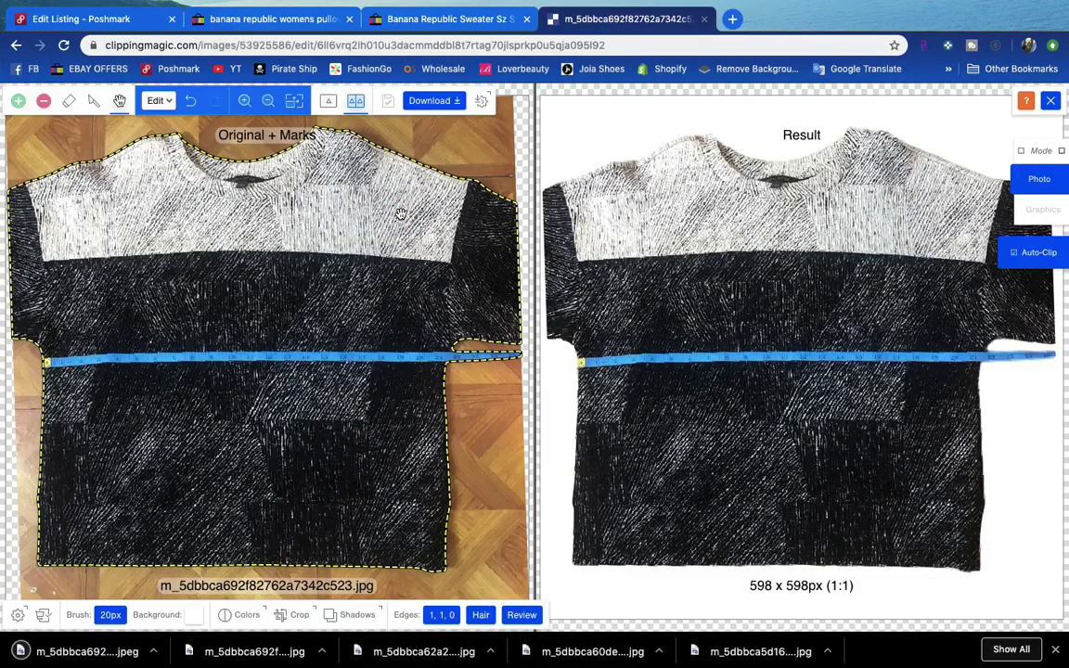
pyautogui.click(1043, 103)
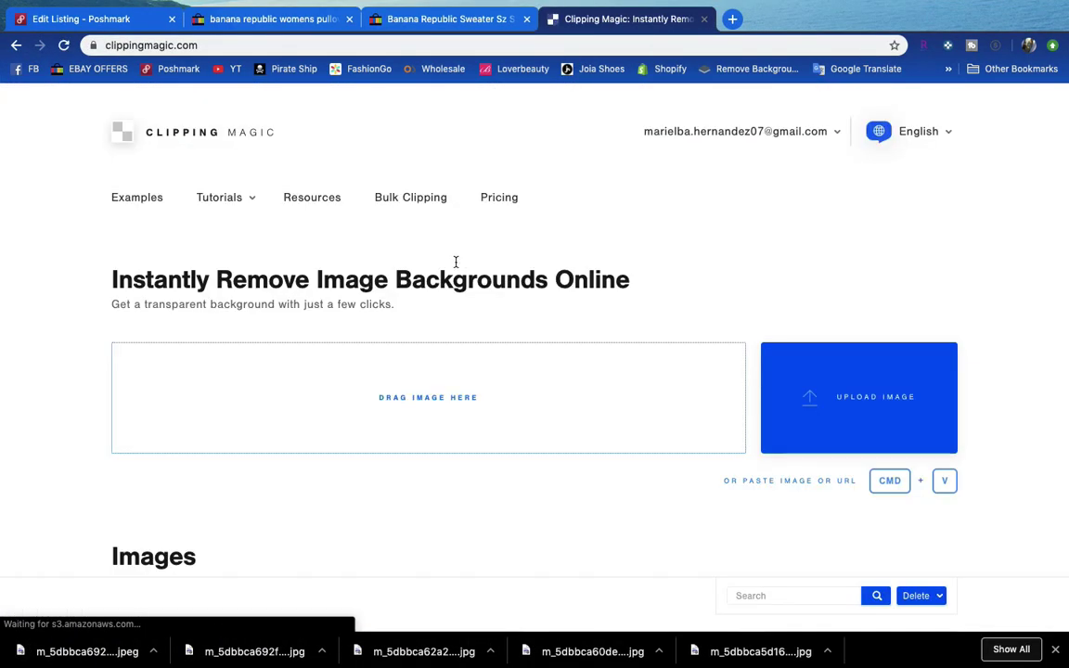
# Upload the remaining three sweater photos from the Desktop for bulk clipping and start clipping them.
pyautogui.click(416, 201)
pyautogui.click(436, 452)
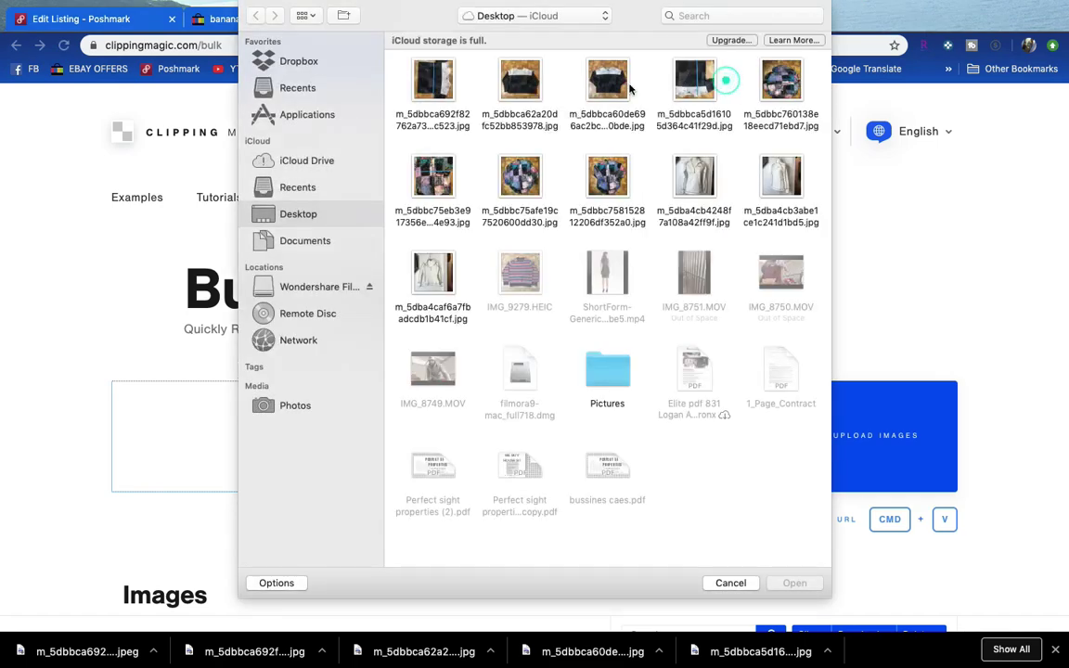
pyautogui.moveTo(723, 78); pyautogui.dragTo(492, 102)
pyautogui.click(794, 584)
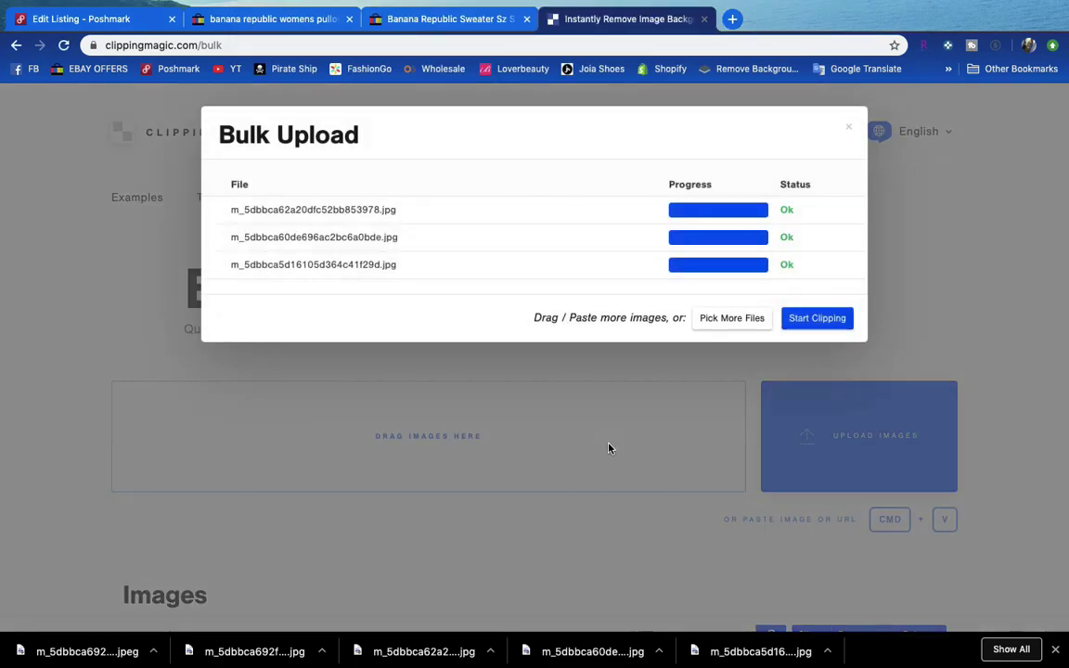
pyautogui.click(819, 318)
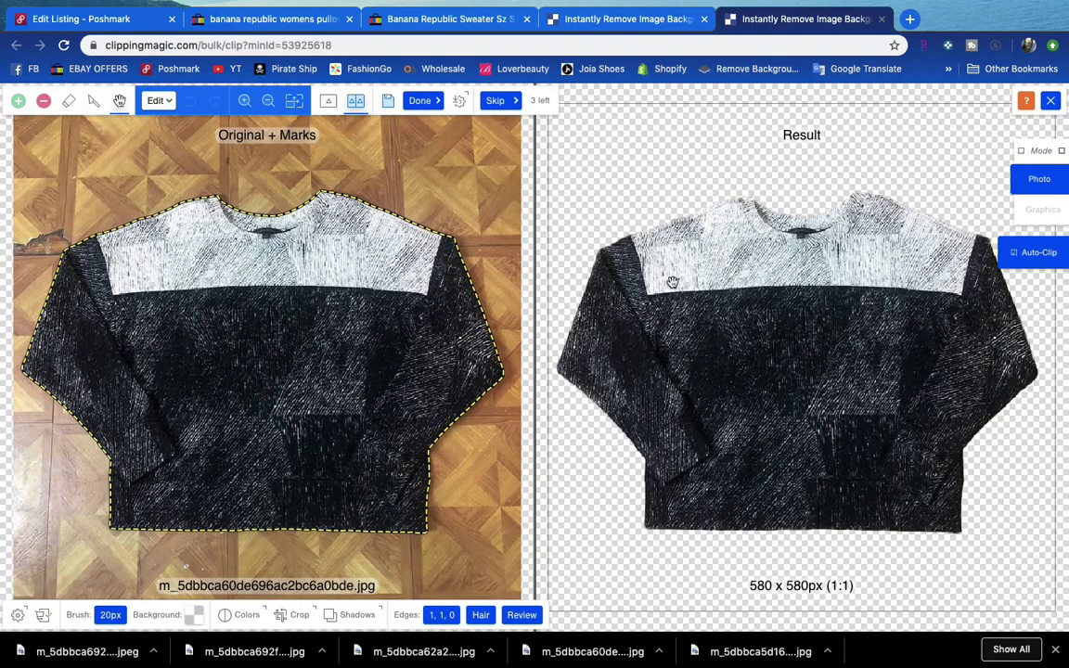
# Give the front-view sweater photo a white background and mark it as done.
pyautogui.click(194, 614)
pyautogui.click(144, 580)
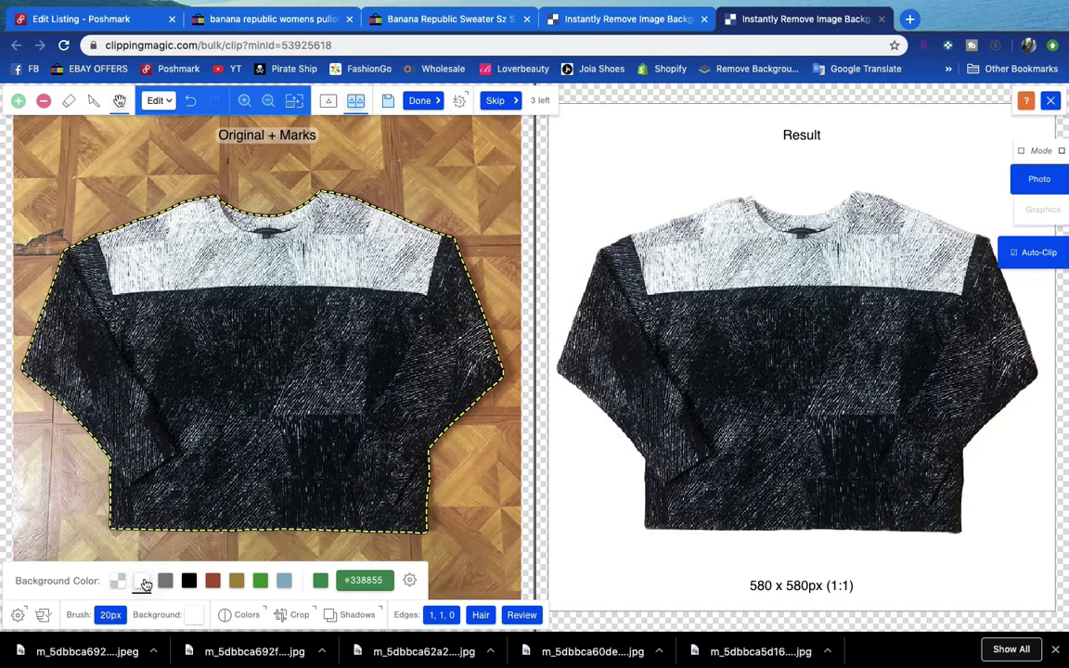
pyautogui.click(413, 100)
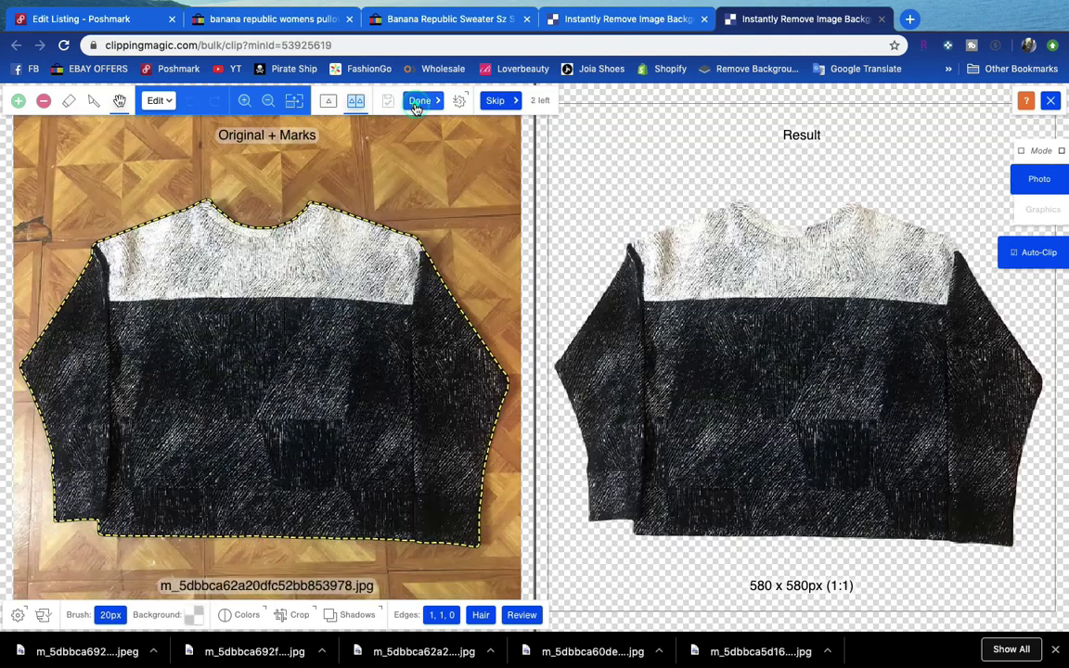
# Give the back-view sweater photo a white background and straighten it by 1.0°.
pyautogui.click(194, 614)
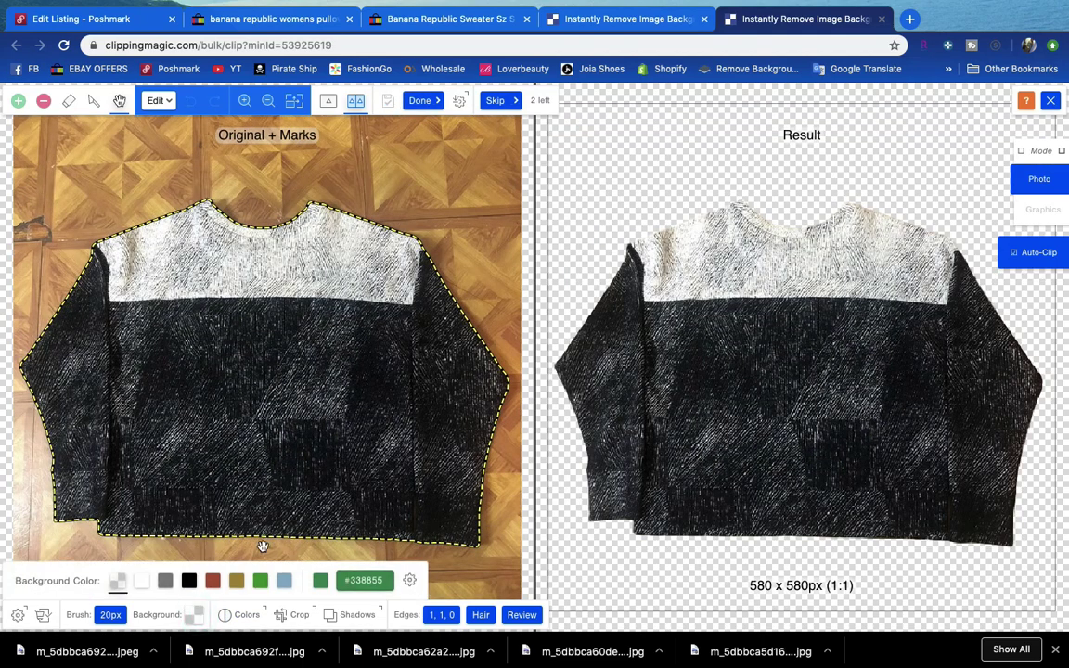
pyautogui.click(144, 581)
pyautogui.click(295, 614)
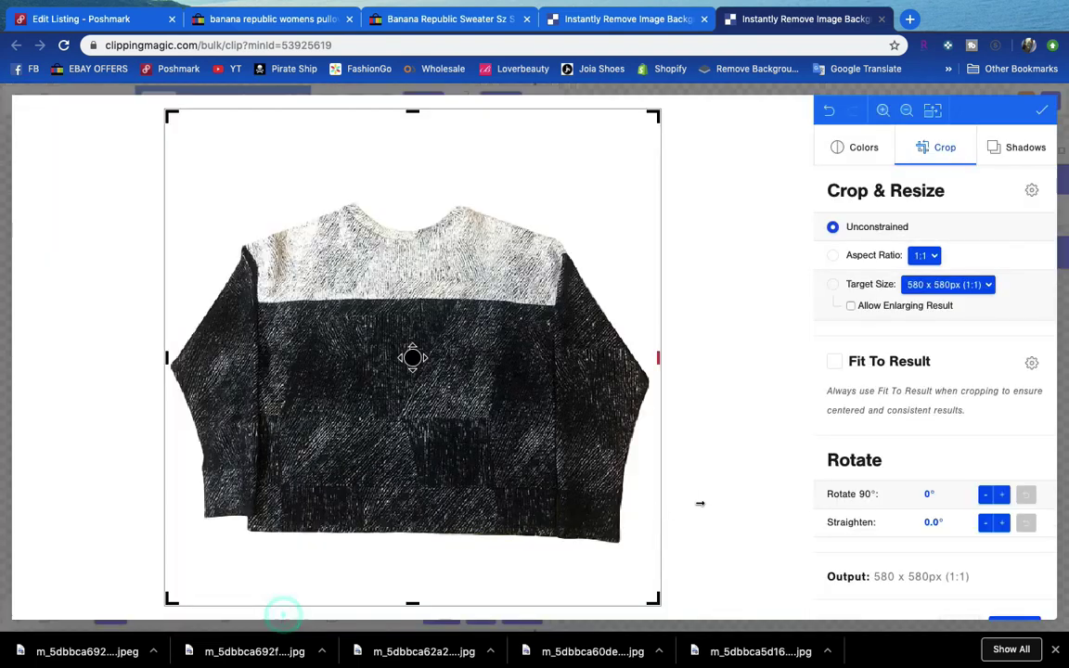
pyautogui.click(985, 524)
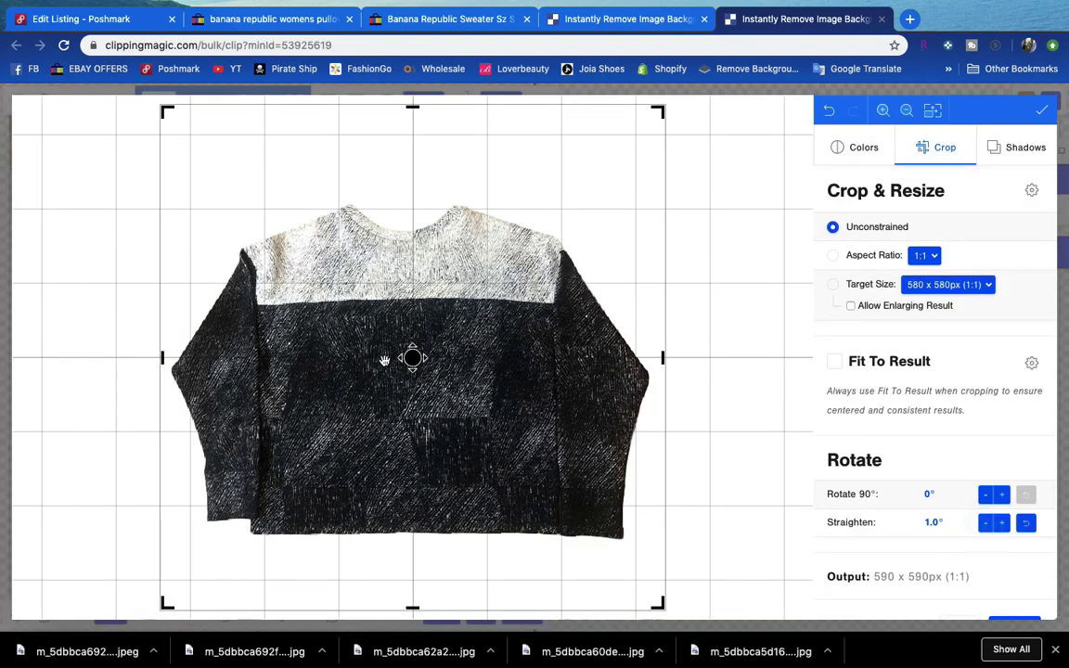
# Try a drop shadow with an offset of +8, 0 on the back-view sweater.
pyautogui.click(1006, 147)
pyautogui.click(835, 283)
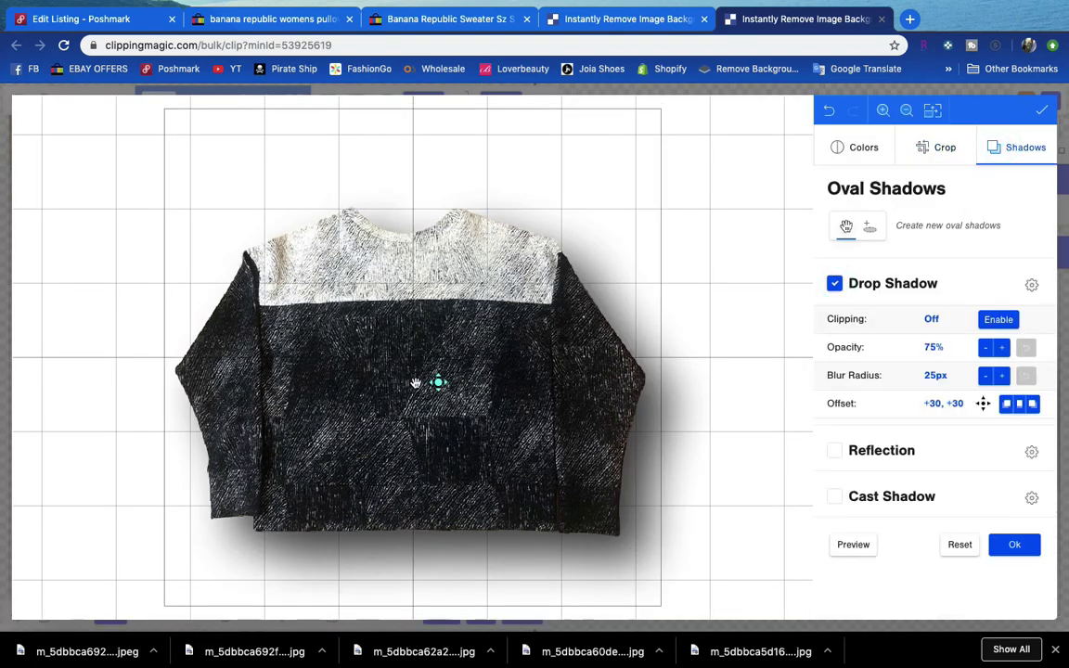
pyautogui.moveTo(434, 381); pyautogui.dragTo(419, 358)
pyautogui.click(834, 285)
pyautogui.click(835, 287)
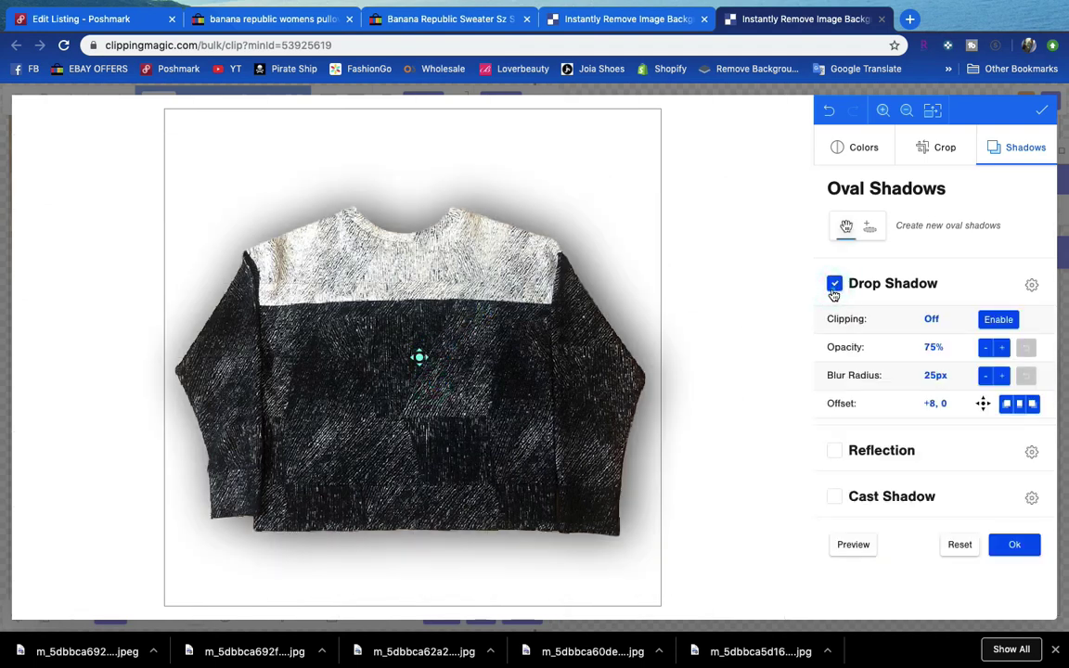
pyautogui.click(835, 287)
pyautogui.click(834, 289)
pyautogui.click(834, 285)
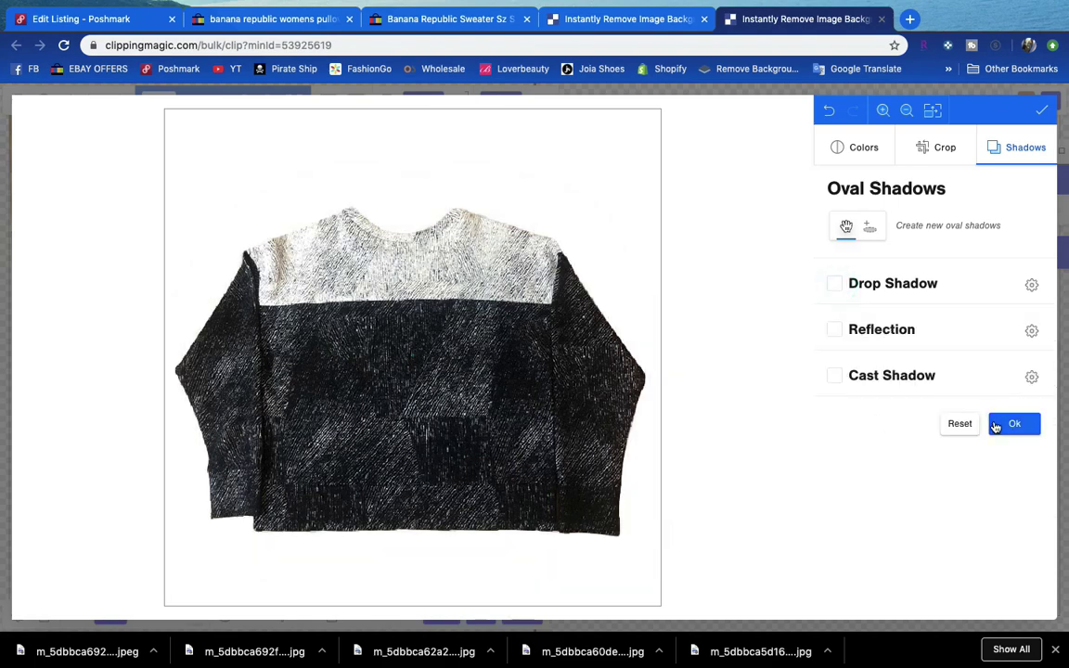
# Accept the back-view photo's edits and mark it as done.
pyautogui.click(1014, 422)
pyautogui.click(429, 104)
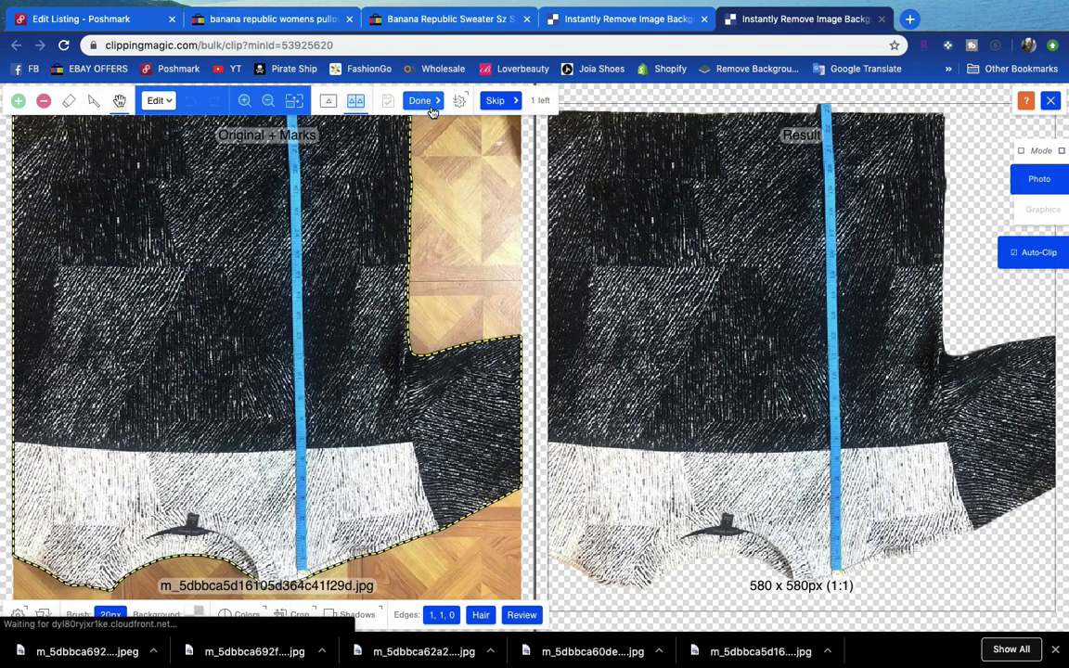
# Rotate the length-measurement photo 180°, give it a white background and mark it as done.
pyautogui.click(282, 615)
pyautogui.click(984, 495)
pyautogui.click(984, 495)
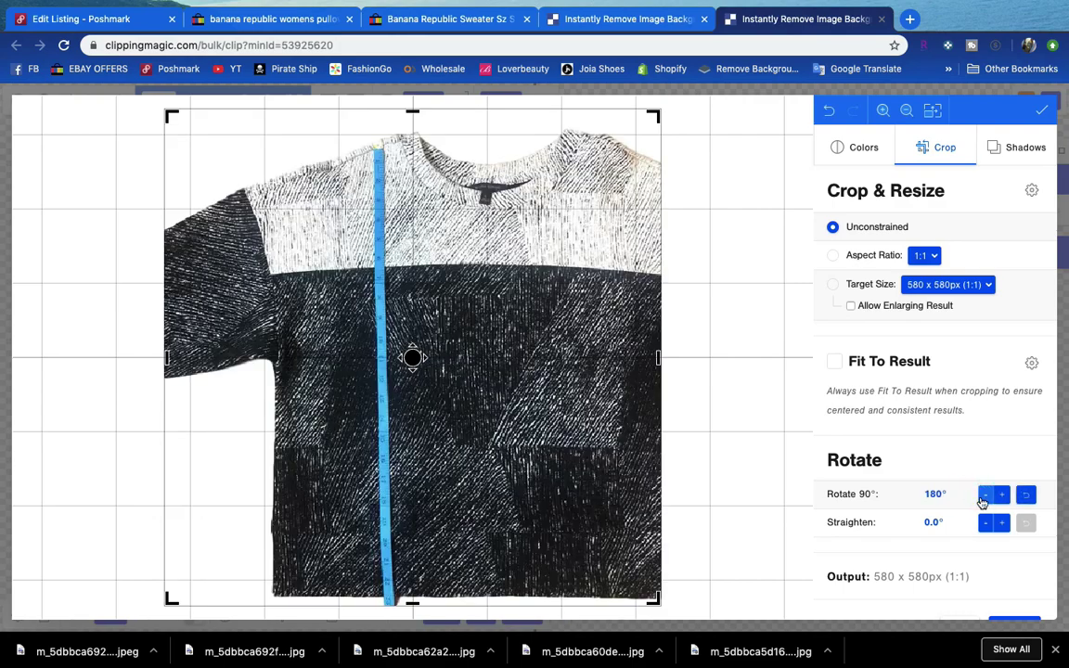
pyautogui.click(1011, 619)
pyautogui.click(193, 614)
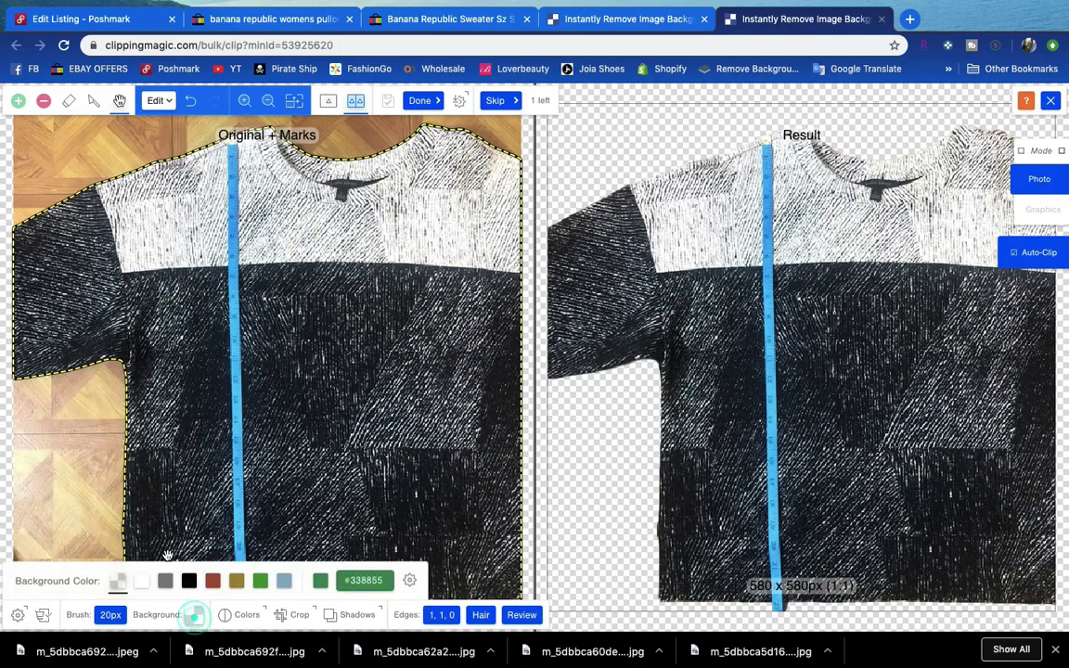
pyautogui.click(142, 581)
pyautogui.click(420, 100)
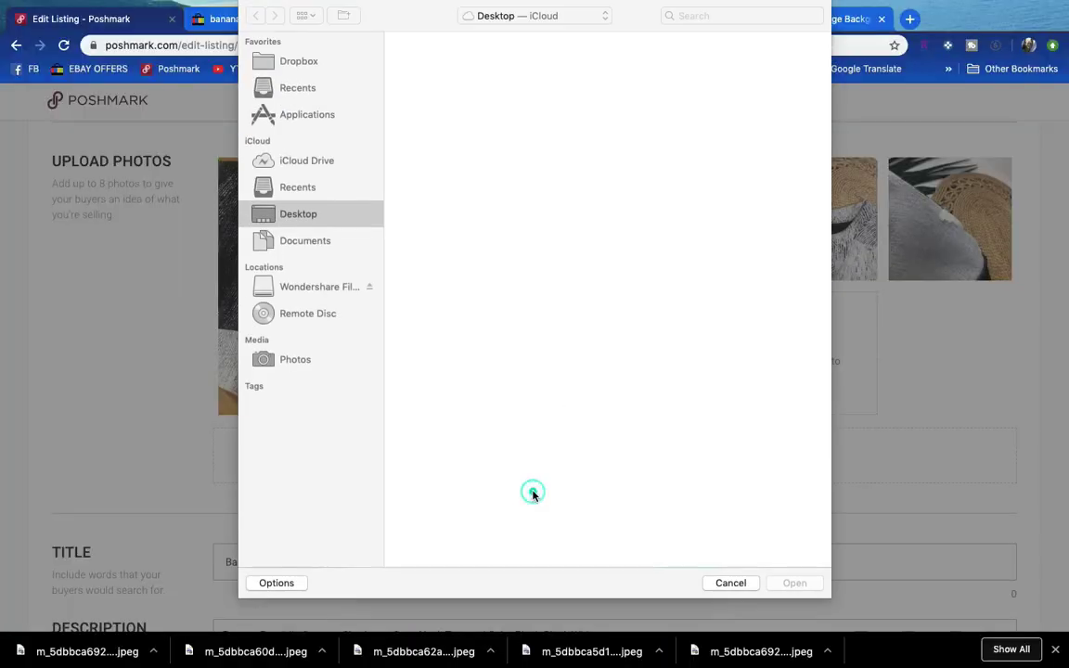
# Replace the Poshmark listing's covershot with the clipped width-measurement photo from Downloads and apply it.
pyautogui.click(513, 19)
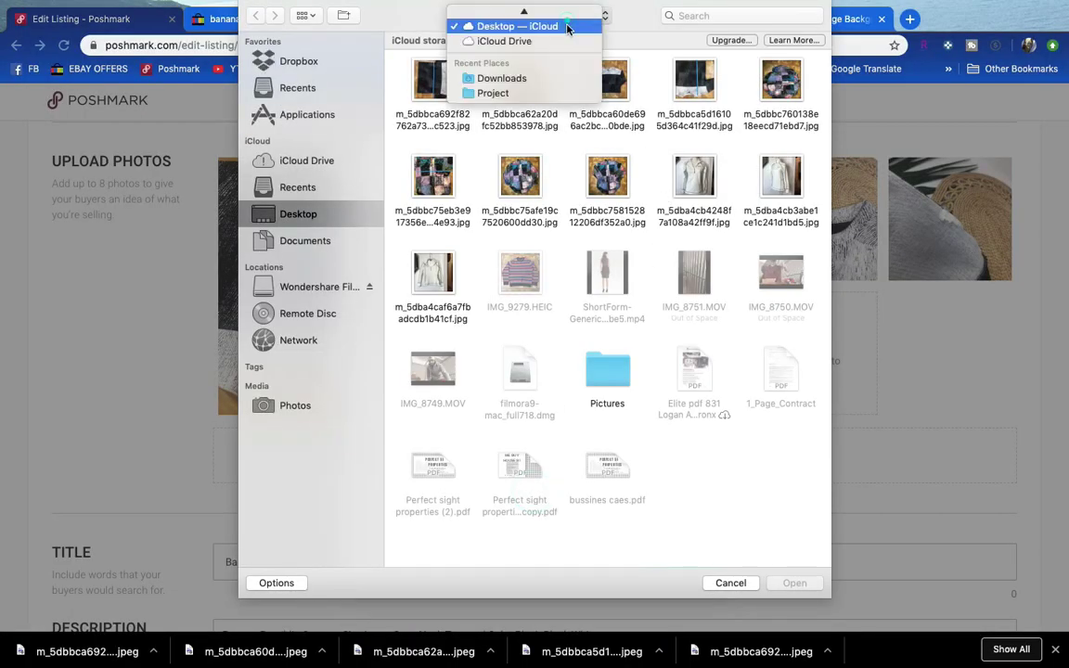
pyautogui.click(548, 83)
pyautogui.scroll(-2, 649, 371)
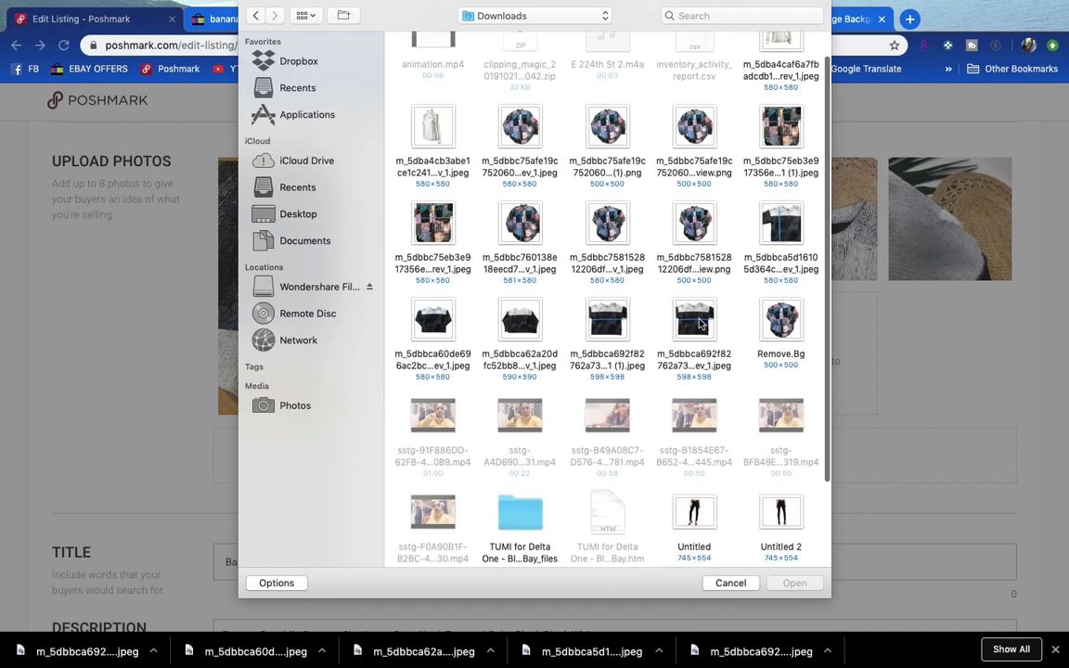
pyautogui.doubleClick(699, 322)
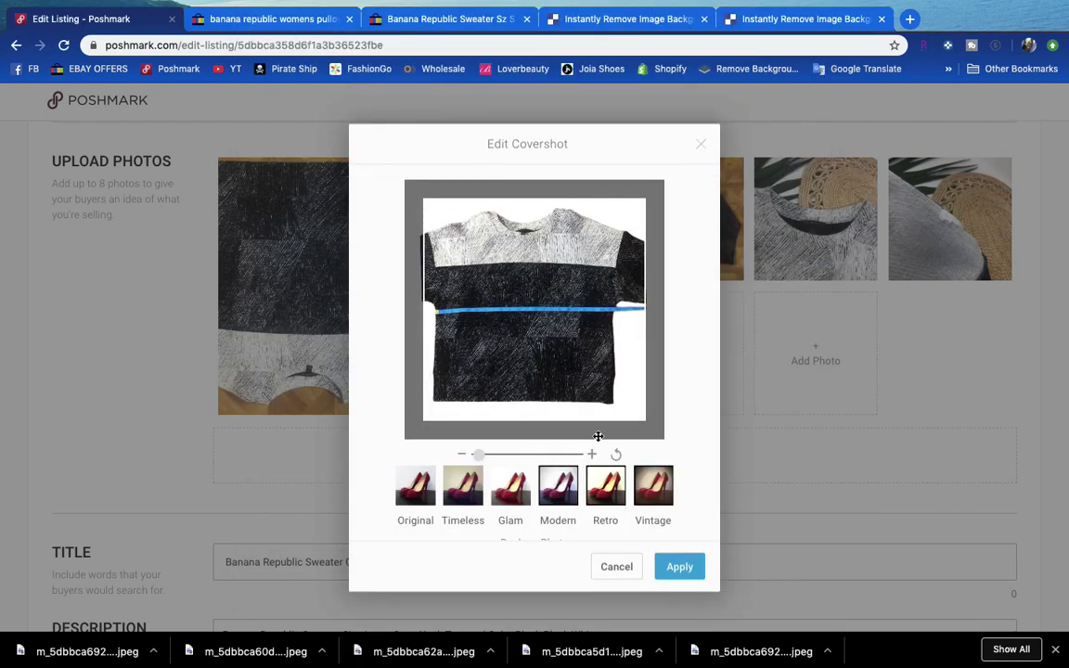
pyautogui.click(678, 565)
# Replace the listing's last photo, the sideways one with the tape measure, with the clipped length-measurement photo.
pyautogui.click(548, 341)
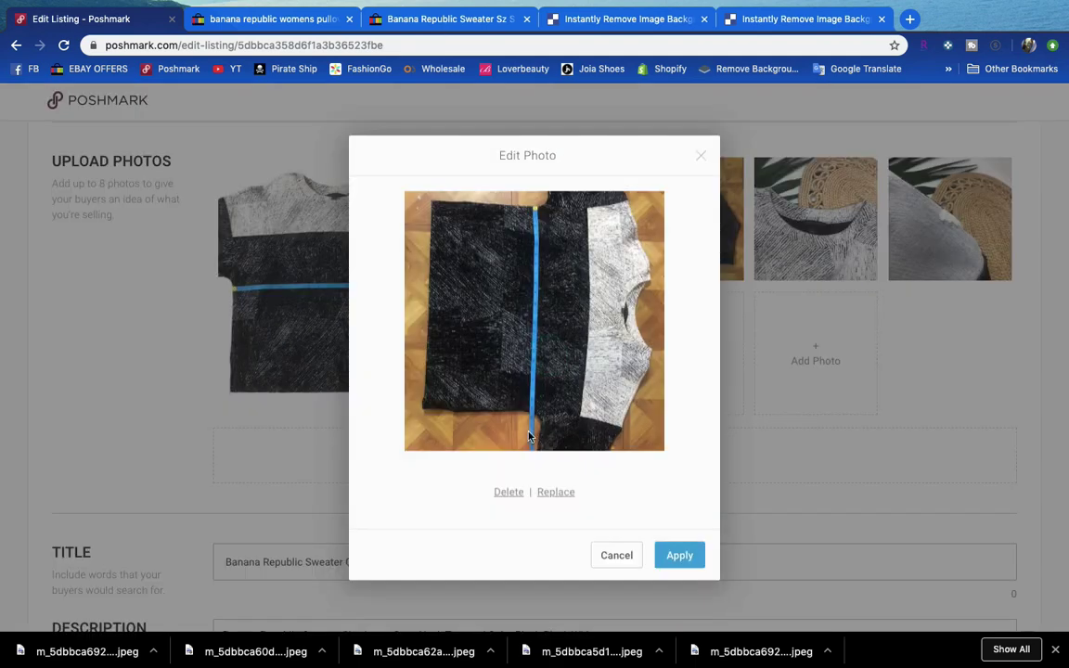
pyautogui.click(556, 492)
pyautogui.doubleClick(752, 339)
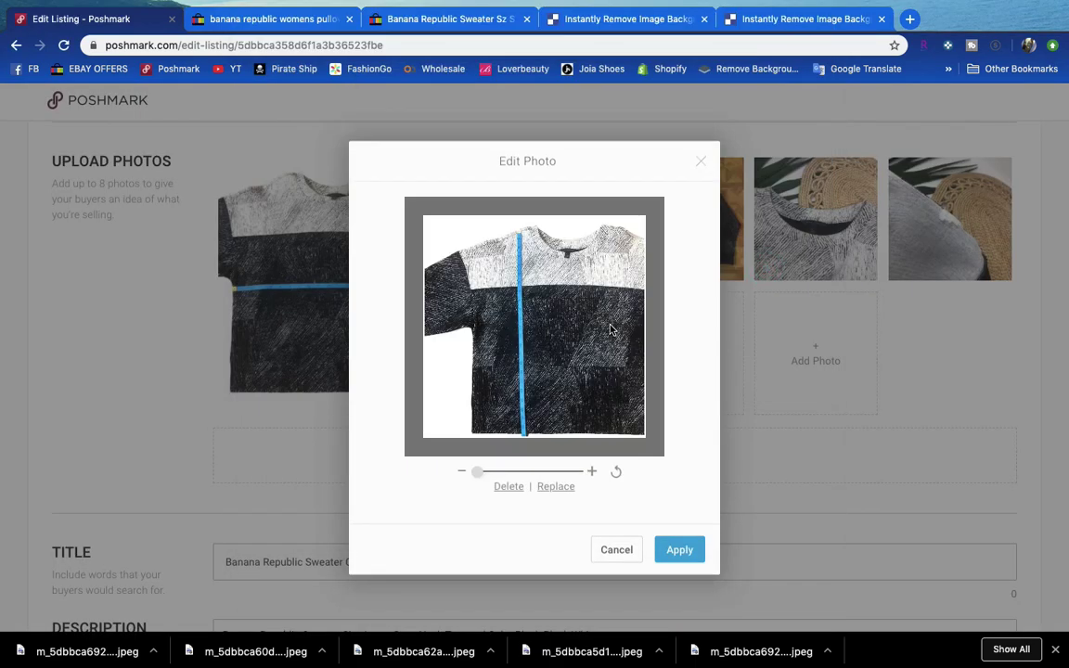
pyautogui.moveTo(613, 411); pyautogui.dragTo(612, 406)
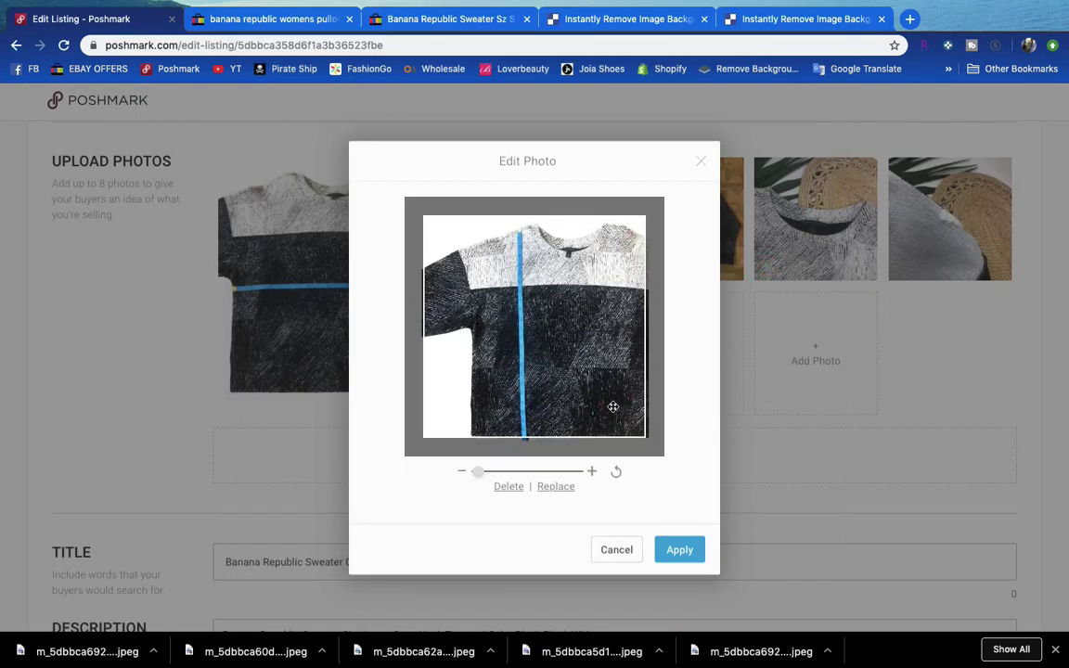
pyautogui.click(680, 550)
# Replace the listing's front-view sweater photo with its clipped white-background version.
pyautogui.click(599, 366)
pyautogui.click(556, 492)
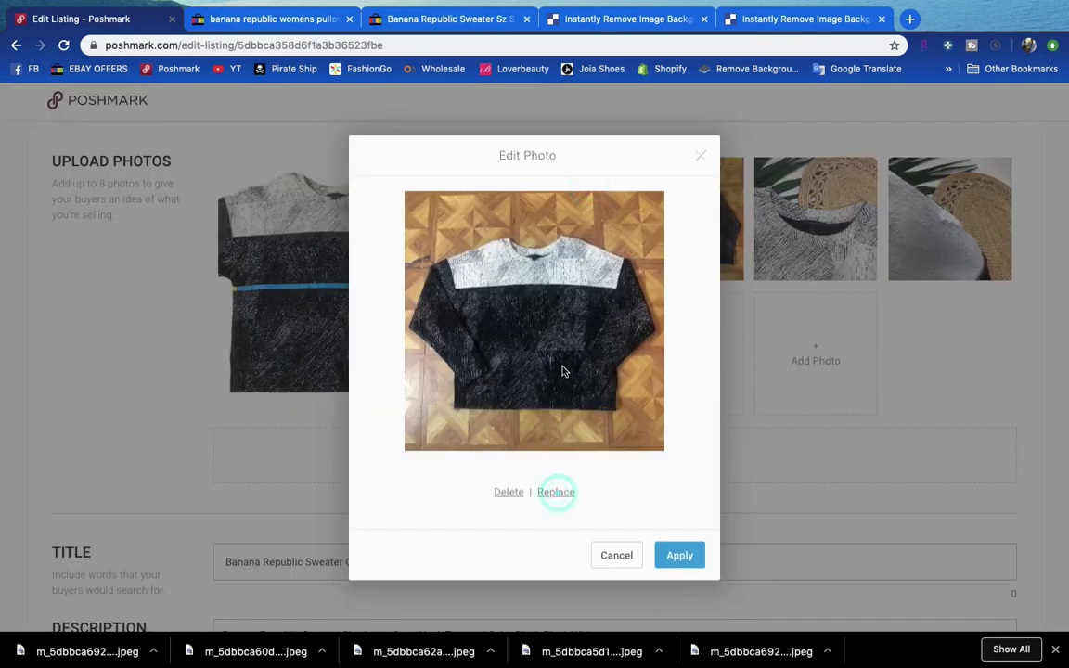
pyautogui.doubleClick(438, 346)
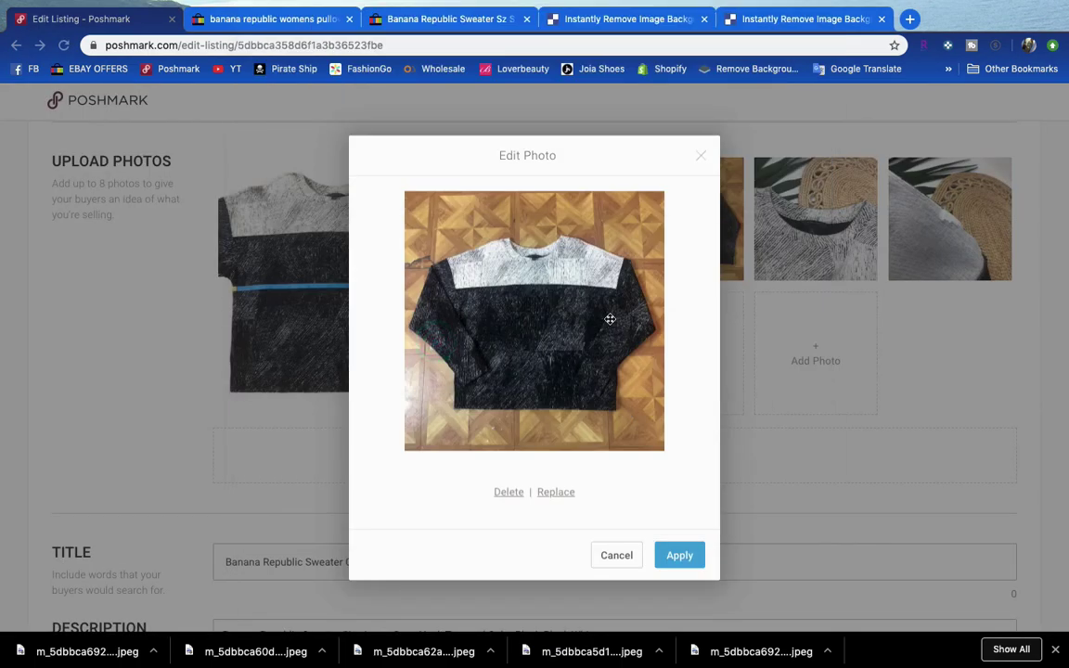
pyautogui.click(689, 551)
# Replace the back-view photo with its clipped version and move the width-measurement covershot to the end of the photos.
pyautogui.click(681, 246)
pyautogui.click(556, 491)
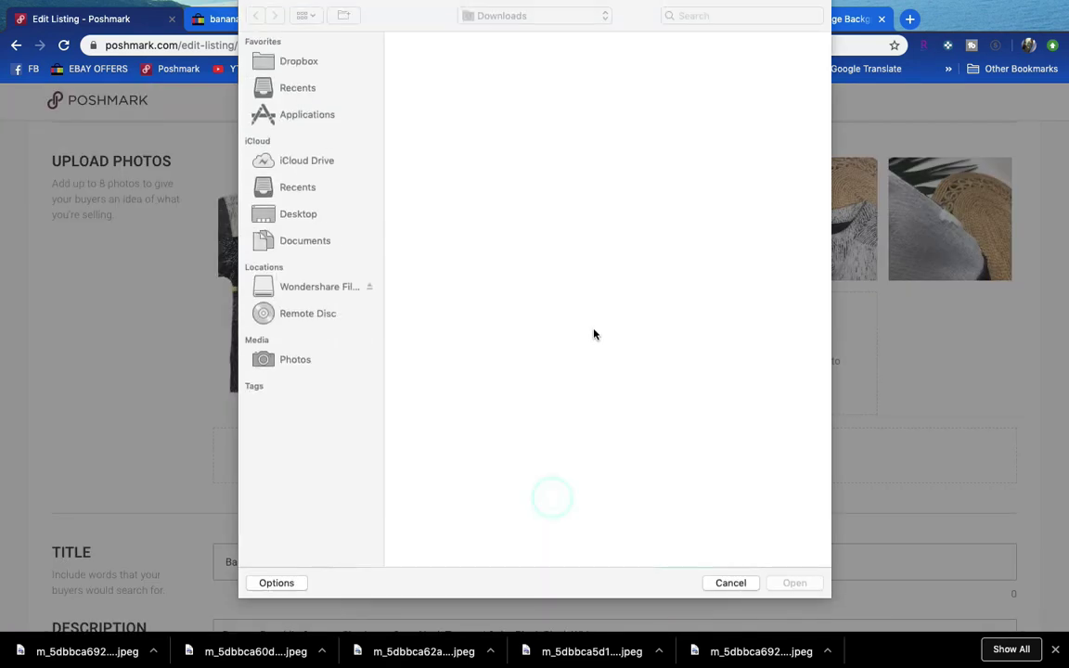
pyautogui.doubleClick(452, 363)
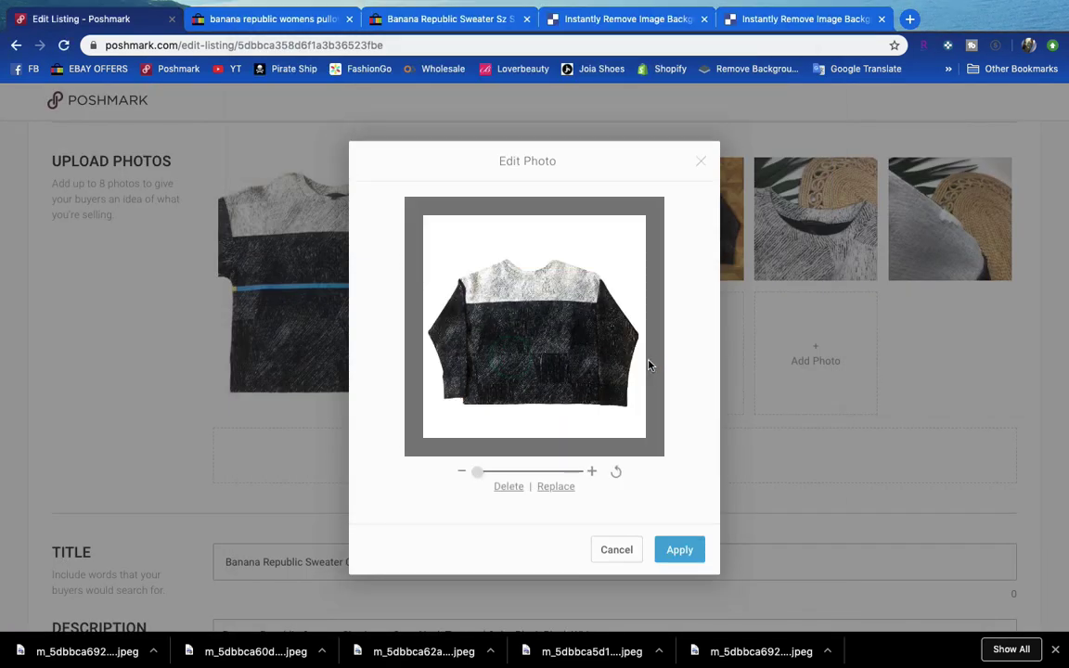
pyautogui.click(679, 550)
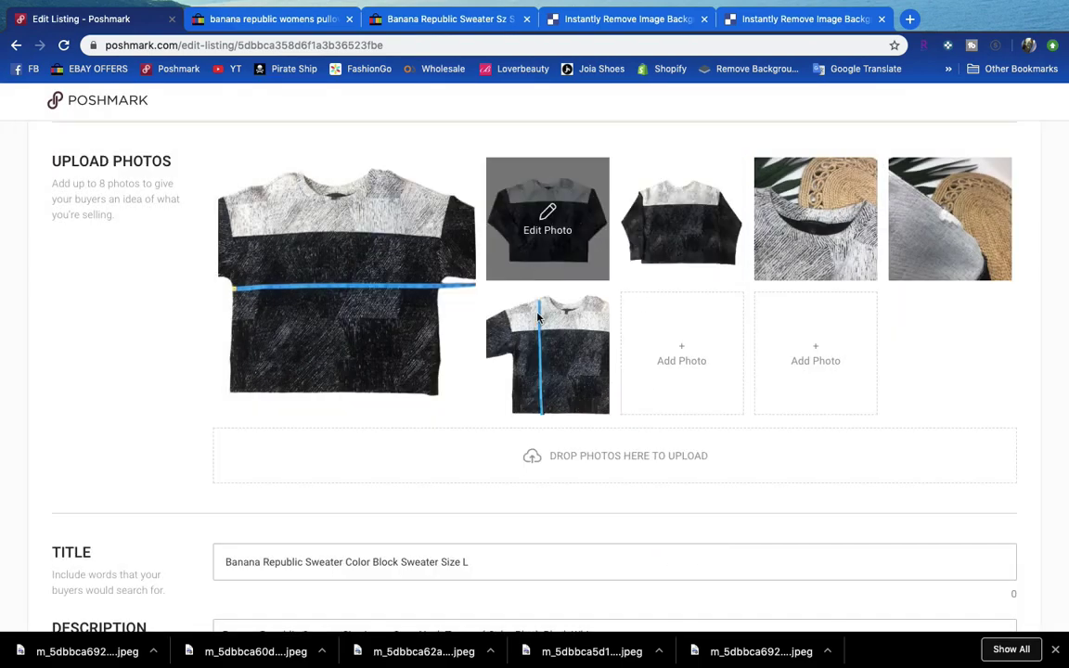
pyautogui.moveTo(337, 248); pyautogui.dragTo(548, 306)
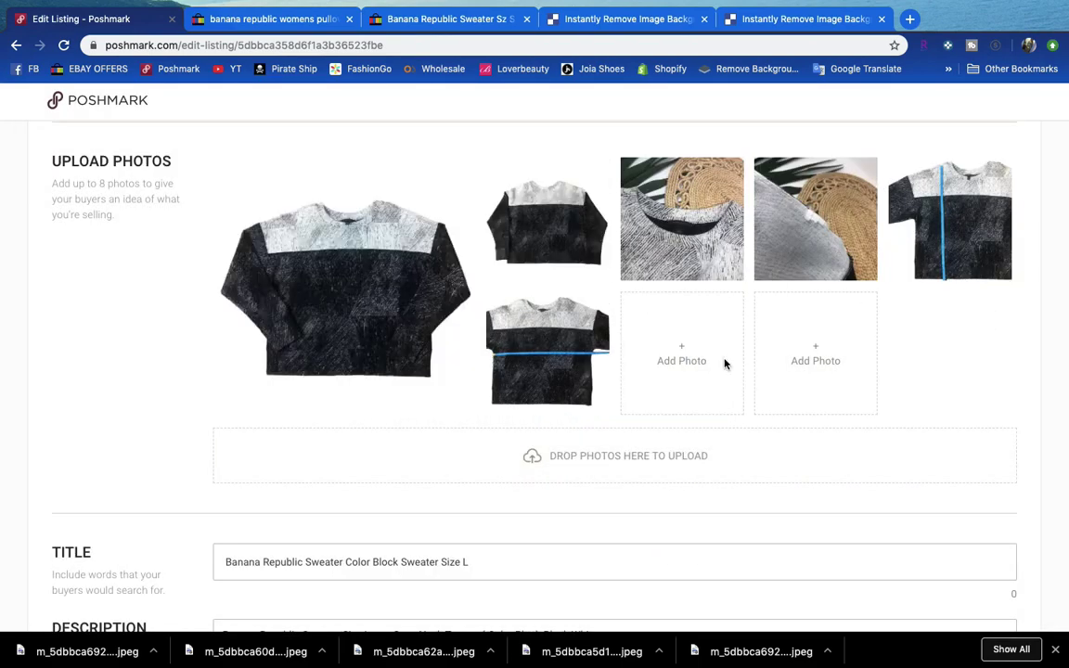
# Set the category to Women Sweaters with subcategory Crew & Scoop Necks, and the size to L.
pyautogui.scroll(-5, 342, 572)
pyautogui.click(342, 390)
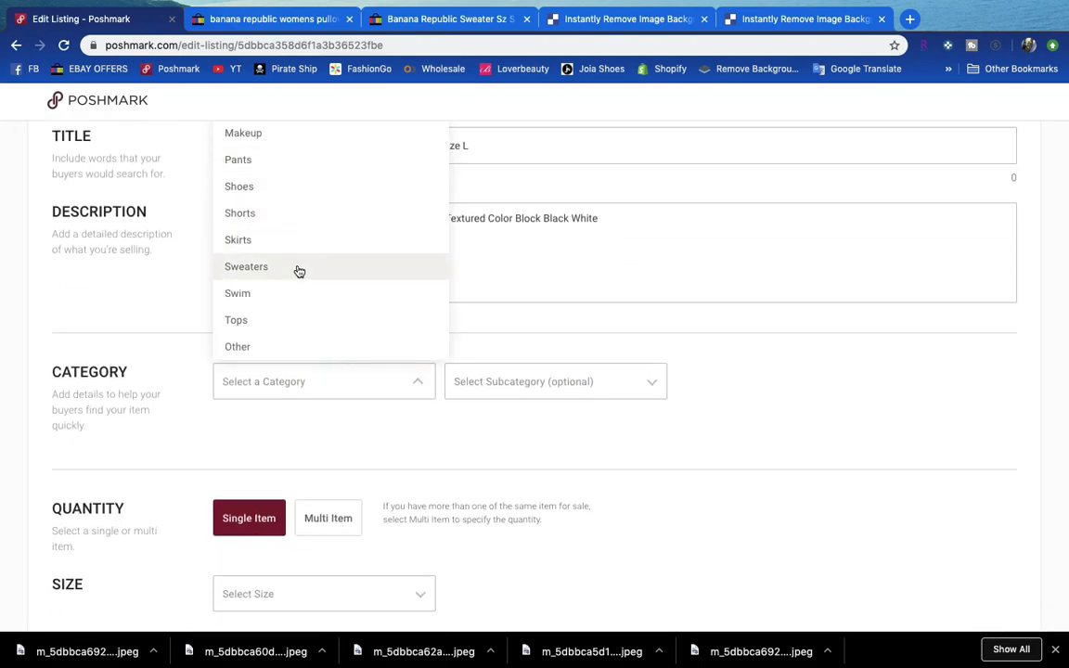
pyautogui.click(296, 267)
pyautogui.click(504, 455)
pyautogui.click(292, 541)
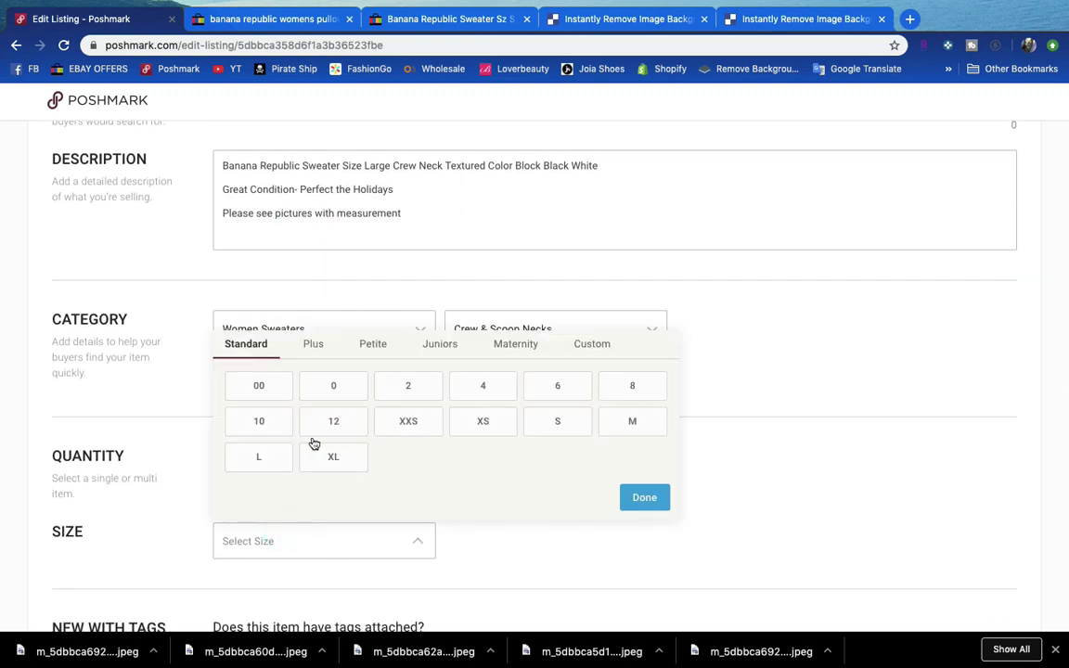
pyautogui.click(260, 453)
# Set the listing's brand to Banana Republic.
pyautogui.scroll(-5, 334, 487)
pyautogui.click(300, 452)
pyautogui.write('bana')
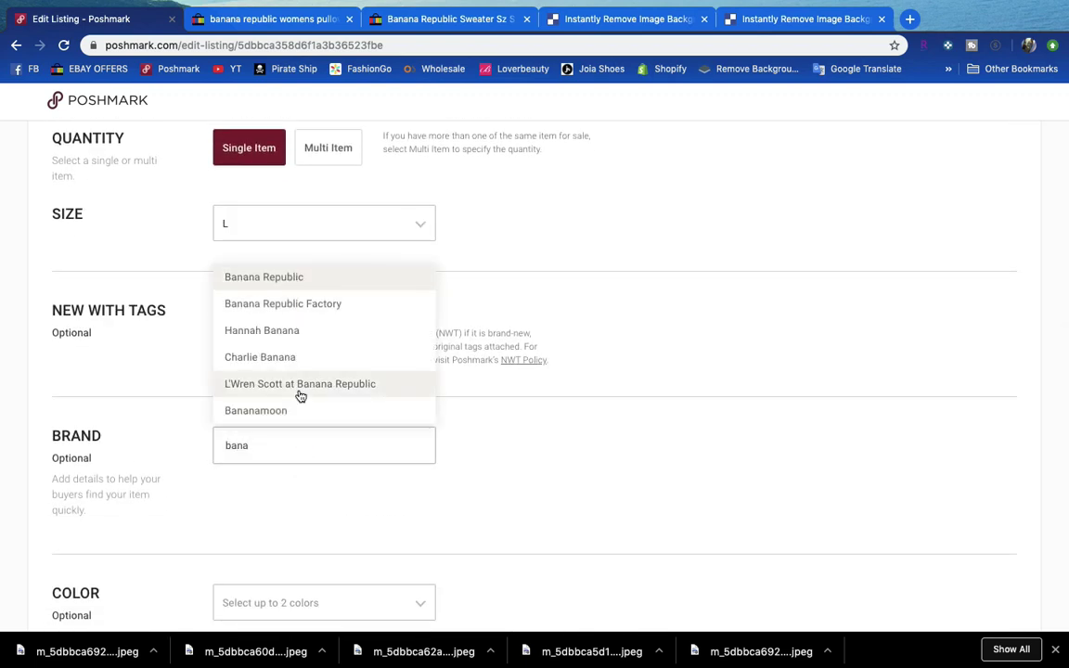
pyautogui.click(310, 274)
# Select Black and White as the listing's colors.
pyautogui.scroll(-2, 341, 442)
pyautogui.click(341, 442)
pyautogui.click(405, 271)
pyautogui.click(280, 327)
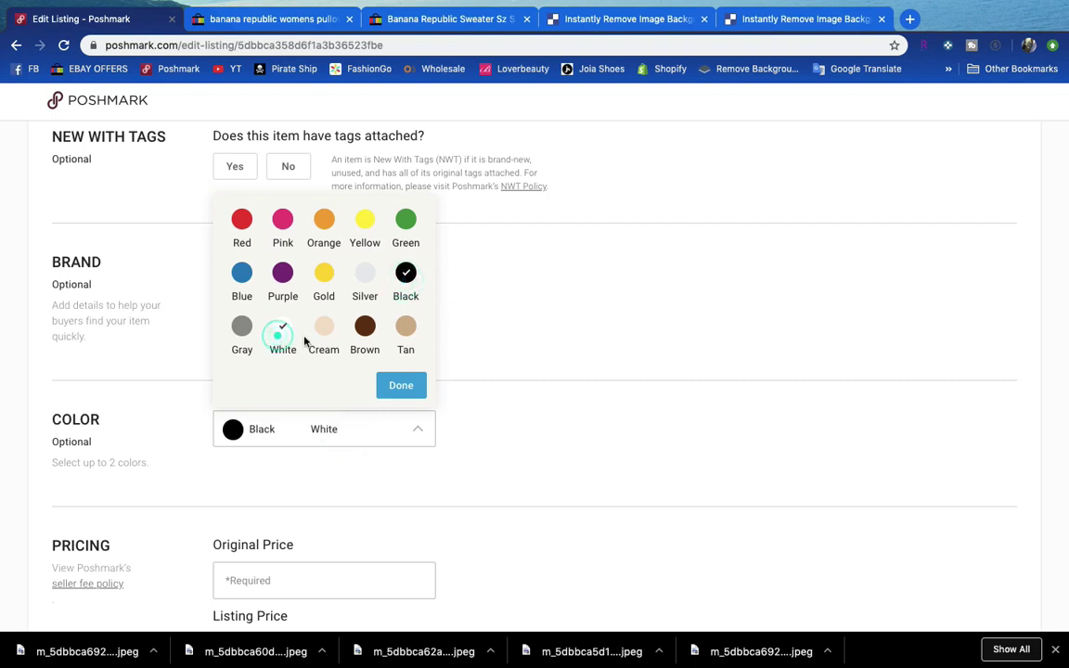
# Confirm the Black and White colors and set the original price to 0 and the listing price to 45.
pyautogui.click(388, 382)
pyautogui.scroll(-2, 392, 504)
pyautogui.click(367, 450)
pyautogui.write('0')
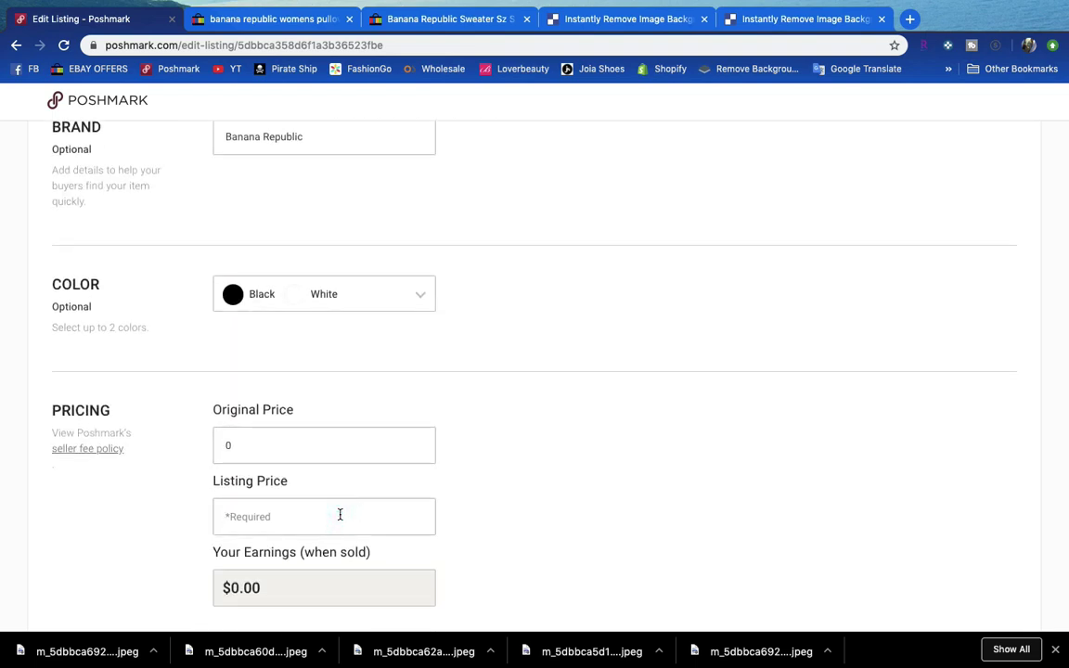
pyautogui.click(339, 514)
pyautogui.write('45')
# In the listing's private additional details, set the cost price to 3 and enter "Not on Ebay 11-1" as other info.
pyautogui.scroll(-3, 286, 410)
pyautogui.click(993, 395)
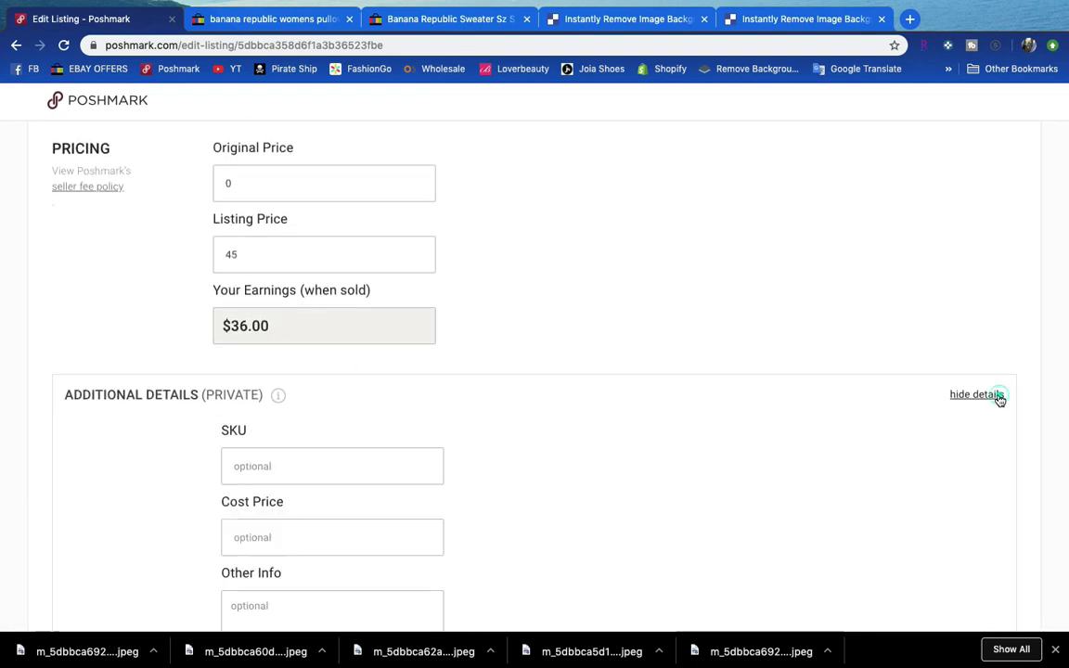
pyautogui.click(338, 536)
pyautogui.write('3')
pyautogui.scroll(-1, 338, 539)
pyautogui.click(326, 575)
pyautogui.write('Bot l')
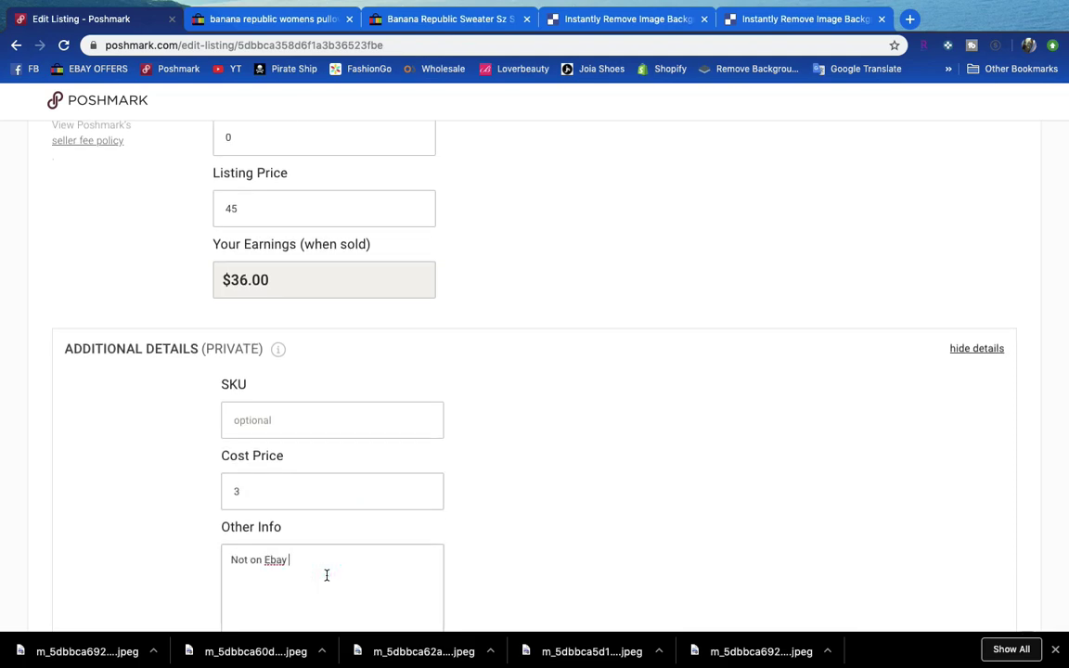
# Check the listing's photos and details, then leave the editor and save the listing as a draft.
pyautogui.scroll(15, 368, 387)
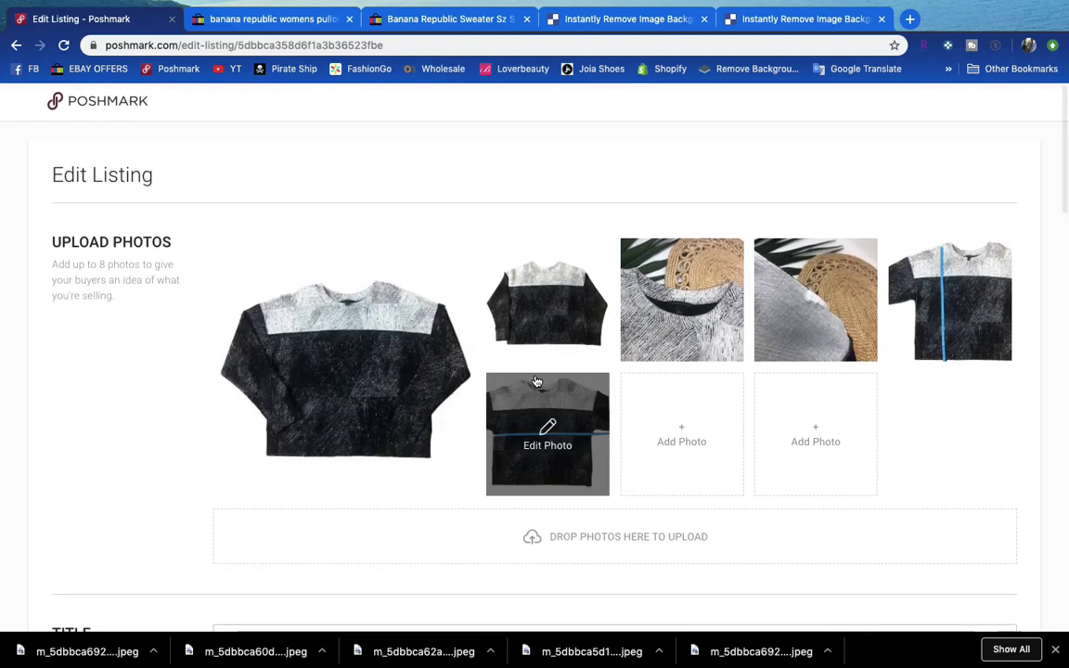
pyautogui.scroll(-15, 716, 377)
pyautogui.scroll(-5, 829, 481)
pyautogui.click(872, 465)
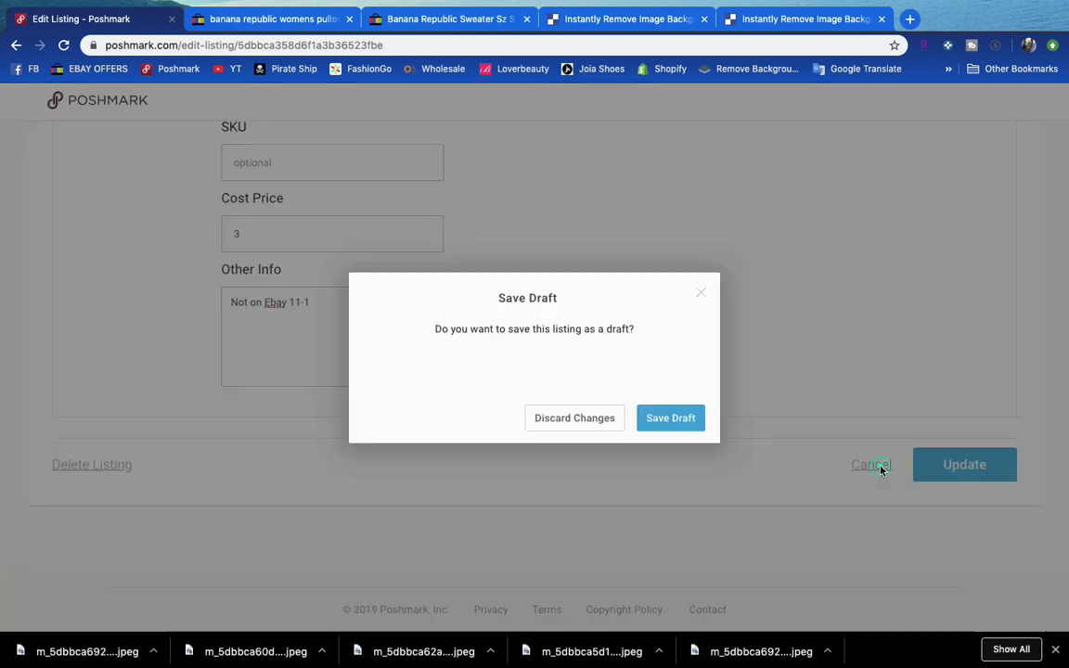
pyautogui.click(668, 418)
pyautogui.click(625, 417)
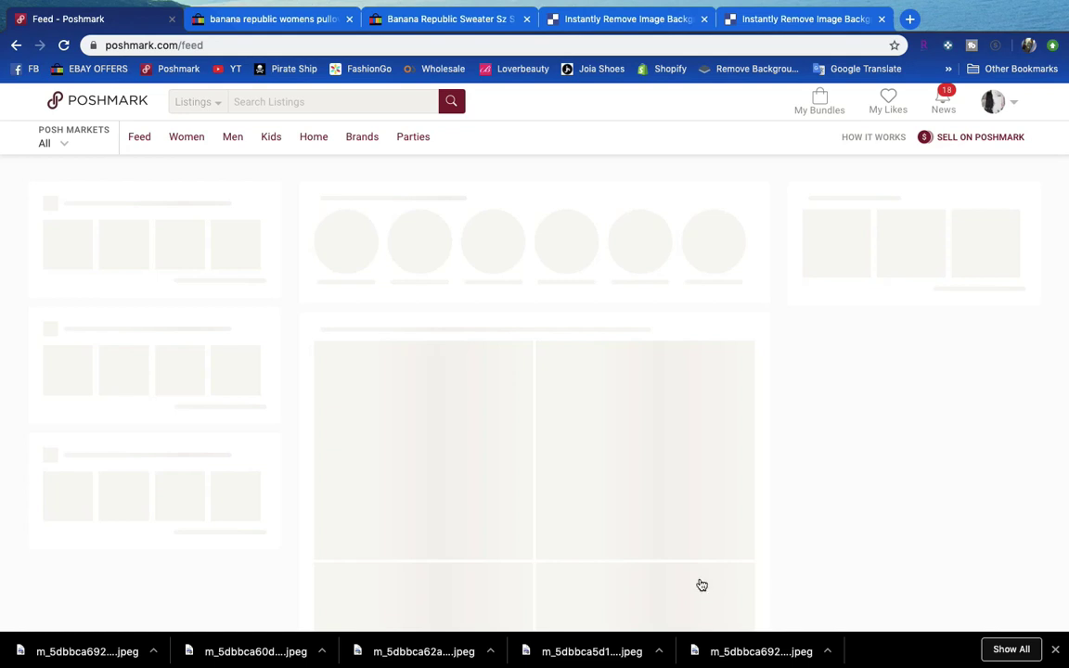
# Dismiss the downloads bar and open your own closet to browse its listings.
pyautogui.click(1054, 654)
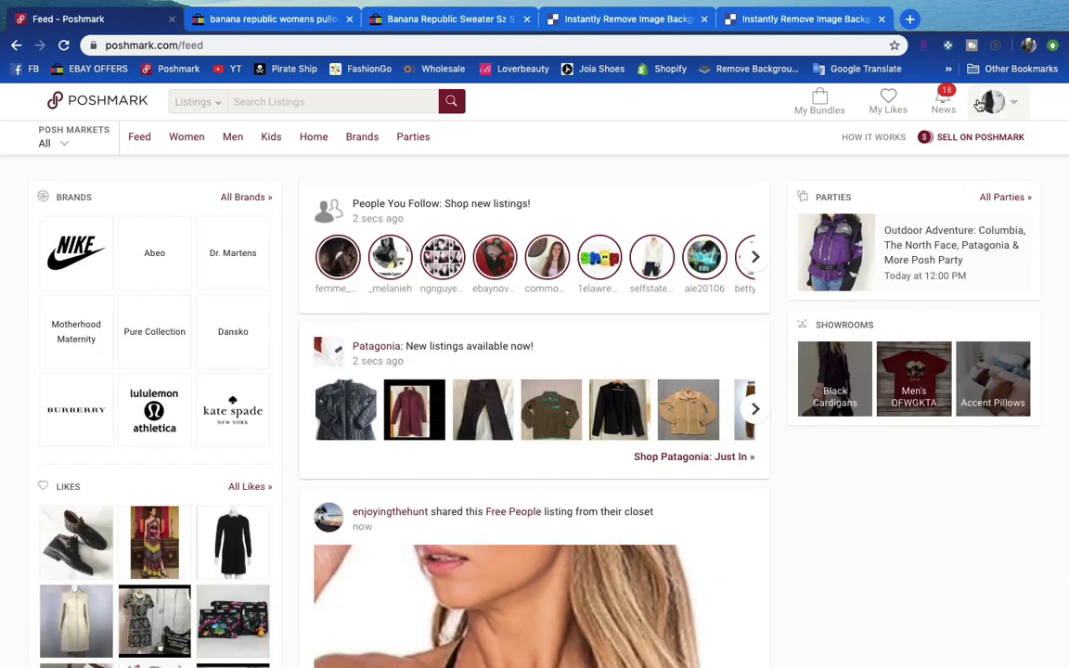
pyautogui.moveTo(993, 100)
pyautogui.click(931, 140)
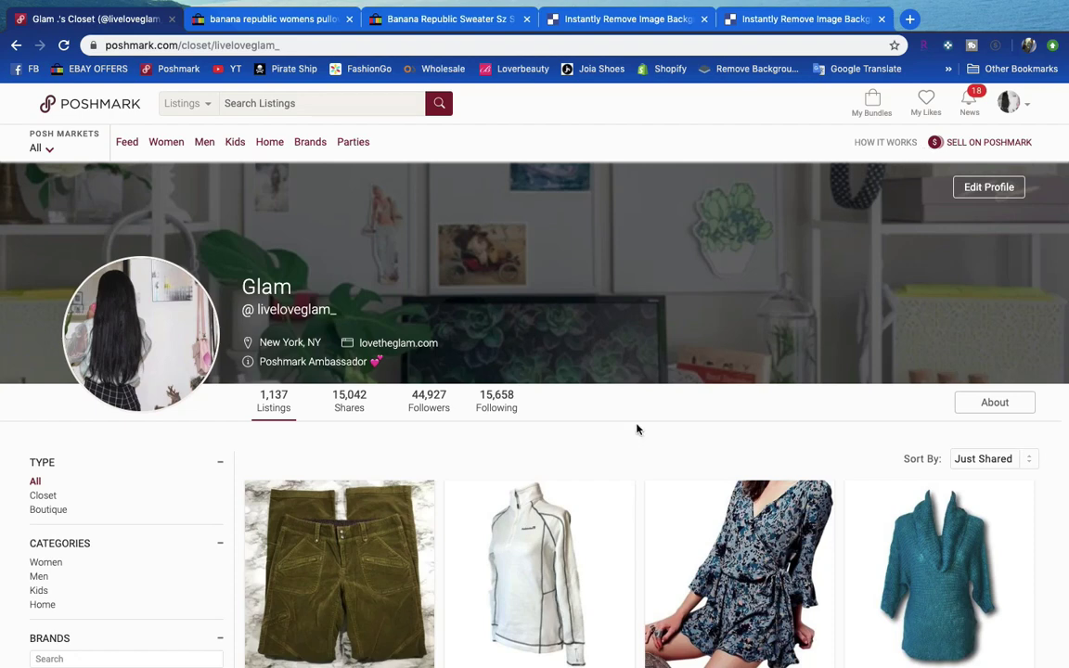
pyautogui.scroll(-5, 636, 429)
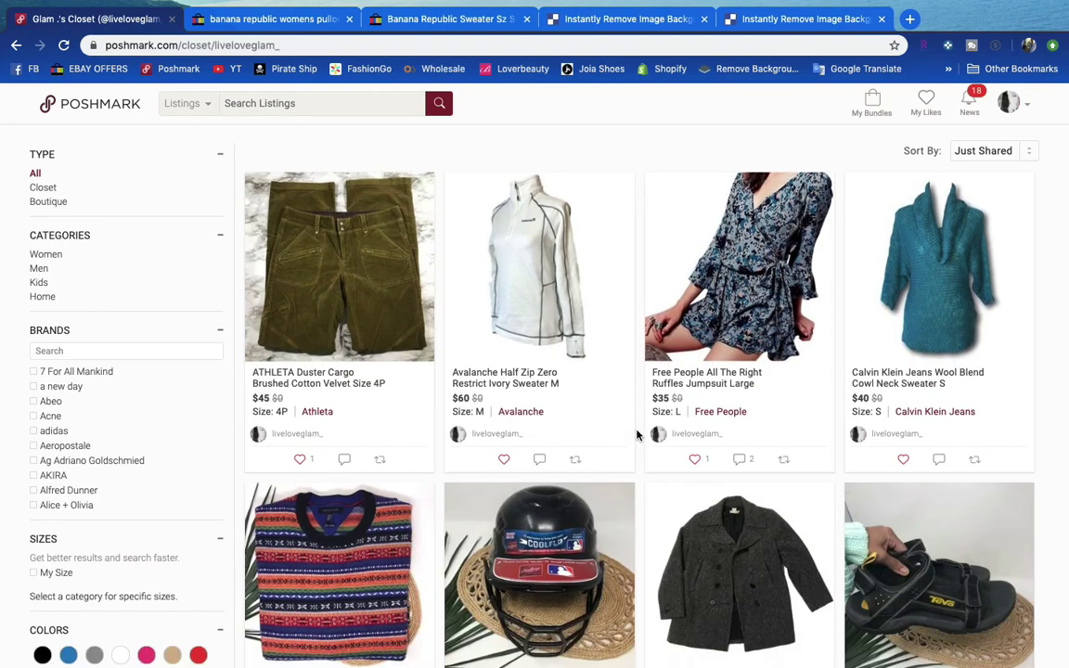
pyautogui.scroll(-8, 674, 522)
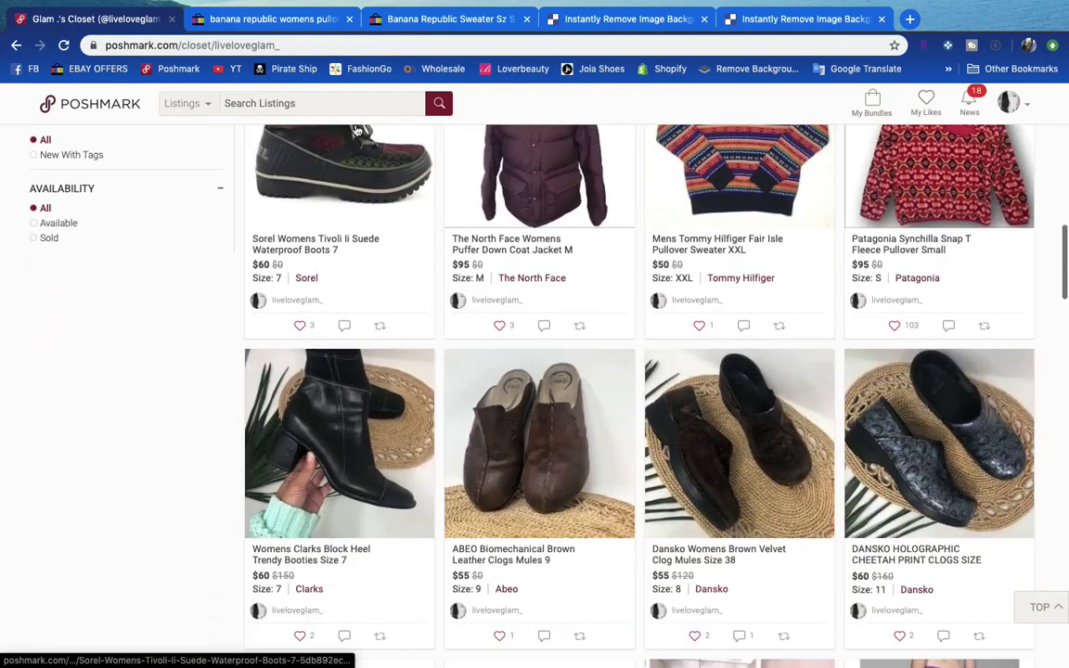
# Pin the eBay search results page in the browser and close the eBay sweater listing and both background-removal pages.
pyautogui.rightClick(258, 21)
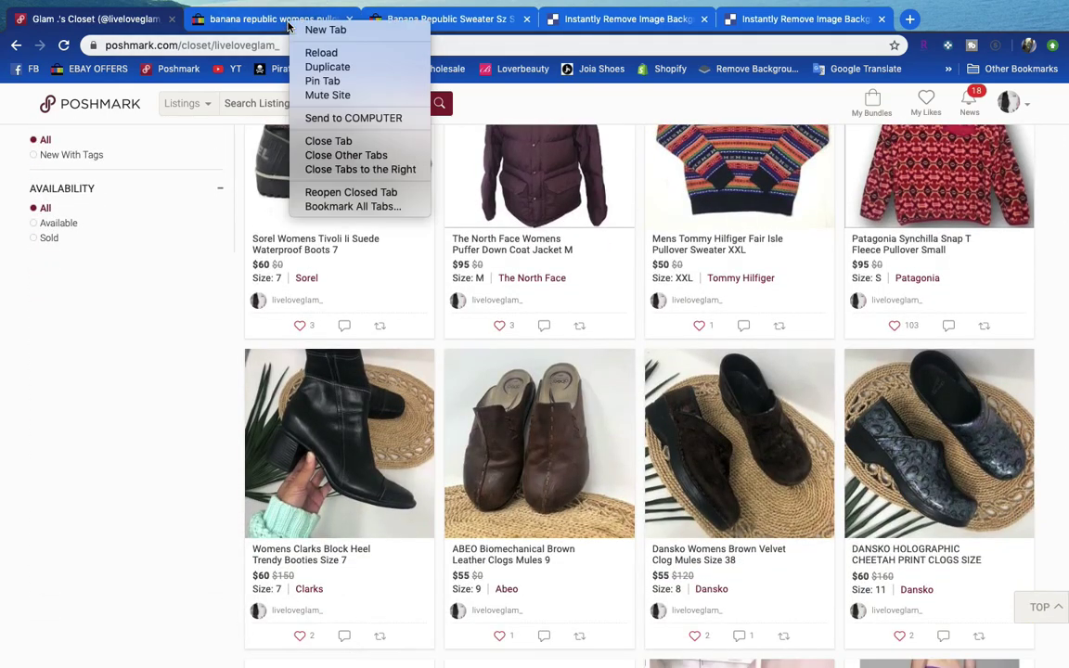
pyautogui.click(320, 138)
pyautogui.click(378, 19)
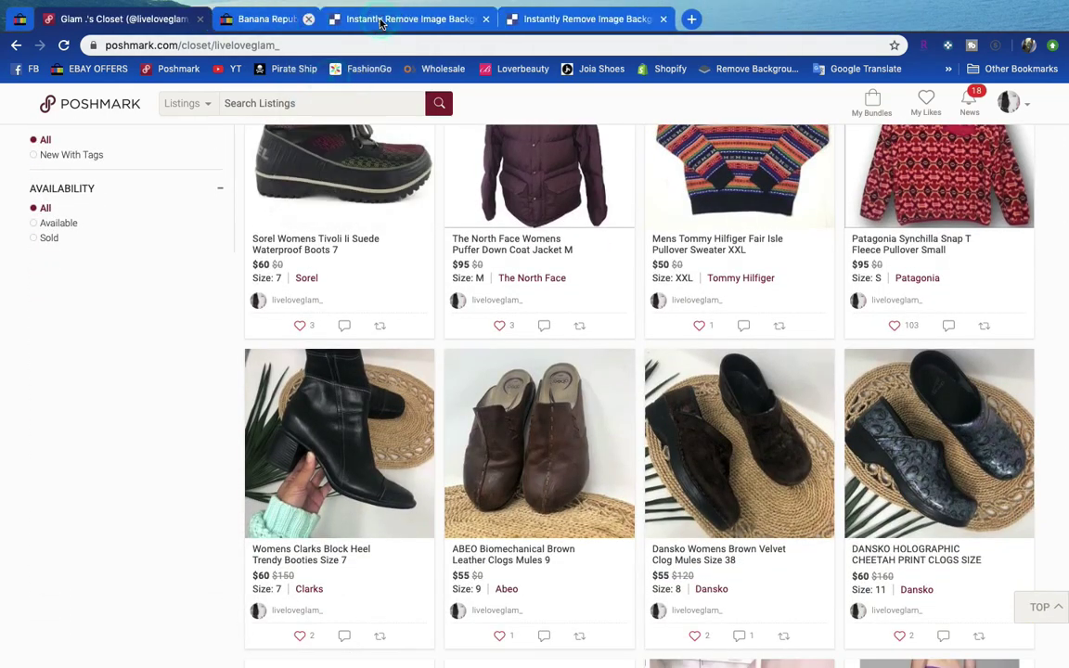
pyautogui.click(377, 20)
# Look through the closet's listings and sort them by Recently Price Dropped.
pyautogui.scroll(-11, 525, 268)
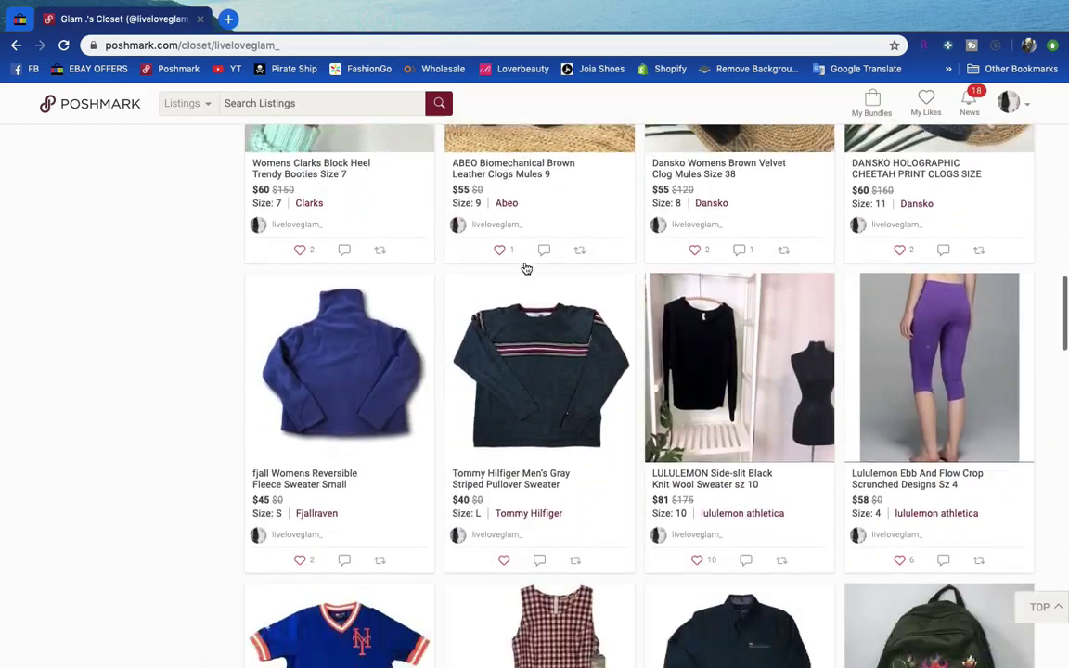
pyautogui.scroll(-12, 525, 268)
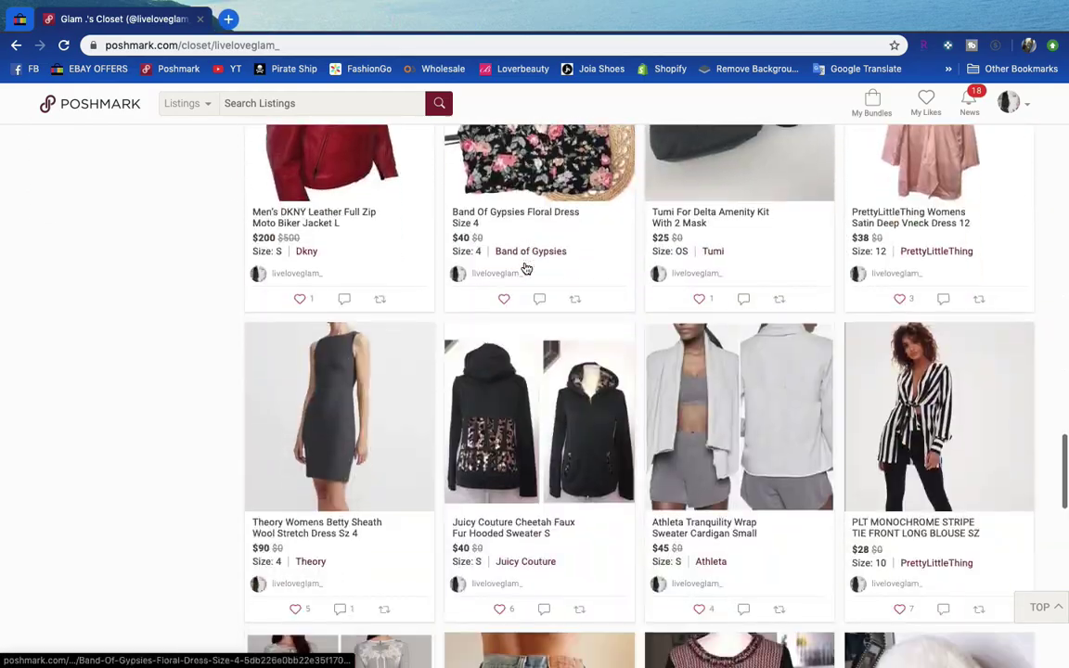
pyautogui.scroll(20, 526, 268)
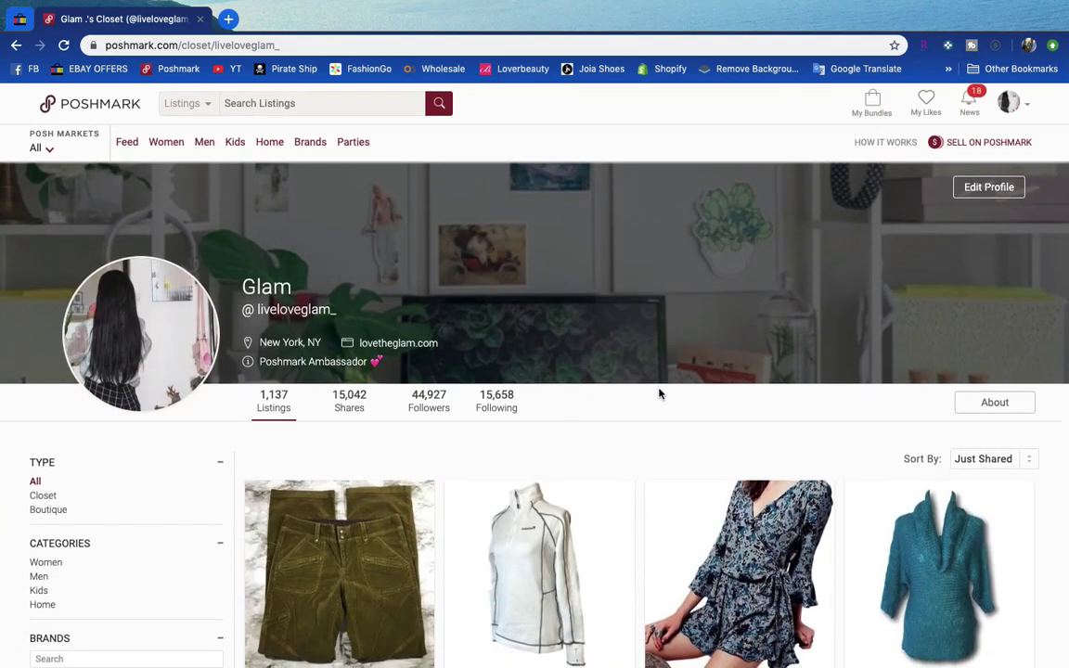
pyautogui.scroll(-3, 659, 395)
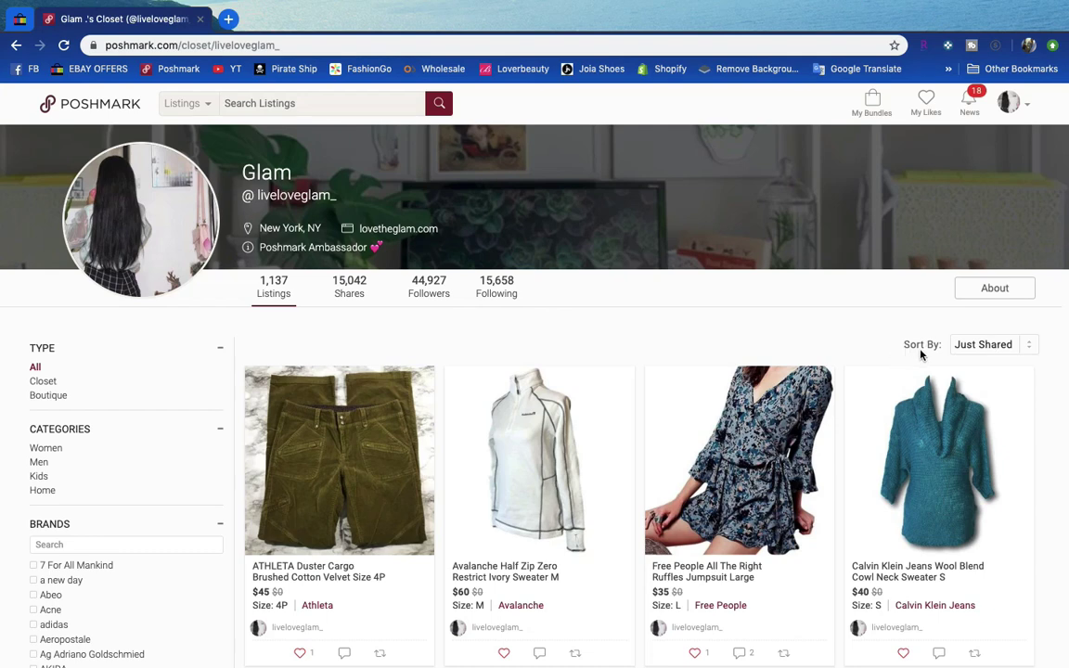
pyautogui.click(1021, 347)
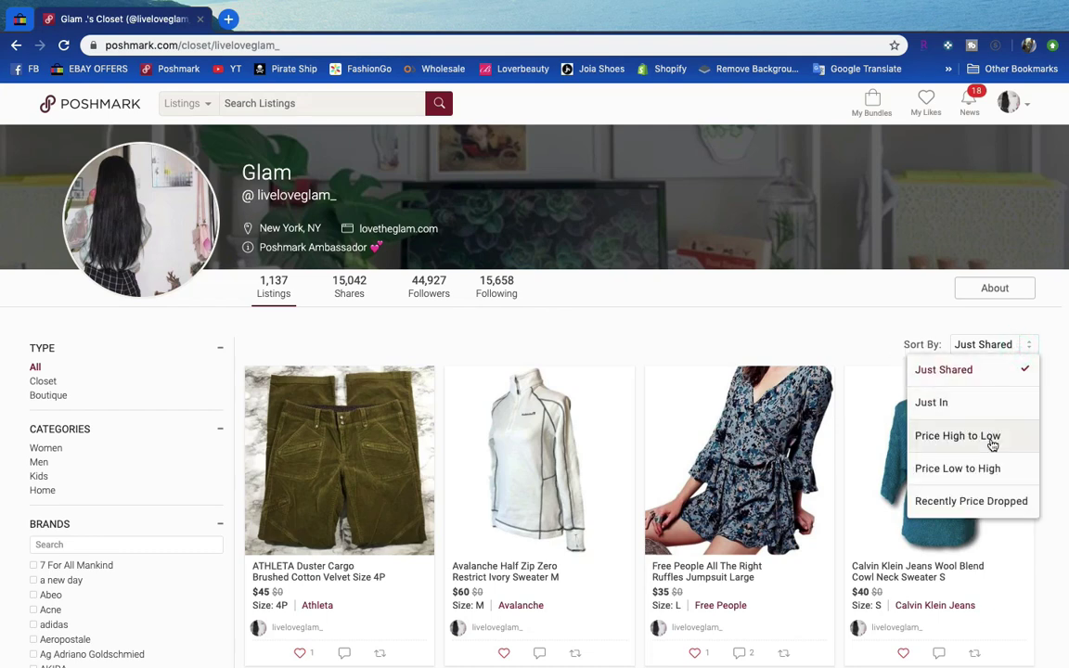
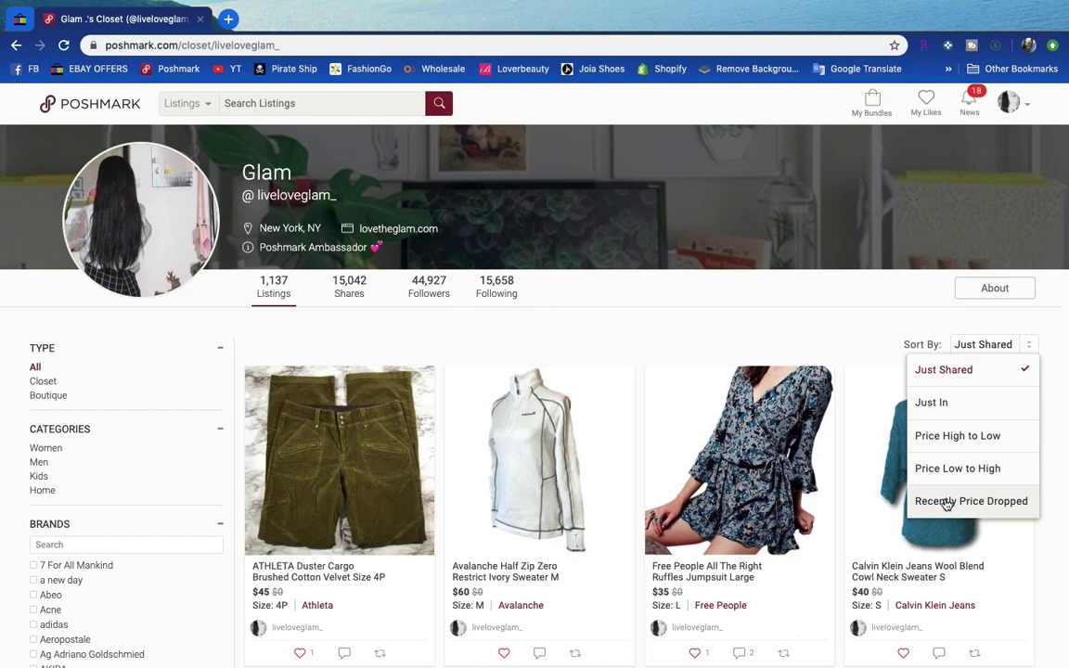
pyautogui.click(947, 502)
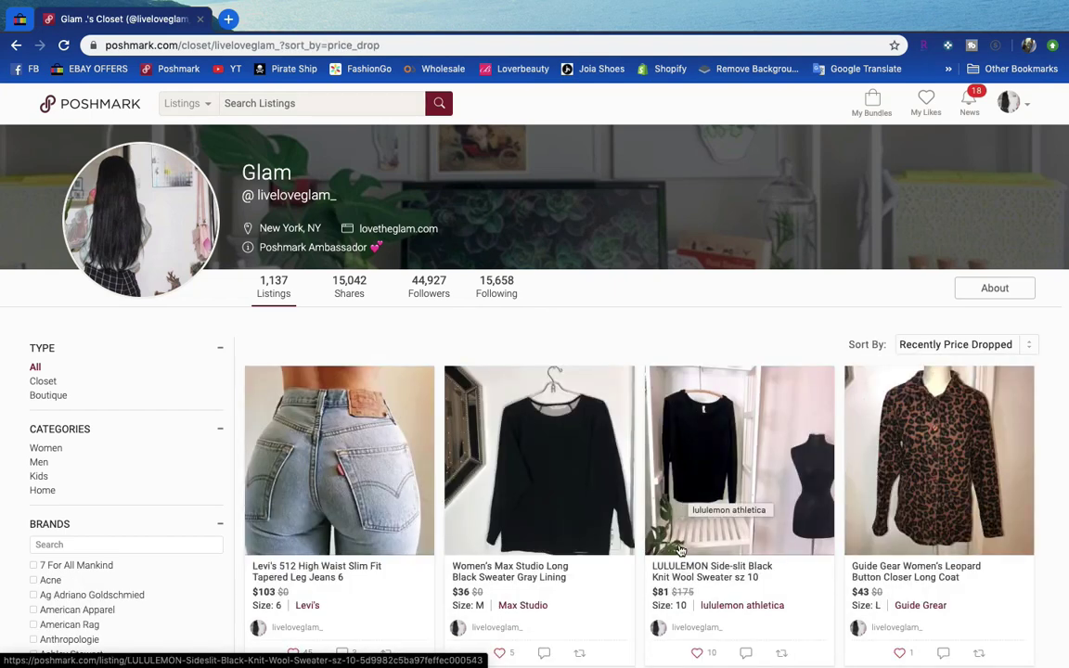
# Filter the closet's price-dropped listings by availability to show only Available items.
pyautogui.scroll(-5, 696, 492)
pyautogui.scroll(-3, 680, 549)
pyautogui.scroll(3, 371, 519)
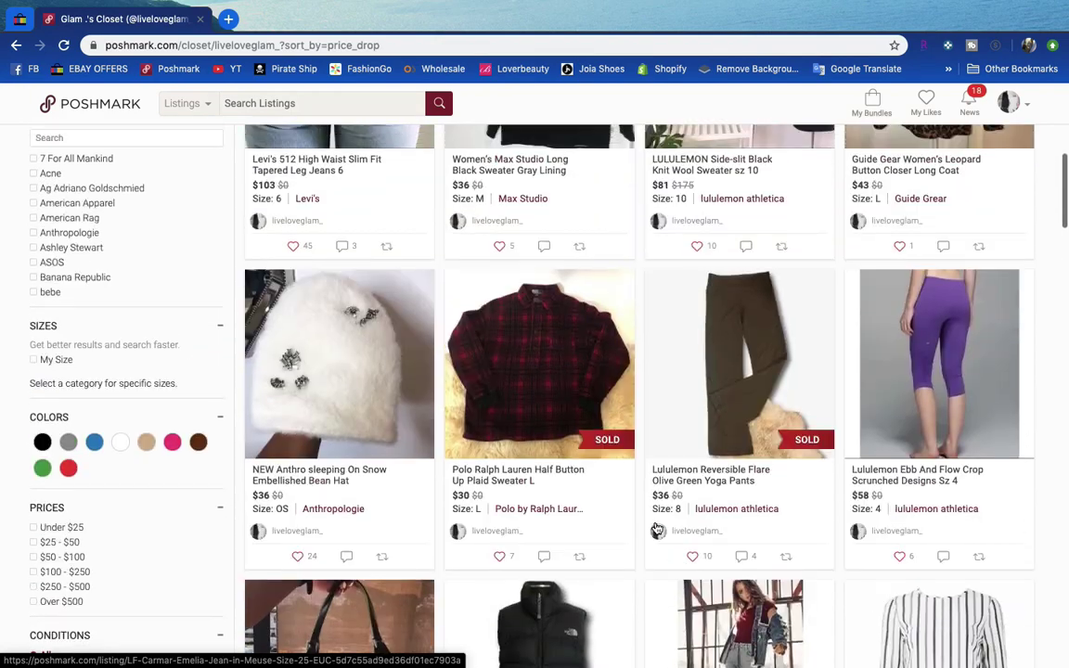
pyautogui.scroll(-3, 91, 515)
pyautogui.click(38, 564)
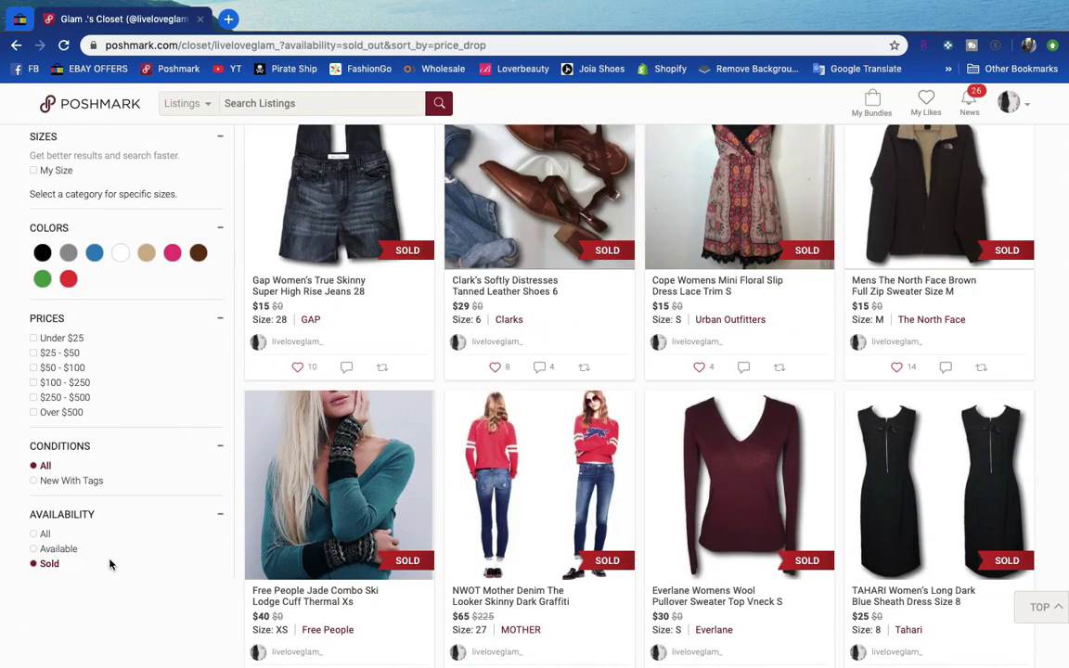
pyautogui.click(39, 549)
# Open the Women's Max Studio Long Black Sweater Gray Lining listing and review its description and shipping/discount details.
pyautogui.scroll(6, 616, 348)
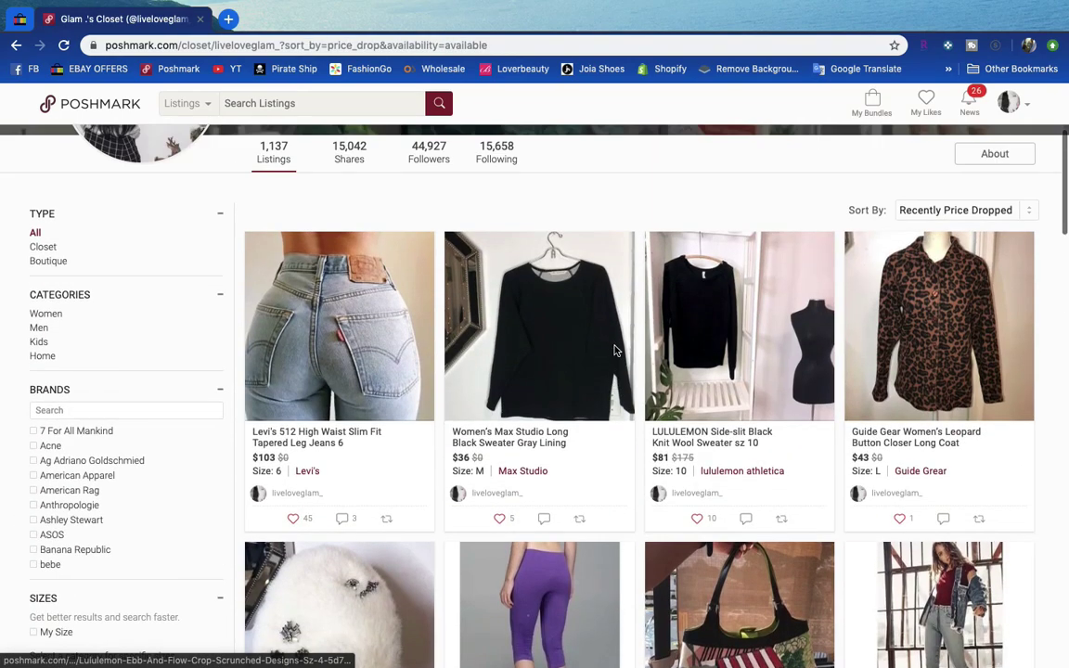
pyautogui.scroll(-1, 630, 466)
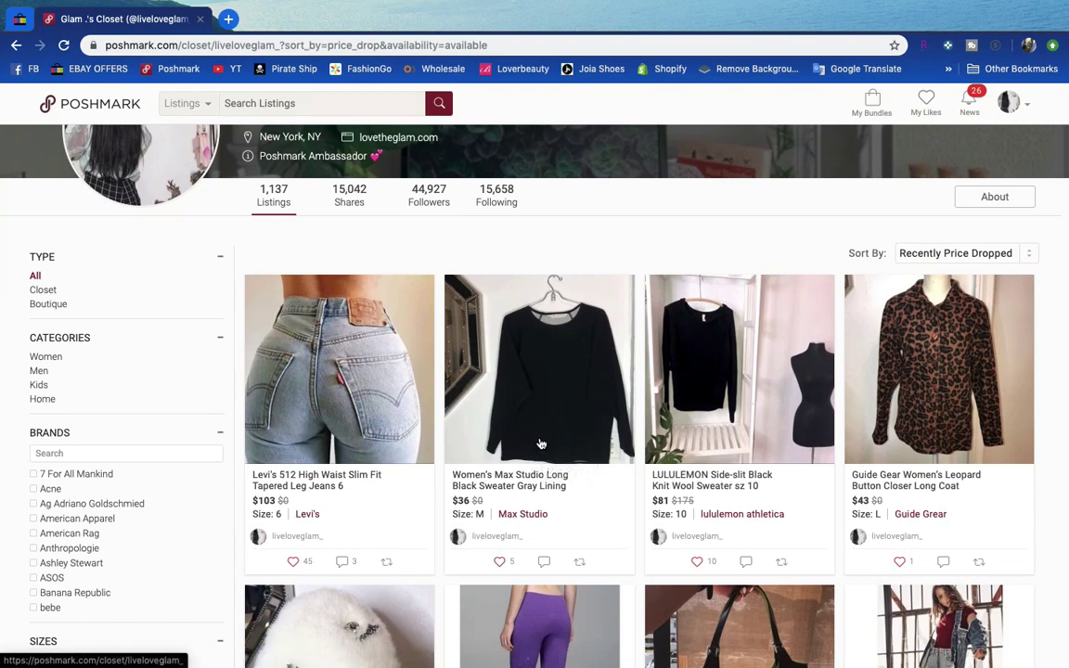
pyautogui.click(553, 416)
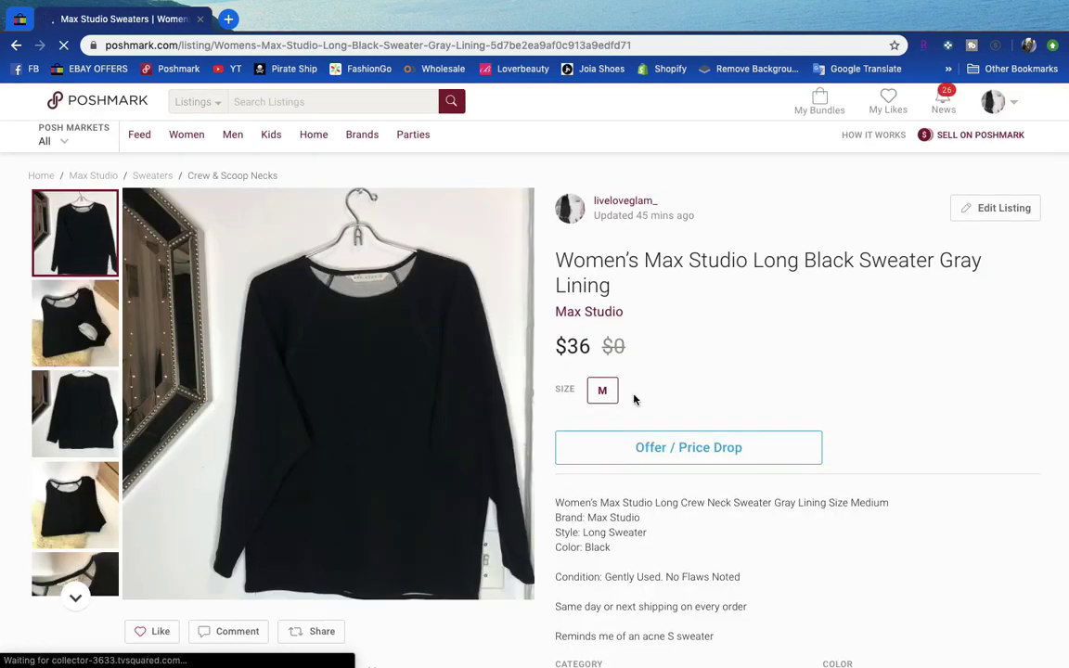
pyautogui.scroll(-5, 650, 529)
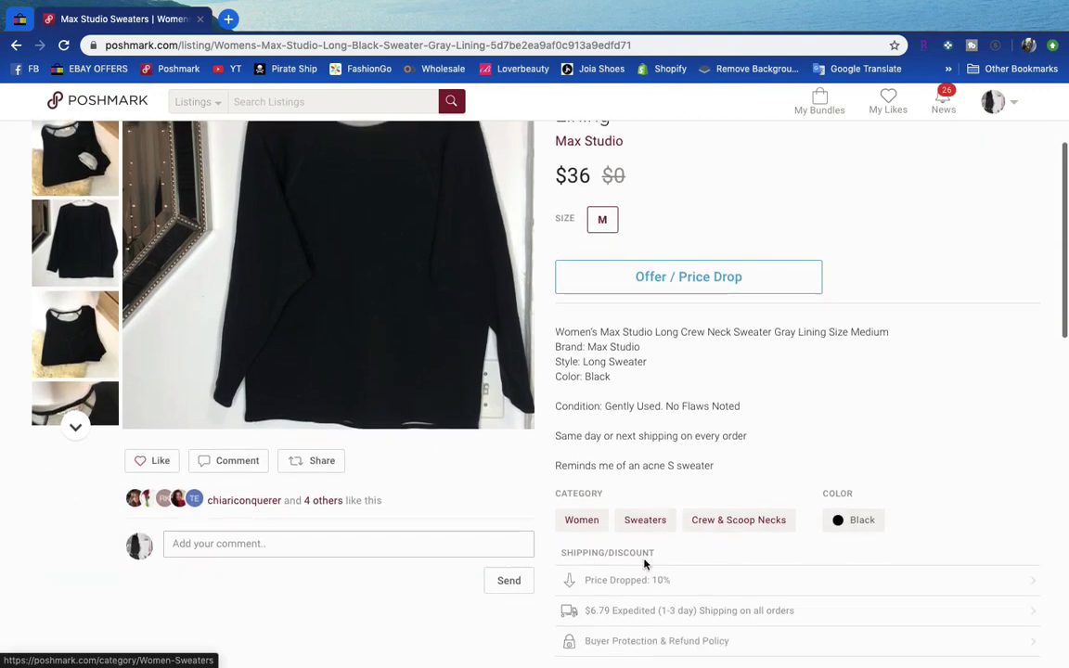
pyautogui.scroll(-1, 645, 568)
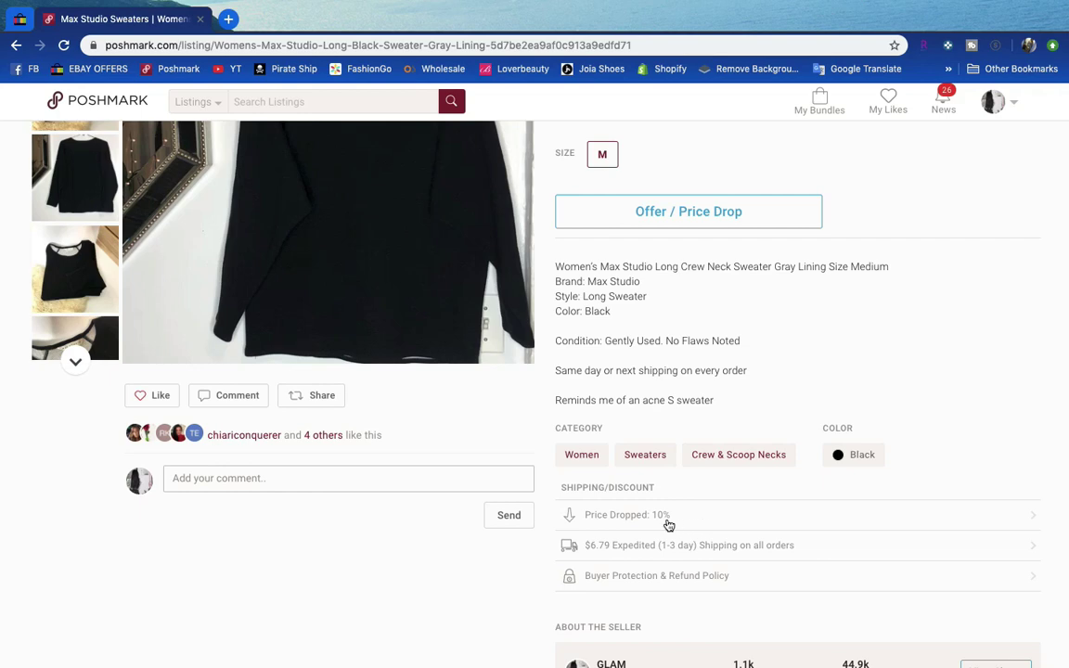
pyautogui.scroll(5, 473, 454)
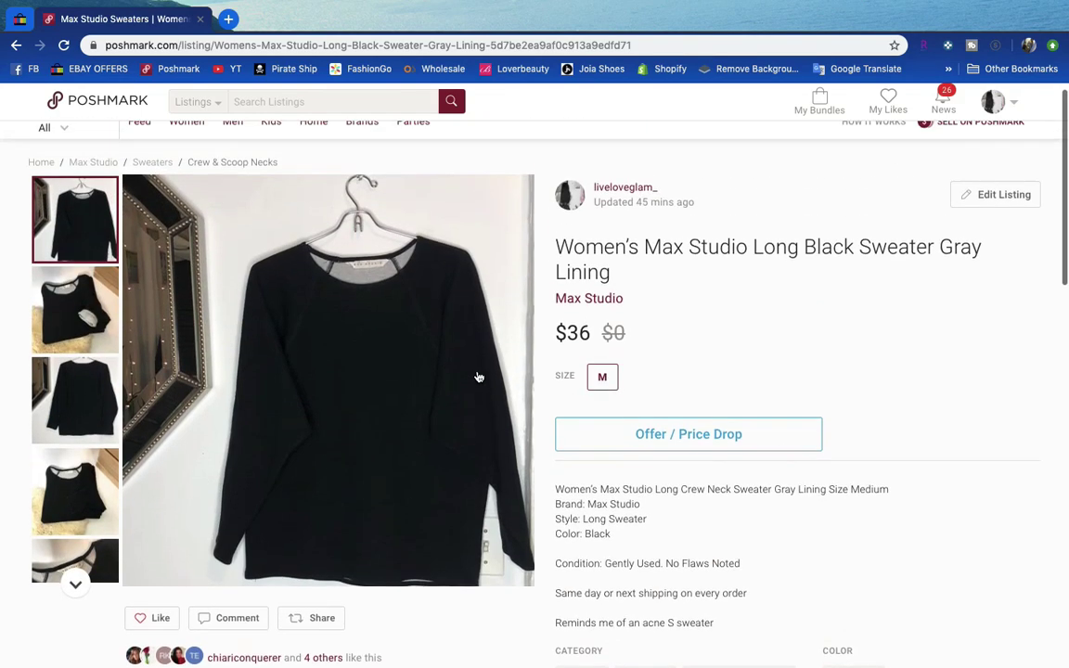
# Save the black sweater's hanging front-view photo and the folded photo showing the gray cuff lining to the Desktop as JPEG images.
pyautogui.rightClick(378, 338)
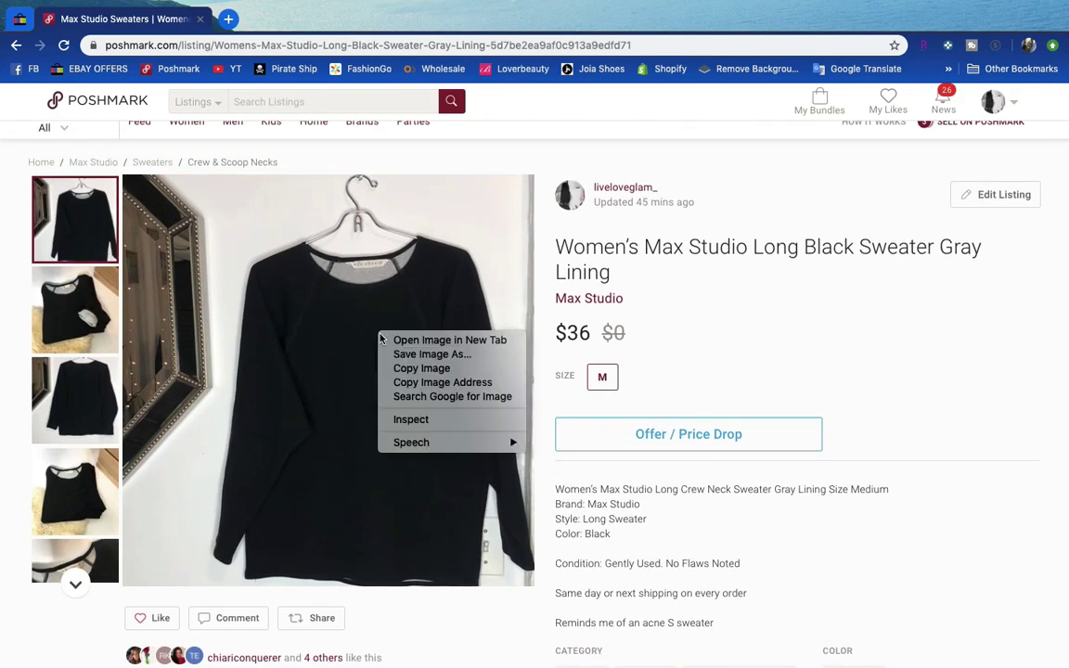
pyautogui.click(406, 351)
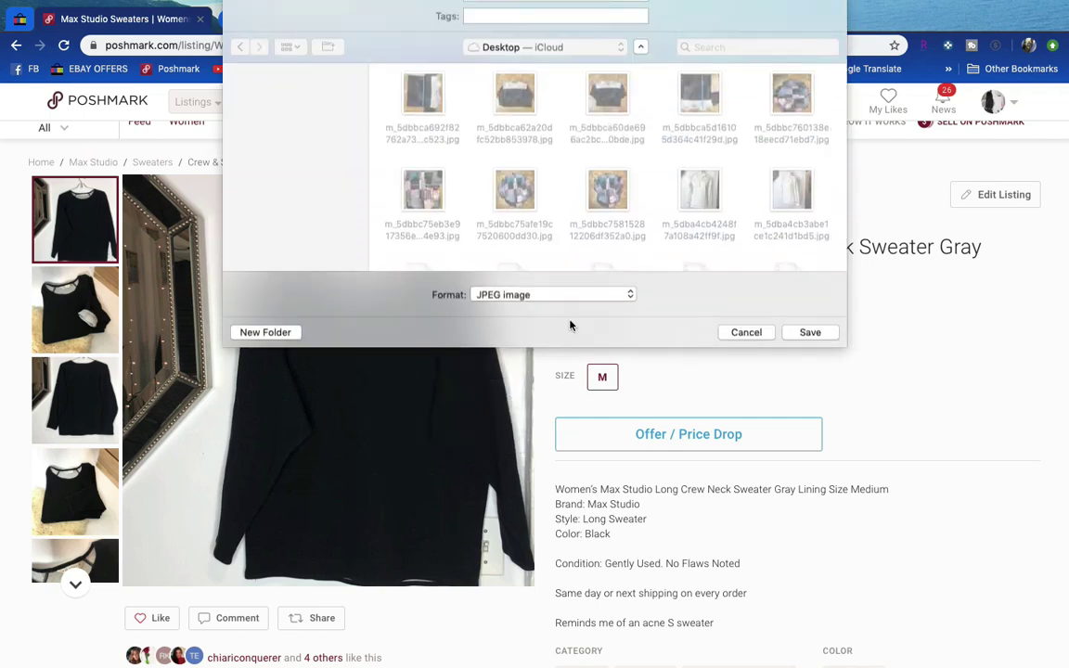
pyautogui.click(798, 359)
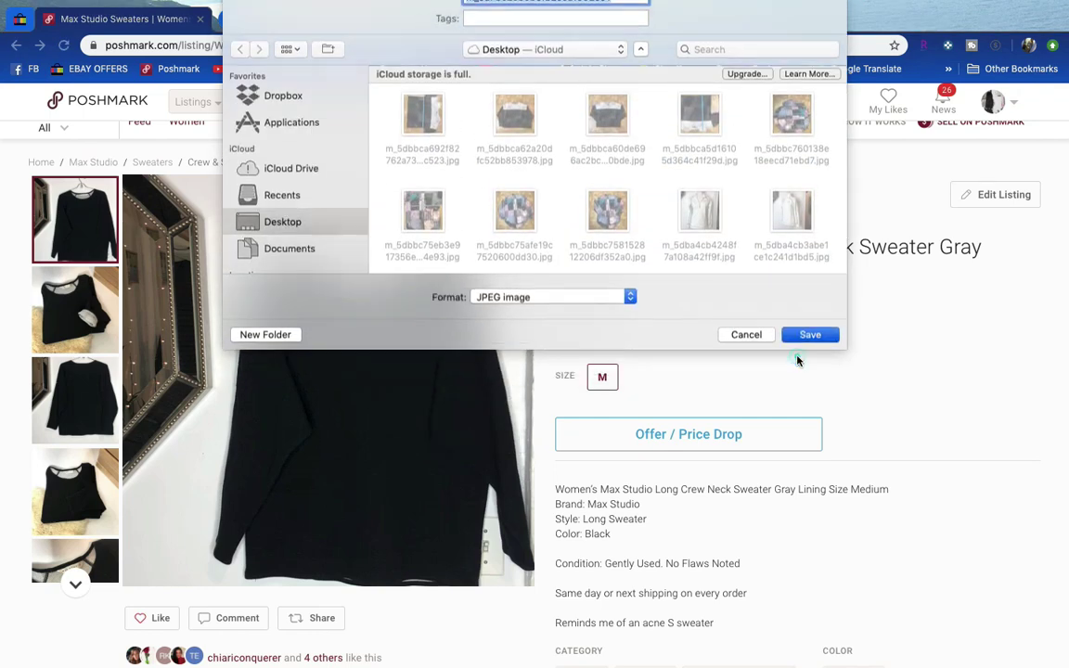
pyautogui.rightClick(270, 334)
pyautogui.click(324, 353)
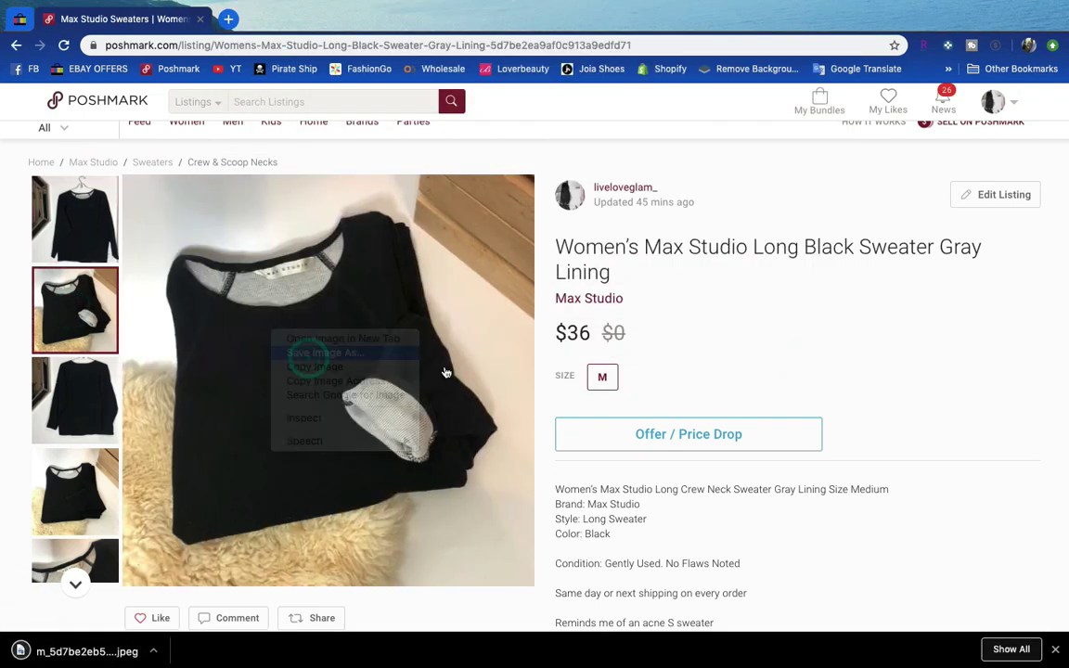
pyautogui.click(806, 359)
# Save the black sweater's back-view photo and the second folded photo to the Desktop as JPEG images.
pyautogui.click(65, 417)
pyautogui.rightClick(346, 327)
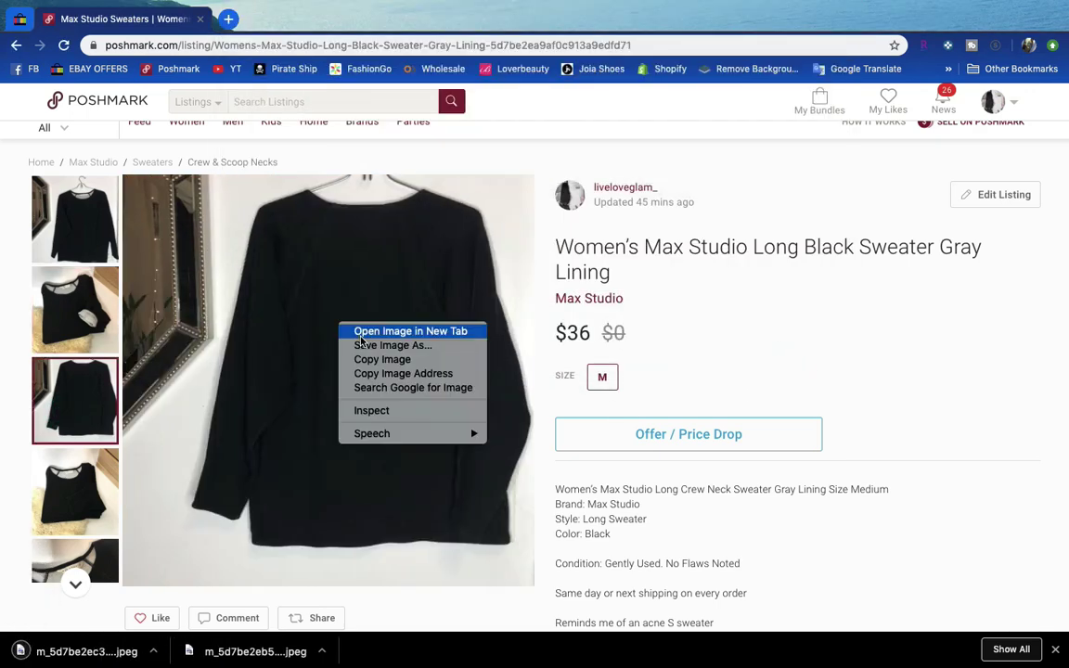
pyautogui.click(385, 346)
pyautogui.click(805, 359)
pyautogui.click(68, 490)
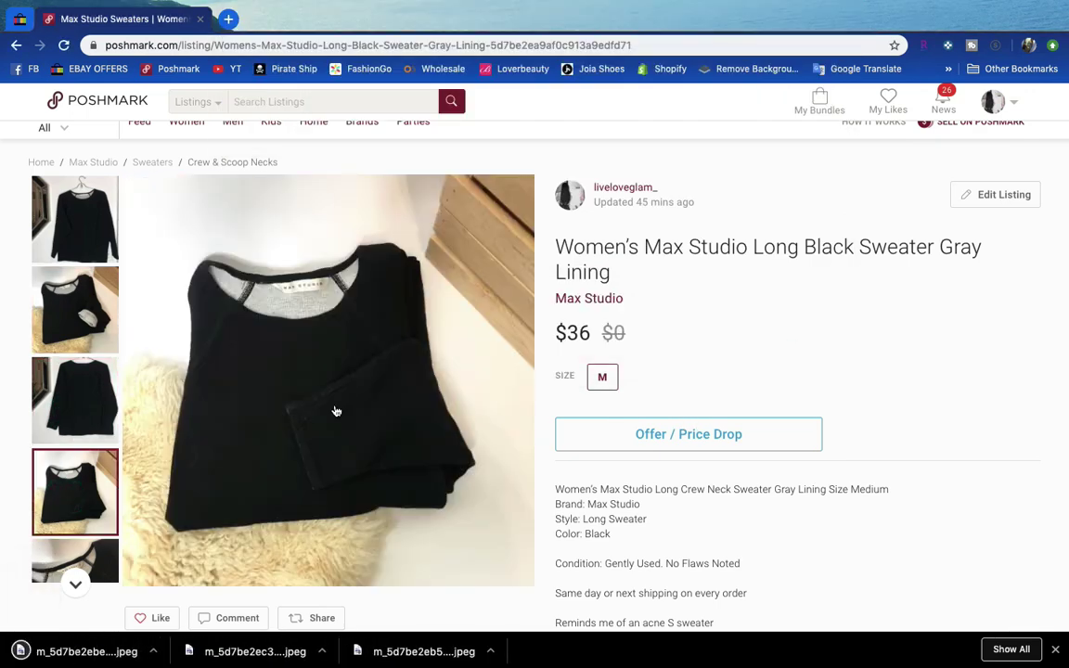
pyautogui.rightClick(334, 410)
pyautogui.click(358, 425)
pyautogui.click(795, 367)
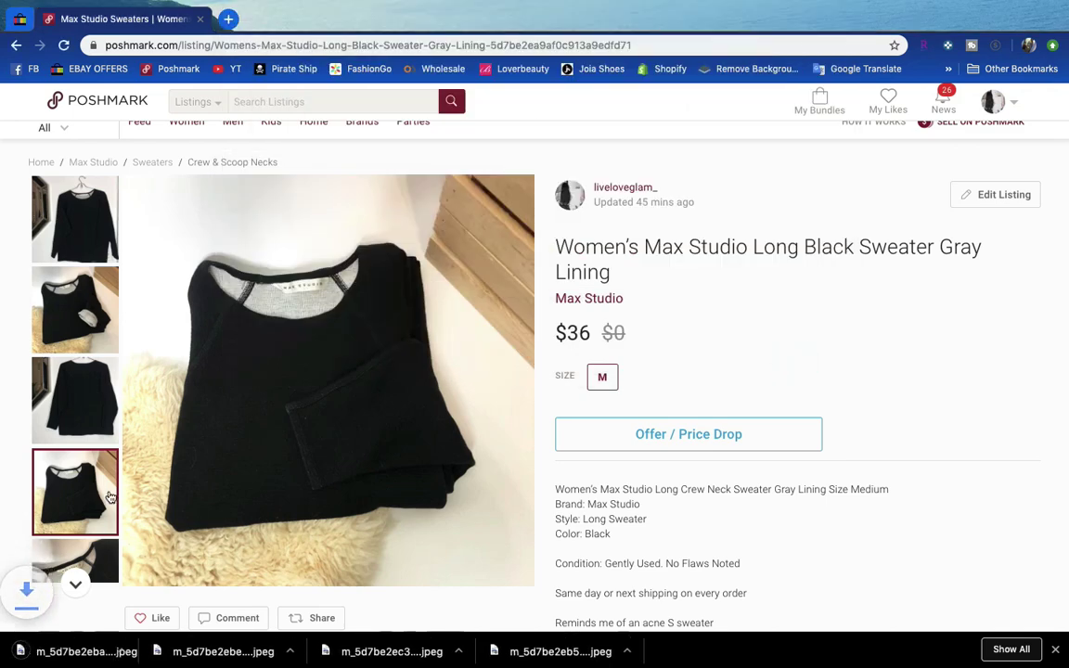
# Save the black sweater's neckline close-up and cuff-lining close-up photos to the Desktop as JPEG images.
pyautogui.click(75, 561)
pyautogui.rightClick(281, 456)
pyautogui.click(306, 481)
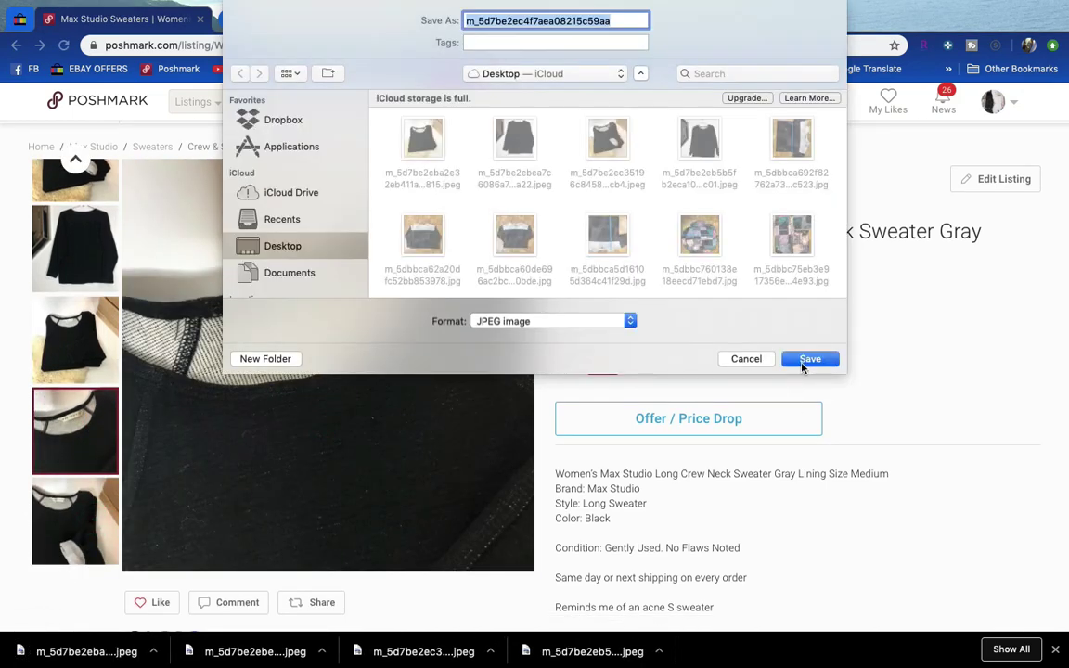
pyautogui.click(803, 360)
pyautogui.click(280, 434)
pyautogui.rightClick(279, 435)
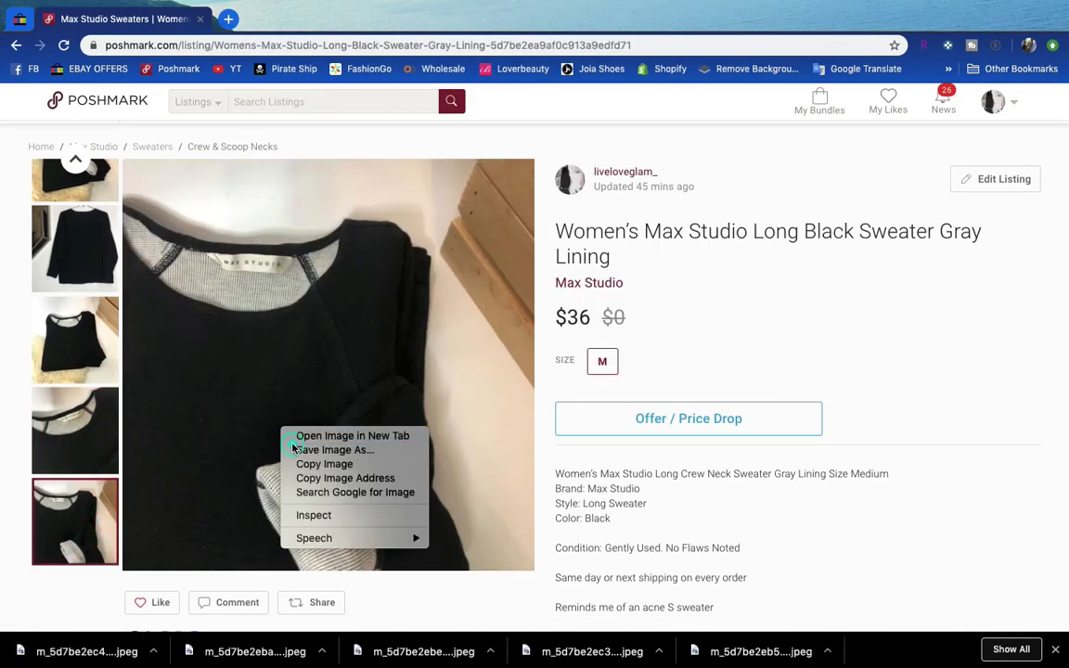
pyautogui.click(306, 449)
pyautogui.press('Return')
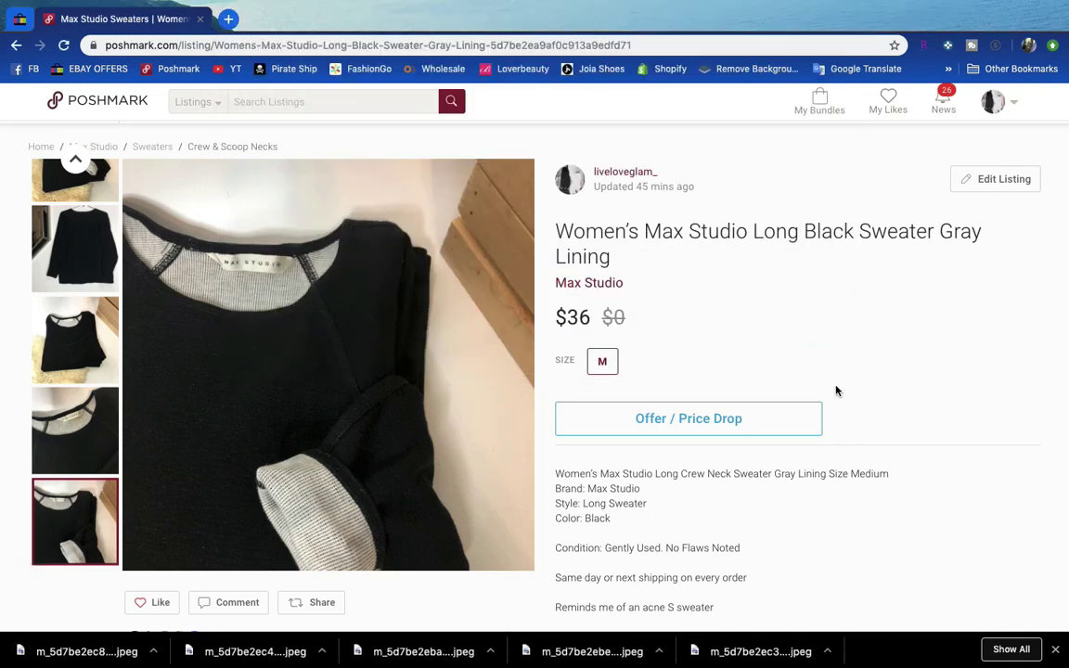
# Open the Max Studio sweater listing for editing and copy its full description text.
pyautogui.scroll(-3, 417, 454)
pyautogui.scroll(4, 666, 495)
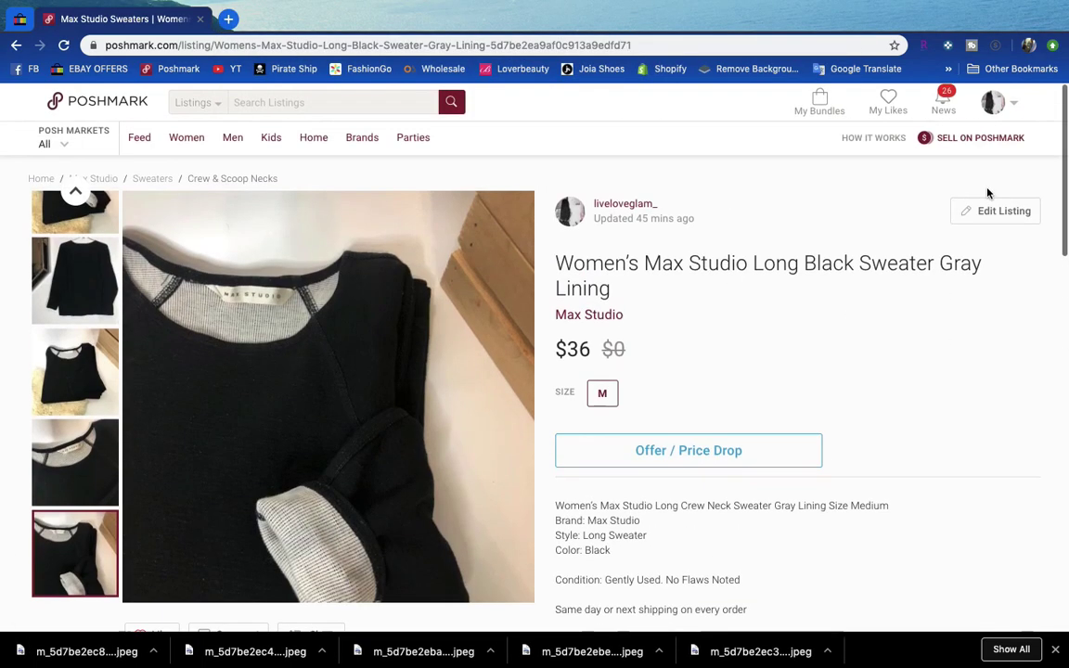
pyautogui.click(1000, 210)
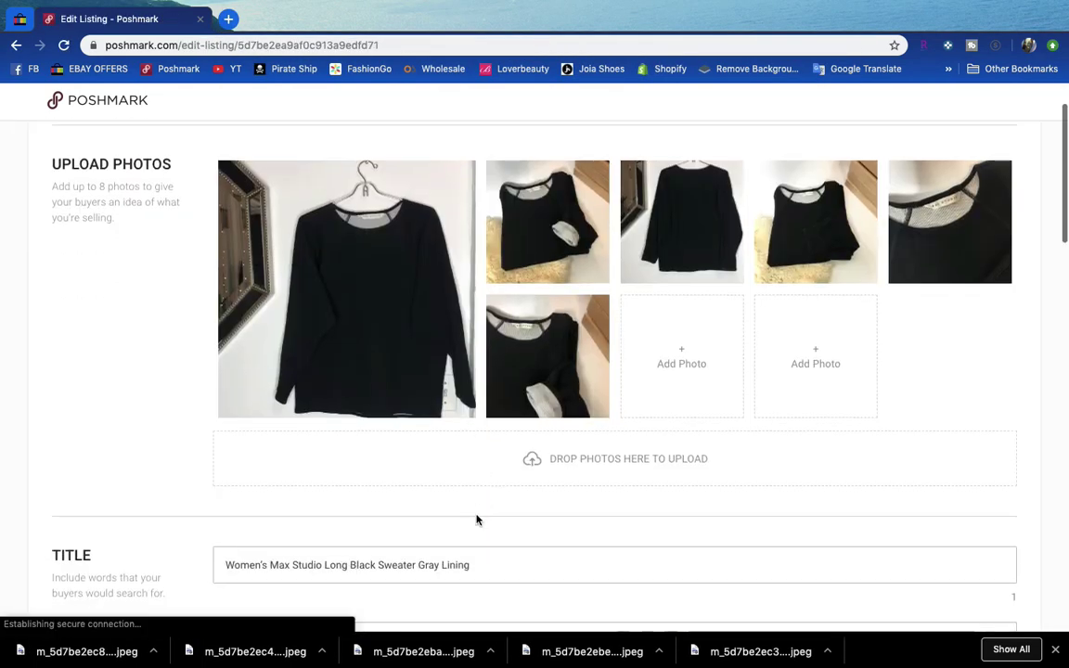
pyautogui.scroll(-3, 477, 513)
pyautogui.click(476, 514)
pyautogui.hotkey('ctrl', 'a')
pyautogui.hotkey('ctrl', 'c')
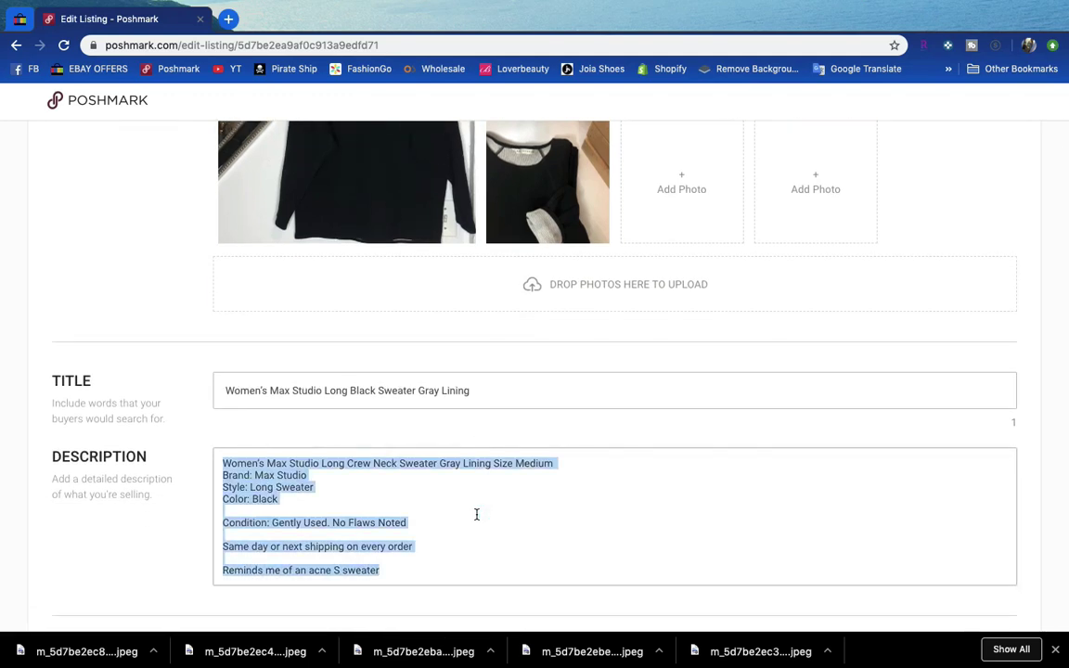
# Delete the old Max Studio sweater listing from its edit page and confirm the deletion.
pyautogui.scroll(-15, 476, 515)
pyautogui.scroll(9, 476, 516)
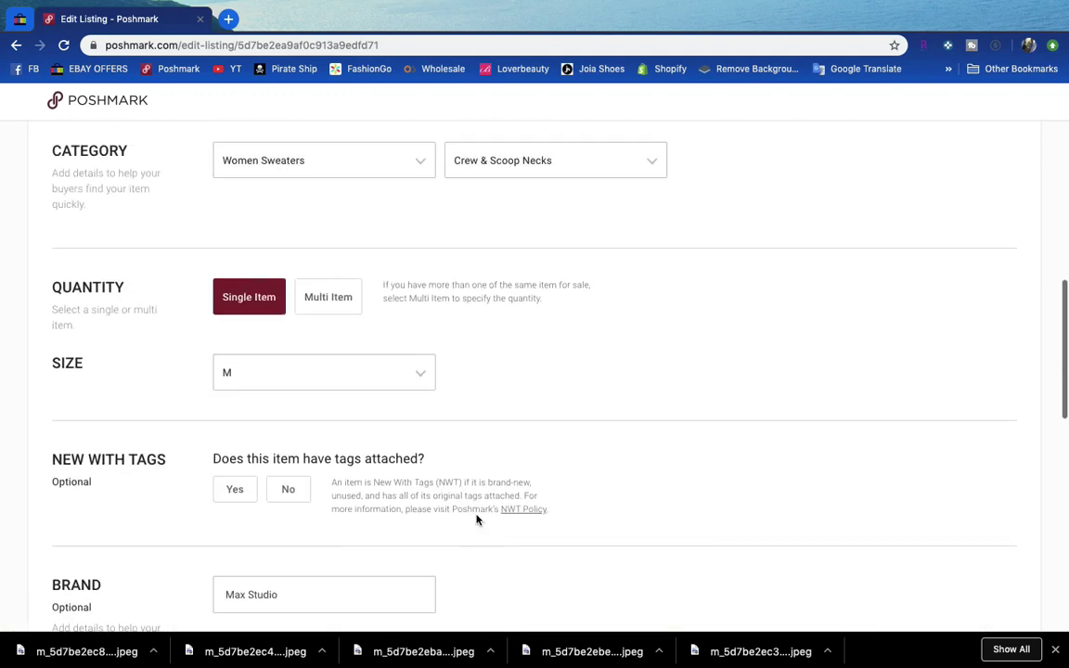
pyautogui.scroll(-10, 477, 519)
pyautogui.click(111, 612)
pyautogui.click(622, 419)
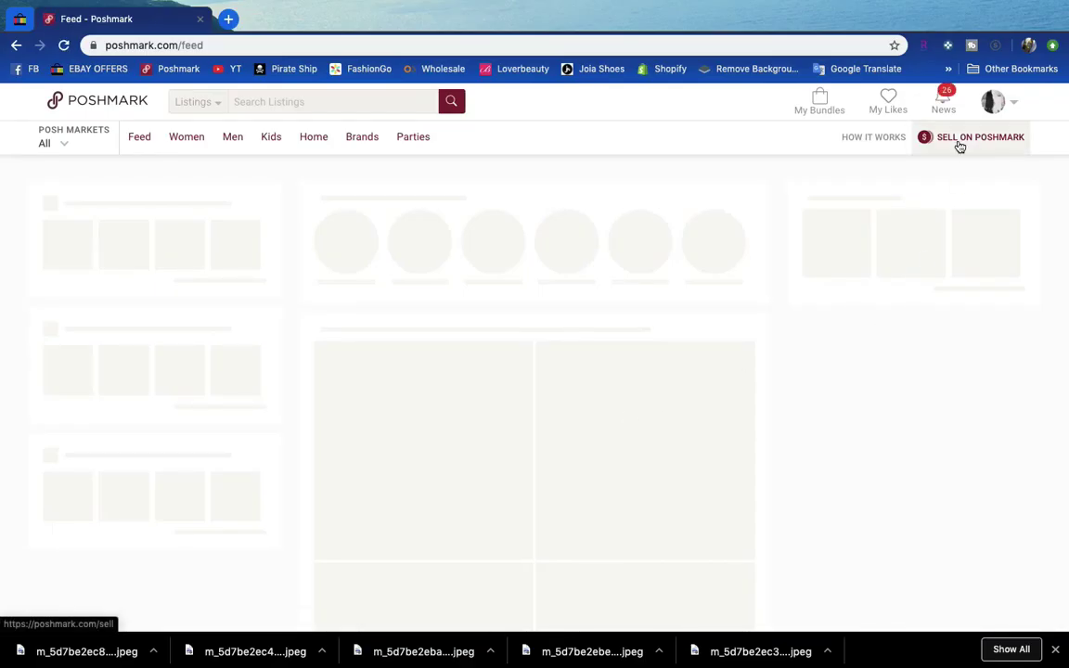
# Start a new Poshmark listing and upload the six black sweater photos from the Desktop.
pyautogui.click(959, 145)
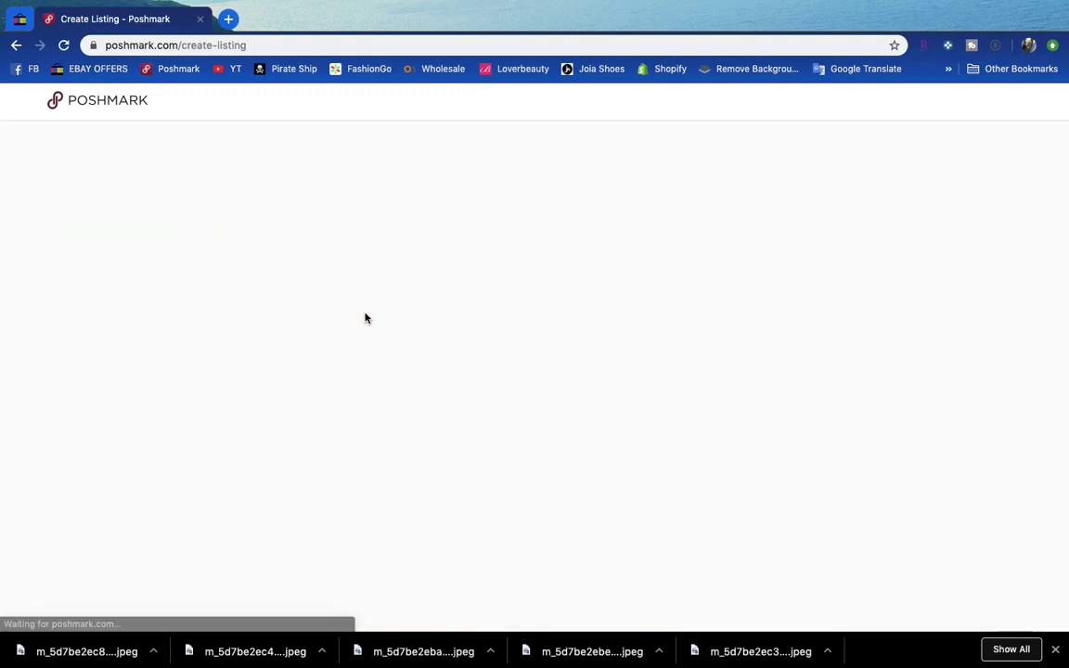
pyautogui.scroll(-4, 381, 430)
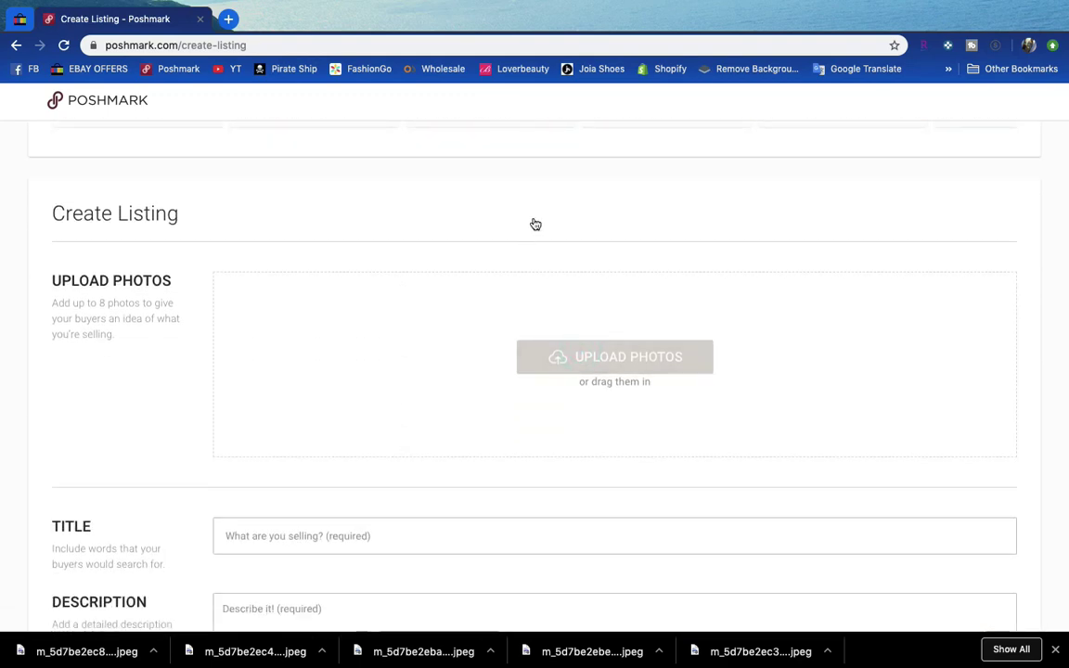
pyautogui.click(536, 223)
pyautogui.scroll(-3, 544, 71)
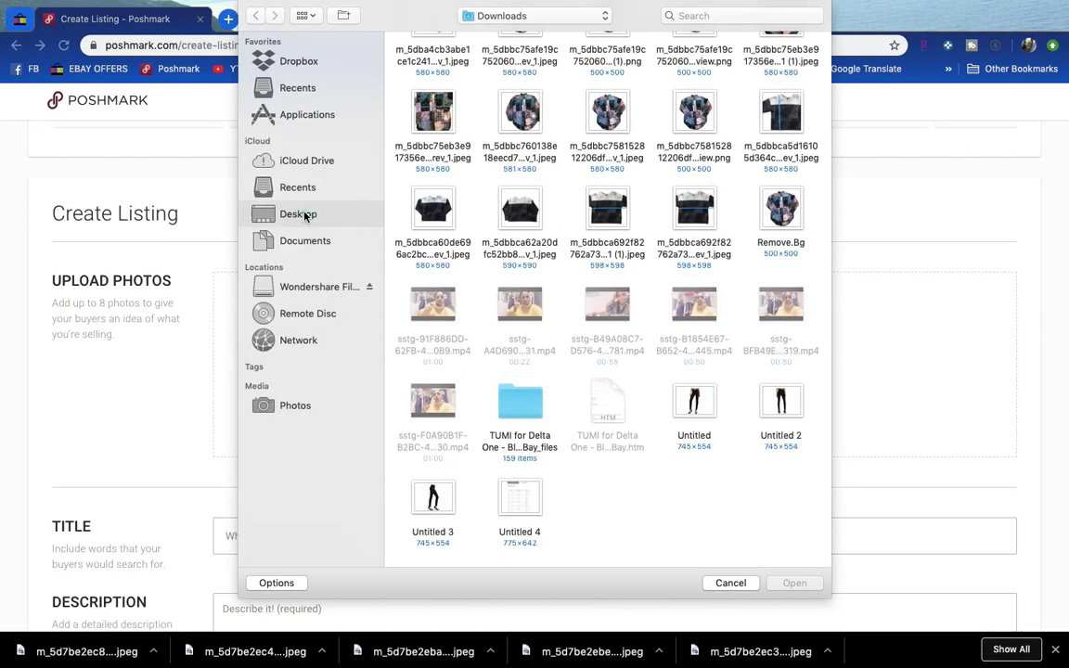
pyautogui.click(305, 215)
pyautogui.moveTo(814, 86); pyautogui.dragTo(429, 102)
pyautogui.keyDown('super'); pyautogui.click(433, 176); pyautogui.keyUp('super')
pyautogui.click(795, 583)
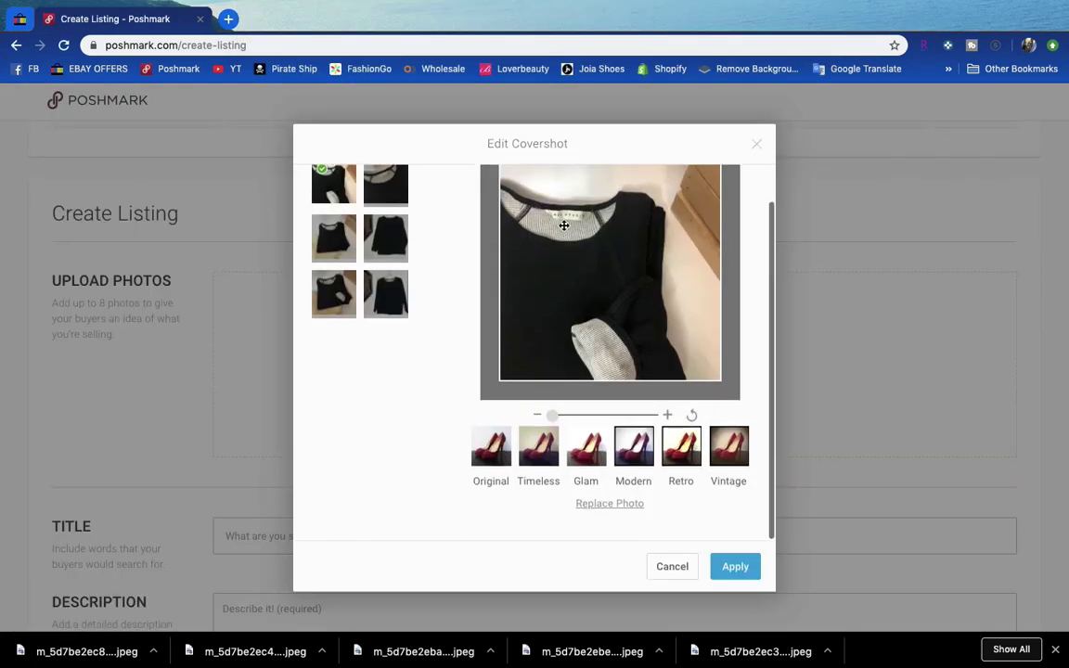
# Set the folded photo on the fur rug showing the gray cuff lining as the covershot and apply it.
pyautogui.scroll(2, 338, 264)
pyautogui.click(334, 329)
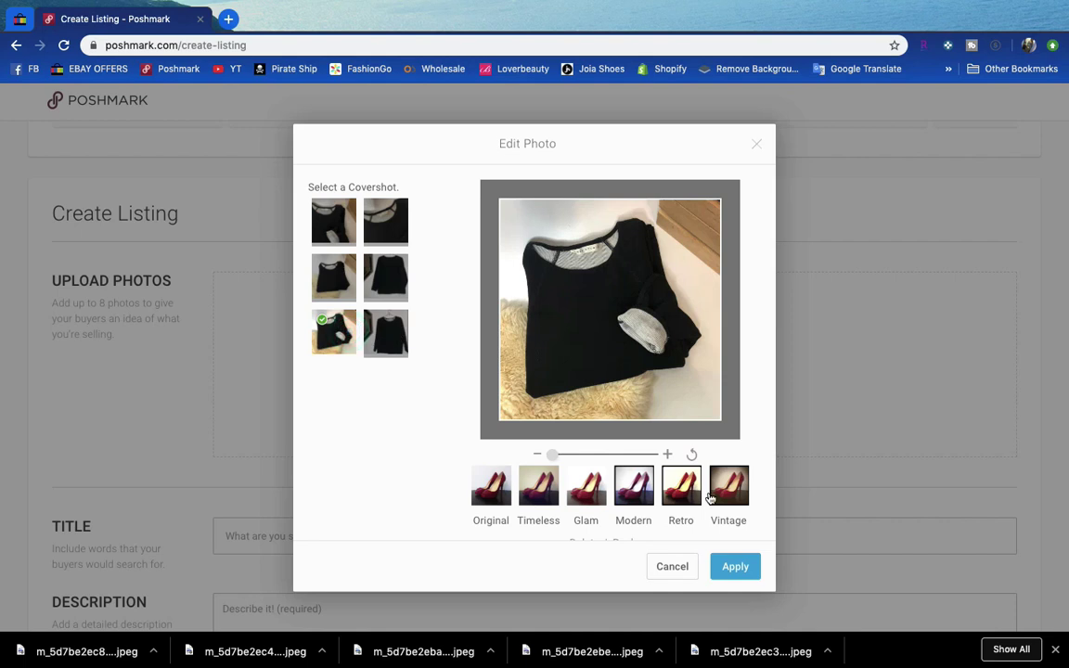
pyautogui.scroll(2, 659, 295)
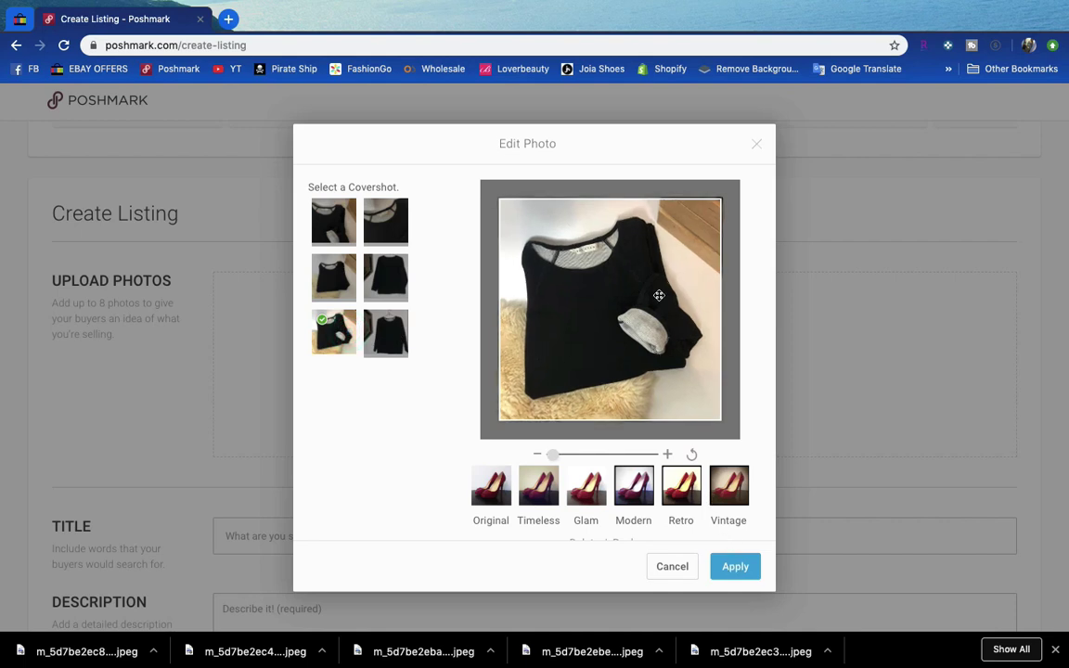
pyautogui.click(735, 566)
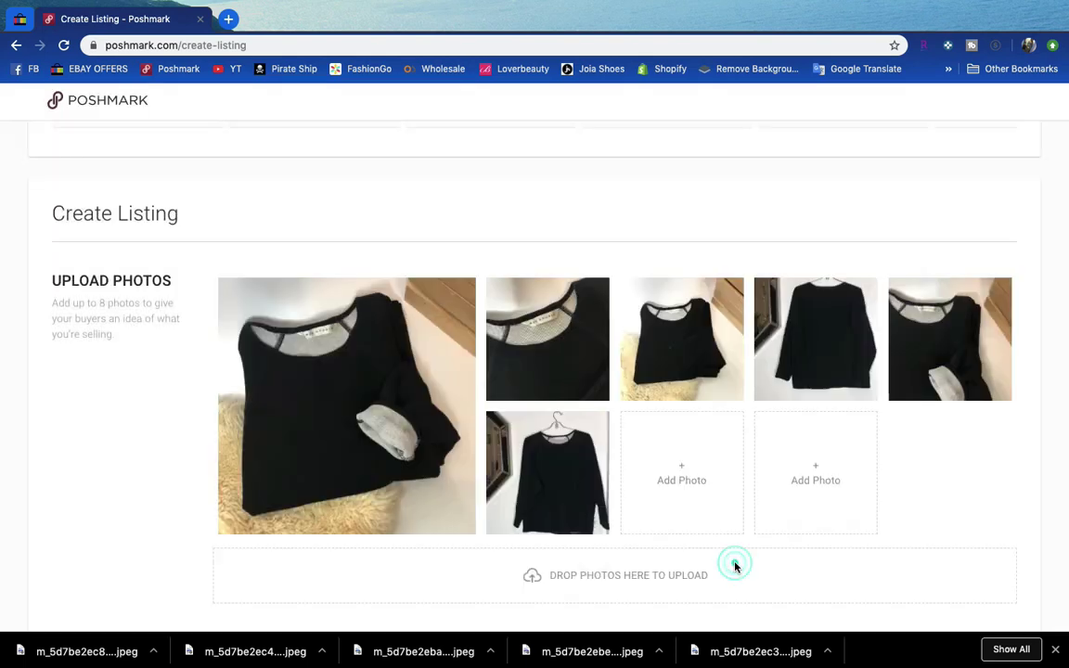
# Paste the copied Max Studio sweater text into the new listing's description.
pyautogui.scroll(-3, 723, 382)
pyautogui.click(533, 492)
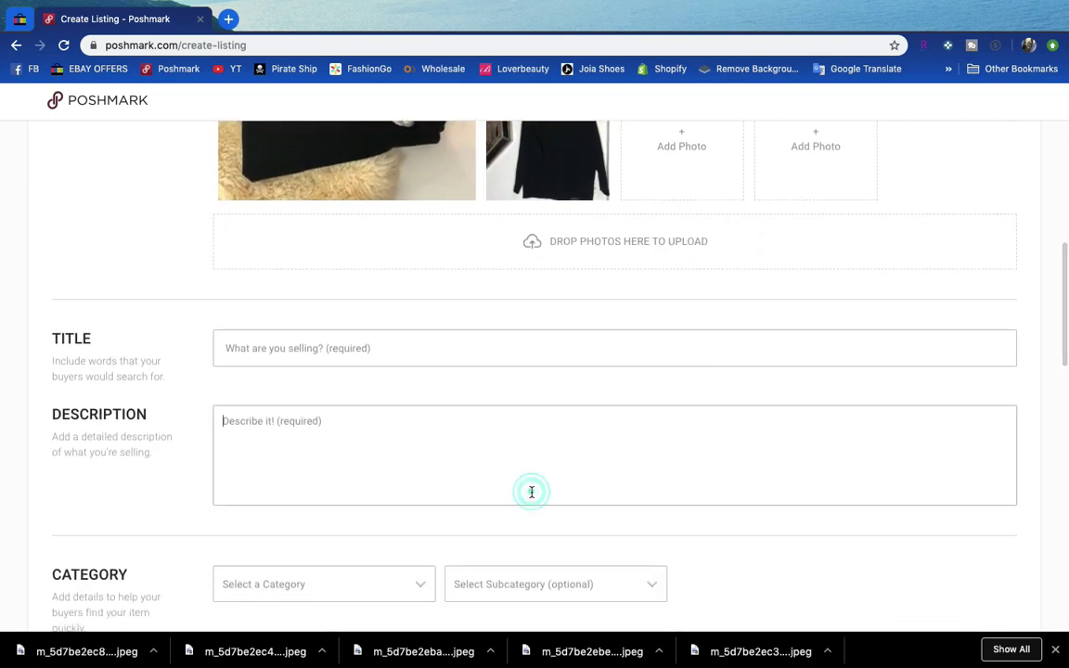
pyautogui.hotkey('ctrl', 'v')
# Title the listing "Womens Max Studio Long Crew Neck Sweater Size M", reusing the first line of the description.
pyautogui.tripleClick(379, 423)
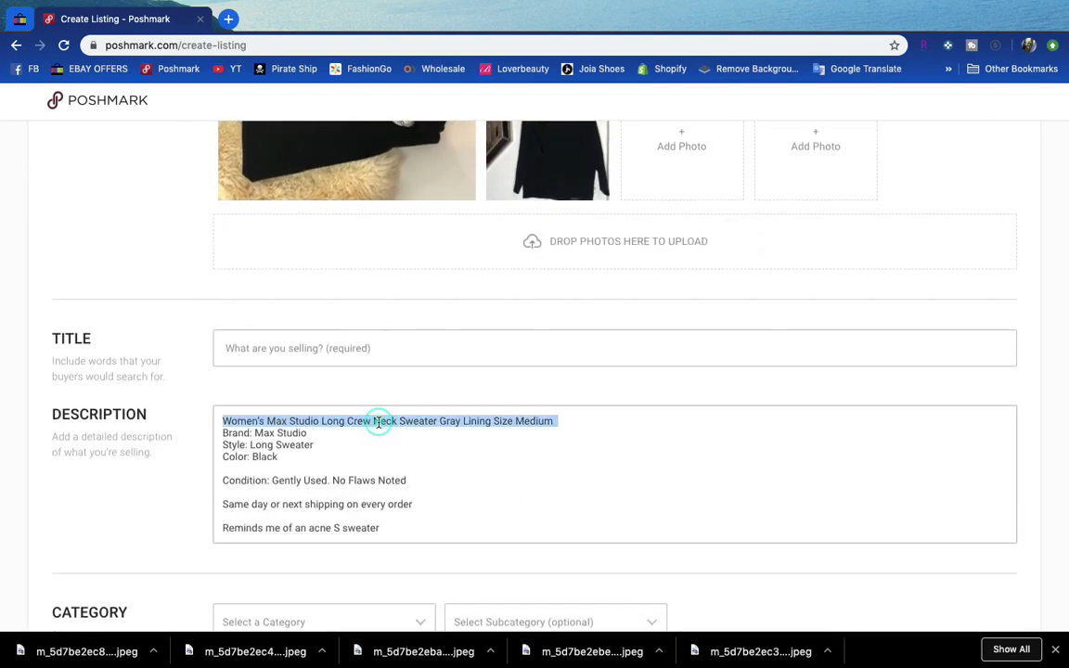
pyautogui.click(301, 358)
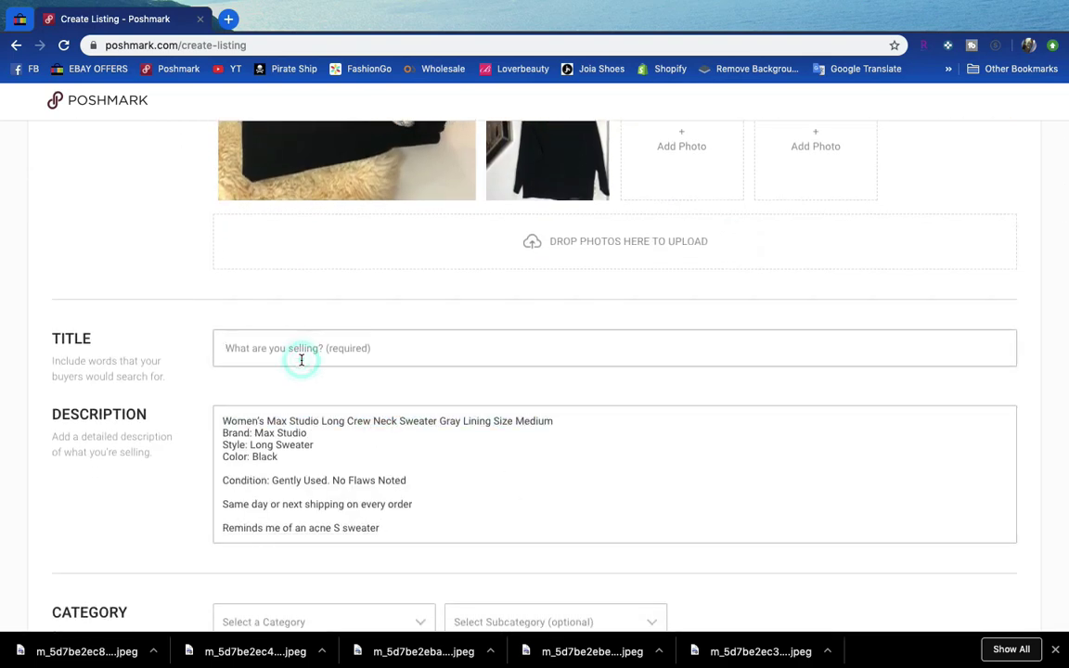
pyautogui.write('Women’s Max Studio Long Crew Neck Sweater Gray Lin')
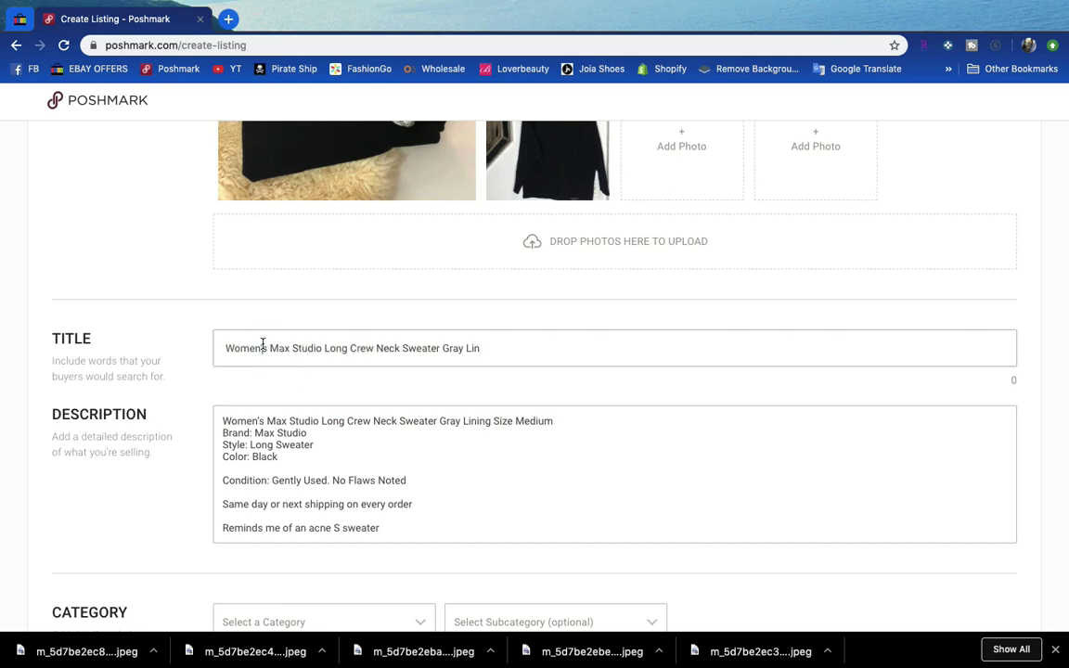
pyautogui.click(264, 348)
pyautogui.press('BackSpace')
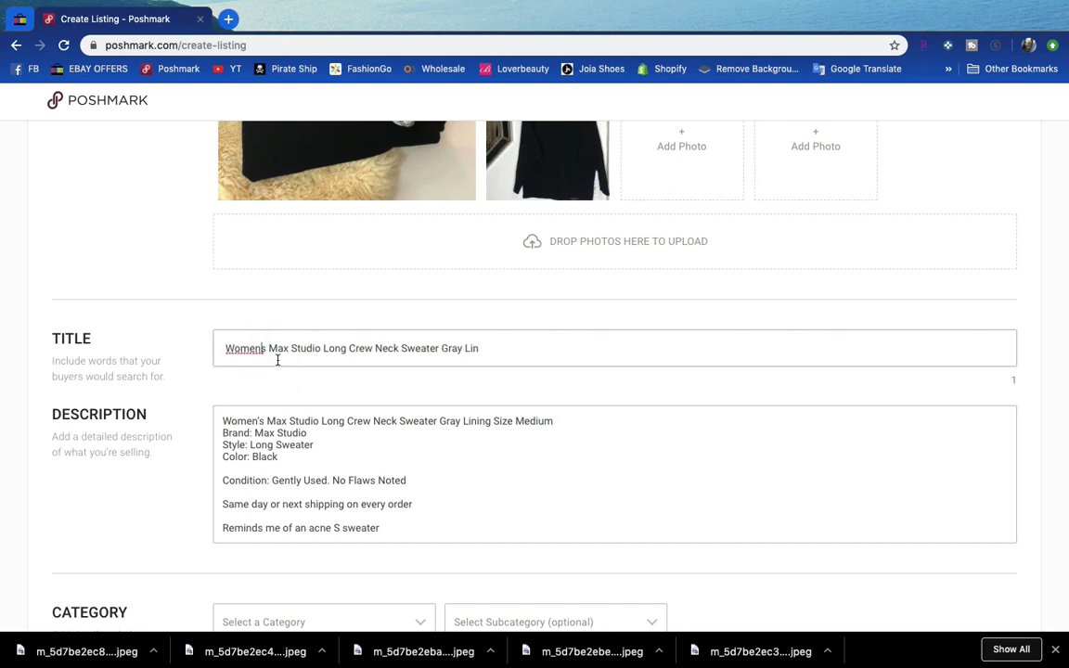
pyautogui.write("'")
pyautogui.press('BackSpace')
pyautogui.moveTo(436, 348); pyautogui.dragTo(518, 348)
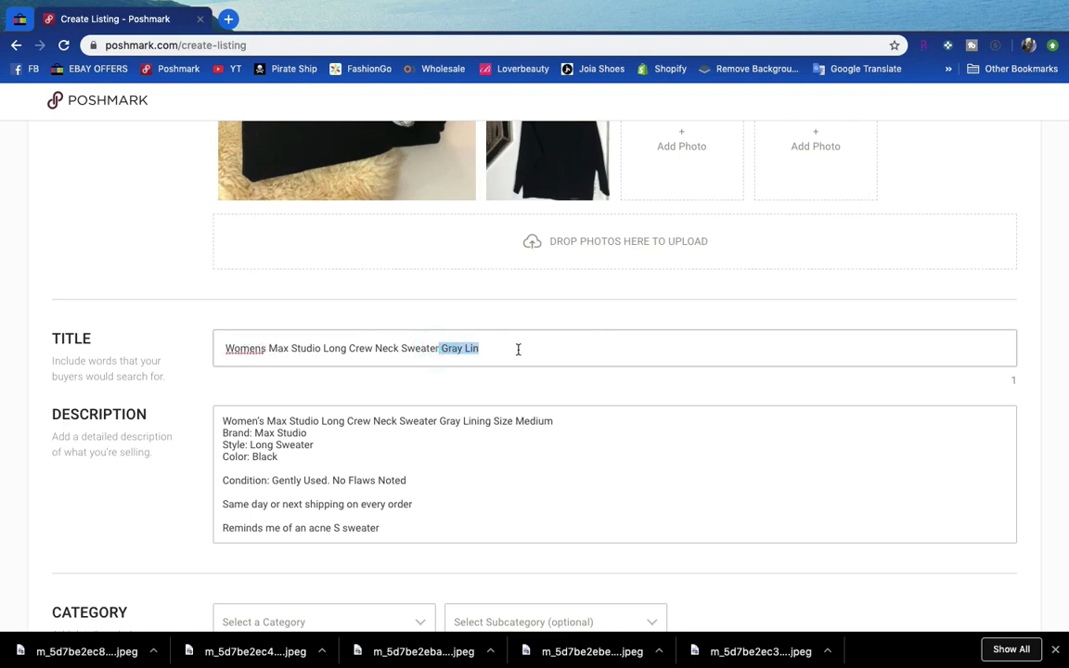
pyautogui.write('Size')
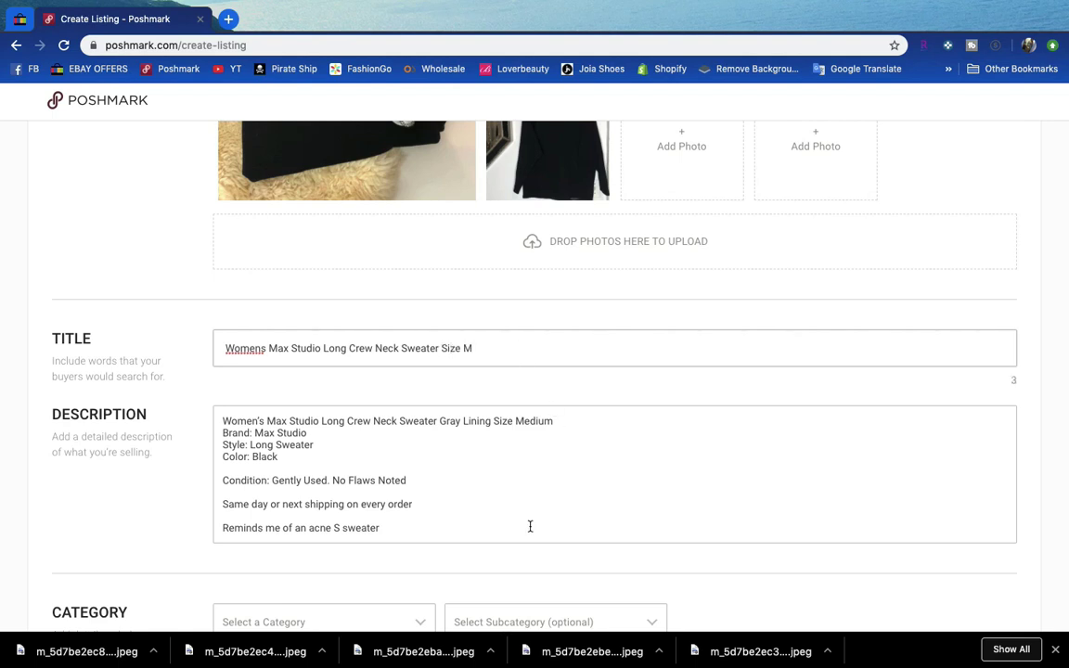
# Set the category to Women Sweaters, the subcategory to Crew & Scoop Necks, and the size to M.
pyautogui.scroll(-3, 530, 526)
pyautogui.click(360, 367)
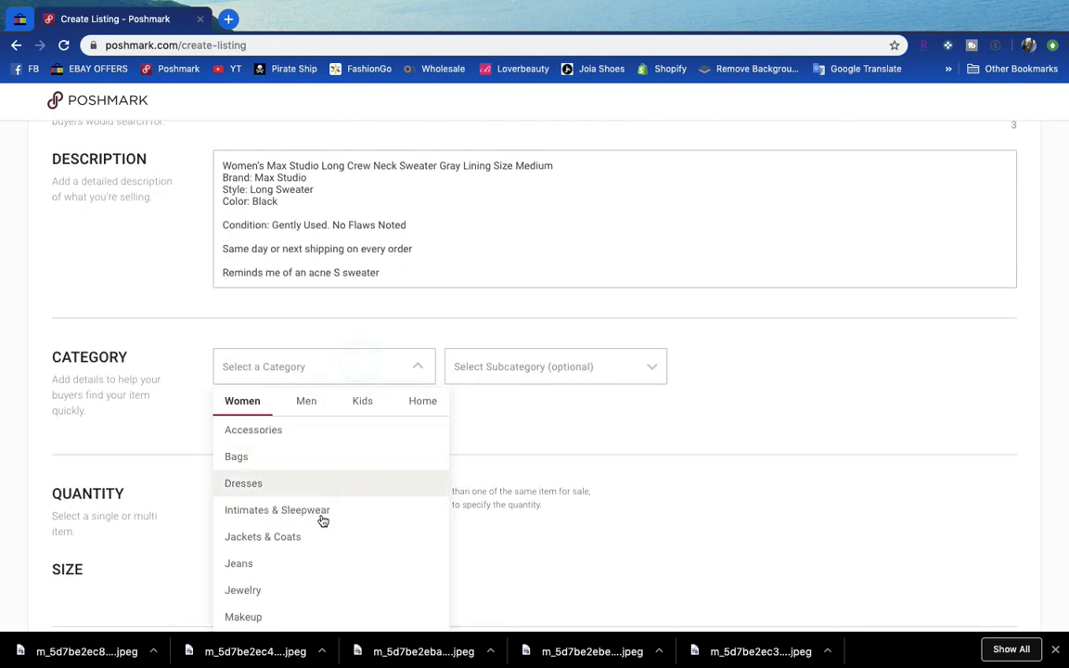
pyautogui.scroll(-3, 320, 524)
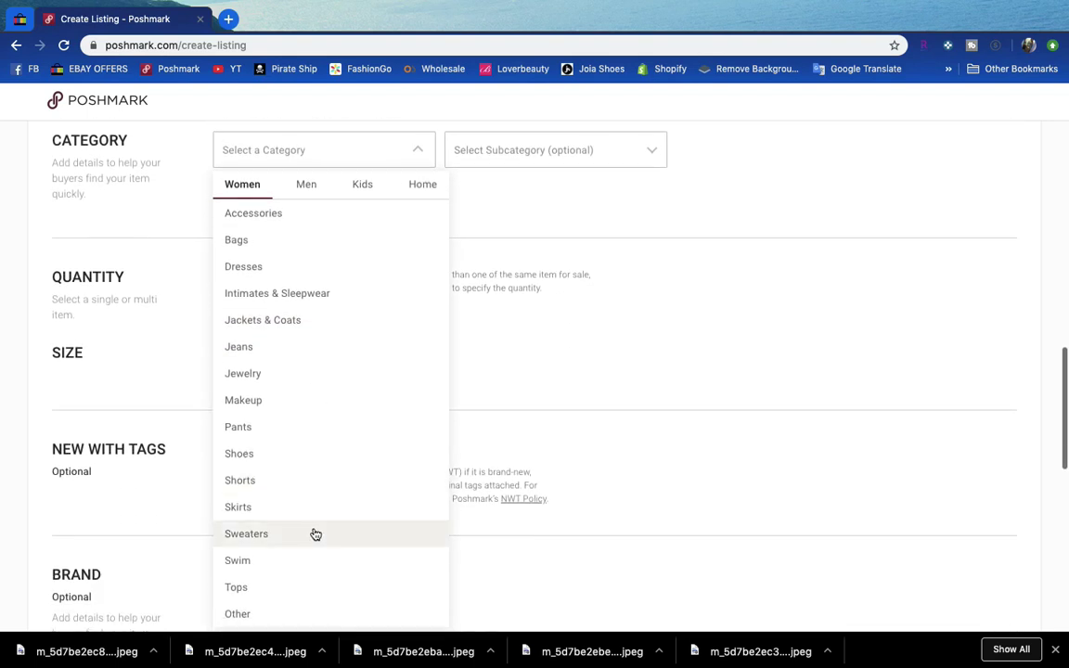
pyautogui.click(316, 535)
pyautogui.click(506, 209)
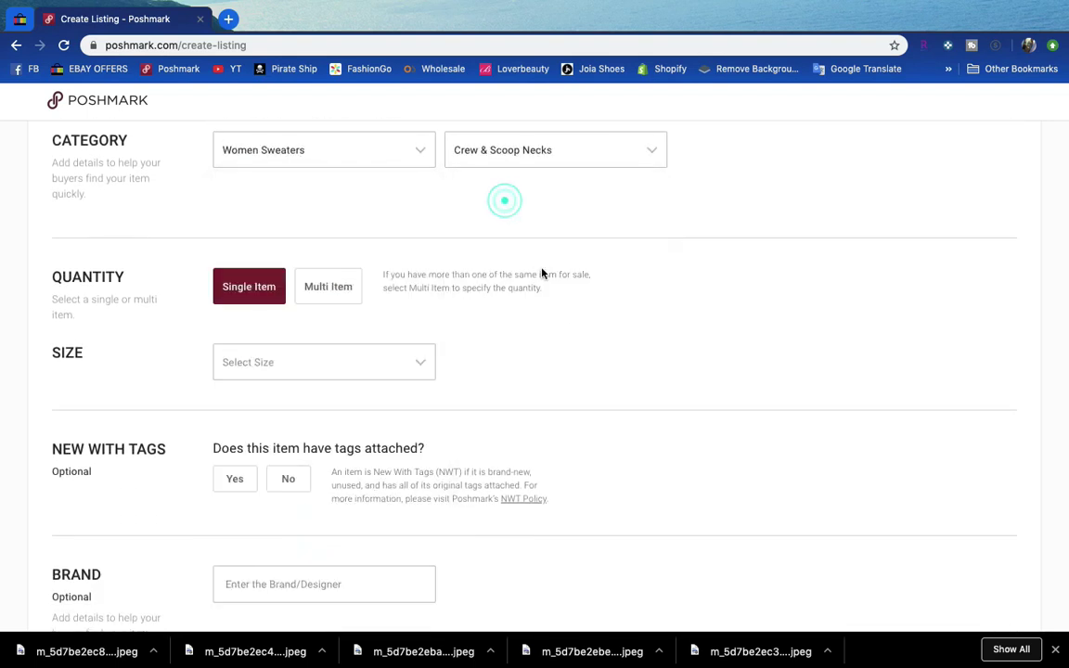
pyautogui.click(408, 368)
pyautogui.click(372, 427)
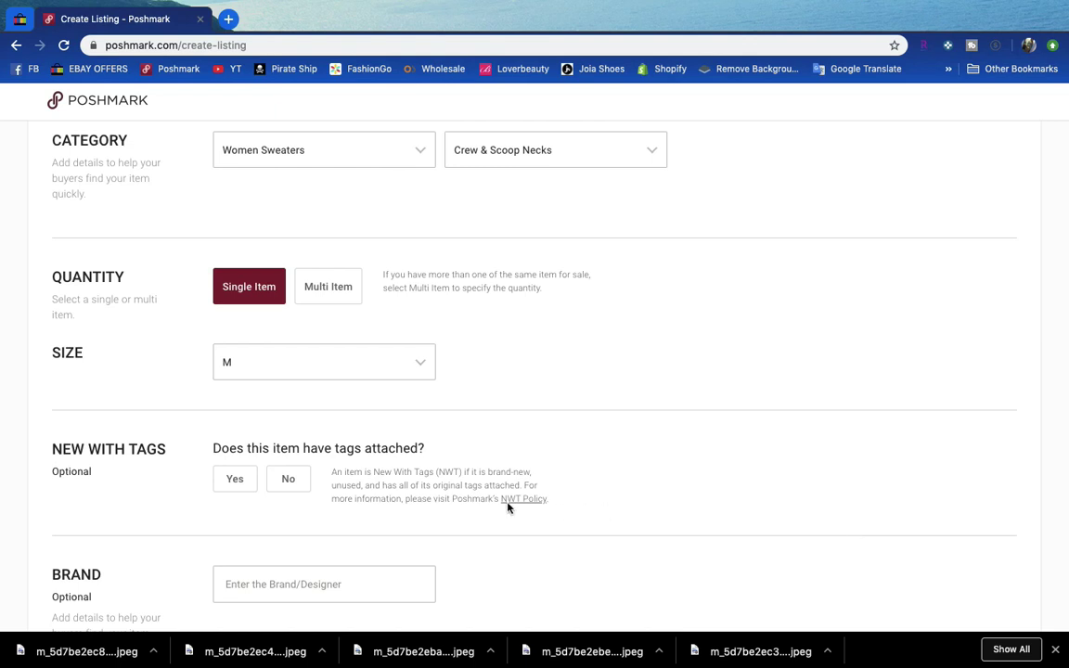
# Set the listing's brand to Max Studio.
pyautogui.scroll(-3, 362, 464)
pyautogui.click(355, 410)
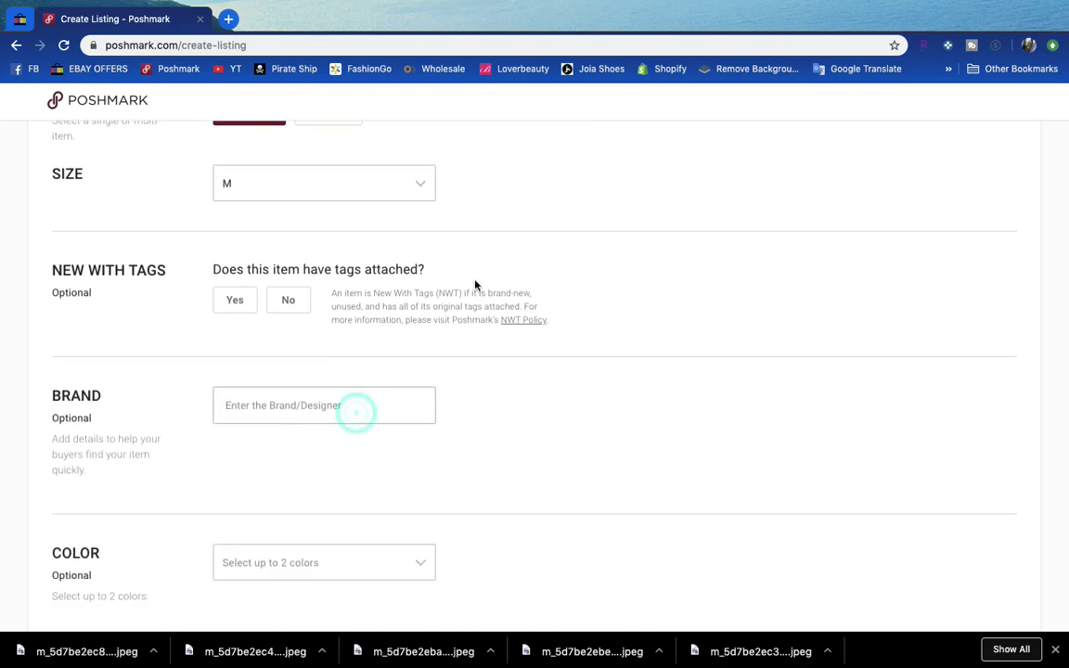
pyautogui.scroll(7, 479, 279)
pyautogui.scroll(-6, 473, 371)
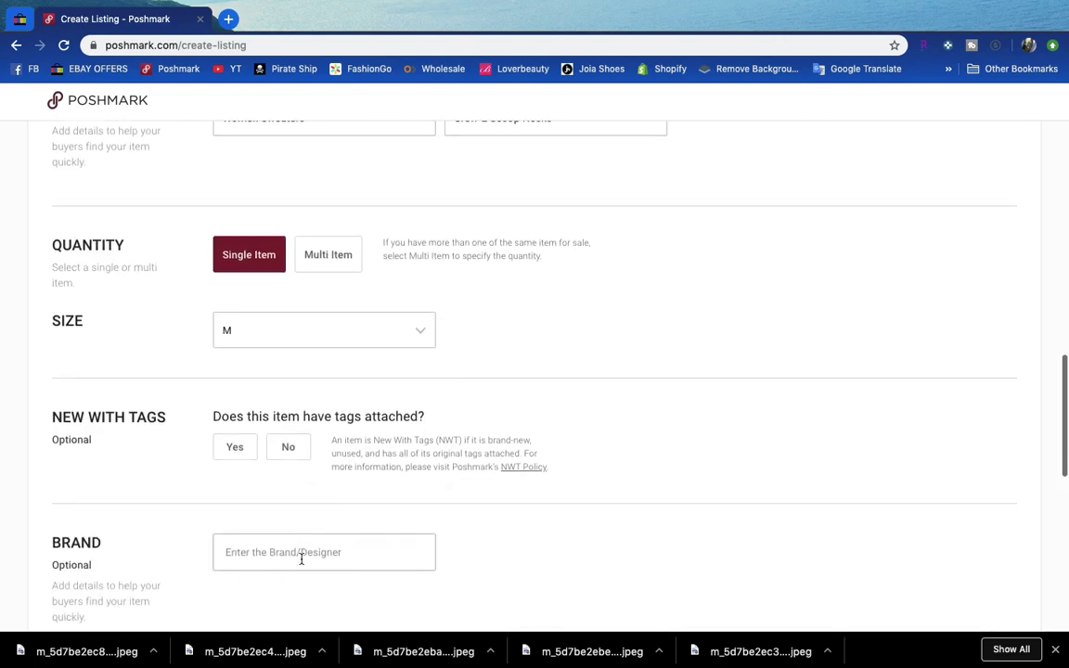
pyautogui.click(301, 557)
pyautogui.write('ma')
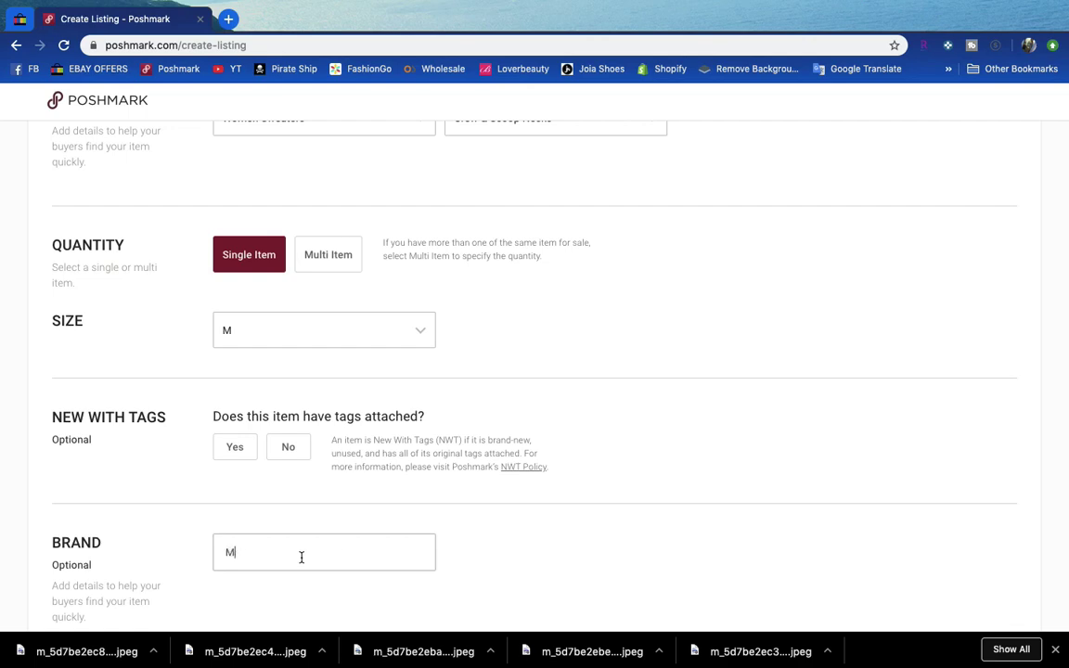
pyautogui.write('x Studios')
pyautogui.scroll(7, 401, 480)
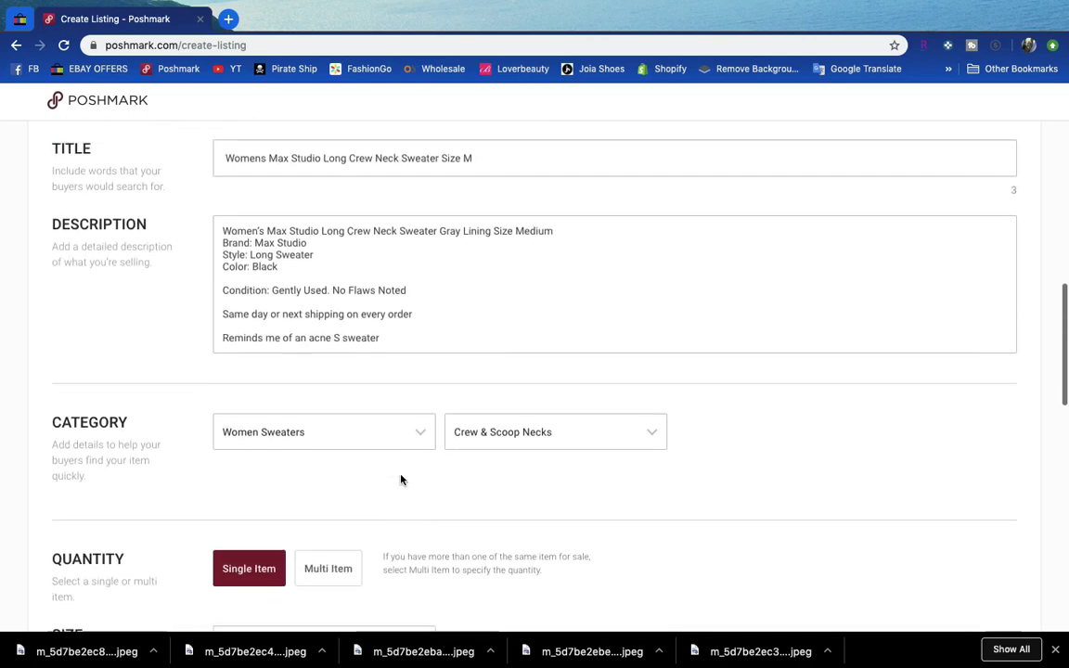
pyautogui.scroll(-10, 401, 480)
pyautogui.scroll(-3, 388, 457)
pyautogui.press('BackSpace')
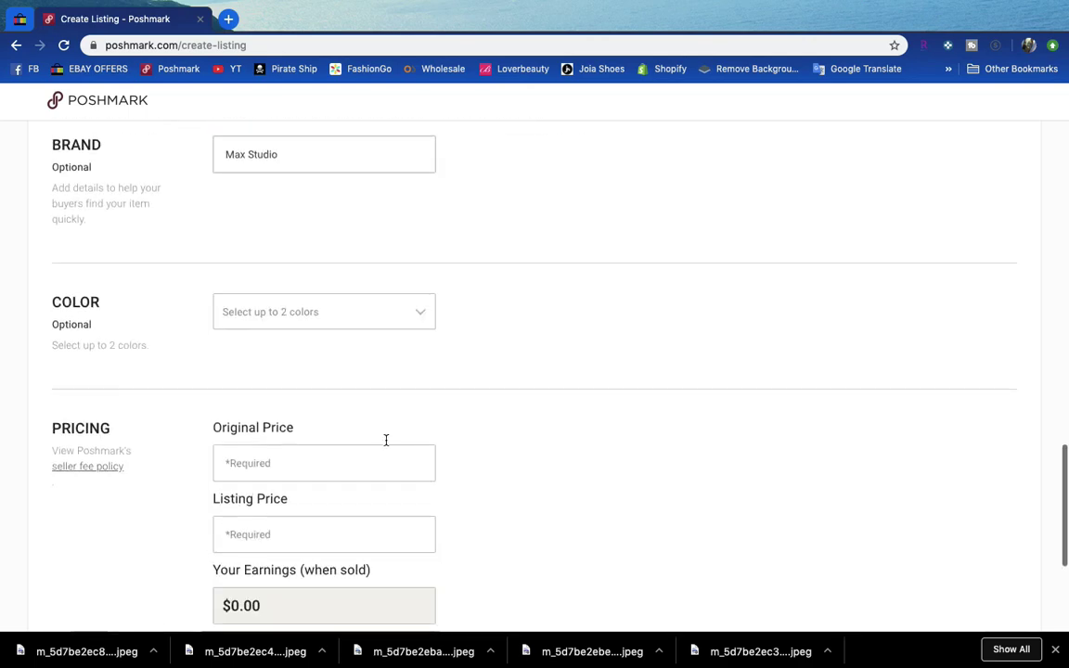
# Set the listing's color to Black.
pyautogui.click(363, 312)
pyautogui.click(406, 413)
pyautogui.click(409, 505)
pyautogui.click(406, 492)
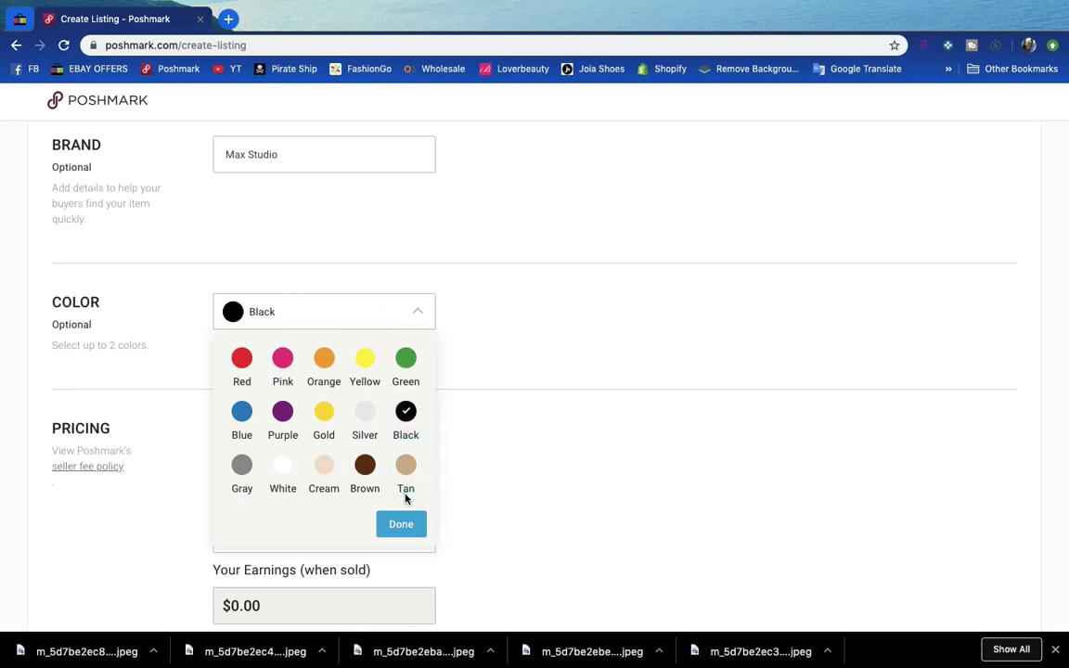
pyautogui.click(401, 522)
# Set the original price to 0 and the listing price to 40.
pyautogui.scroll(-2, 401, 520)
pyautogui.click(319, 290)
pyautogui.write('0')
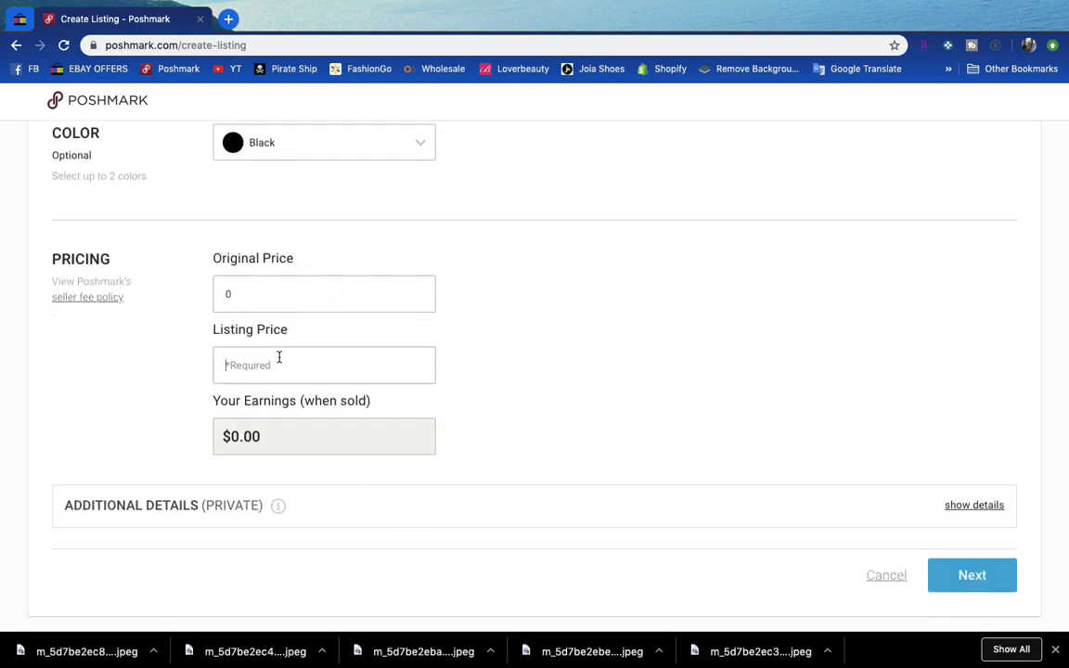
pyautogui.click(278, 358)
pyautogui.write('40')
pyautogui.scroll(-1, 278, 360)
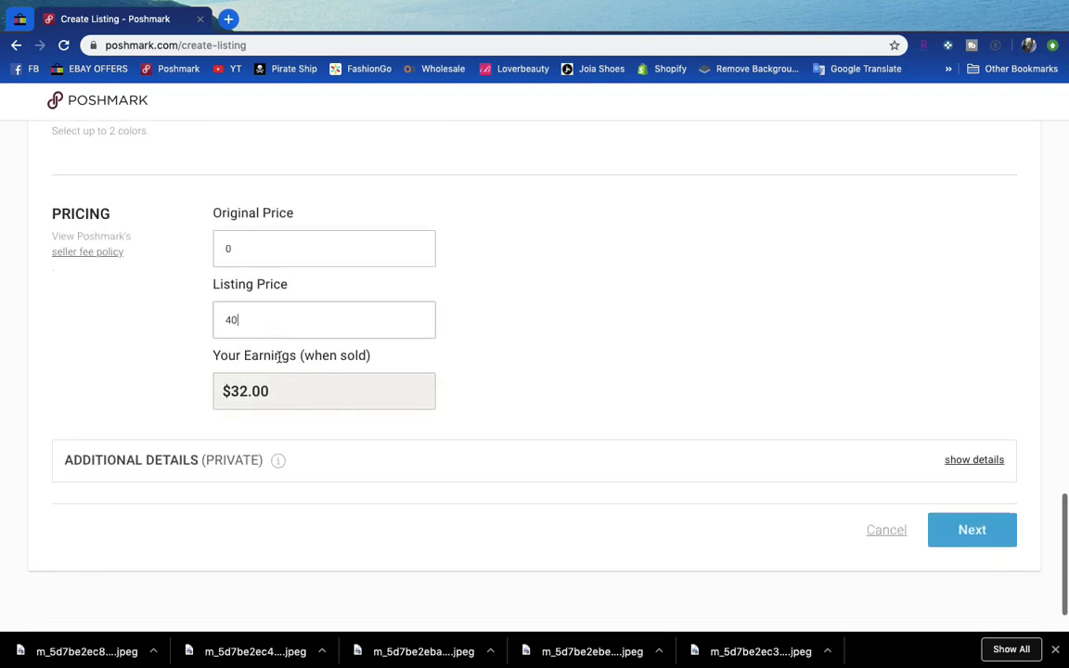
pyautogui.hscroll(-2, 458, 332)
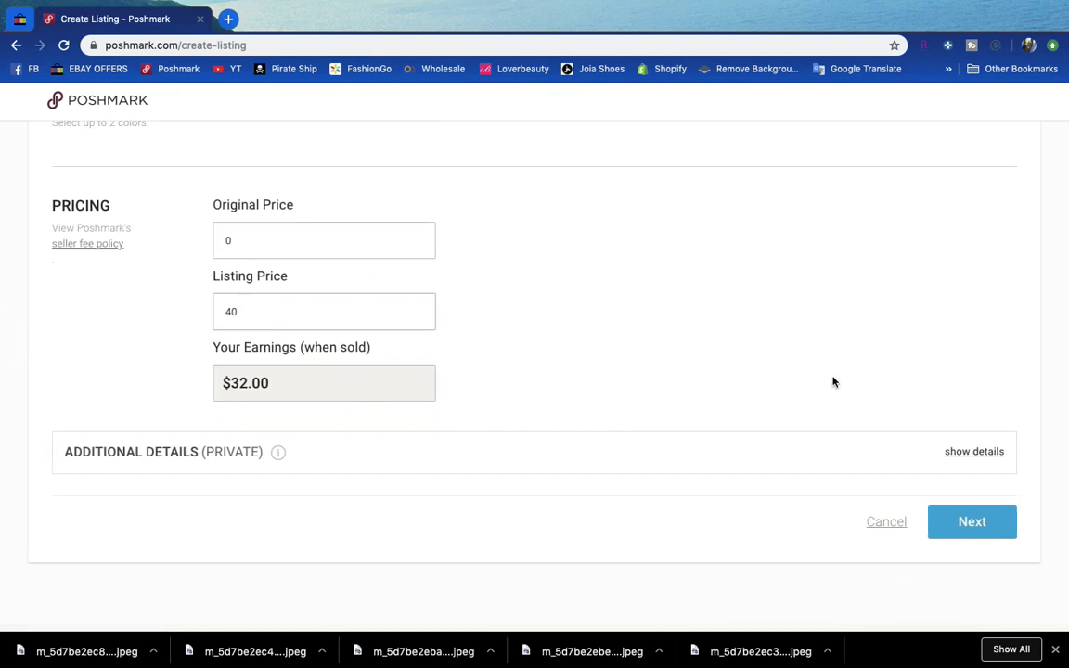
# Add the note "-Relisted 11-1" to the other info in the listing's private additional details.
pyautogui.click(957, 453)
pyautogui.scroll(-3, 368, 492)
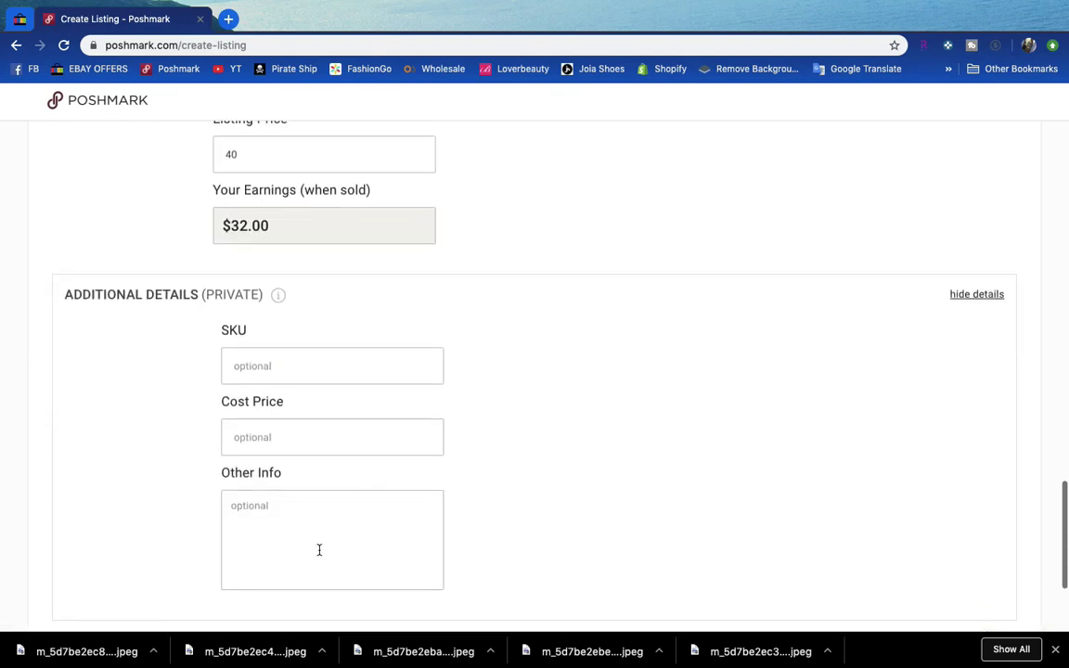
pyautogui.click(318, 543)
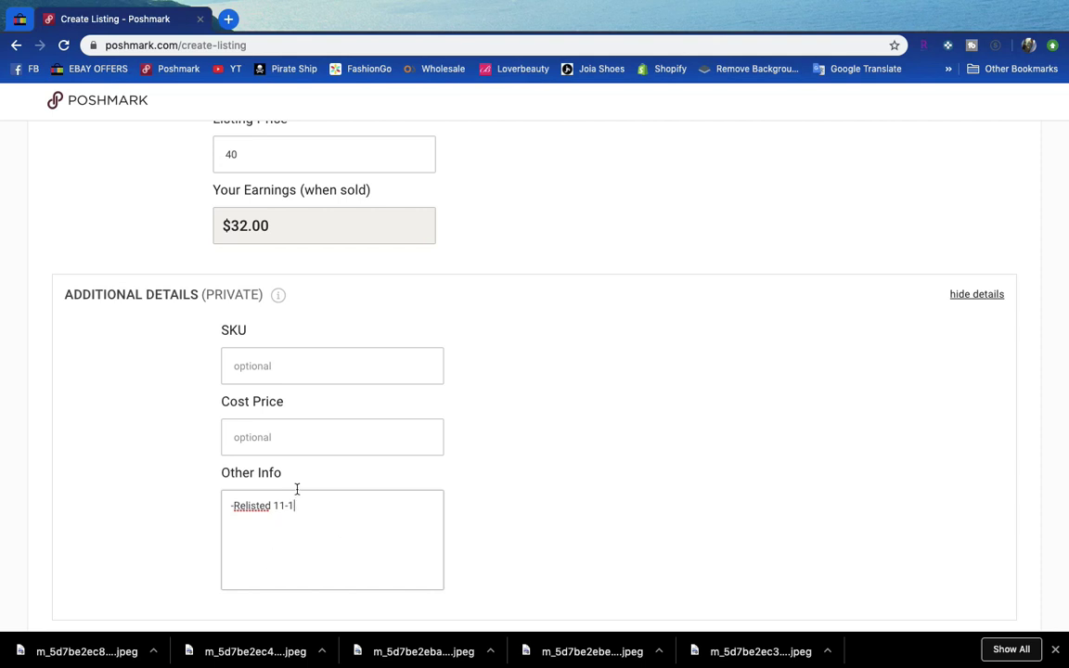
# Check the filled-in form, turn off Facebook sharing, and publish the Max Studio sweater listing.
pyautogui.scroll(10, 501, 411)
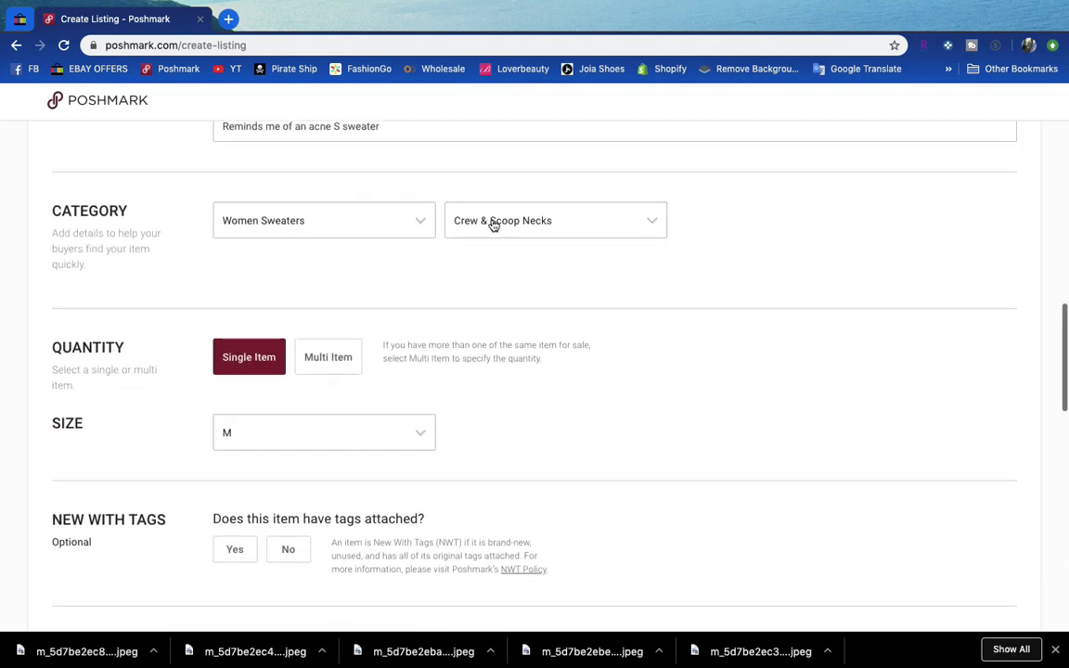
pyautogui.scroll(-7, 663, 401)
pyautogui.scroll(-5, 663, 401)
pyautogui.click(974, 472)
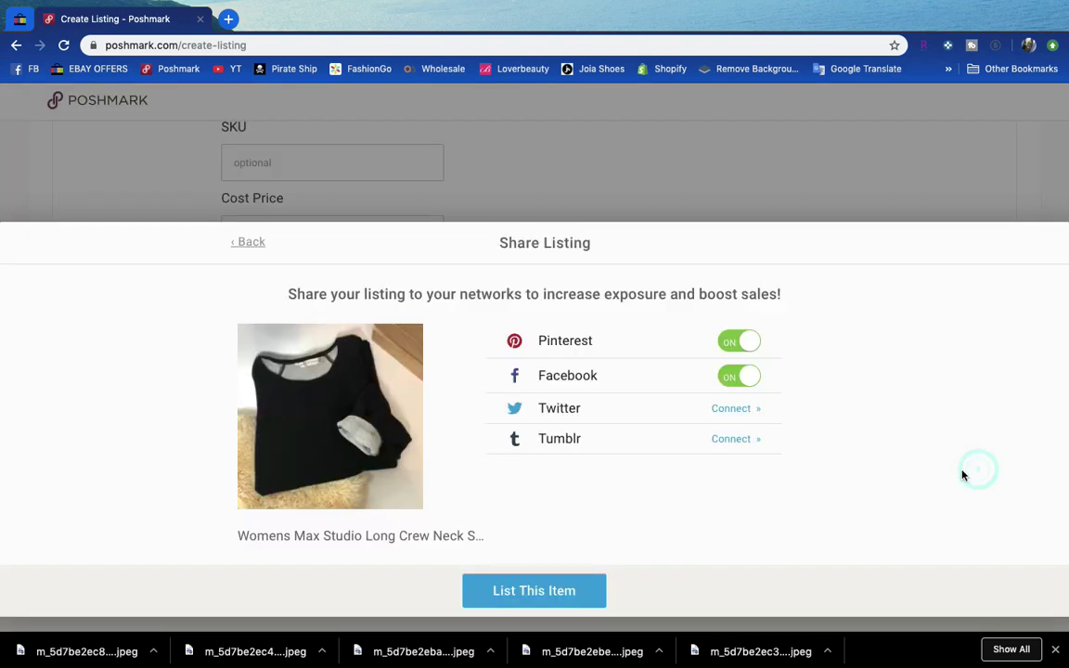
pyautogui.click(740, 378)
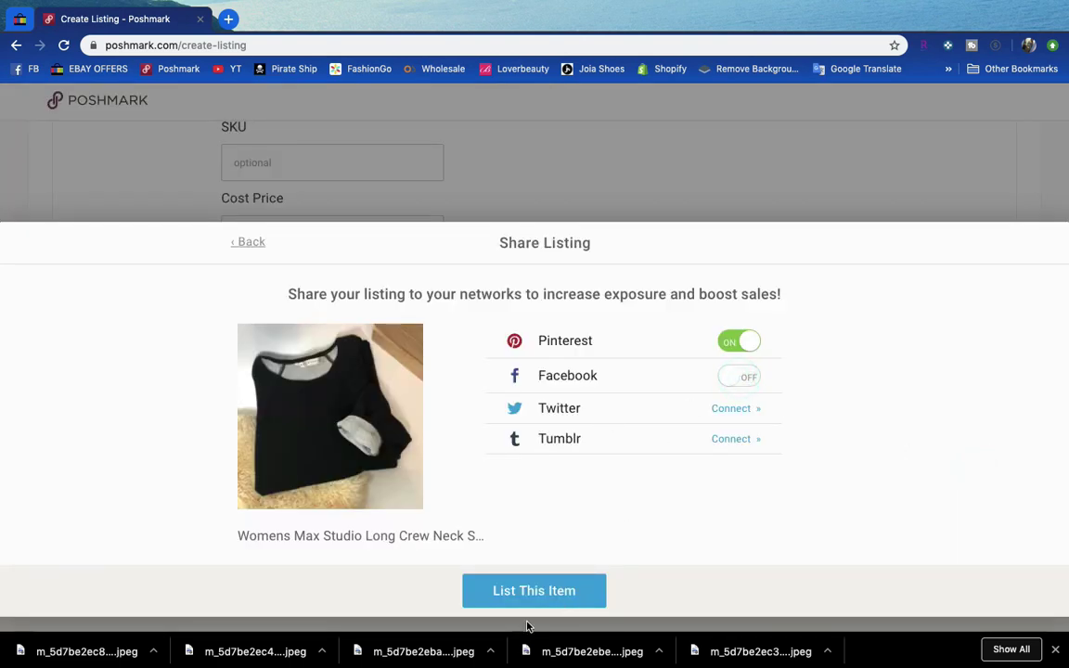
pyautogui.click(531, 598)
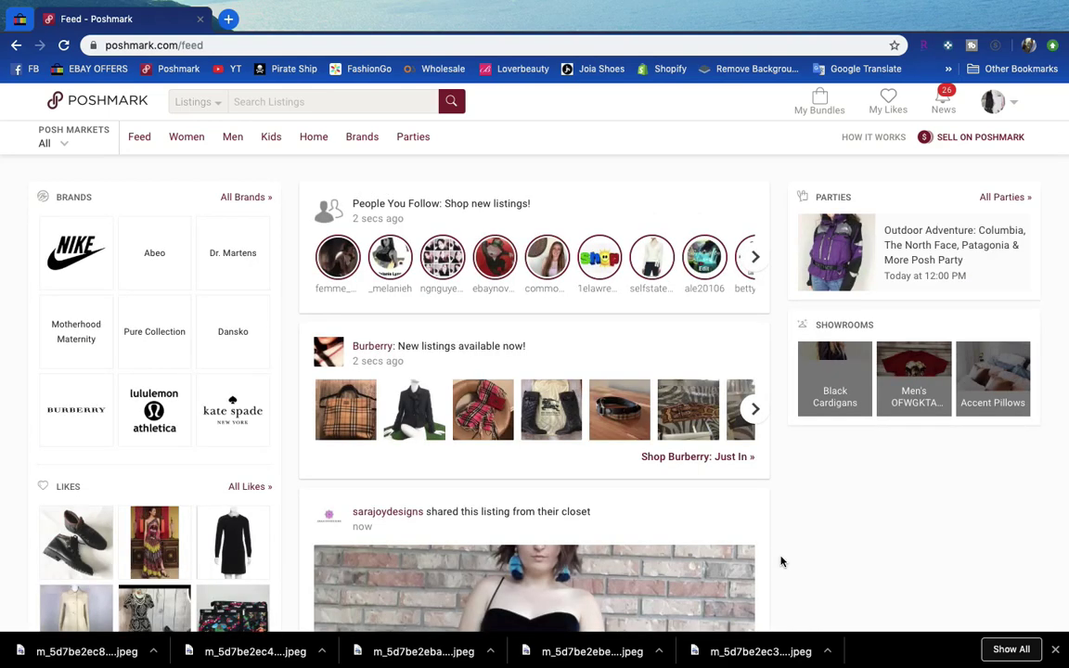
# Open your own closet and sort its listings by Recently Price Dropped.
pyautogui.click(996, 106)
pyautogui.click(978, 138)
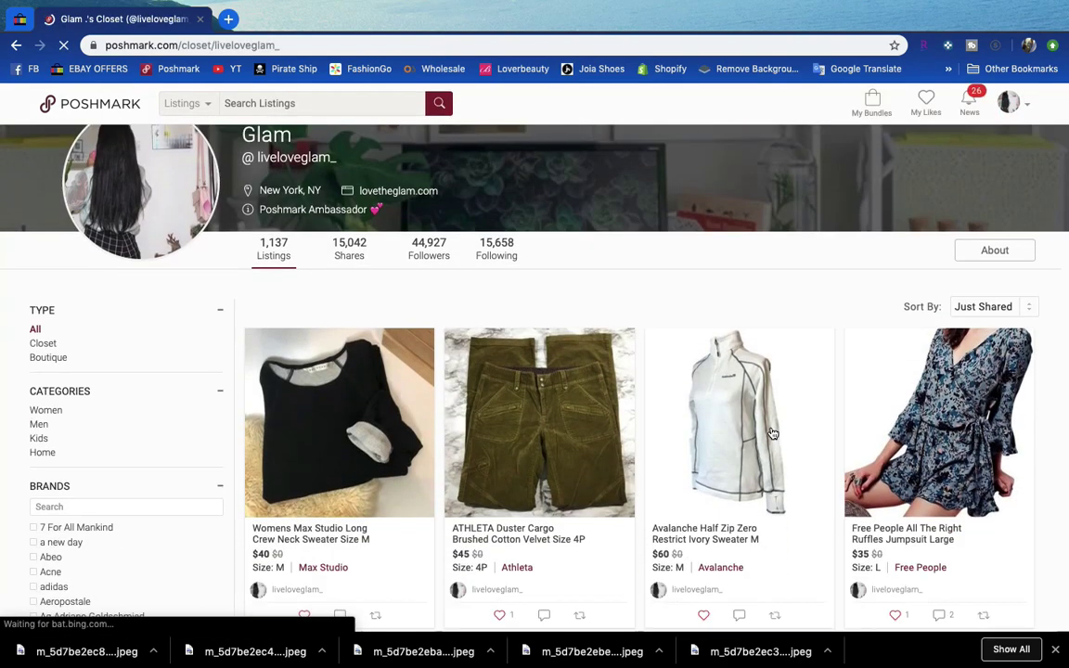
pyautogui.scroll(-3, 724, 372)
pyautogui.click(991, 154)
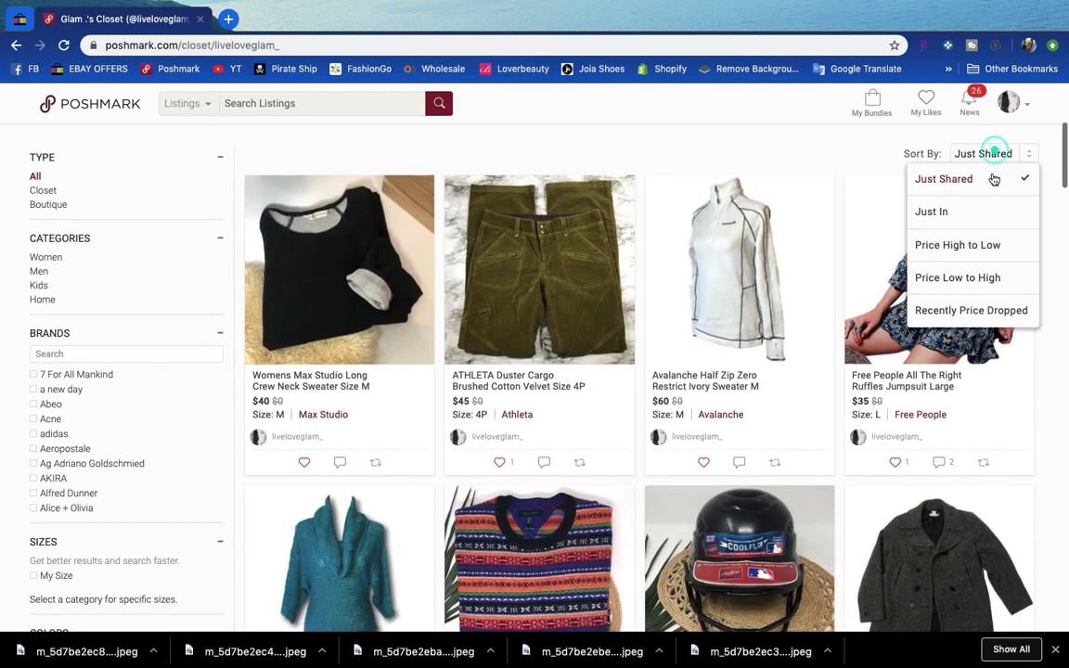
pyautogui.click(971, 312)
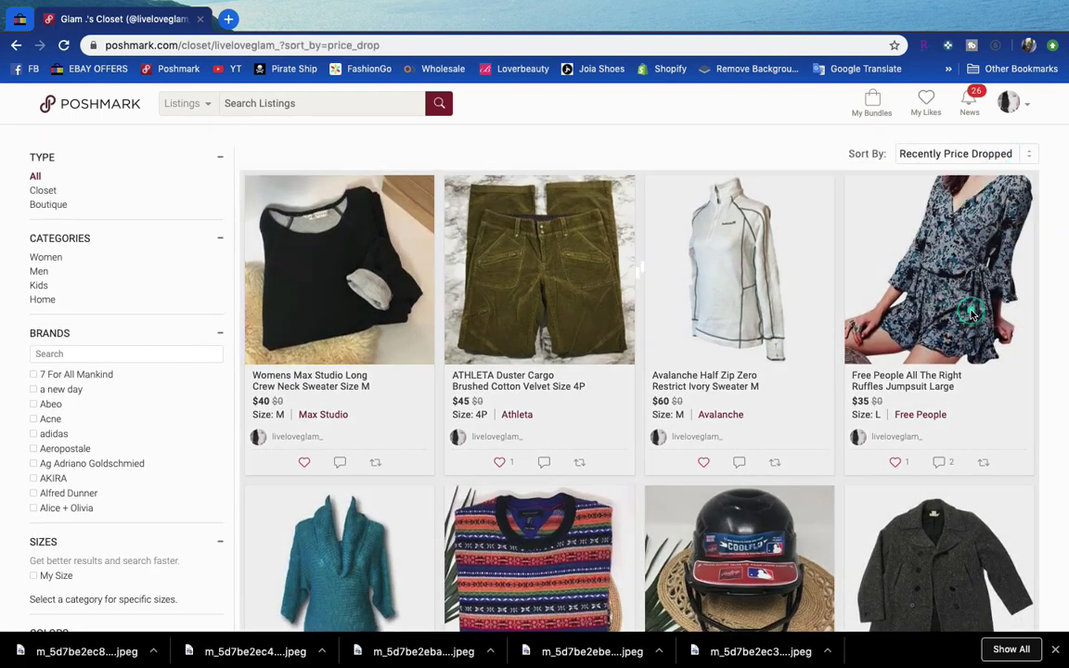
# Open the LULULEMON Side-slit Black Knit Wool Sweater listing and review its description and details.
pyautogui.scroll(-2, 600, 485)
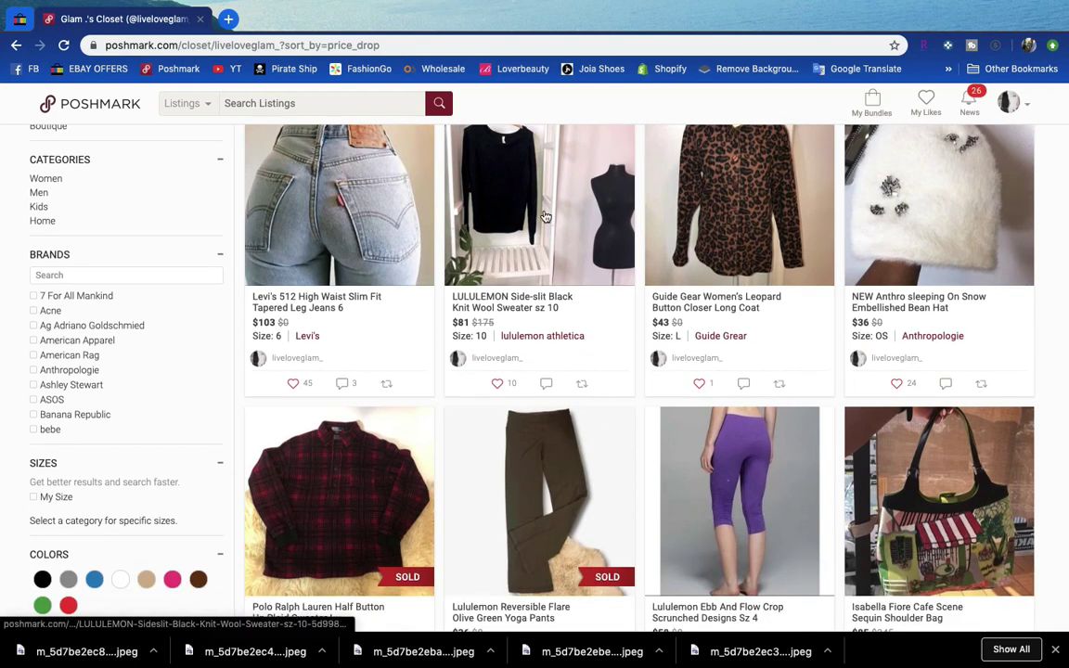
pyautogui.click(501, 214)
pyautogui.scroll(-1, 469, 463)
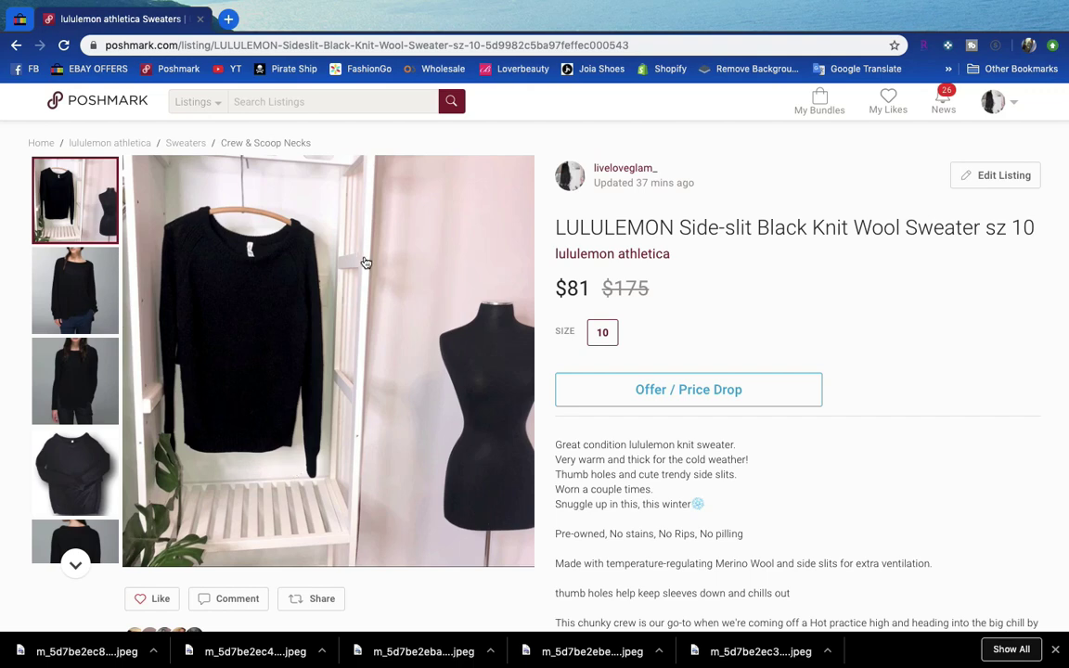
pyautogui.rightClick(350, 312)
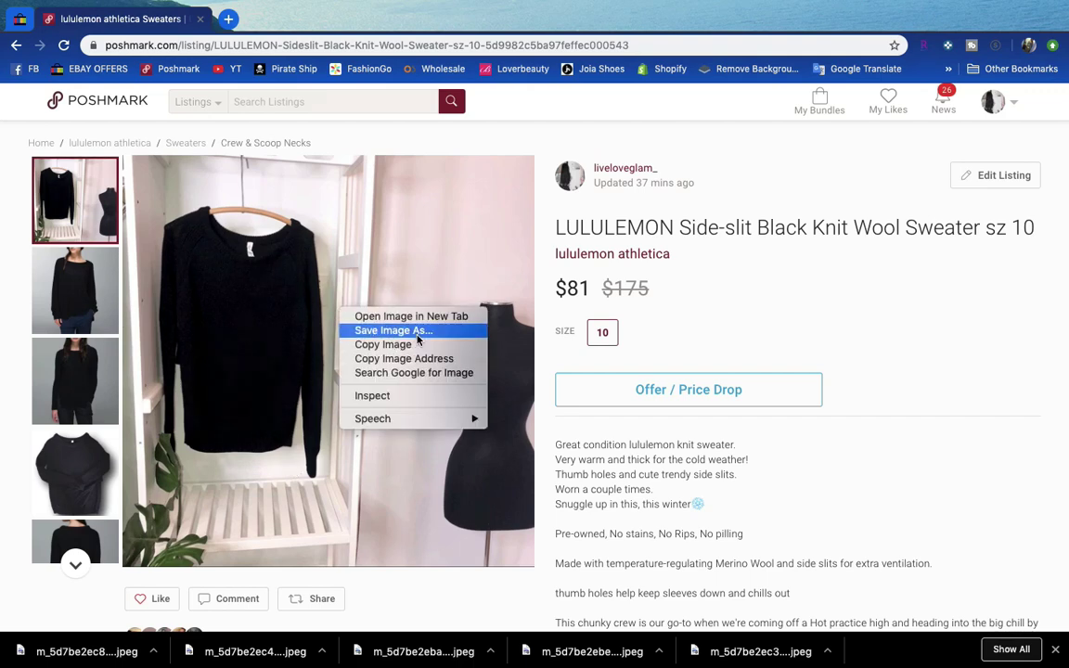
pyautogui.click(587, 485)
pyautogui.scroll(-5, 594, 486)
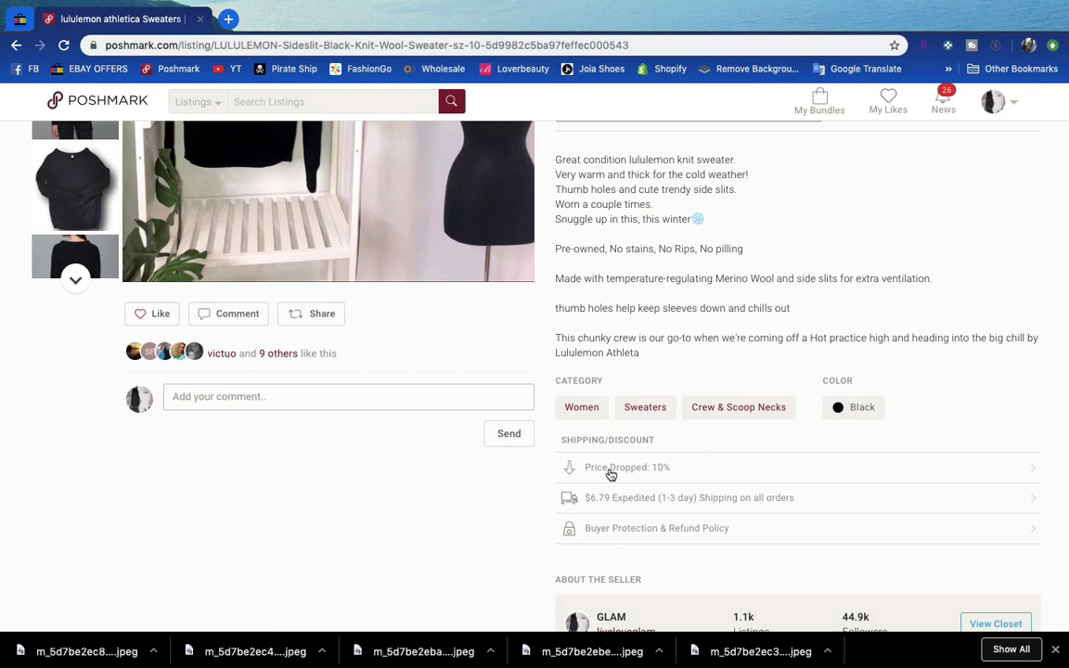
pyautogui.scroll(5, 650, 353)
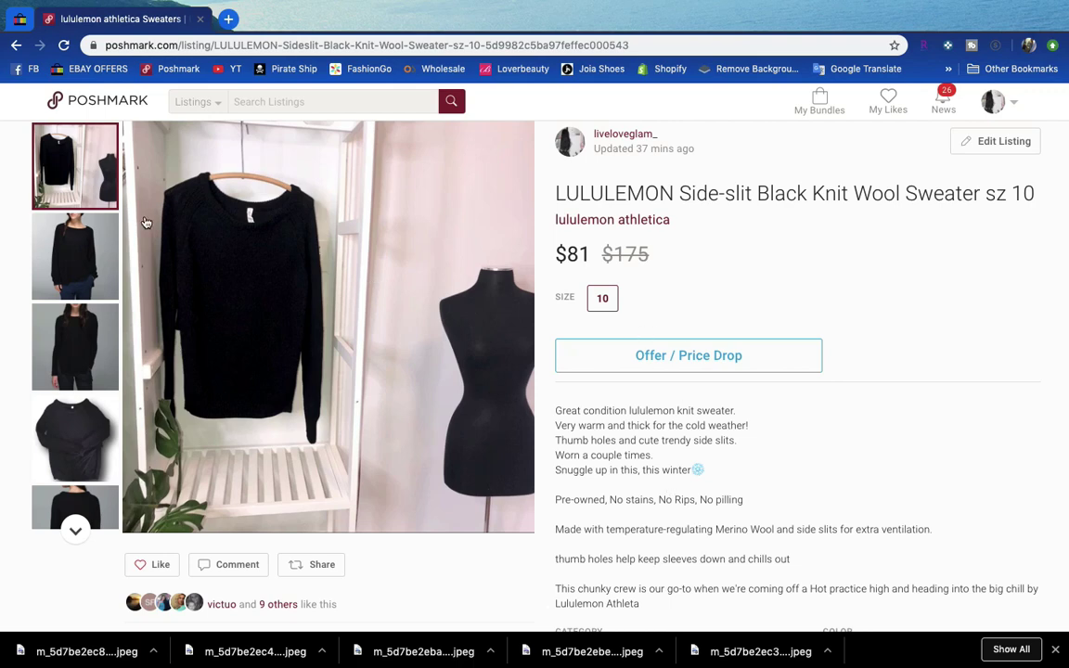
# Save the Lululemon listing's first three photos to the Desktop as images: the hanging sweater and both front model shots.
pyautogui.rightClick(259, 244)
pyautogui.click(315, 270)
pyautogui.press('Return')
pyautogui.click(75, 252)
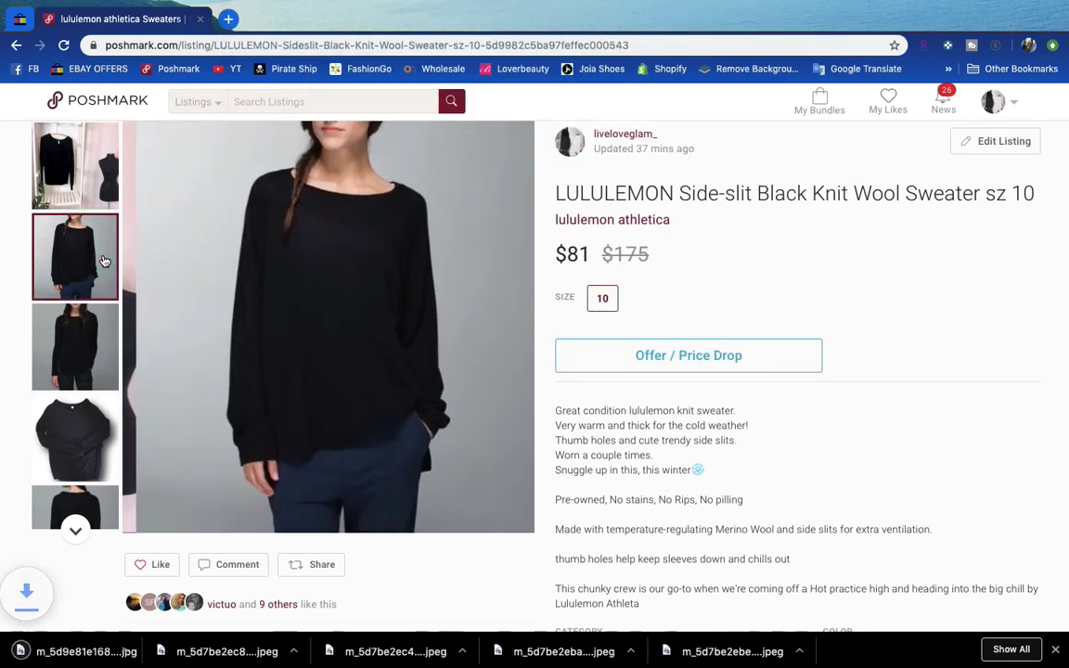
pyautogui.rightClick(201, 265)
pyautogui.click(232, 291)
pyautogui.press('Return')
pyautogui.click(75, 346)
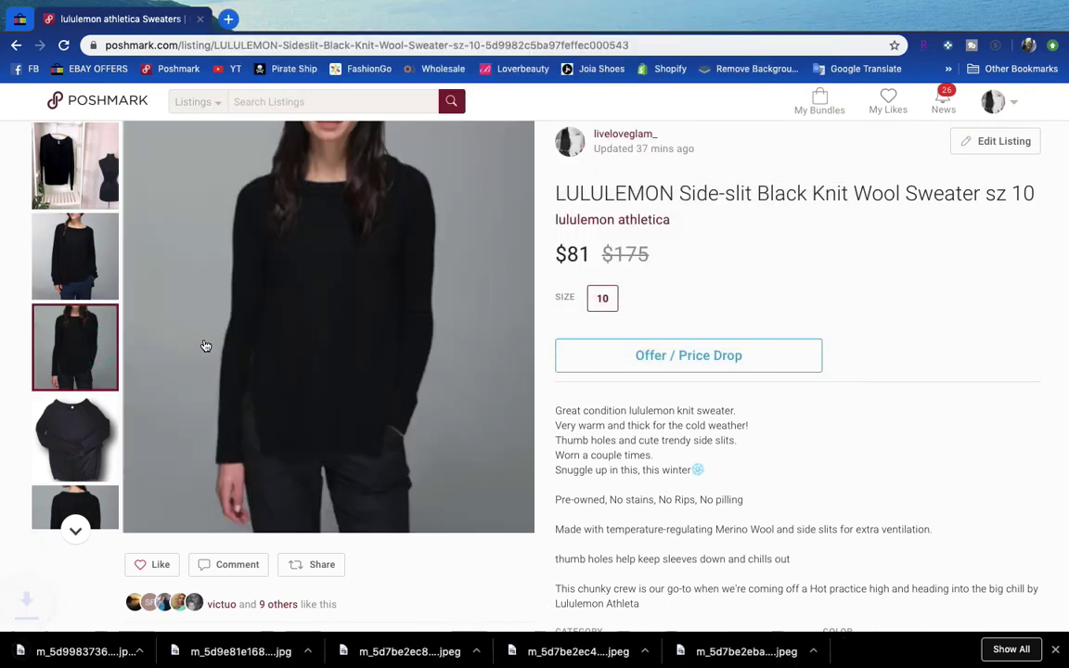
pyautogui.rightClick(220, 342)
pyautogui.click(234, 362)
pyautogui.press('Return')
# Save the folded sweater, back view, and inner tag photos of the Lululemon listing to the Desktop.
pyautogui.click(75, 437)
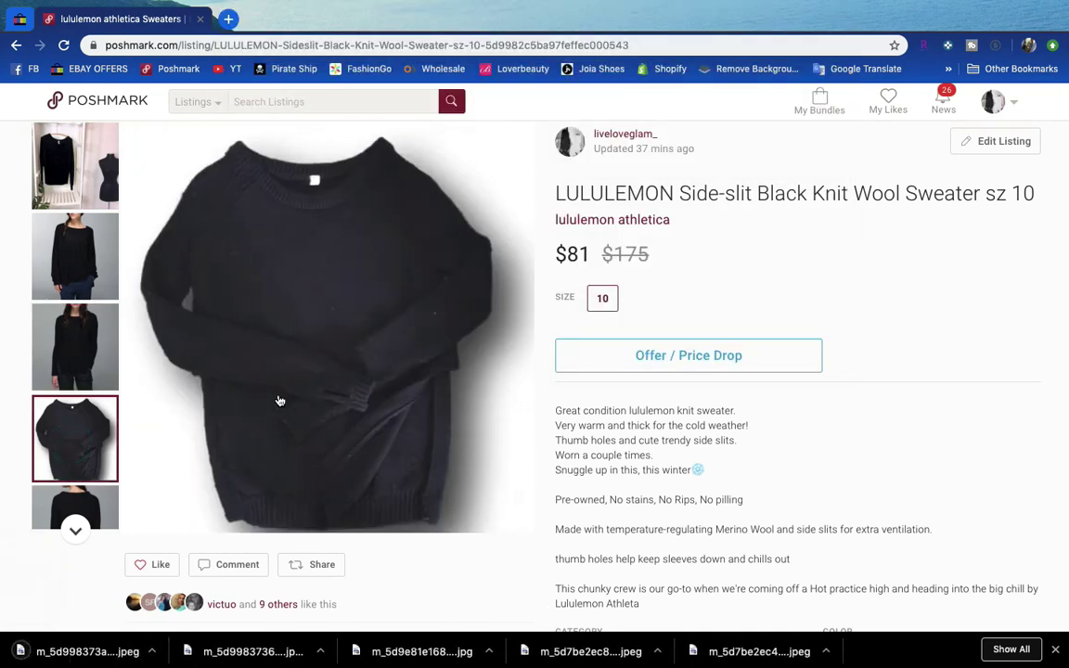
pyautogui.rightClick(208, 398)
pyautogui.click(232, 416)
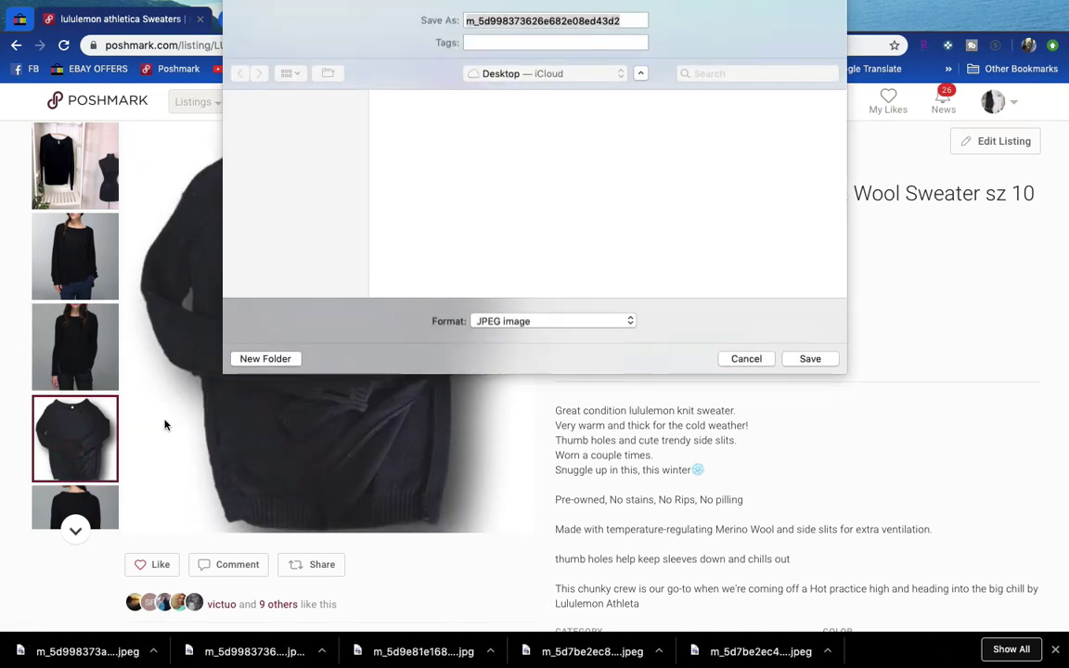
pyautogui.press('Return')
pyautogui.click(76, 501)
pyautogui.rightClick(396, 332)
pyautogui.click(449, 350)
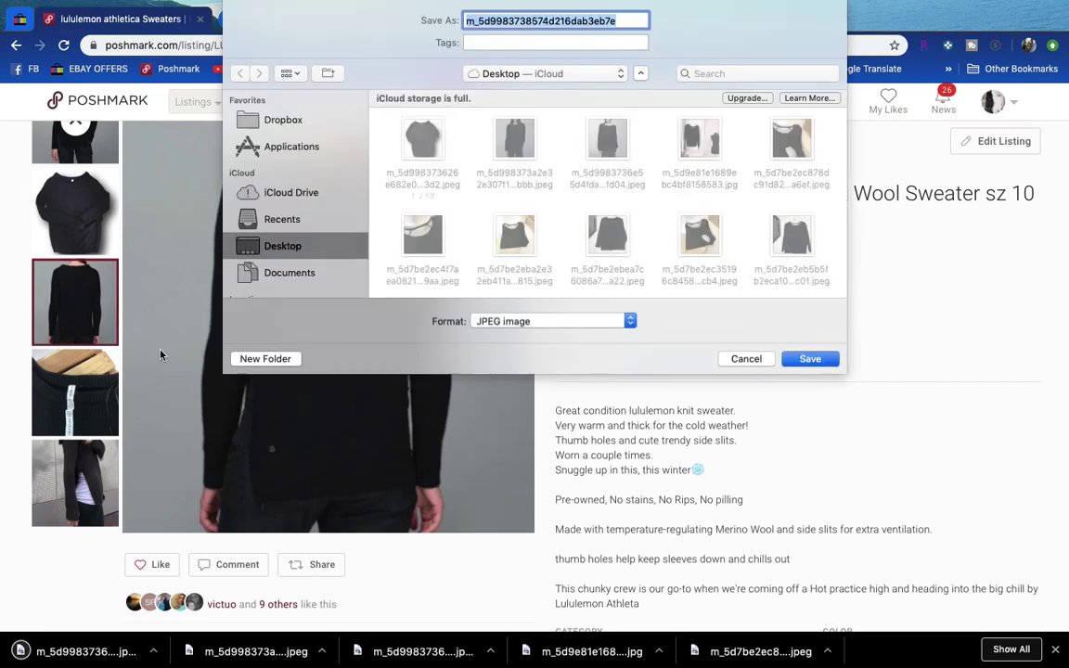
pyautogui.press('Return')
pyautogui.click(75, 392)
pyautogui.rightClick(240, 346)
pyautogui.click(264, 366)
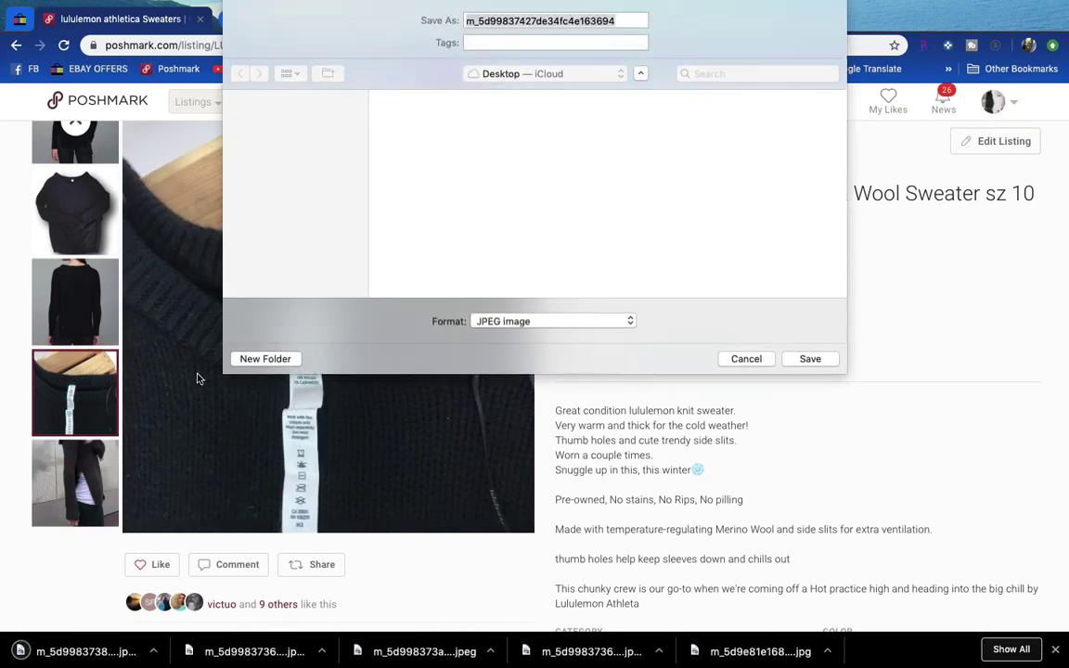
pyautogui.press('Return')
# Open the Lululemon listing for editing and insert "LULULEMON Side-sl" at the start of its description.
pyautogui.scroll(2, 591, 261)
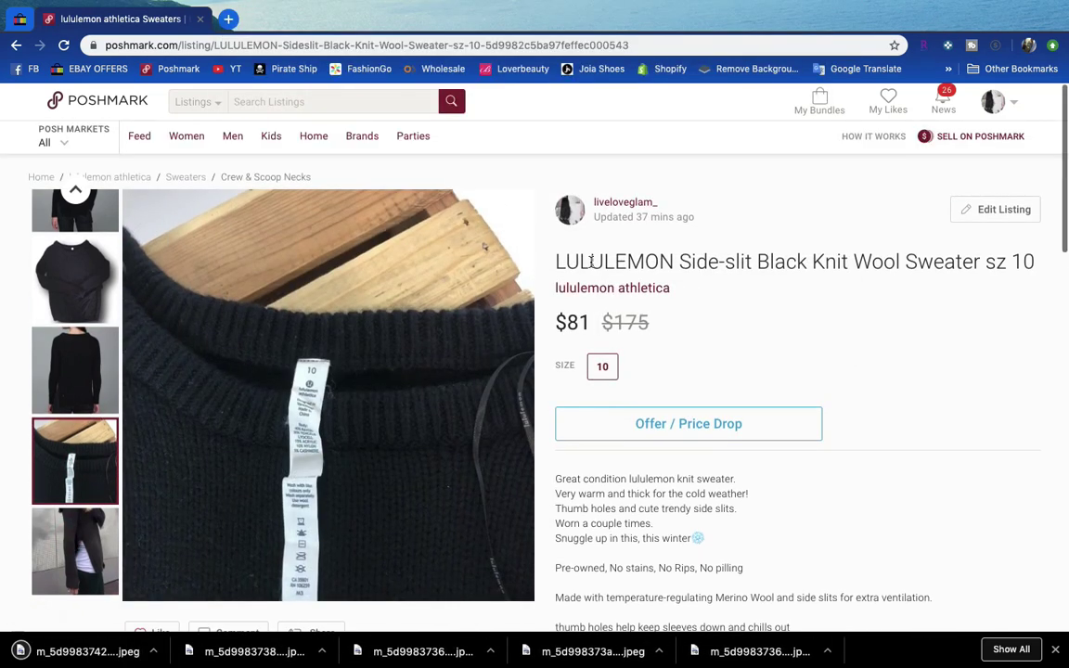
pyautogui.click(971, 216)
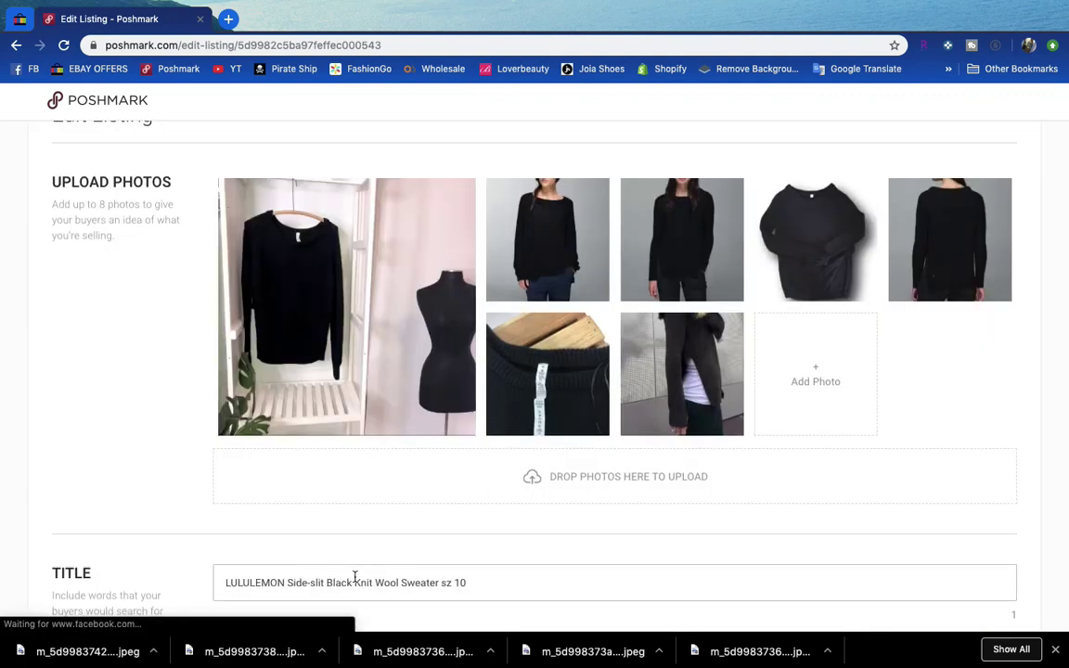
pyautogui.tripleClick(352, 575)
pyautogui.scroll(-1, 352, 575)
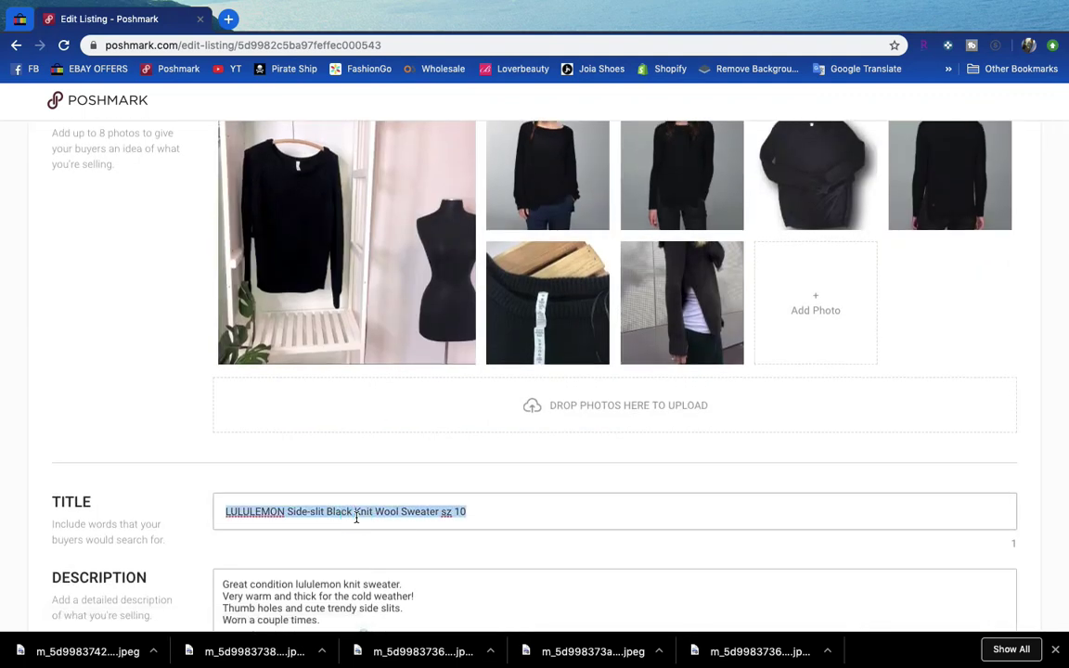
pyautogui.click(220, 585)
pyautogui.write('LULULEMON Side-sl')
pyautogui.scroll(-3, 278, 501)
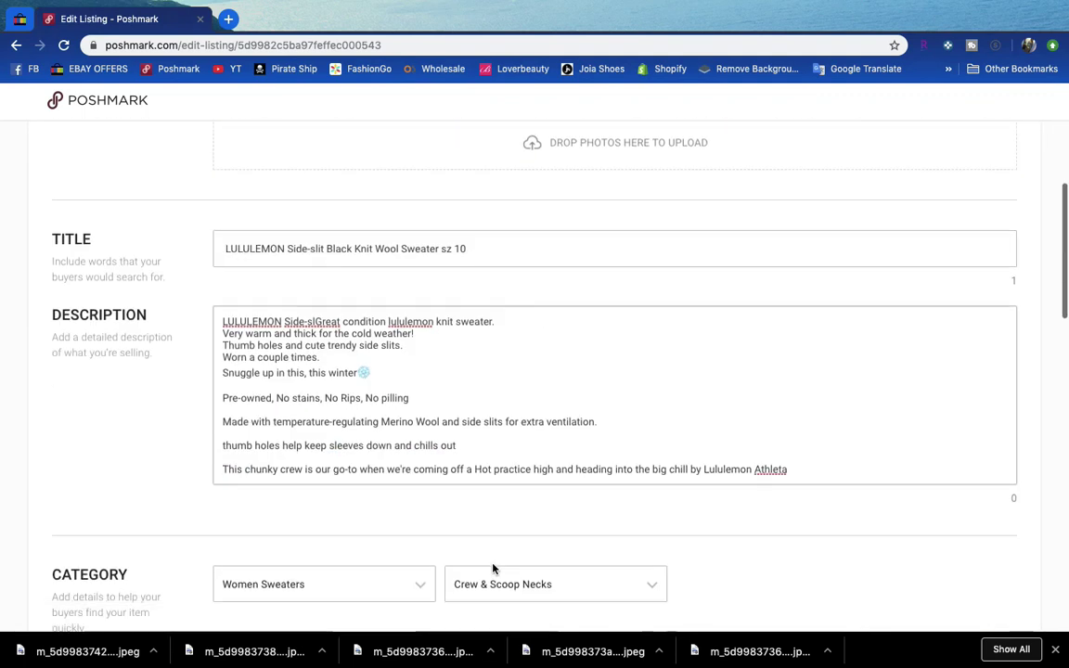
# Remove the blank lines before and after the "thumb holes help" line and delete "Worn a couple times." from the description.
pyautogui.click(280, 406)
pyautogui.press('BackSpace')
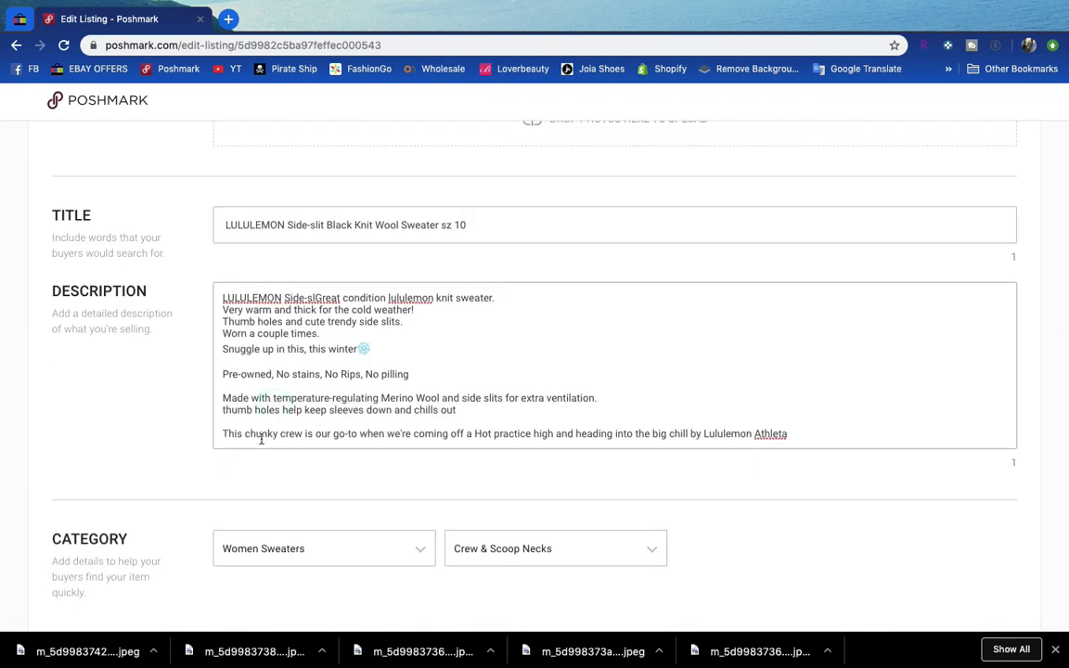
pyautogui.click(246, 422)
pyautogui.press('BackSpace')
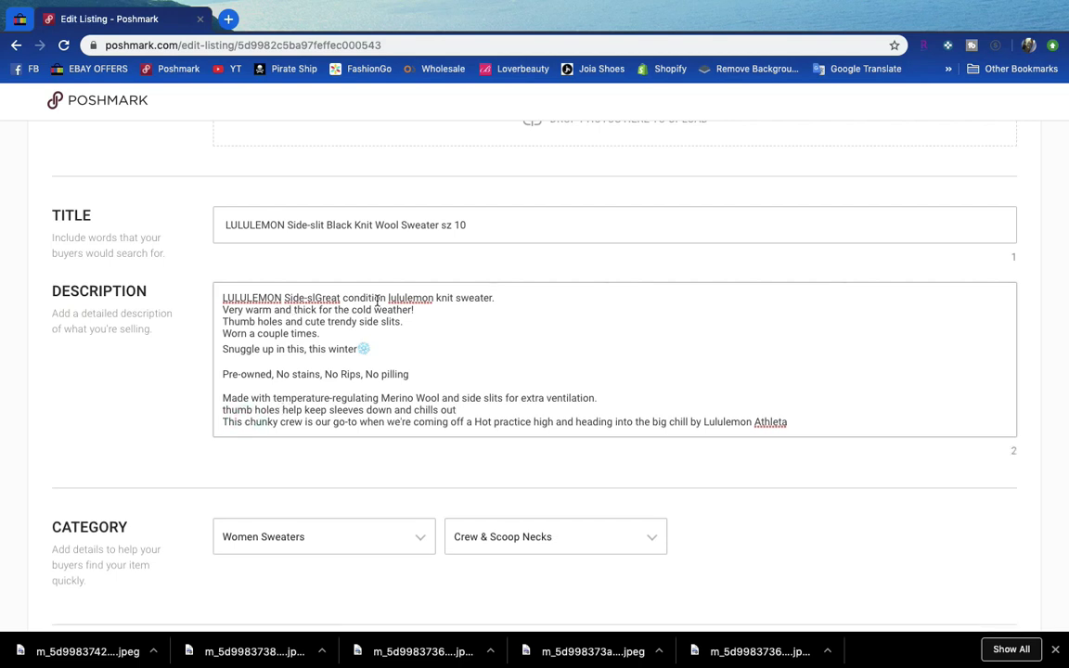
pyautogui.tripleClick(238, 334)
pyautogui.press('BackSpace')
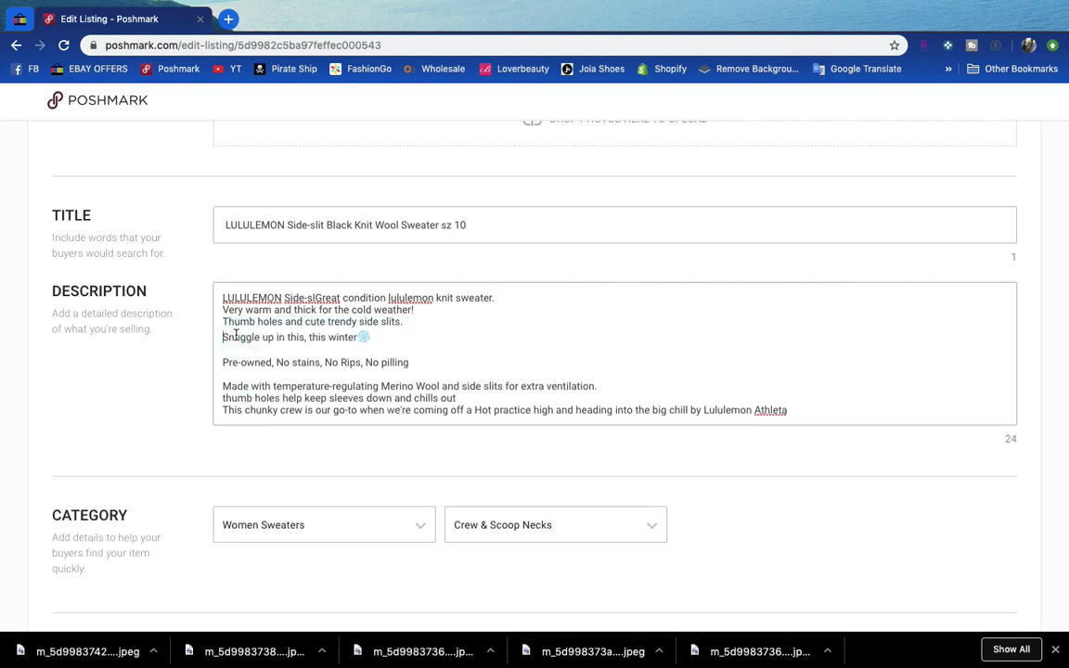
# Complete the description's opening as "LULULEMON Side-slit Black Knit Wool Sweater sz 10" and cut "lululemon knit sweater." after "Great condition".
pyautogui.press('Return')
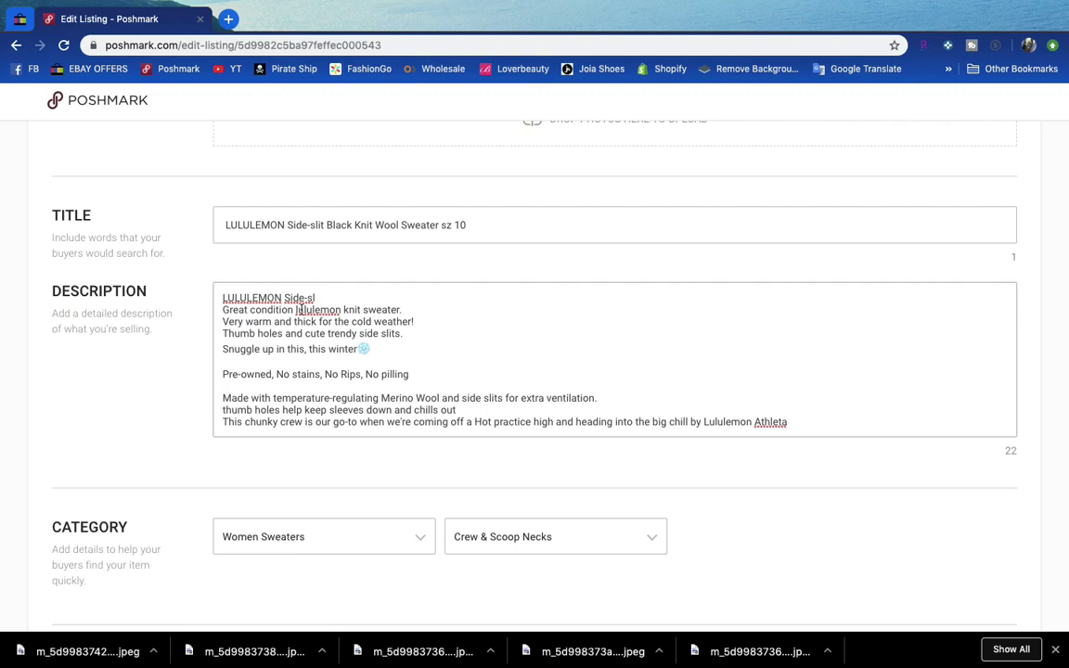
pyautogui.moveTo(297, 310); pyautogui.dragTo(425, 308)
pyautogui.press('BackSpace')
pyautogui.doubleClick(297, 297)
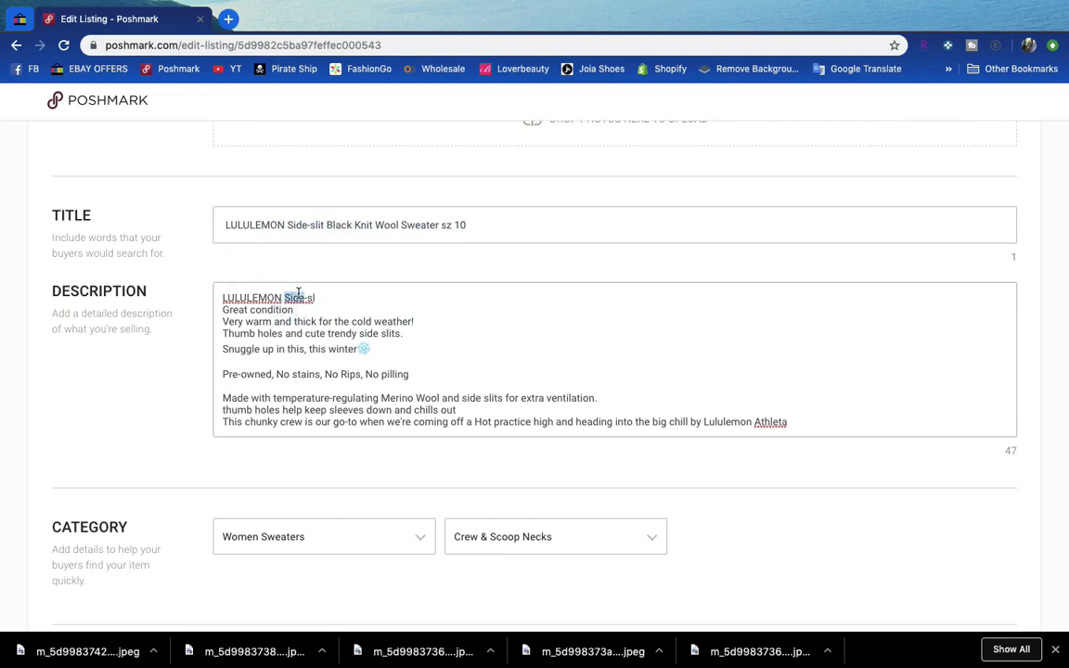
pyautogui.write('Side-slit Black Knit Wool Sweater sz 10')
pyautogui.press('Return')
# Copy the full description text and delete the old Lululemon listing, confirming the deletion.
pyautogui.press('super+a')
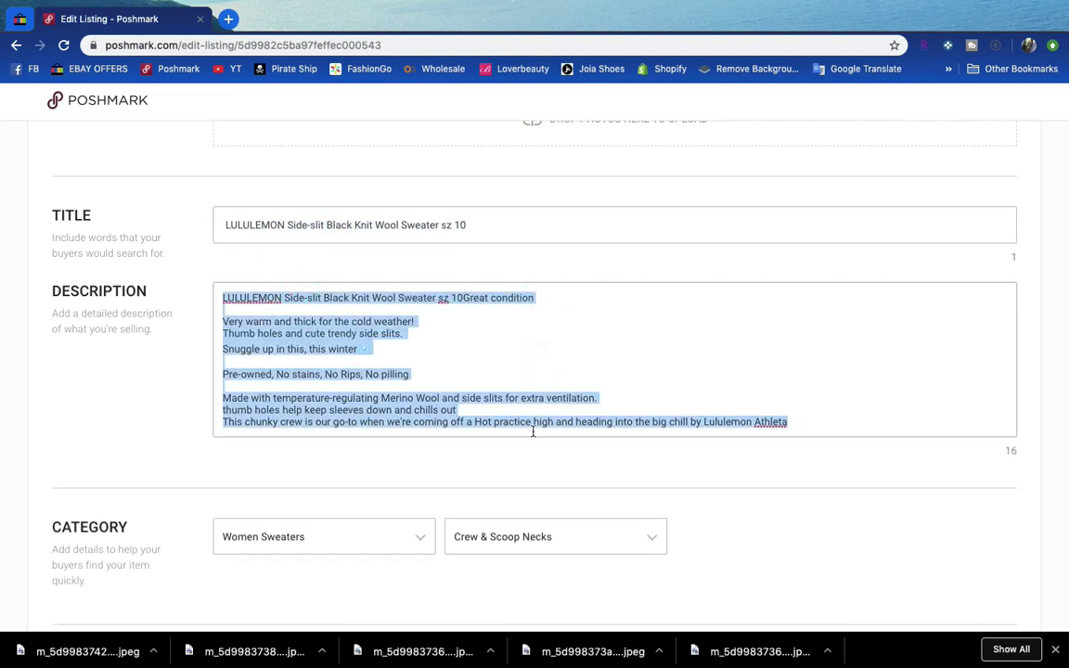
pyautogui.scroll(-15, 533, 390)
pyautogui.click(117, 472)
pyautogui.click(631, 422)
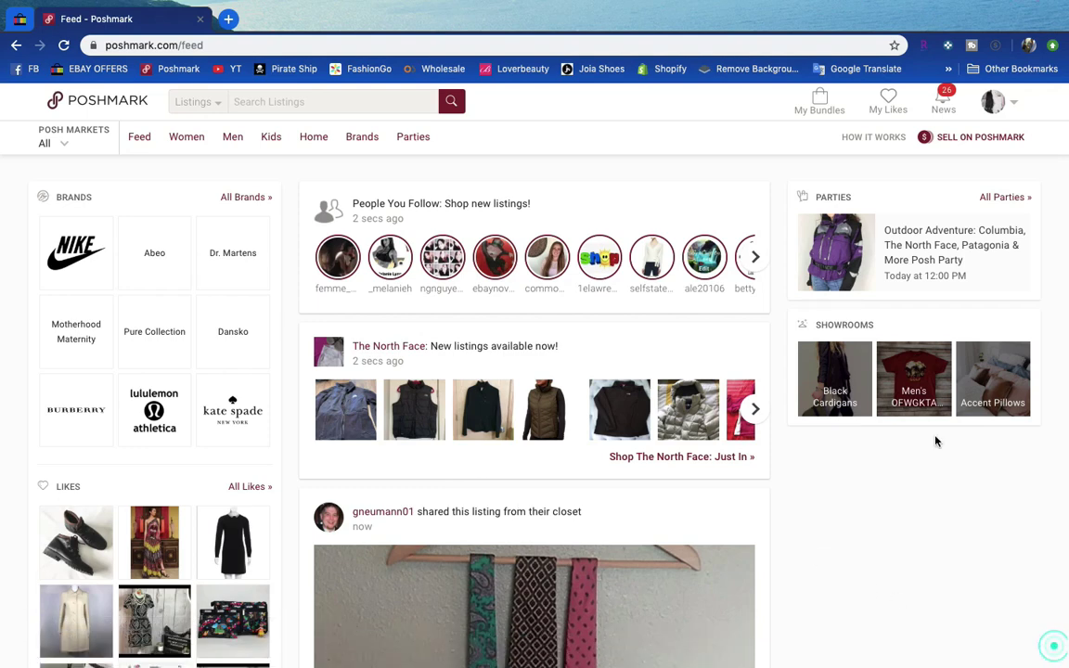
# Start a new listing and upload the six saved Lululemon sweater photos from the Desktop.
pyautogui.click(951, 135)
pyautogui.click(529, 435)
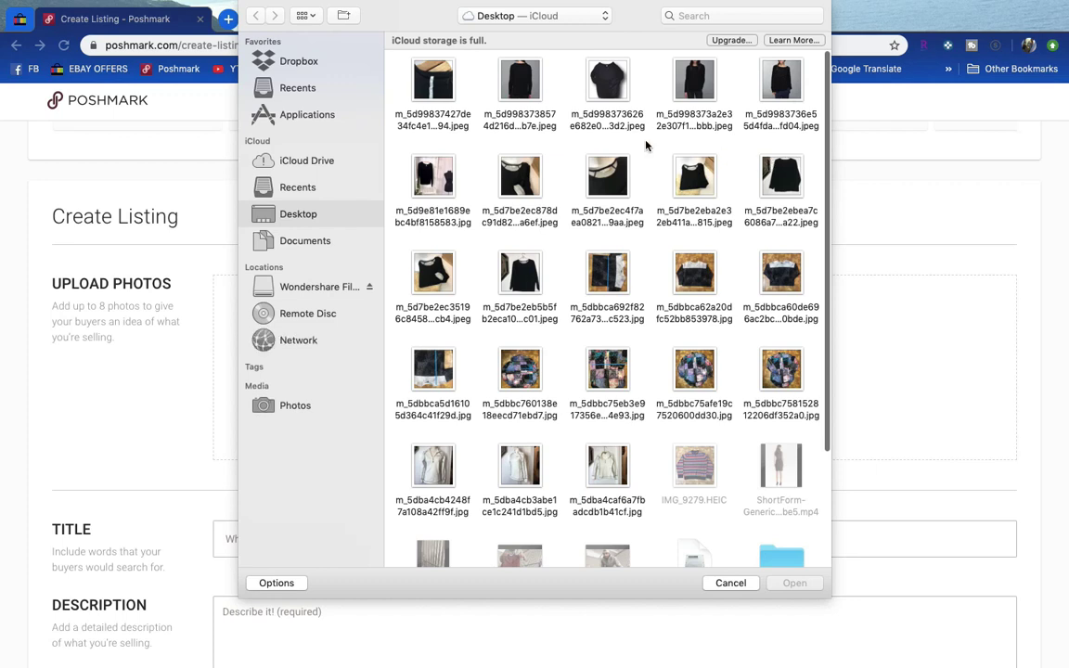
pyautogui.click(433, 182)
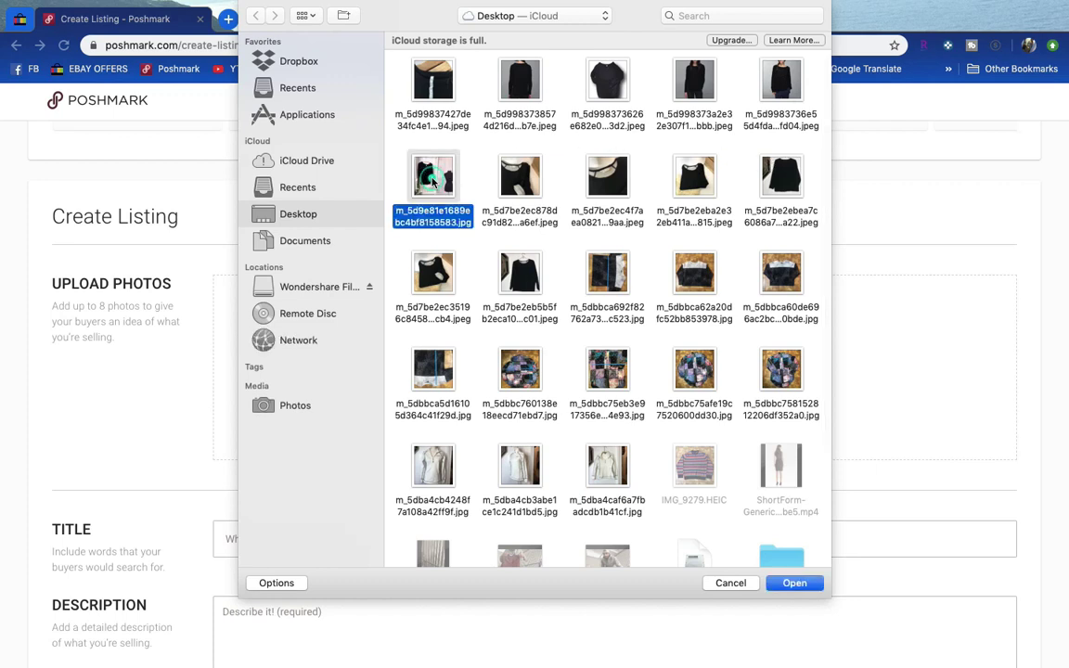
pyautogui.moveTo(813, 74); pyautogui.dragTo(413, 85)
pyautogui.keyDown('super'); pyautogui.click(434, 183); pyautogui.keyUp('super')
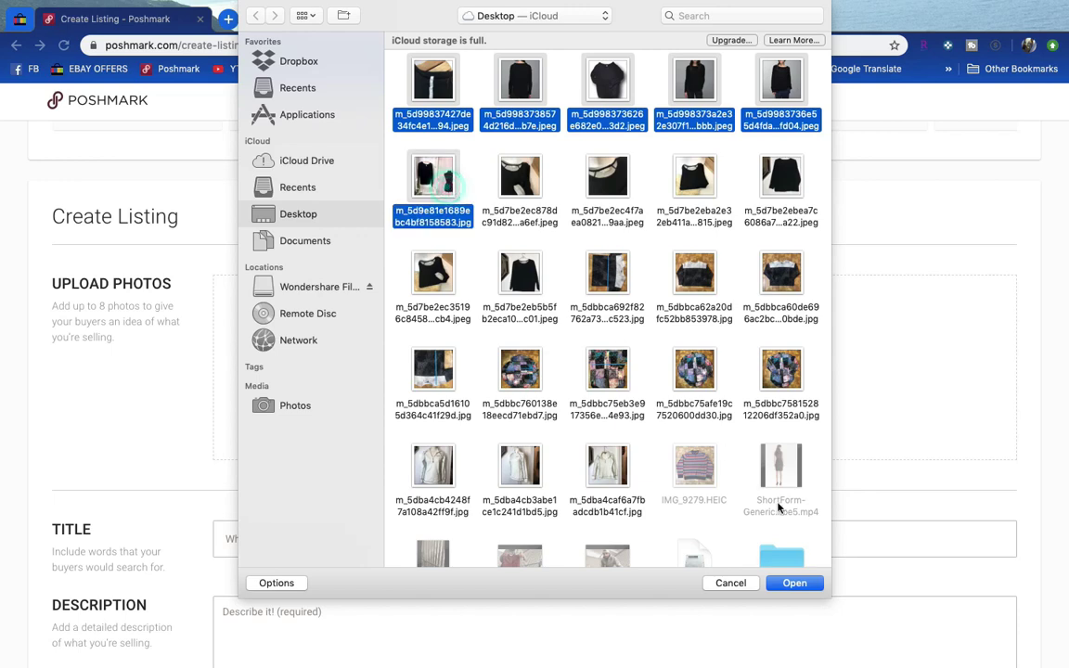
pyautogui.click(800, 583)
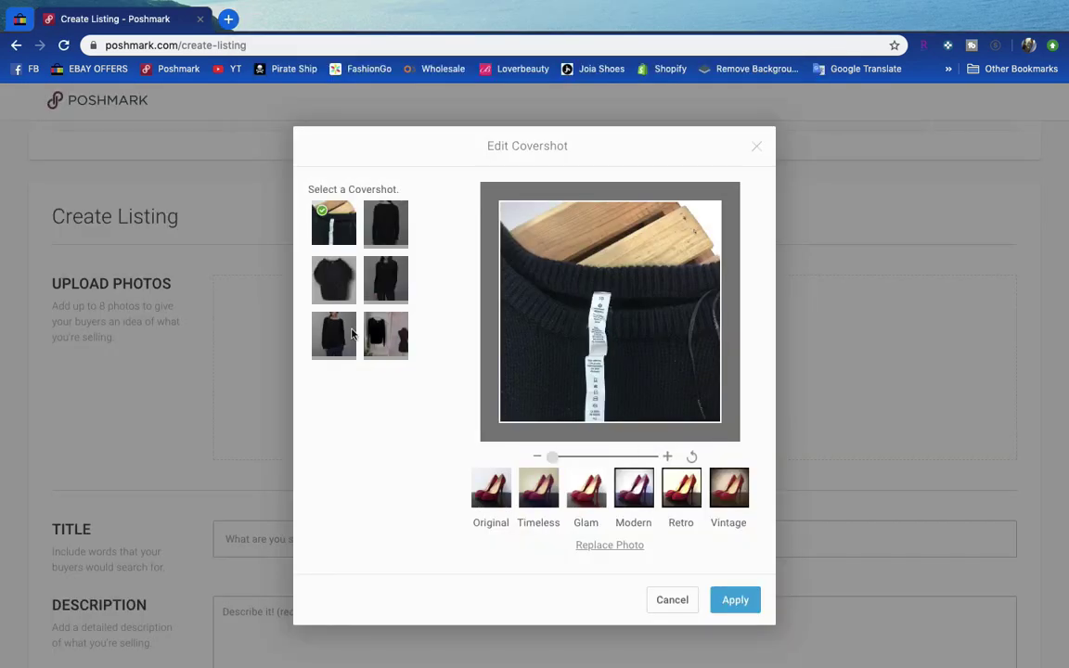
# Set the back-view sweater photo as the covershot and paste the copied text into the description.
pyautogui.click(371, 288)
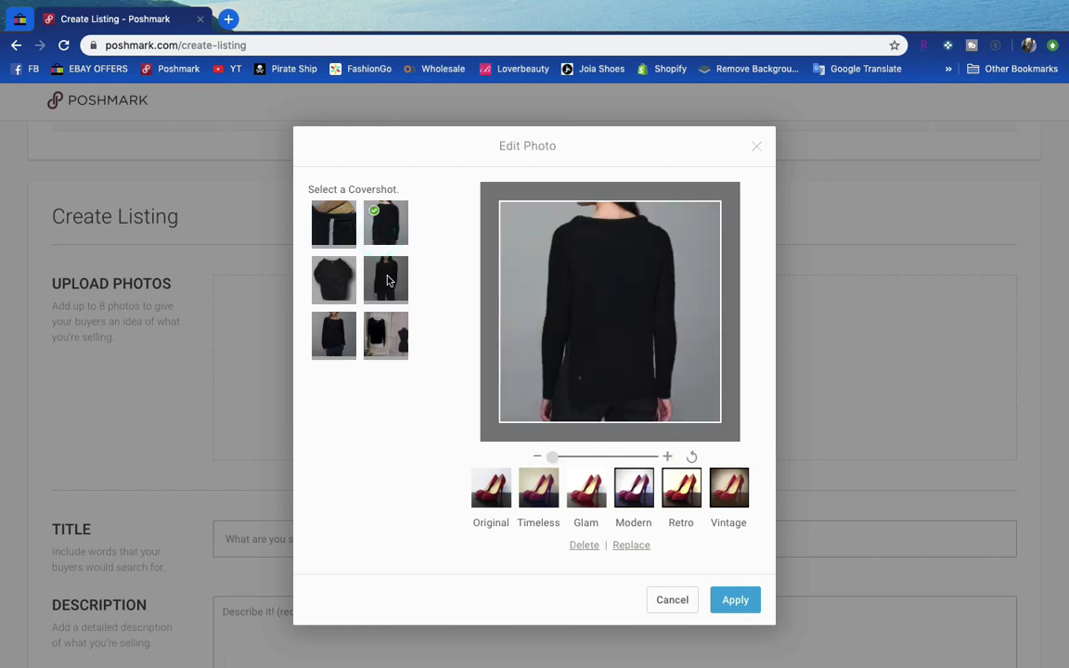
pyautogui.click(735, 600)
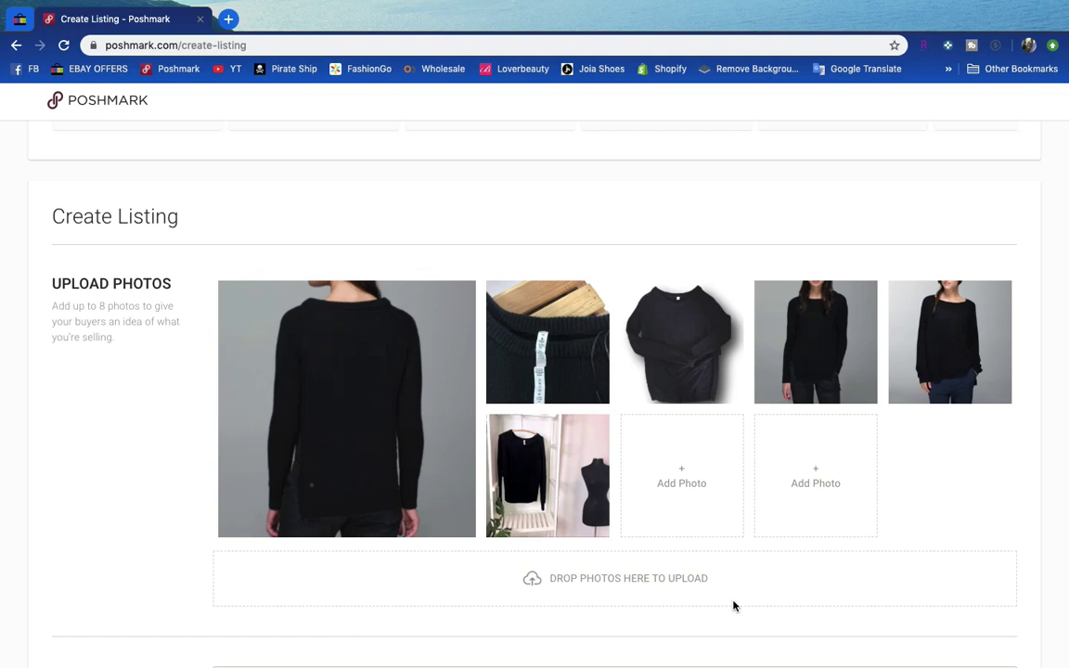
pyautogui.scroll(-4, 682, 530)
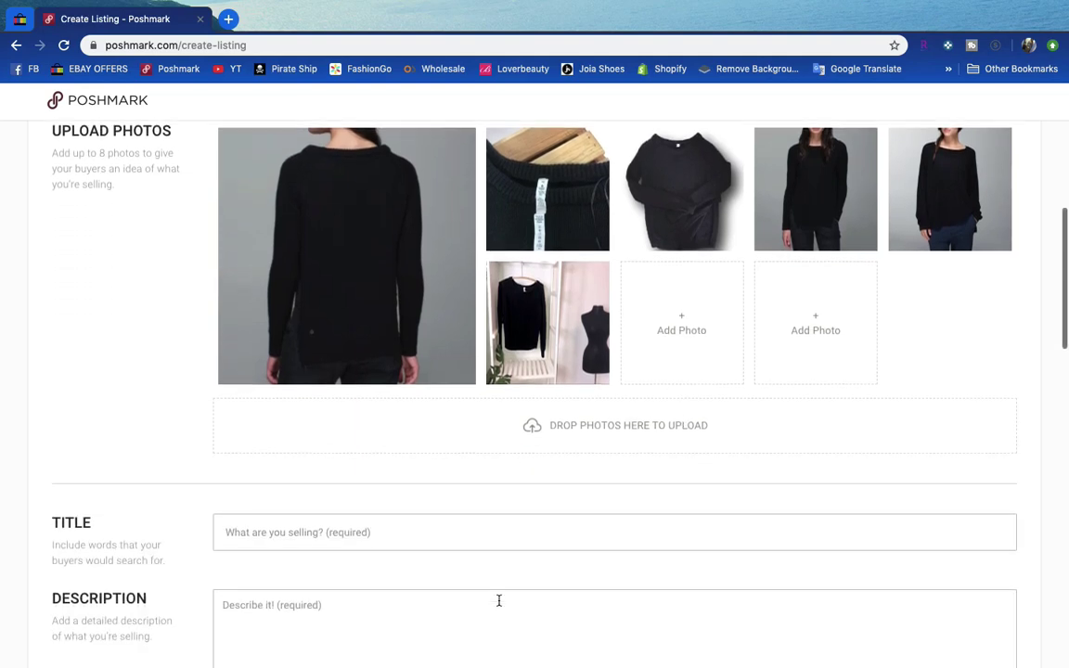
pyautogui.click(497, 605)
pyautogui.hotkey('ctrl', 'v')
# Separate "Great condition" from the description's opening line and delete it.
pyautogui.tripleClick(477, 530)
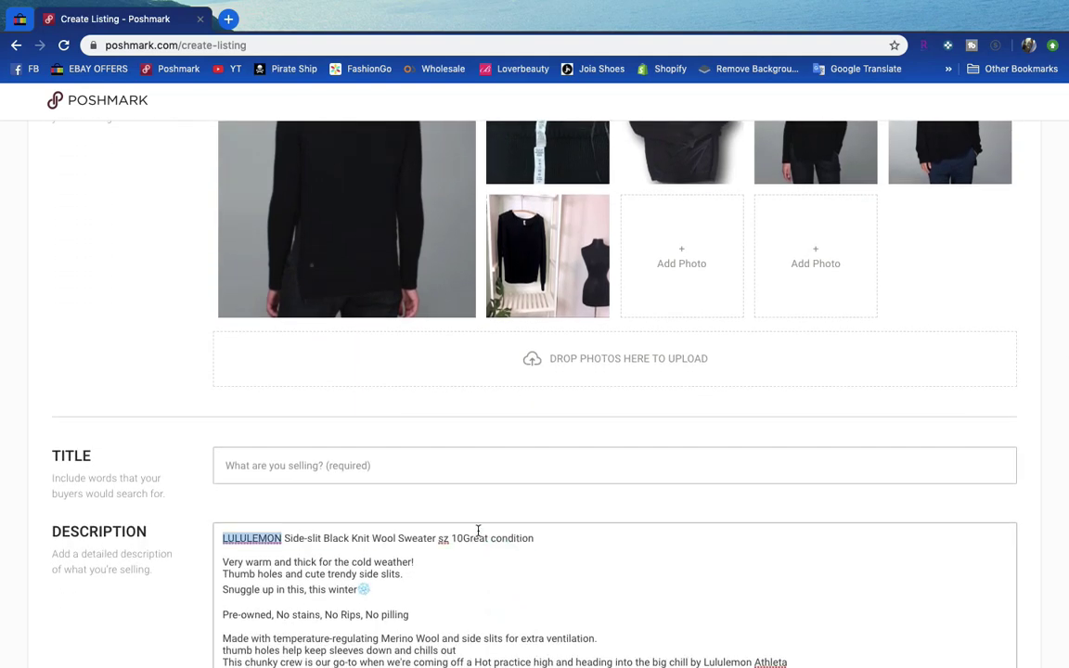
pyautogui.click(463, 538)
pyautogui.press('Return')
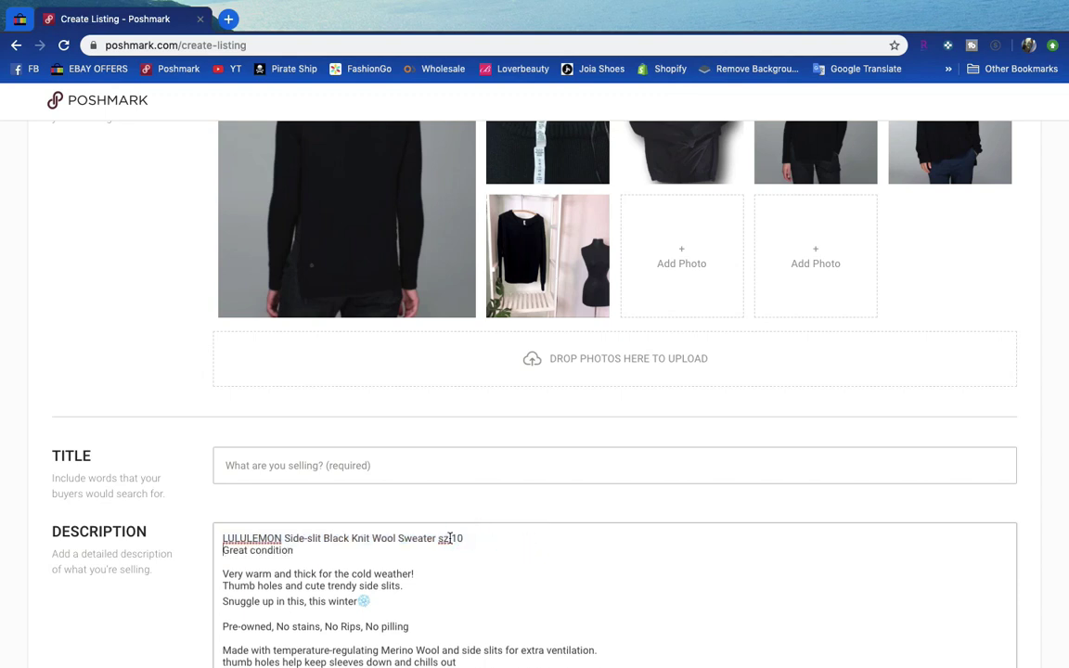
pyautogui.tripleClick(440, 538)
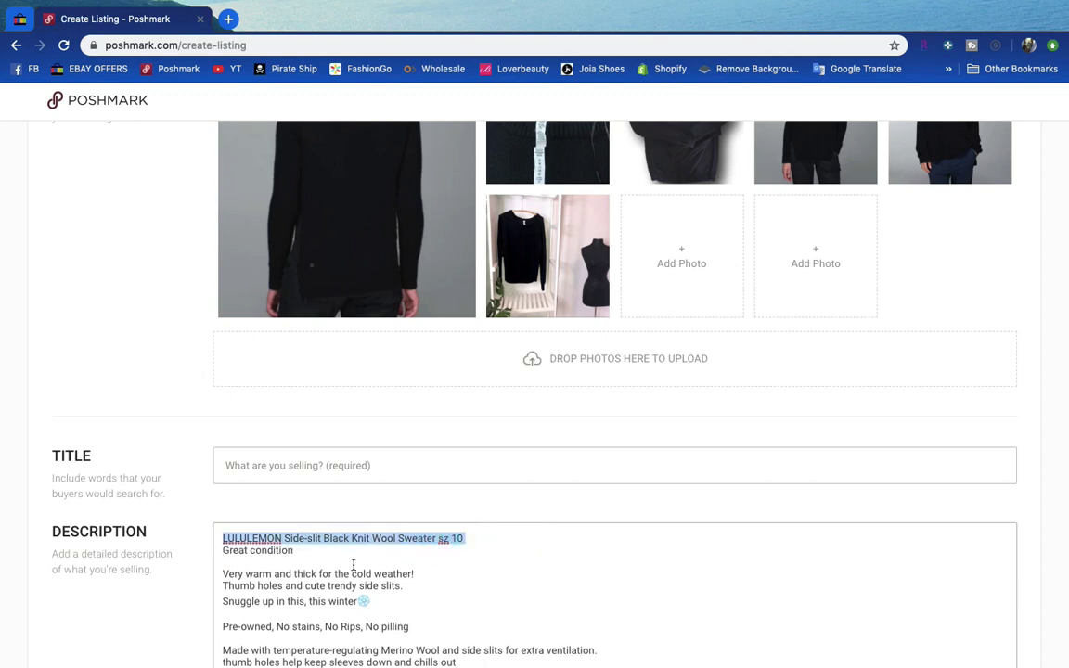
pyautogui.tripleClick(269, 552)
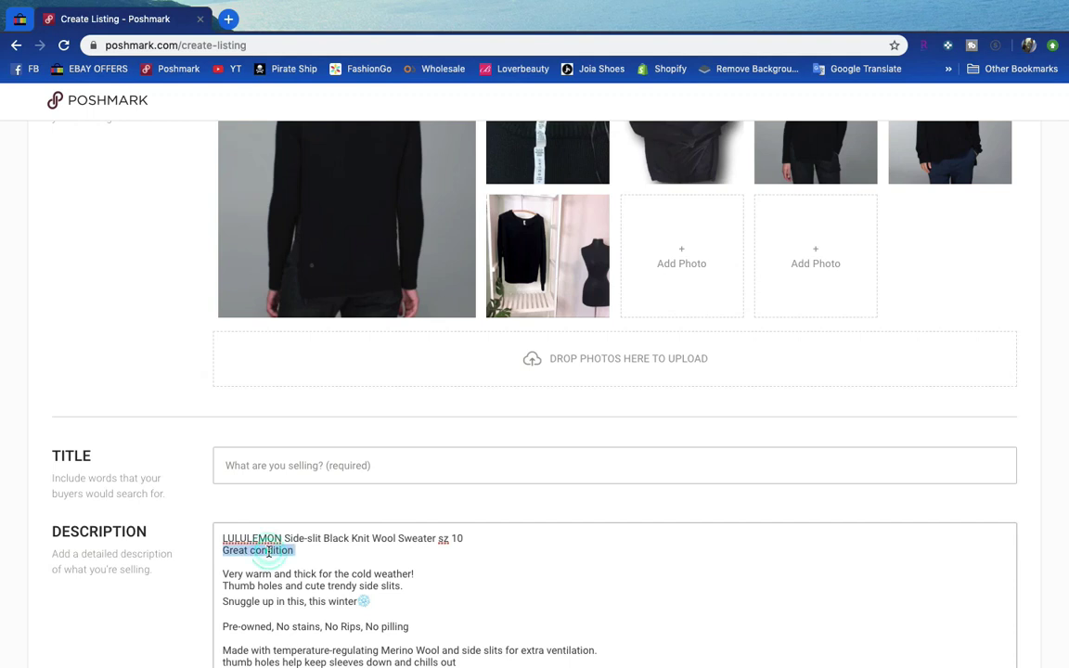
pyautogui.press('BackSpace')
# Copy the description's first line, "LULULEMON Side-slit Black Knit Wool Sweater sz 10", into the listing title.
pyautogui.tripleClick(275, 541)
pyautogui.hotkey('ctrl', 'c')
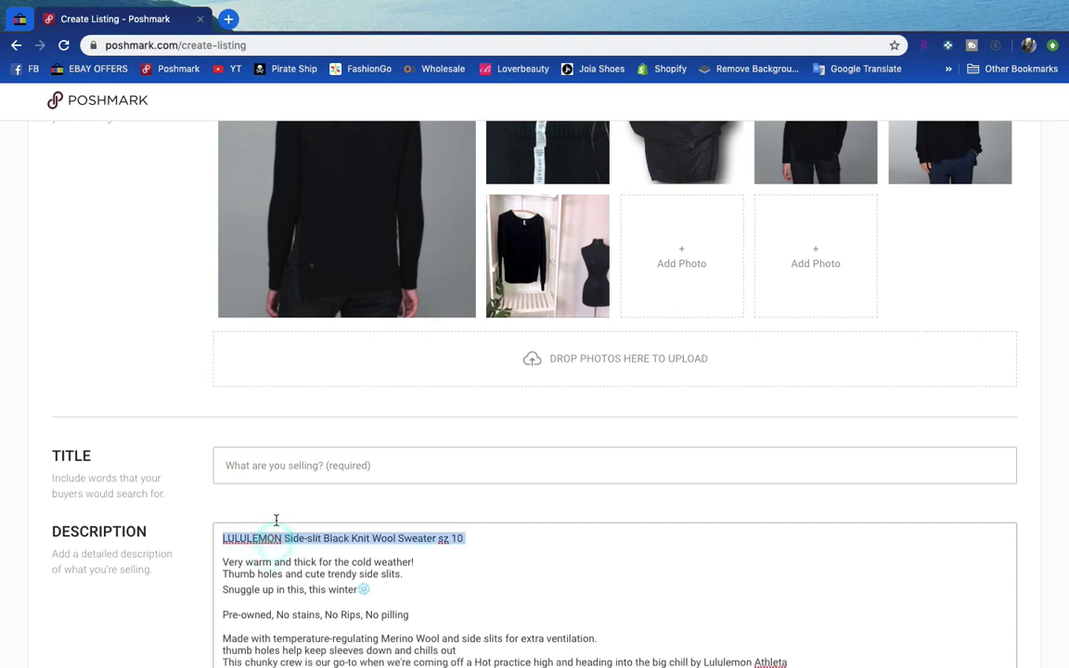
pyautogui.click(284, 467)
pyautogui.hotkey('ctrl', 'v')
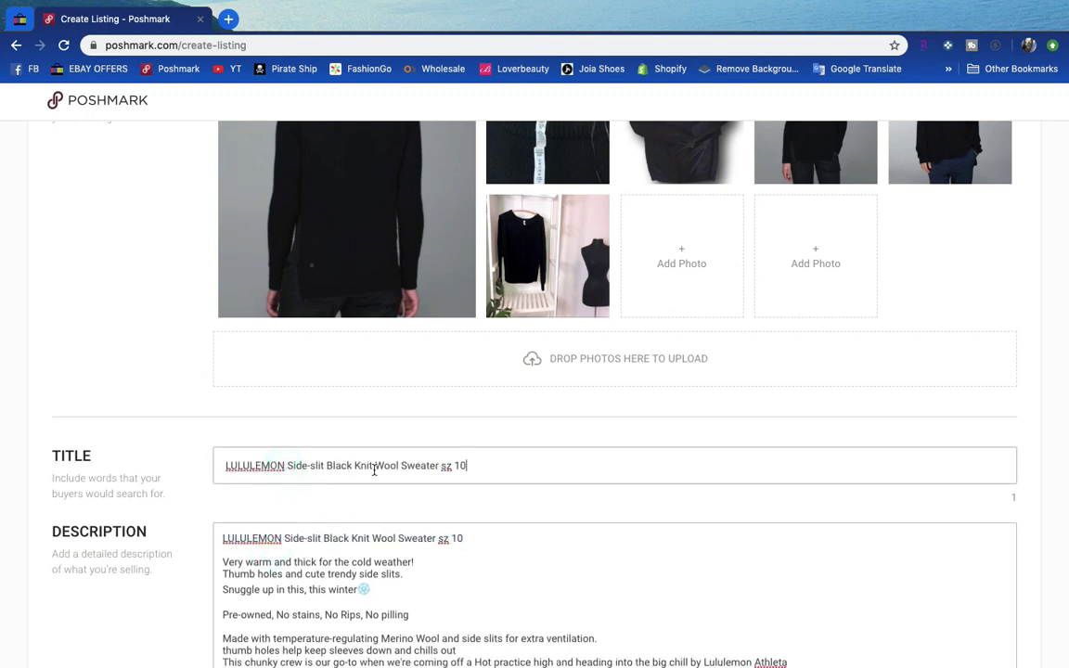
# Revise the title to read "LULULEMON Side slit Black Knit Wool Sweater Sz 10".
pyautogui.doubleClick(445, 465)
pyautogui.click(316, 467)
pyautogui.press('BackSpace')
pyautogui.doubleClick(446, 466)
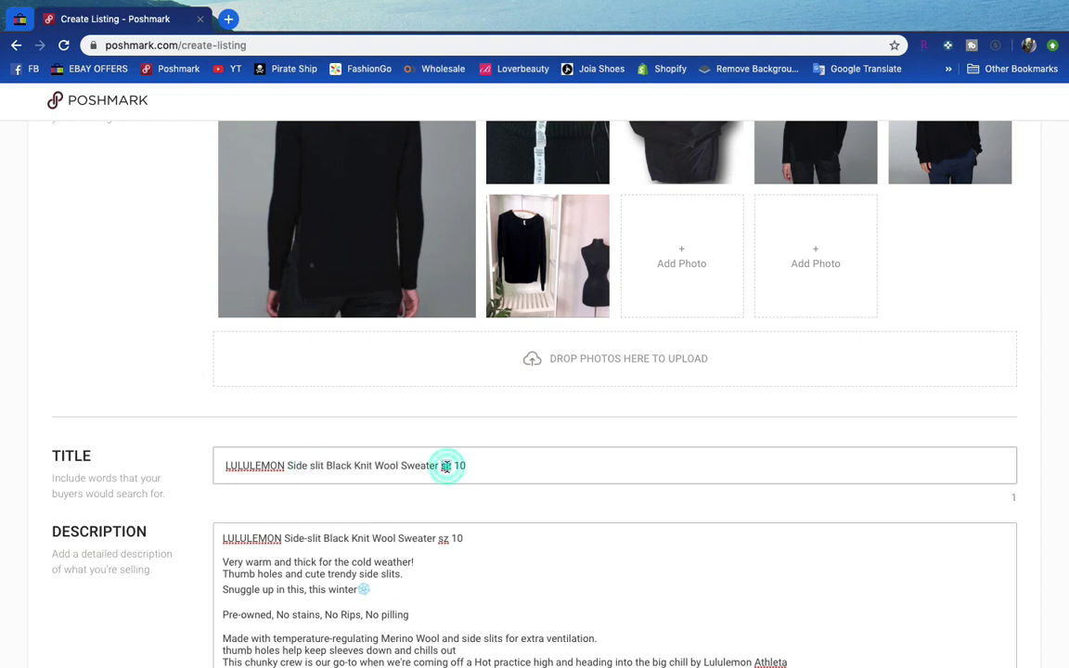
pyautogui.write('Sz')
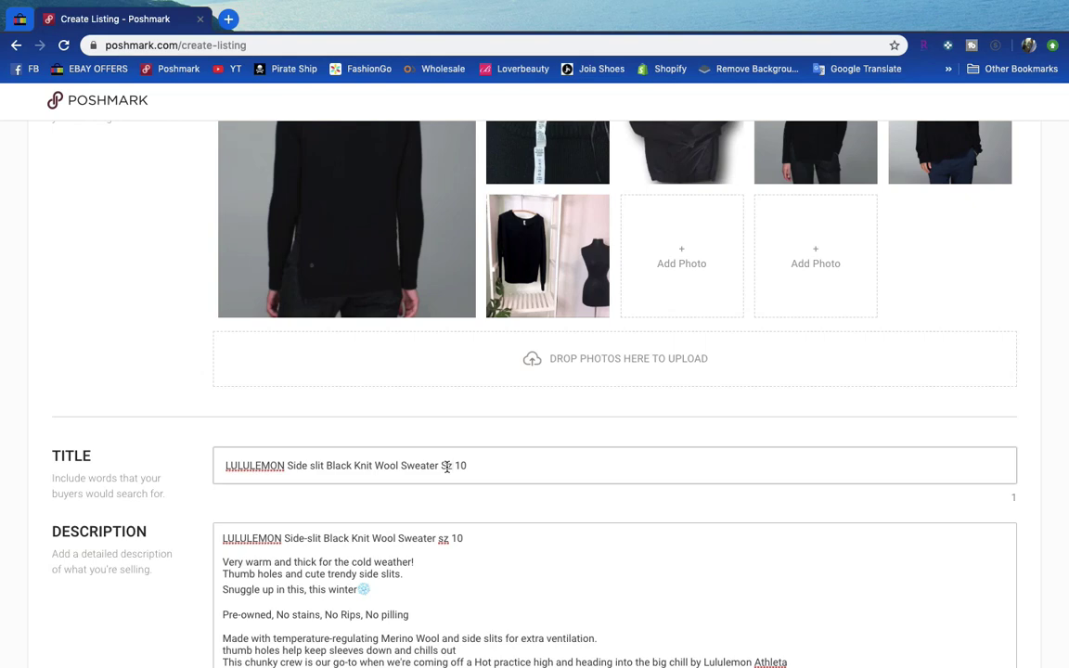
# Set the category to Women Sweaters with the subcategory Crew & Scoop Necks.
pyautogui.scroll(-6, 448, 467)
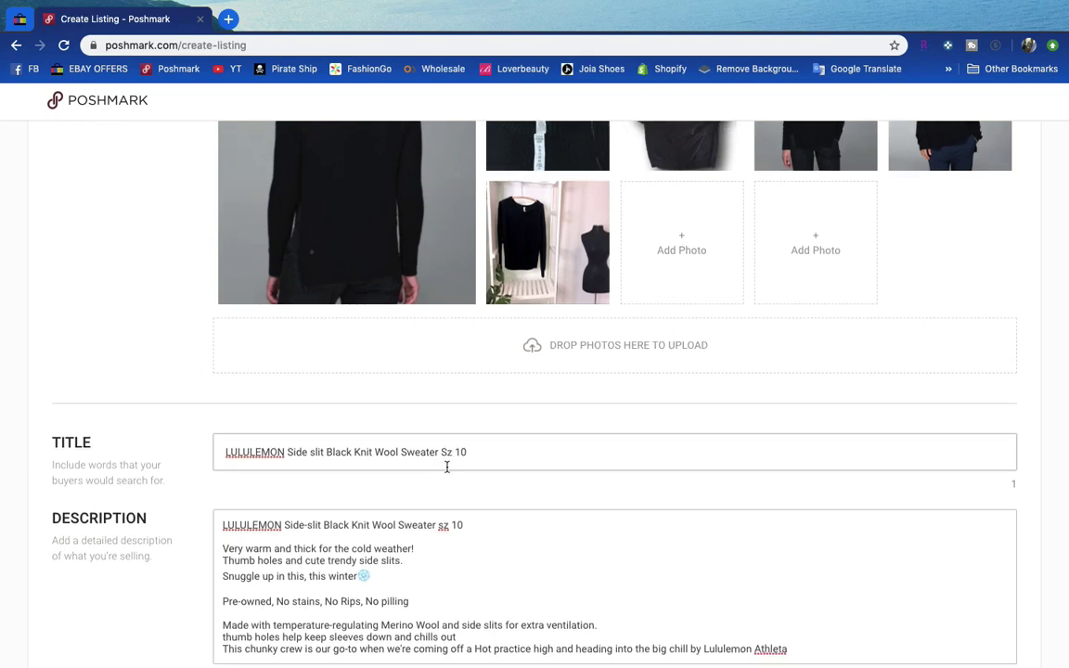
pyautogui.click(289, 525)
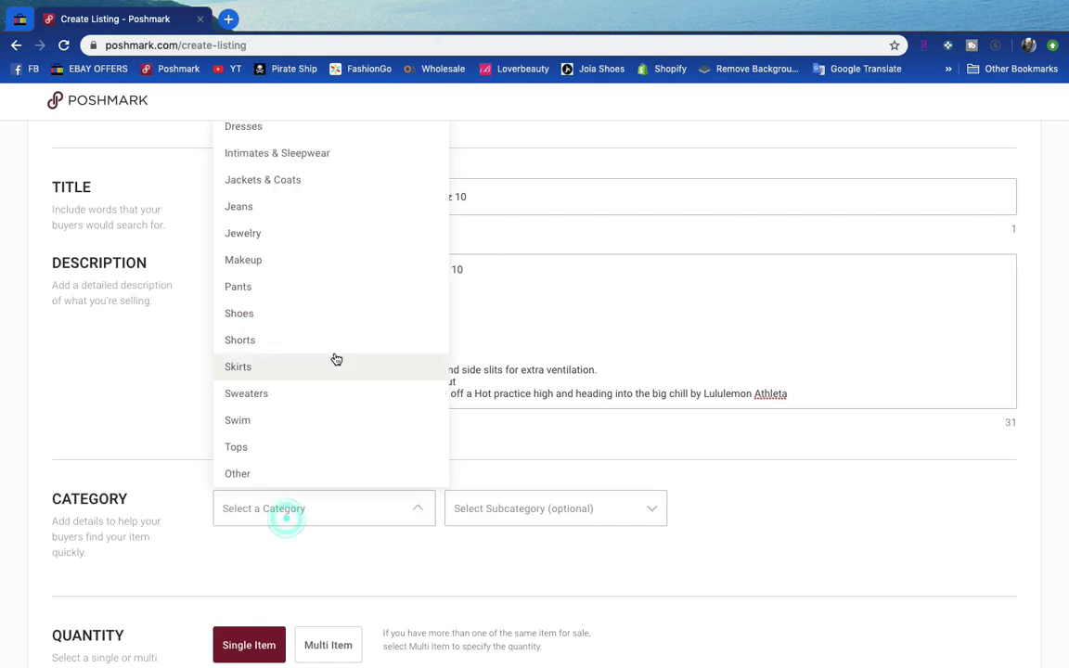
pyautogui.click(308, 397)
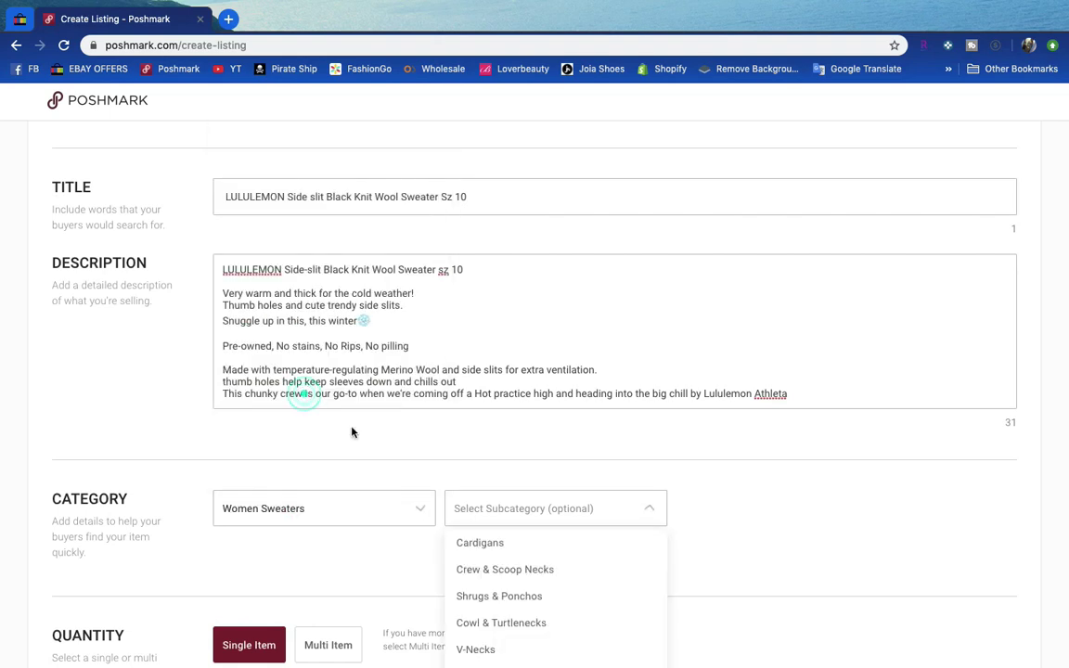
pyautogui.scroll(-3, 401, 520)
pyautogui.click(498, 443)
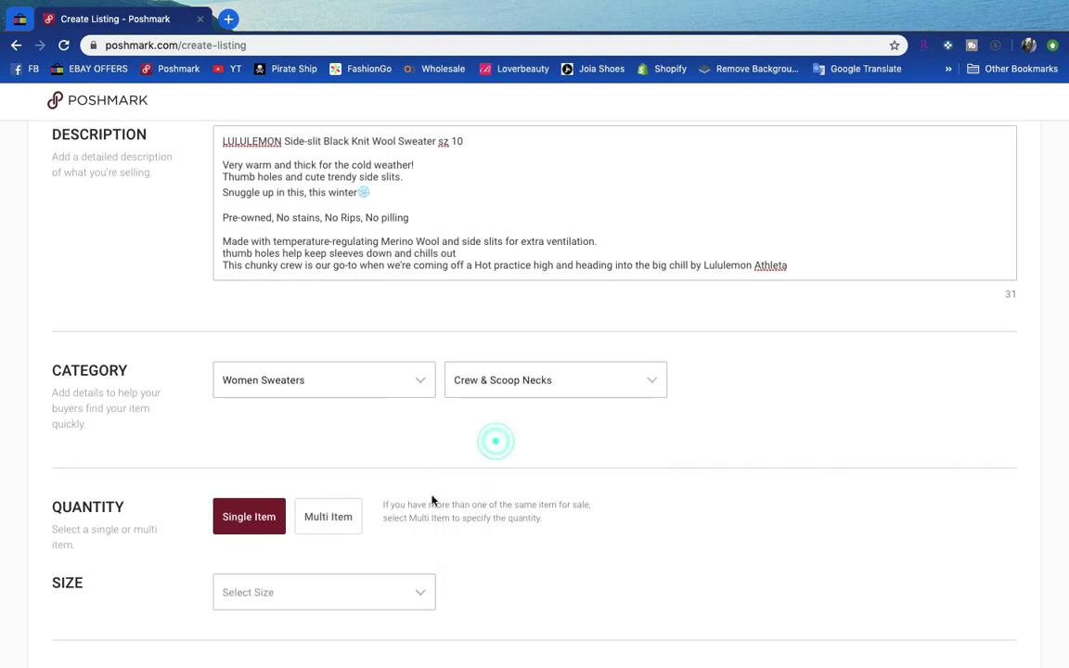
# Set the sweater's size to standard 10.
pyautogui.scroll(-3, 425, 515)
pyautogui.click(324, 468)
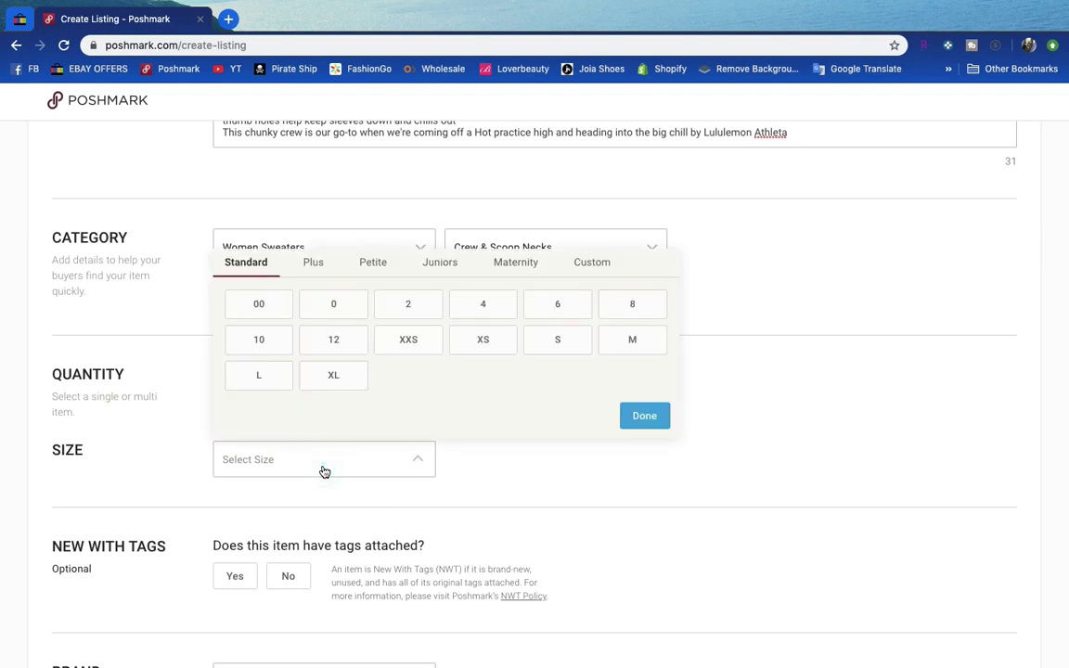
pyautogui.click(279, 351)
# Set the brand to lululemon athletica.
pyautogui.scroll(-5, 358, 439)
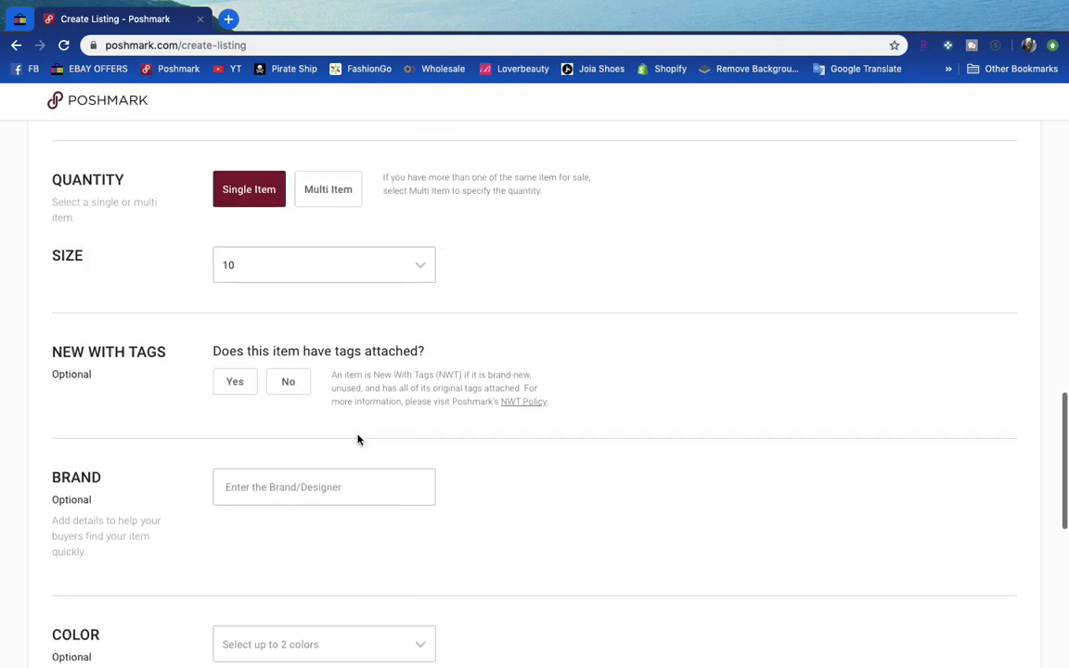
pyautogui.click(271, 474)
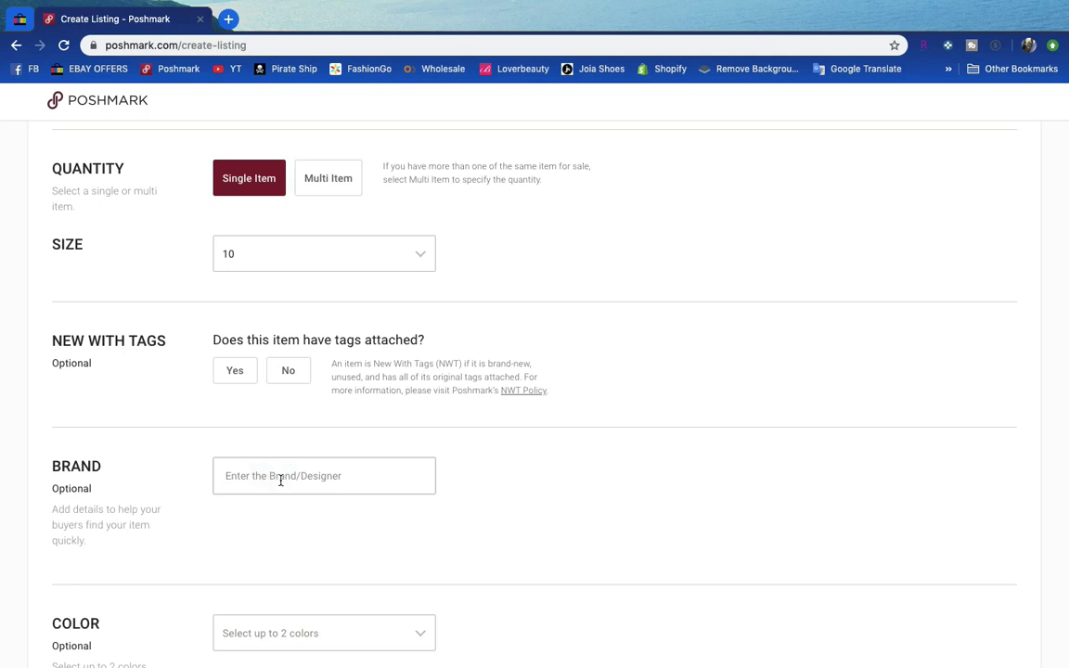
pyautogui.write('lul')
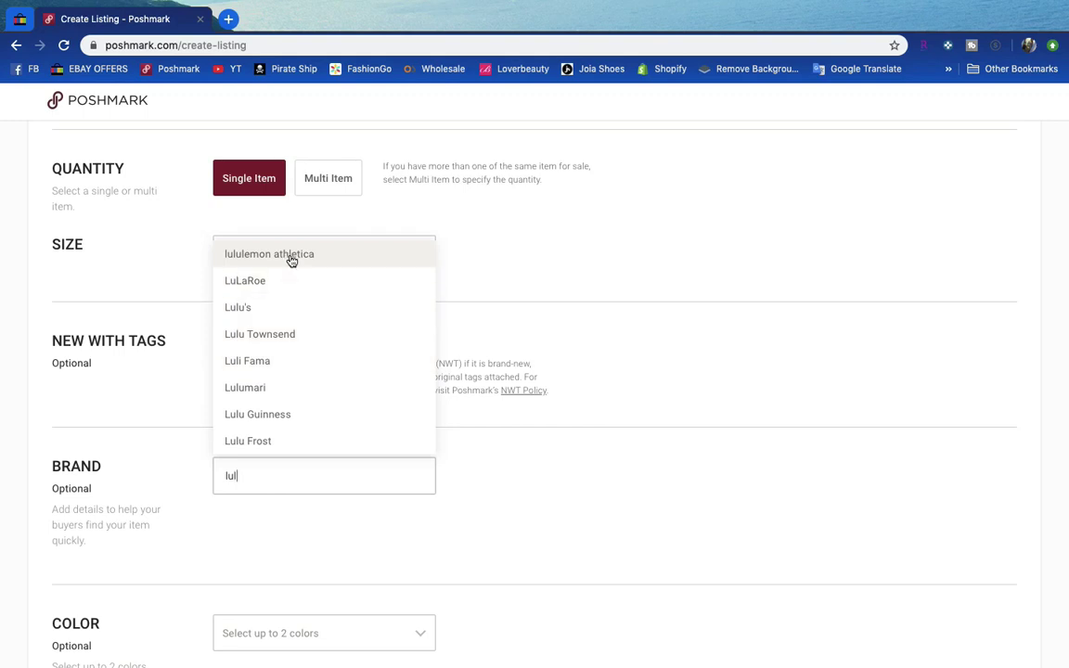
pyautogui.click(292, 260)
# Set the item's color to Black.
pyautogui.scroll(-3, 320, 464)
pyautogui.click(312, 389)
pyautogui.click(406, 480)
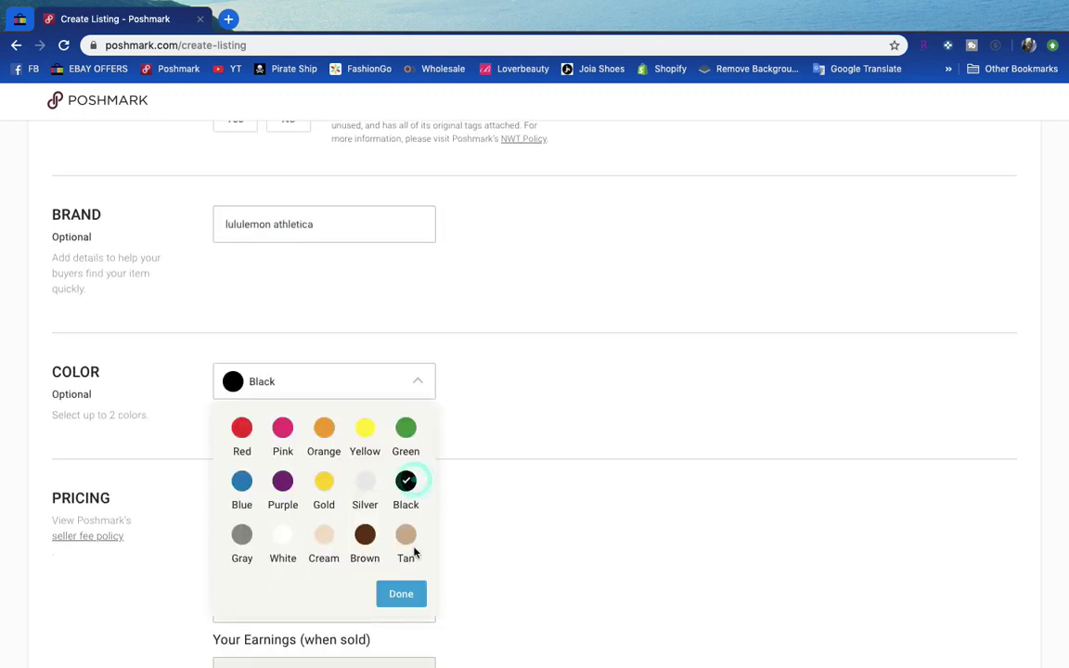
pyautogui.click(401, 594)
# Set the sweater's original price to 118.
pyautogui.scroll(-2, 415, 494)
pyautogui.click(358, 409)
pyautogui.write('0')
pyautogui.press('BackSpace')
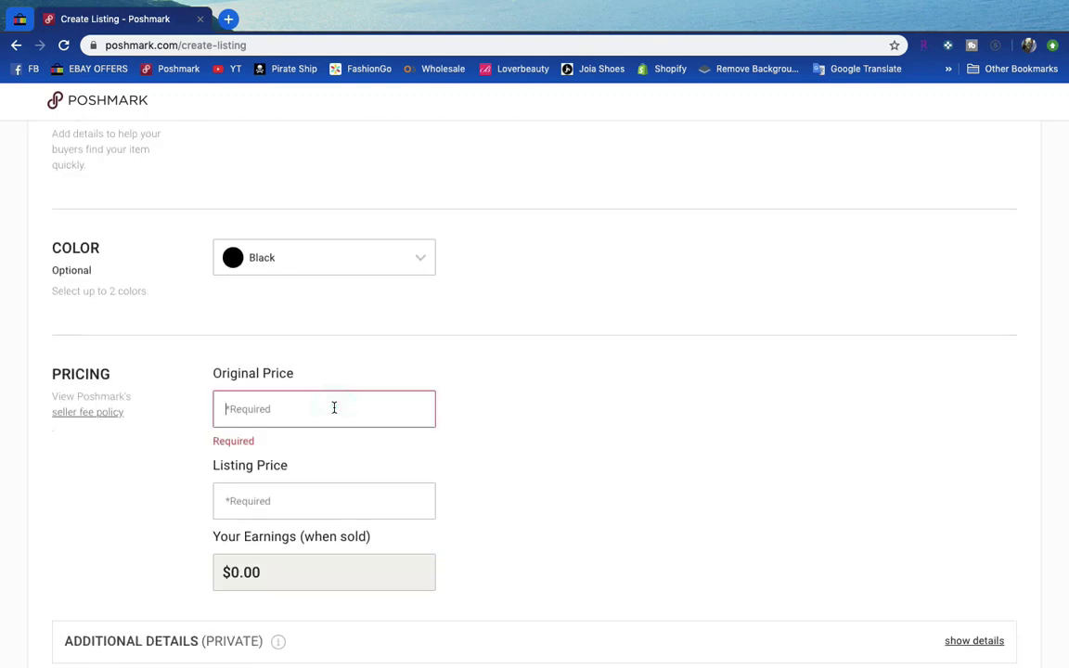
pyautogui.write('11')
# Set the sweater's listing price to 85.
pyautogui.scroll(15, 455, 290)
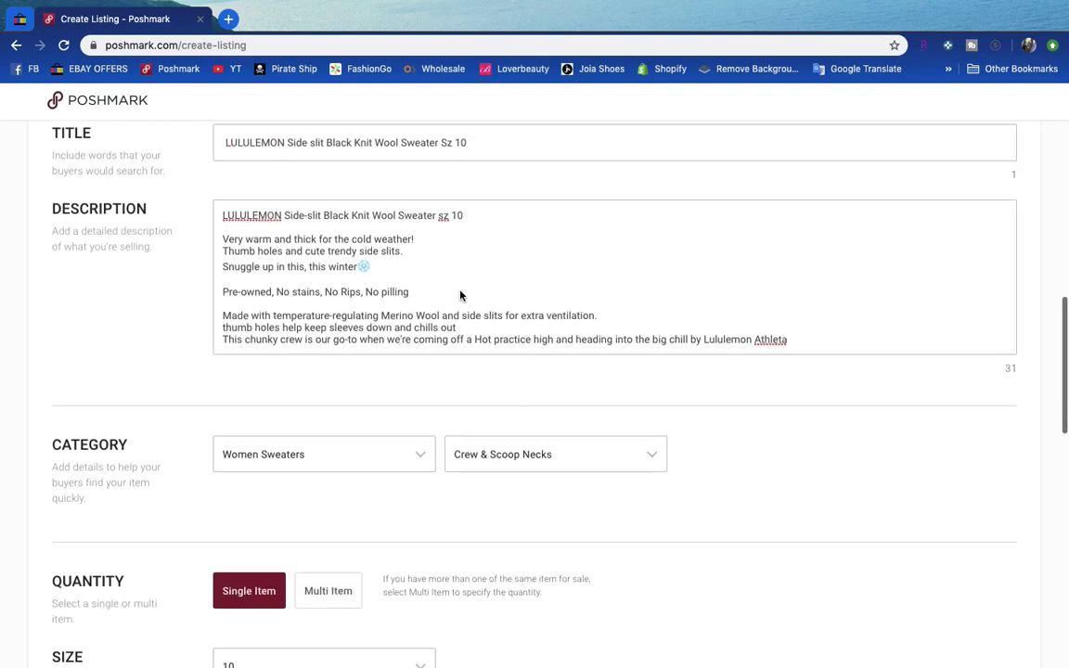
pyautogui.scroll(-3, 461, 295)
pyautogui.scroll(4, 460, 295)
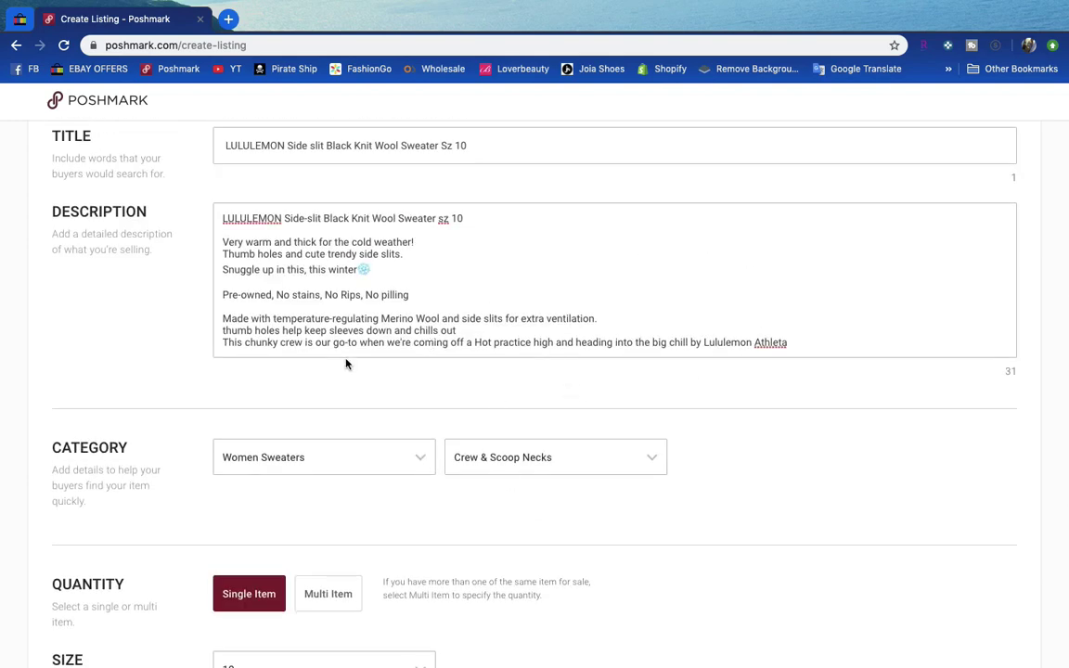
pyautogui.scroll(-3, 343, 464)
pyautogui.scroll(-7, 341, 498)
pyautogui.click(308, 435)
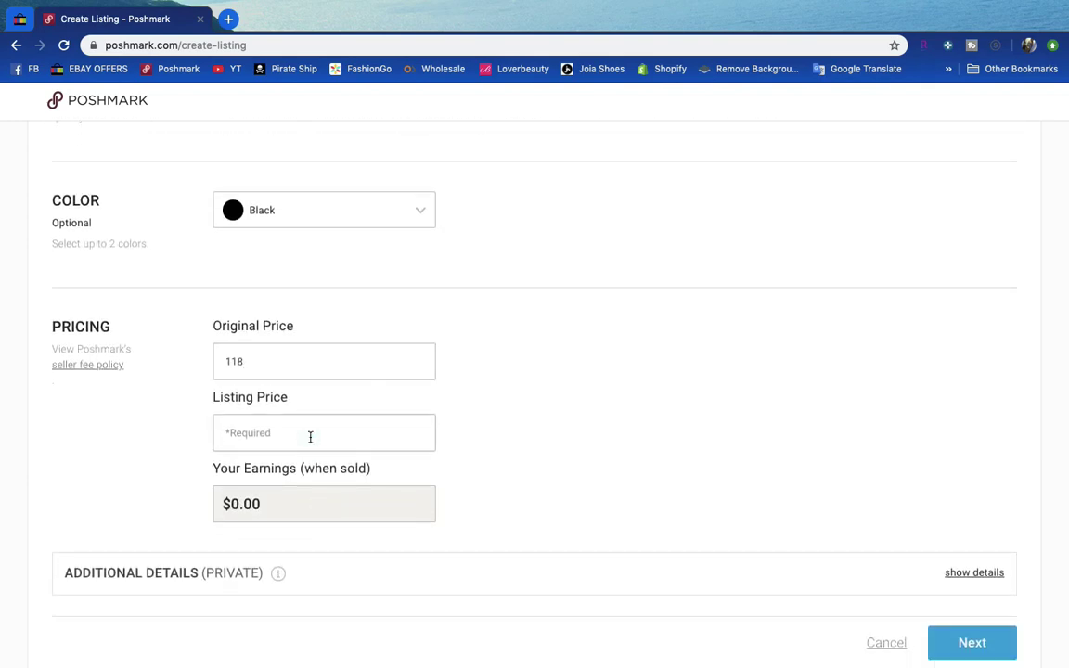
pyautogui.write('985')
pyautogui.press('BackSpace')
pyautogui.press('BackSpace')
pyautogui.press('BackSpace')
pyautogui.write('85')
# In the private additional details, enter a cost price of 5 and the other info "Relised 11-1".
pyautogui.scroll(-3, 536, 537)
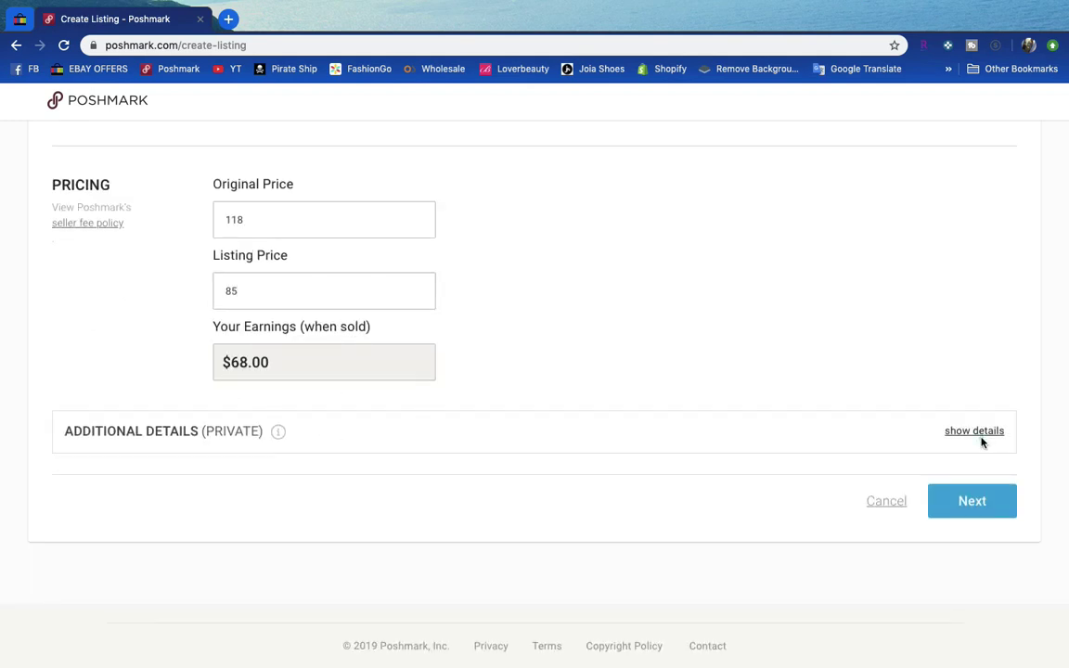
pyautogui.click(971, 432)
pyautogui.scroll(-1, 399, 561)
pyautogui.scroll(-2, 399, 560)
pyautogui.click(318, 325)
pyautogui.write('5')
pyautogui.click(321, 433)
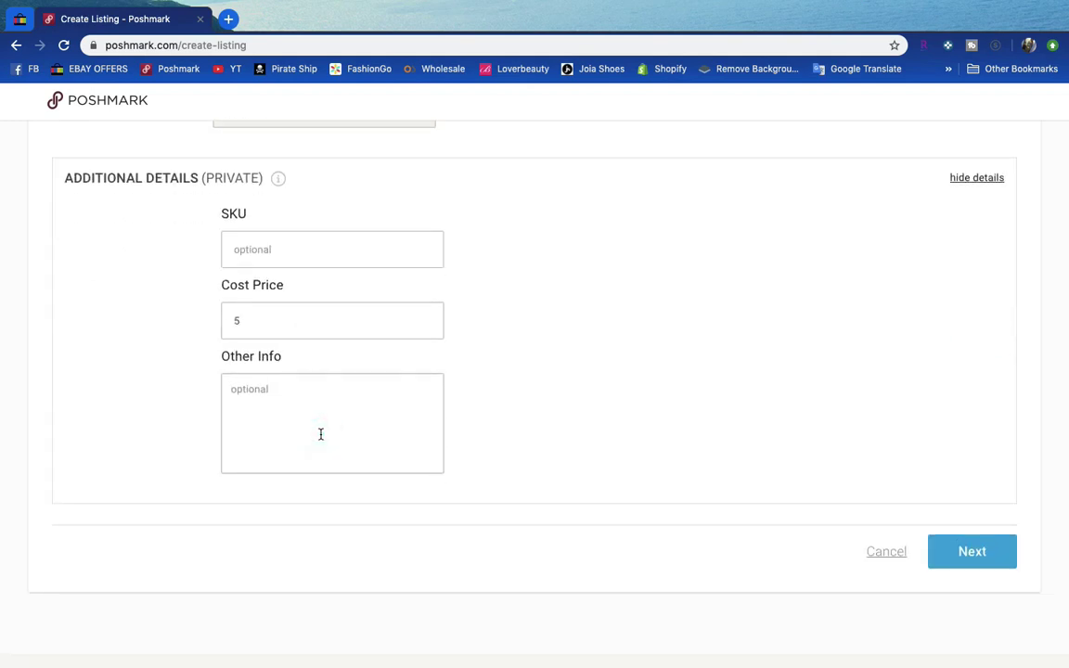
pyautogui.write('Relised 11-1')
# Publish the new Lululemon sweater listing and complete the listing prompts.
pyautogui.click(992, 552)
pyautogui.click(738, 412)
pyautogui.click(575, 628)
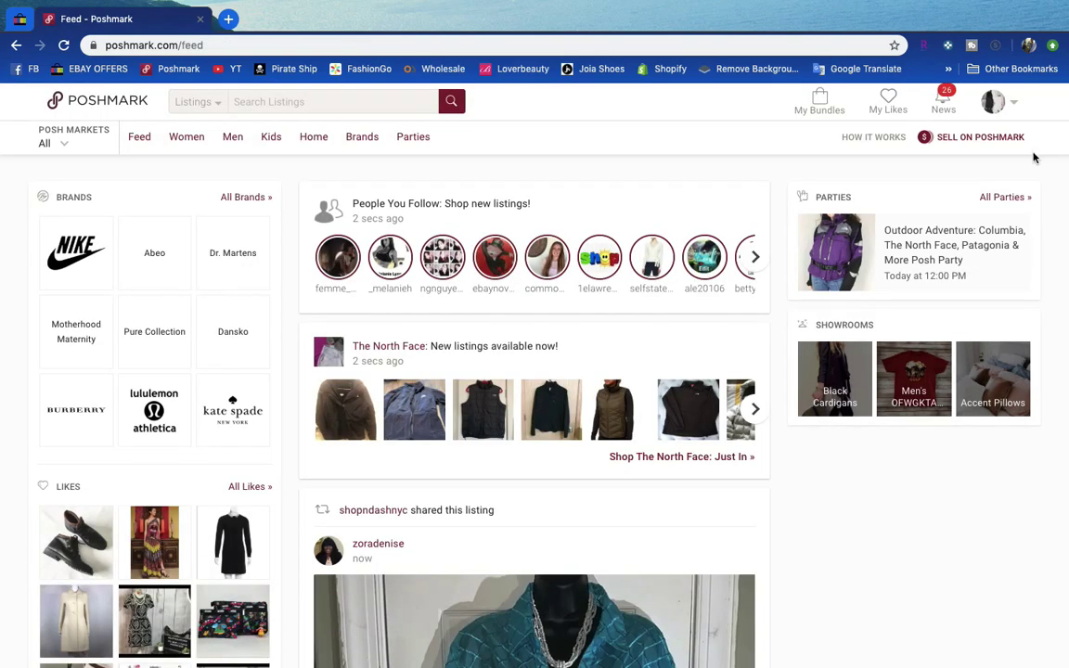
# Open the seller's own closet and check the newly published Lululemon sweater listing.
pyautogui.moveTo(998, 102)
pyautogui.click(973, 139)
pyautogui.scroll(-2, 555, 492)
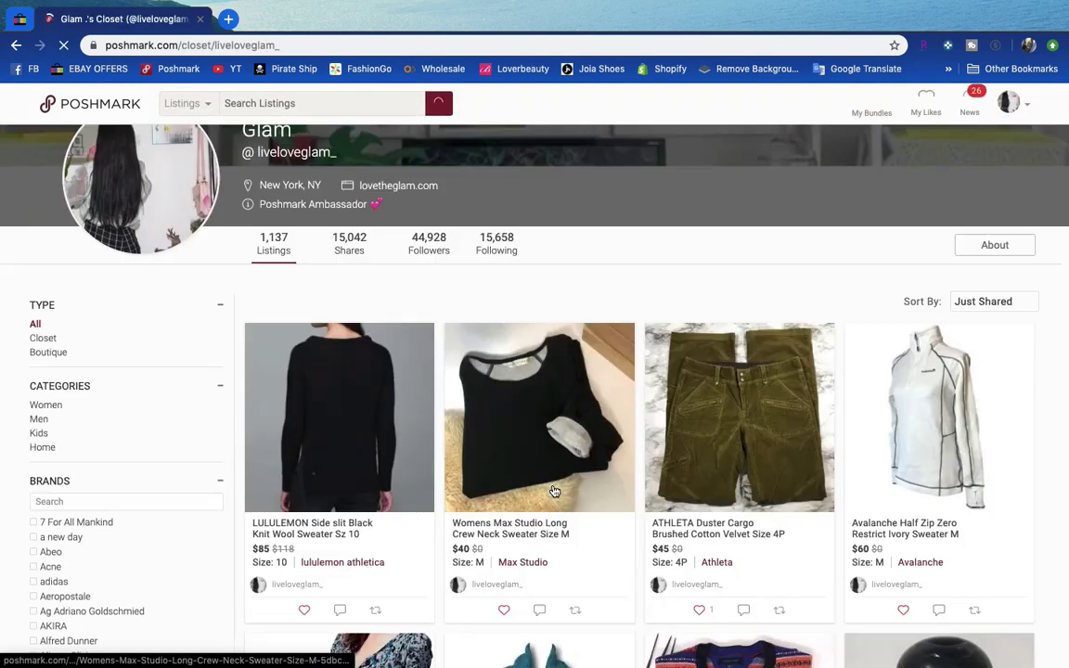
pyautogui.scroll(-1, 554, 492)
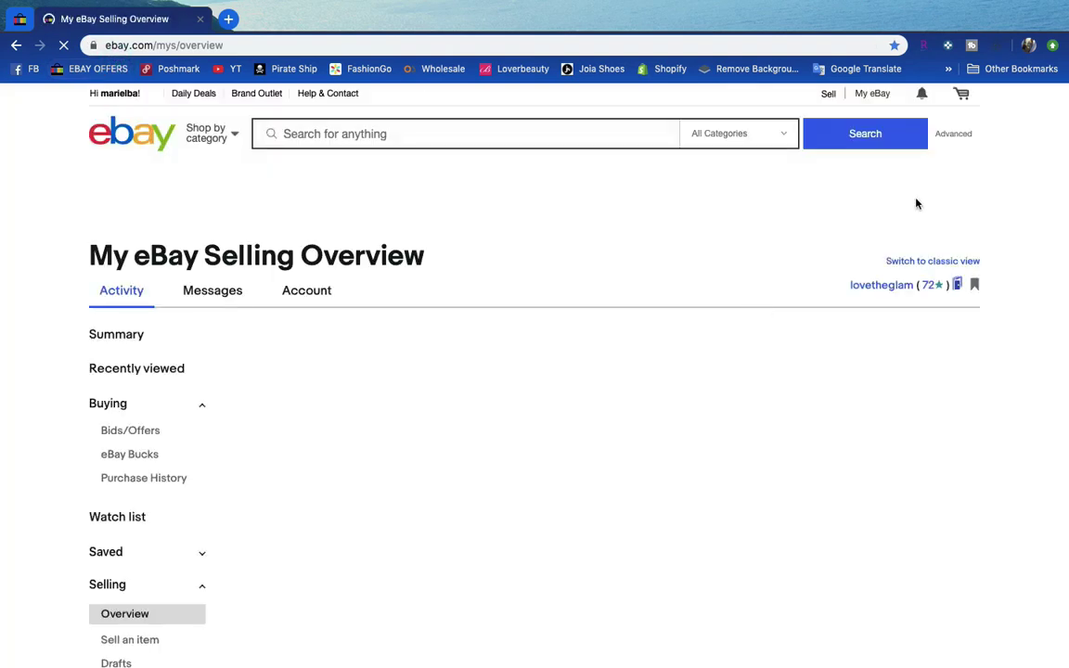
# On eBay, go to the selling overview and open the active listings in Seller Hub.
pyautogui.moveTo(878, 94)
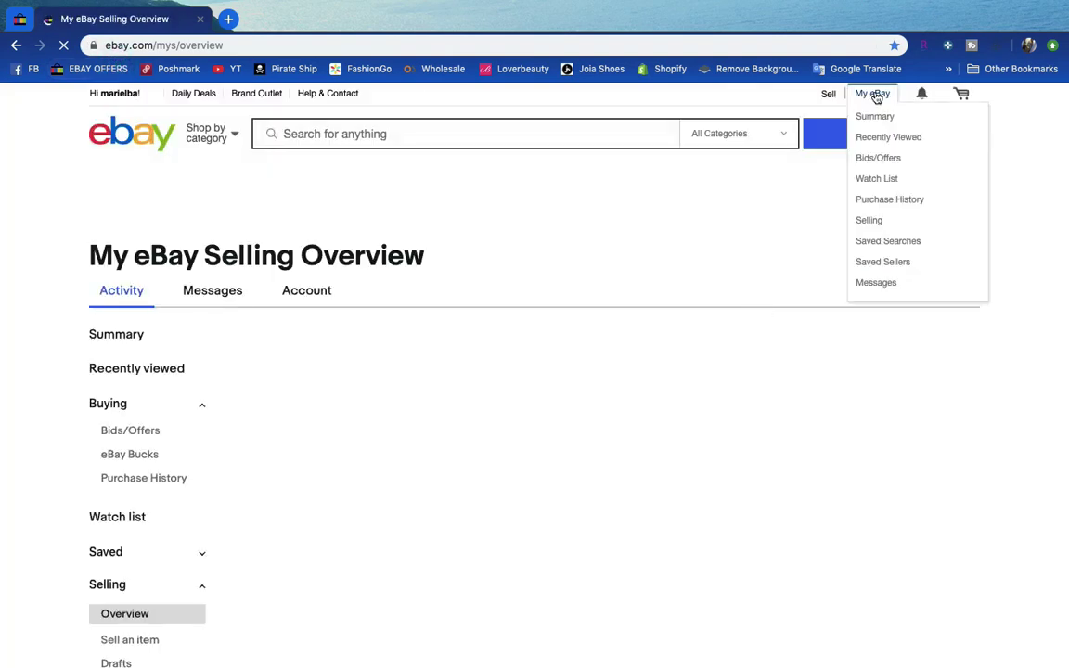
pyautogui.click(870, 221)
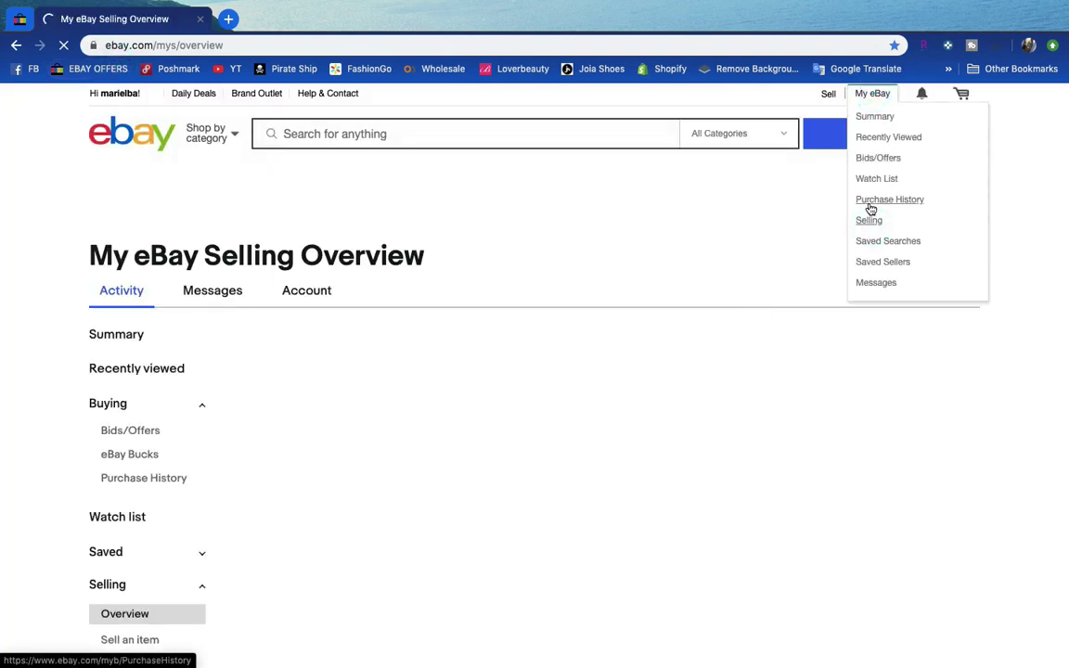
pyautogui.click(866, 223)
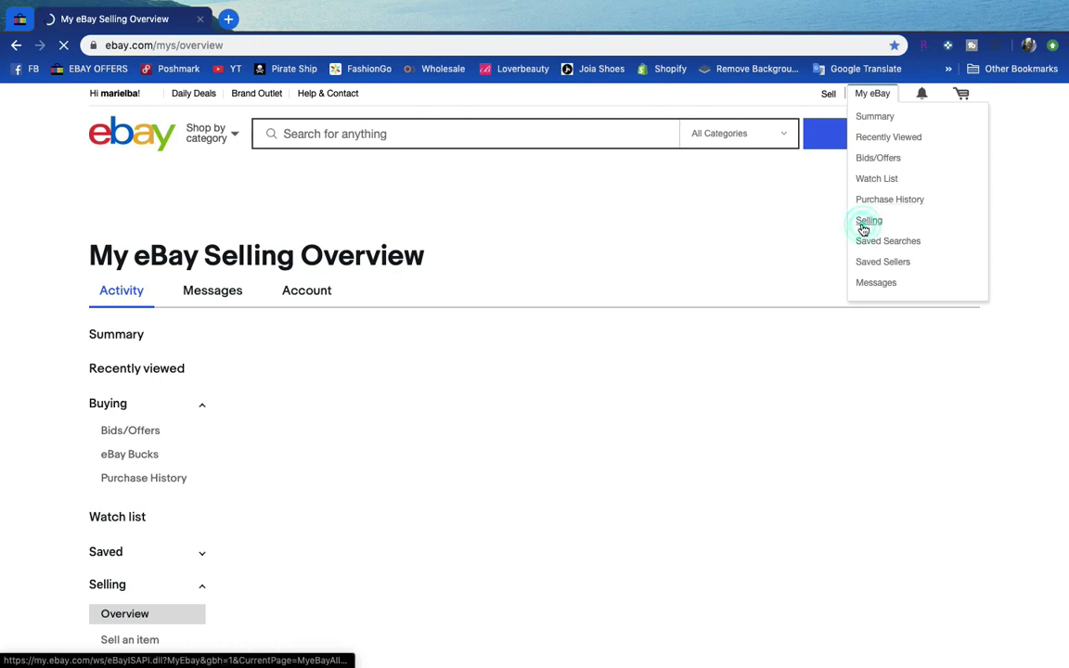
pyautogui.scroll(-1, 571, 505)
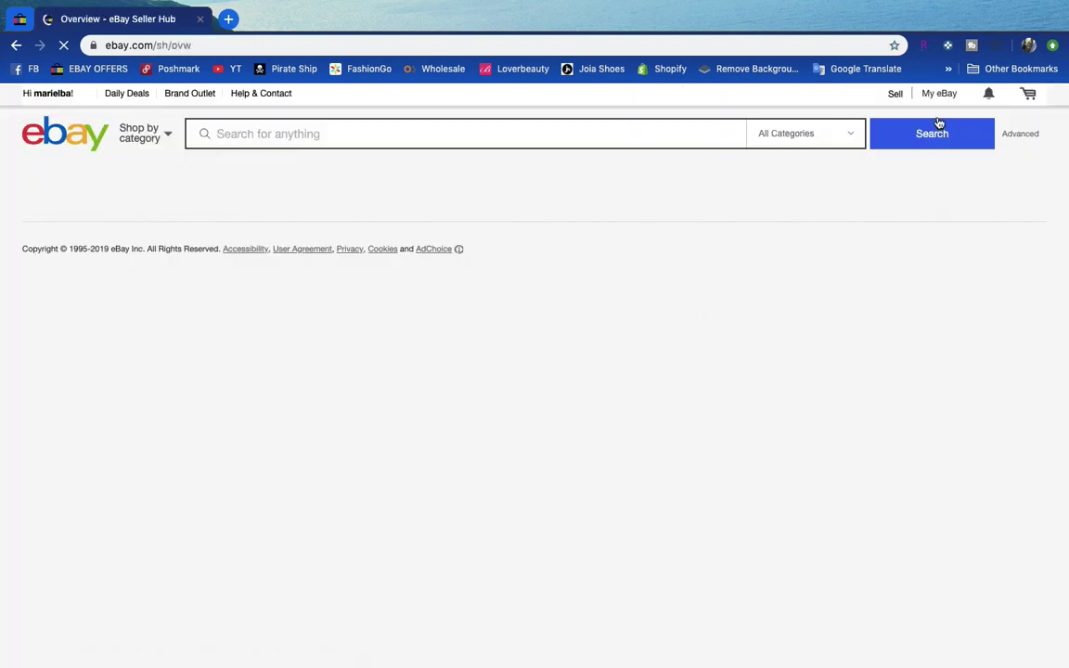
pyautogui.moveTo(939, 94)
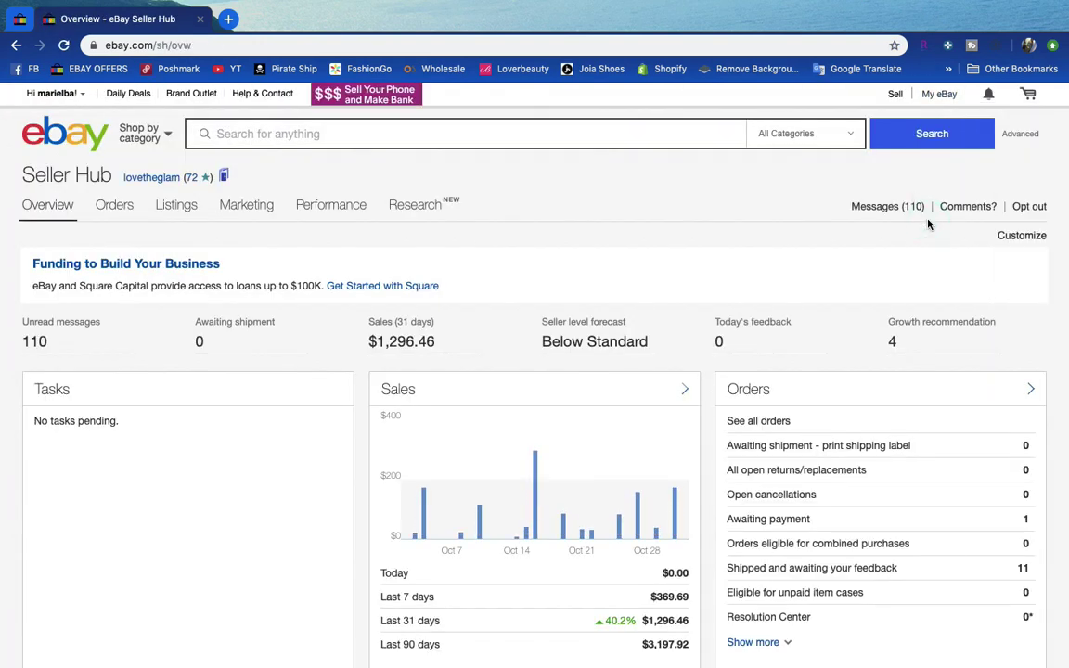
pyautogui.moveTo(162, 215)
pyautogui.click(177, 283)
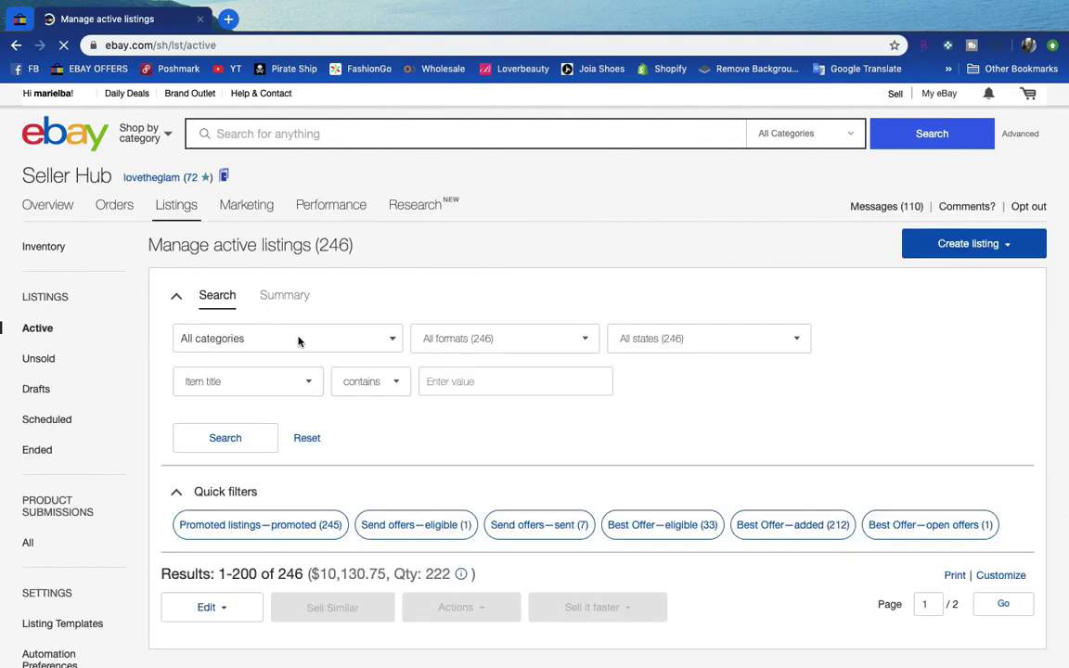
# Sort the active listings by time left, with the soonest-ending listings first.
pyautogui.scroll(-5, 524, 409)
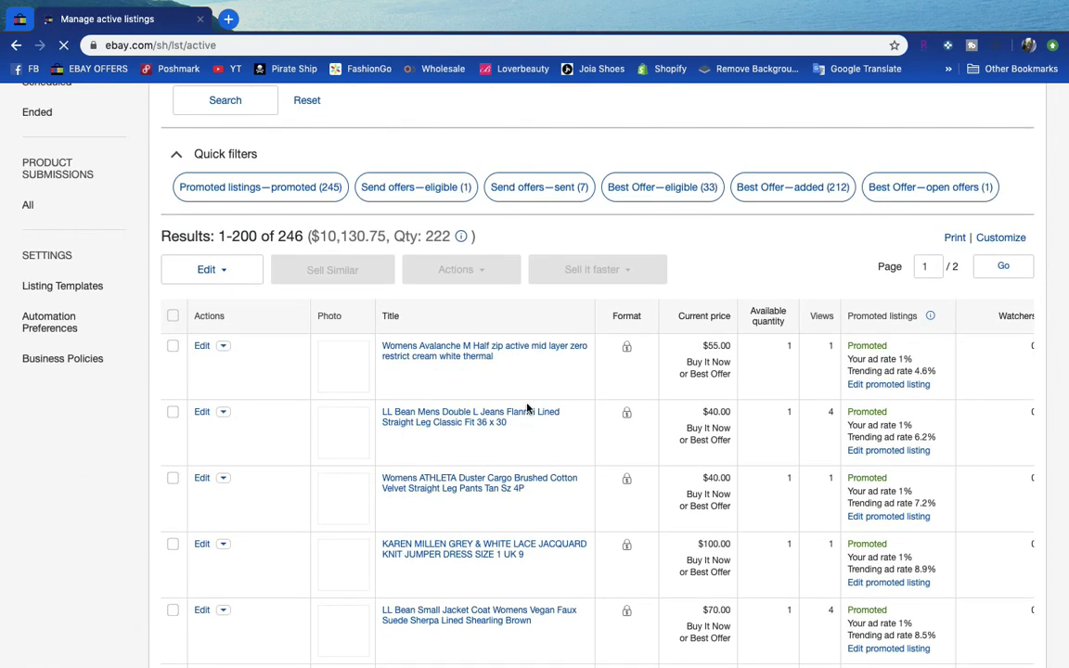
pyautogui.hscroll(5, 495, 397)
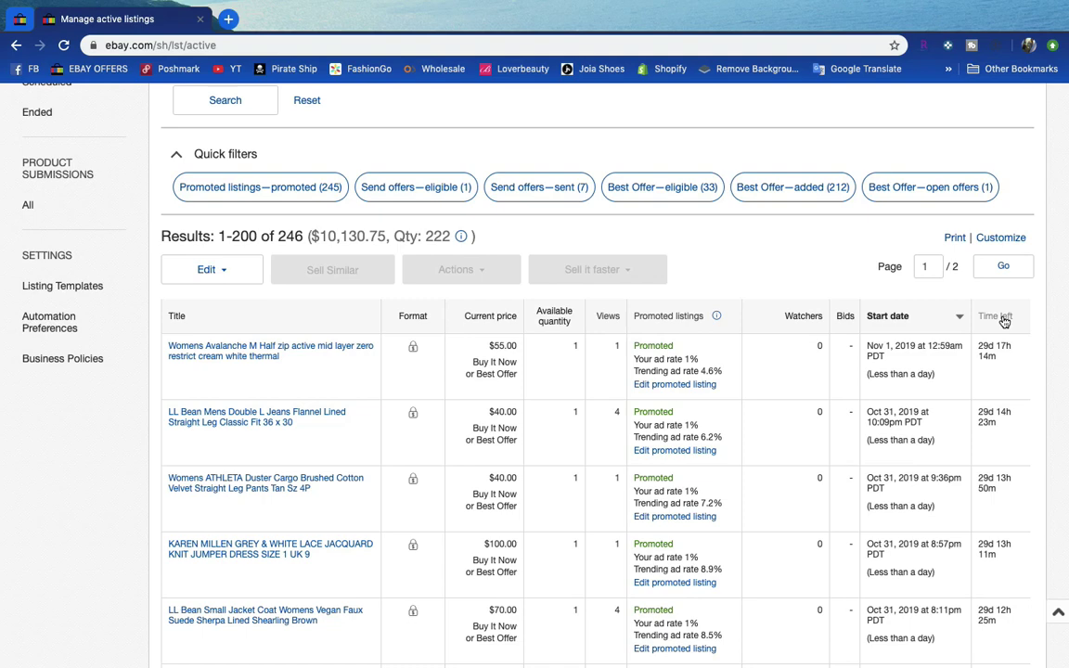
pyautogui.click(1000, 317)
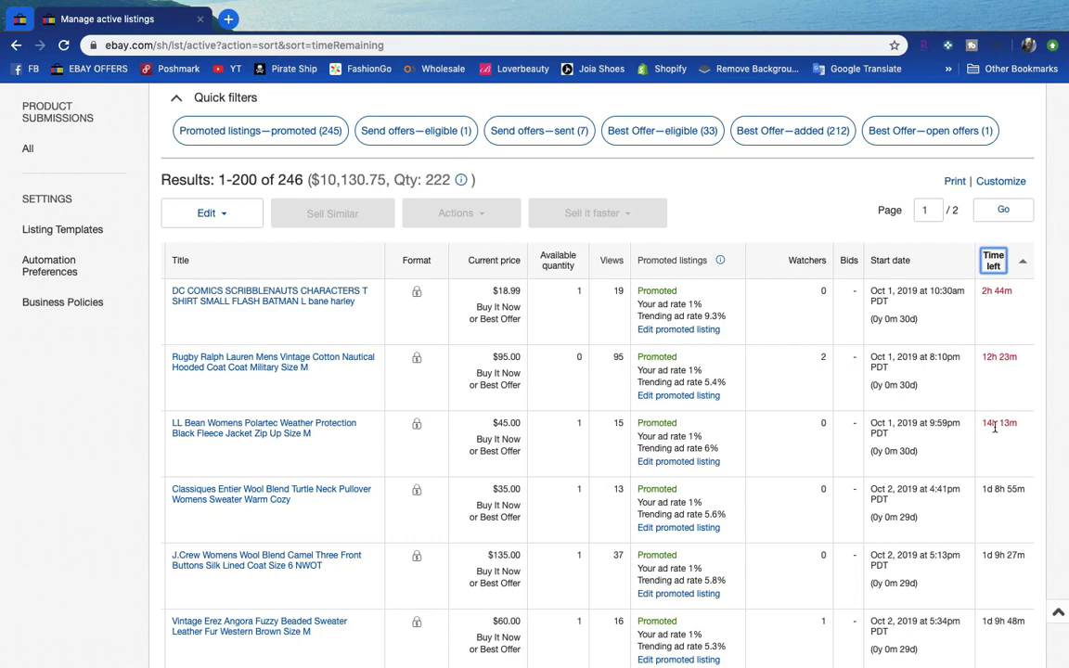
# Open the end-item pages for the LL Bean Polartec black fleece jacket and the DC Comics Scribblenauts T-shirt in separate new tabs.
pyautogui.hscroll(-5, 716, 422)
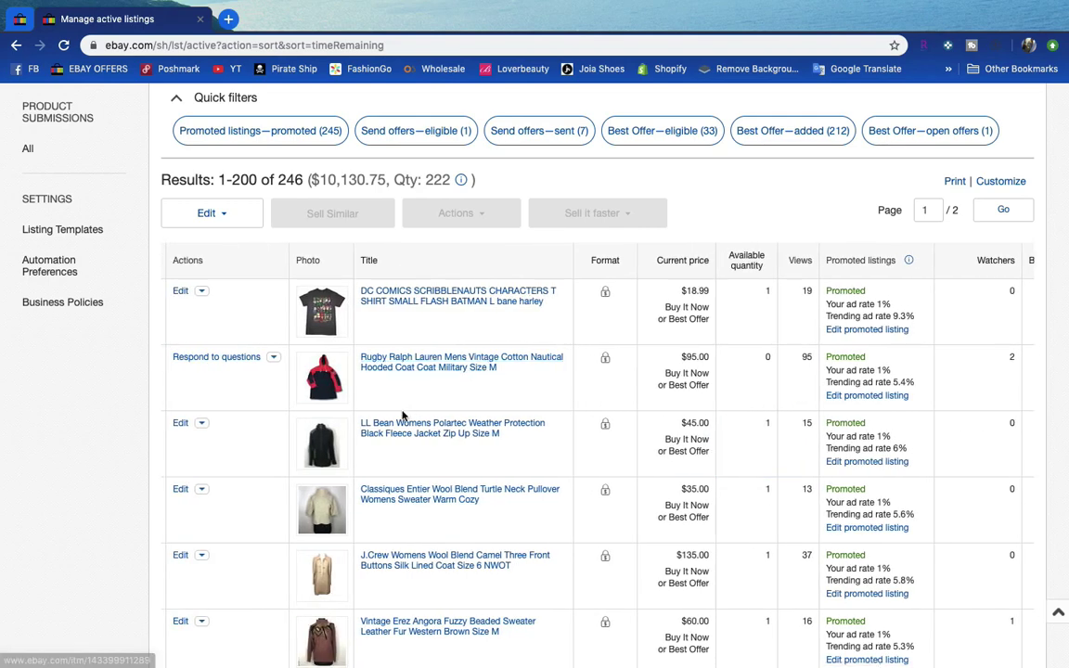
pyautogui.click(201, 423)
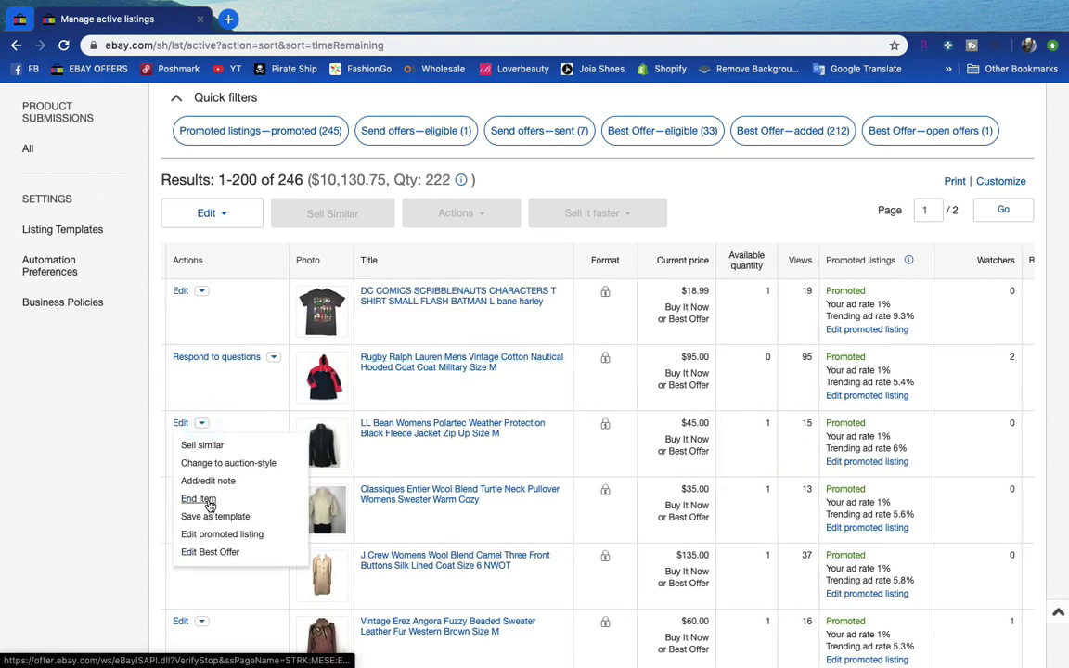
pyautogui.middleClick(199, 499)
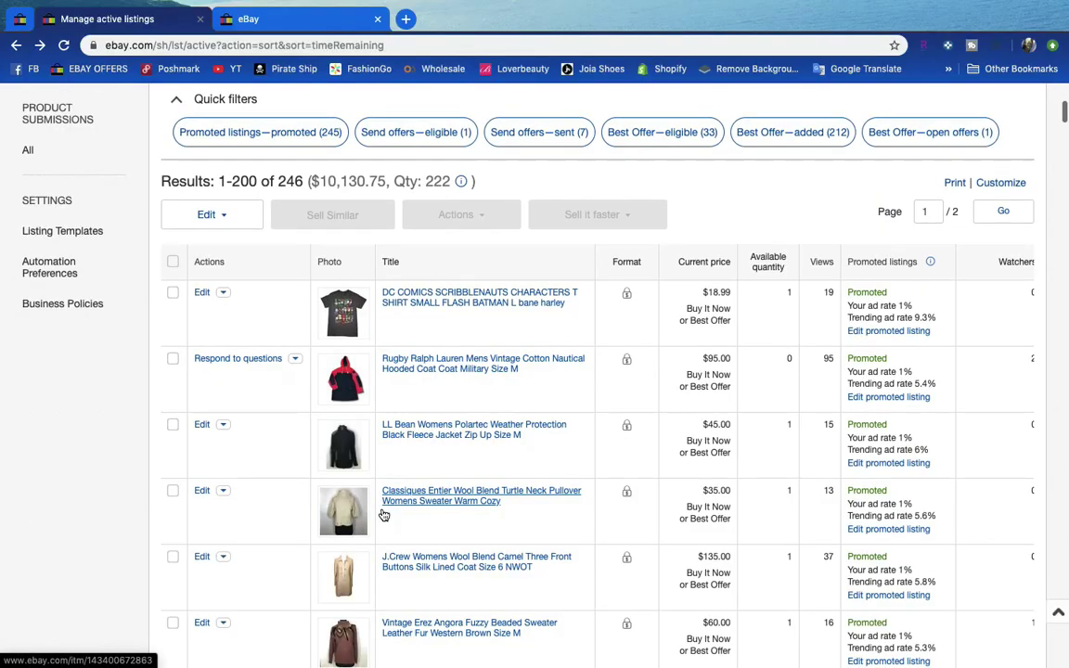
pyautogui.click(222, 293)
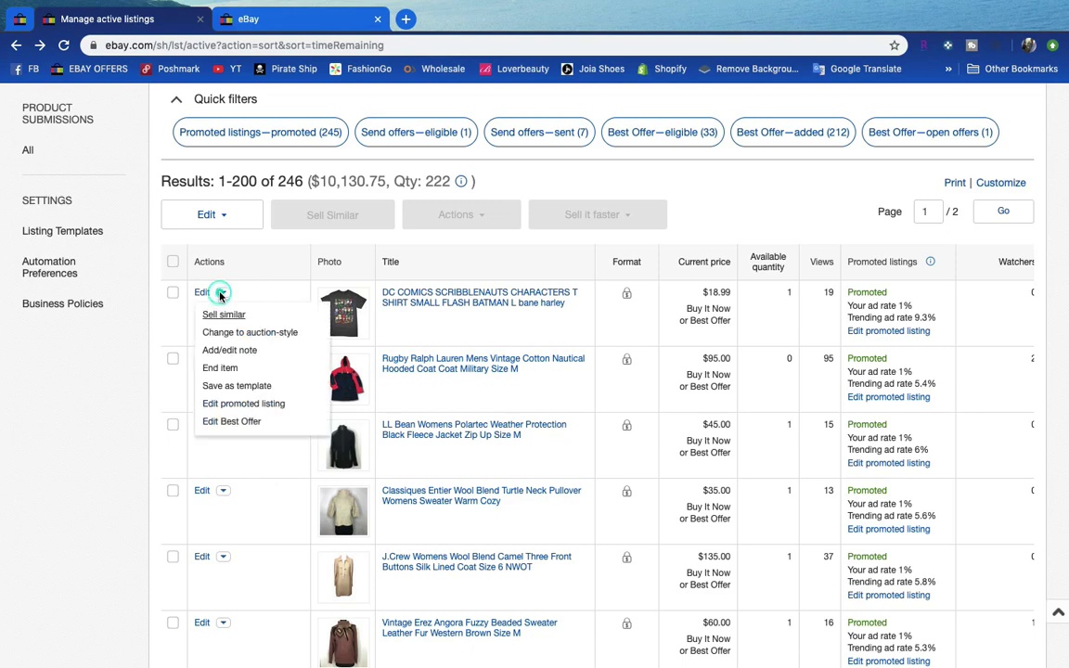
pyautogui.rightClick(225, 370)
pyautogui.click(249, 376)
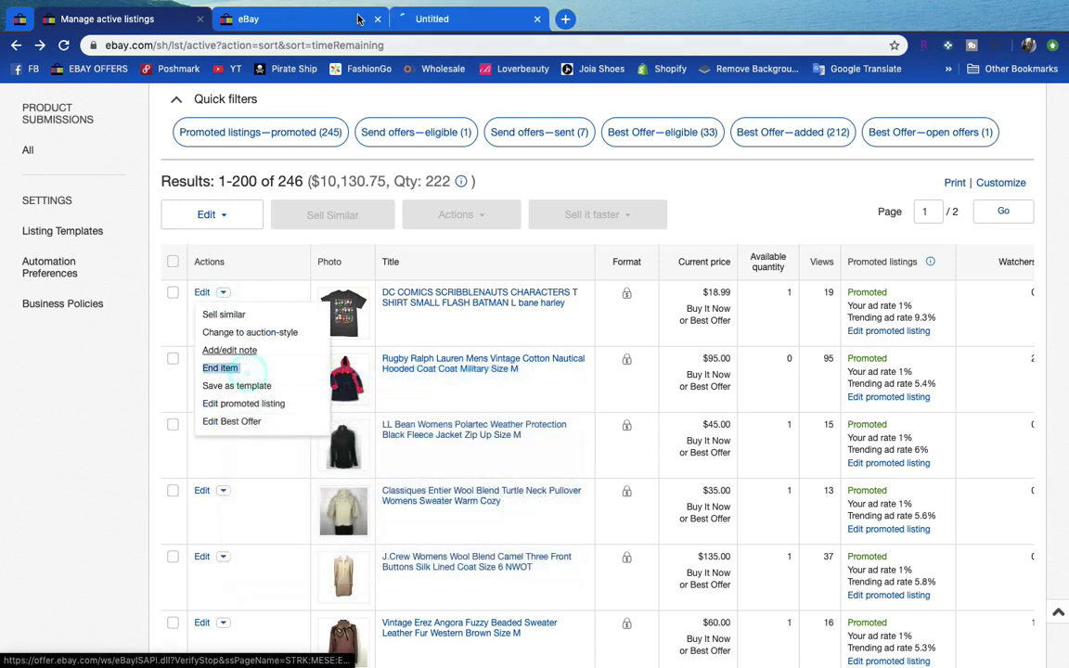
# Pin the first end-item tab and end the DC Comics Scribblenauts T-shirt listing.
pyautogui.rightClick(293, 18)
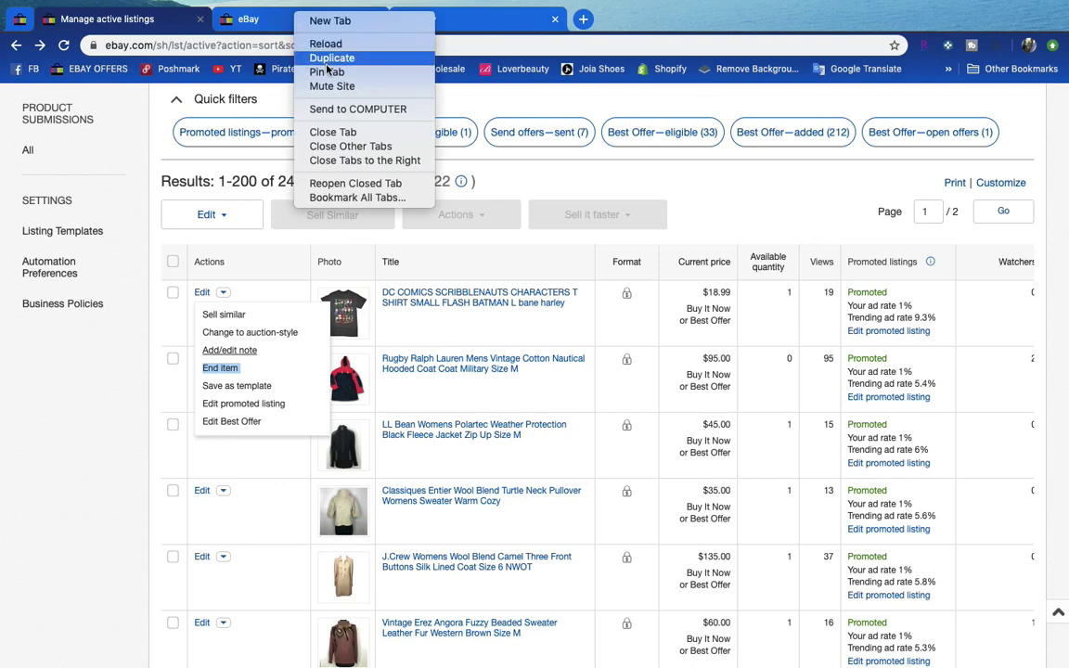
pyautogui.click(327, 69)
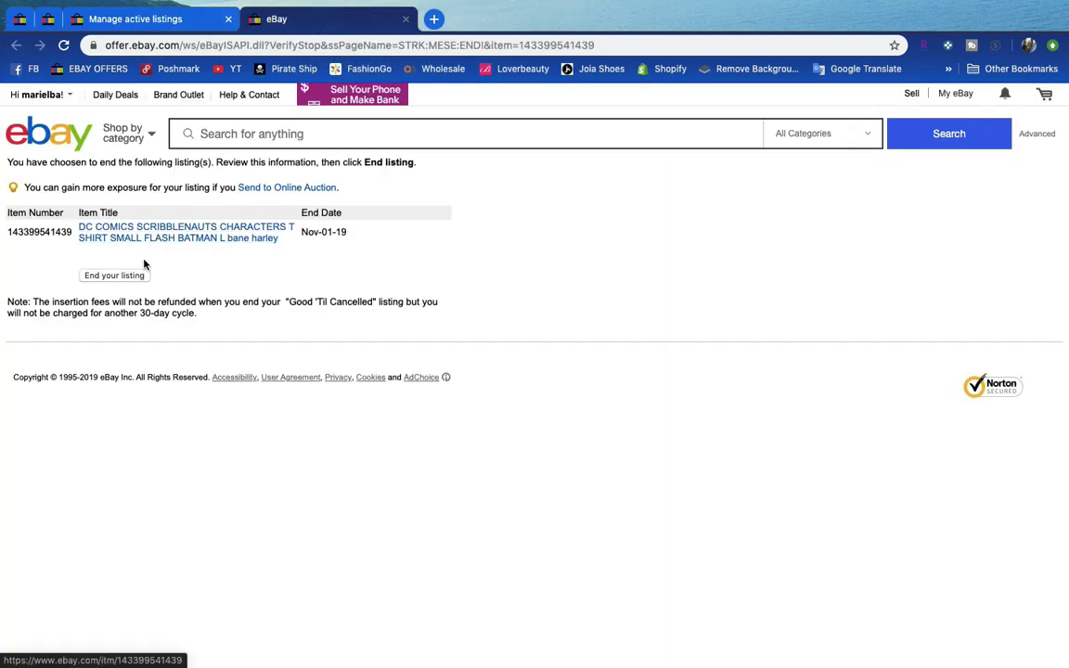
pyautogui.click(136, 276)
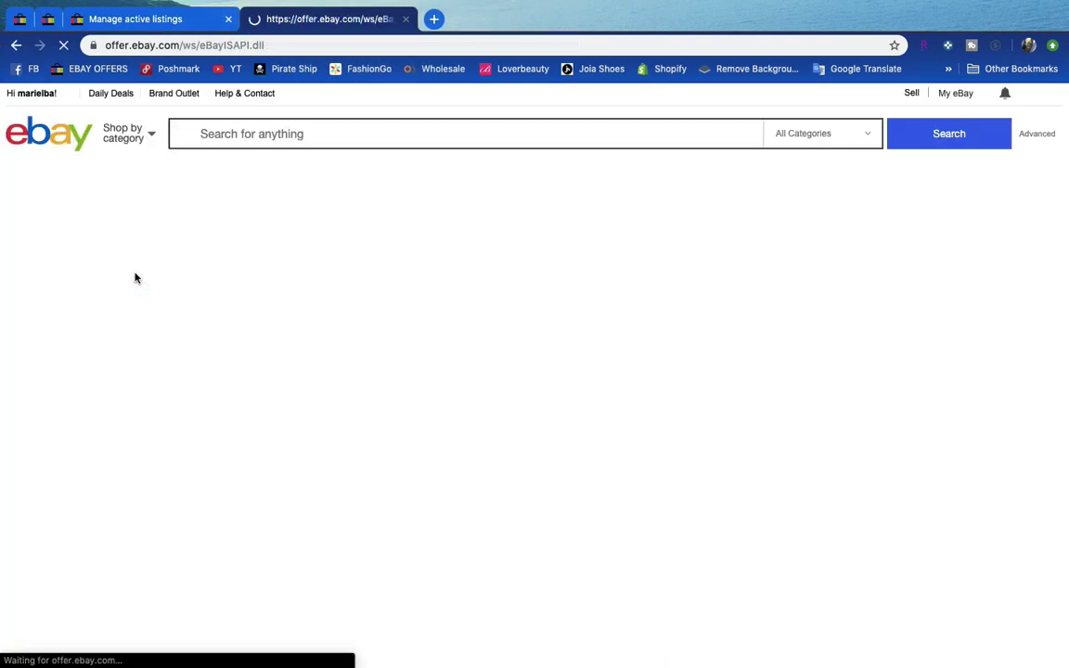
# Return to the active listings, check the time left, and end the Classiques Entier wool blend turtleneck sweater listing.
pyautogui.click(155, 26)
pyautogui.scroll(-2, 55, 420)
pyautogui.click(54, 421)
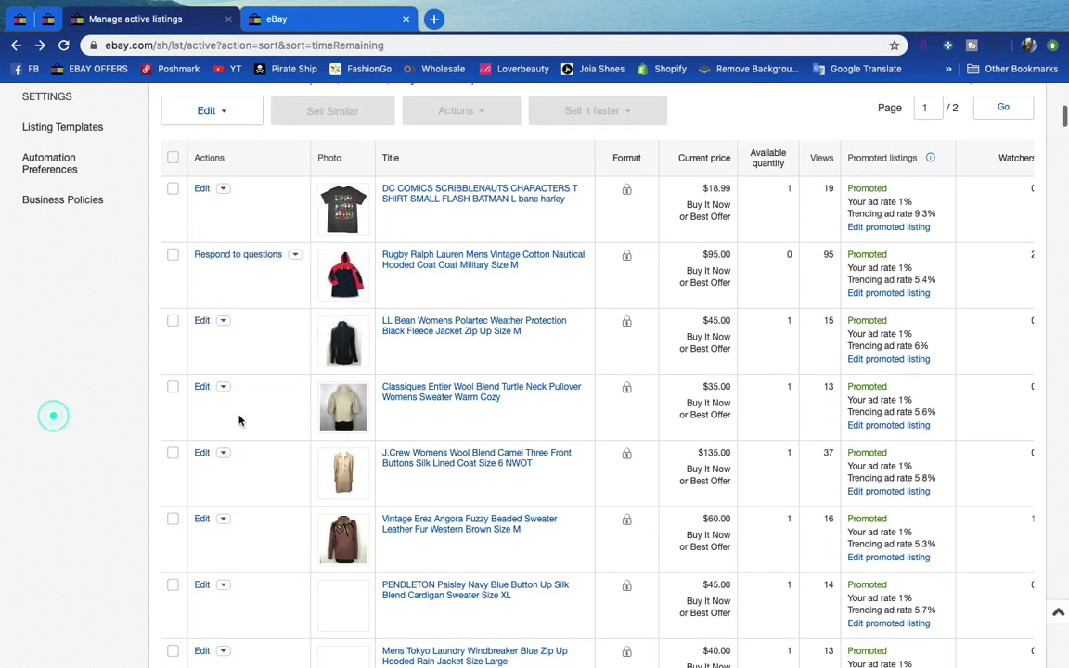
pyautogui.hscroll(1, 390, 395)
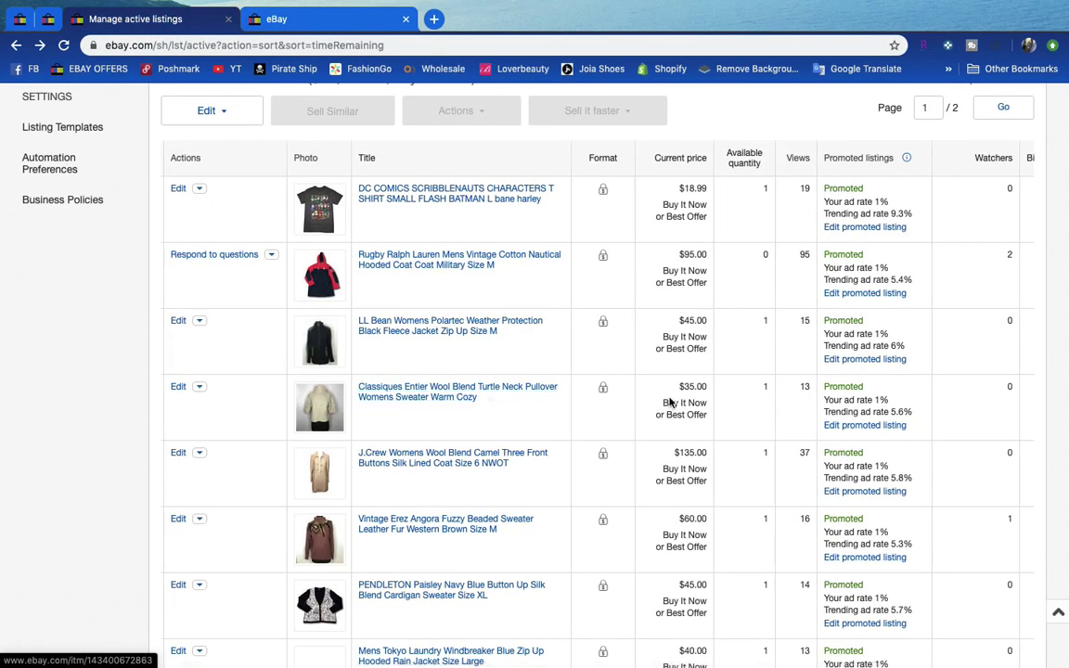
pyautogui.hscroll(4, 961, 446)
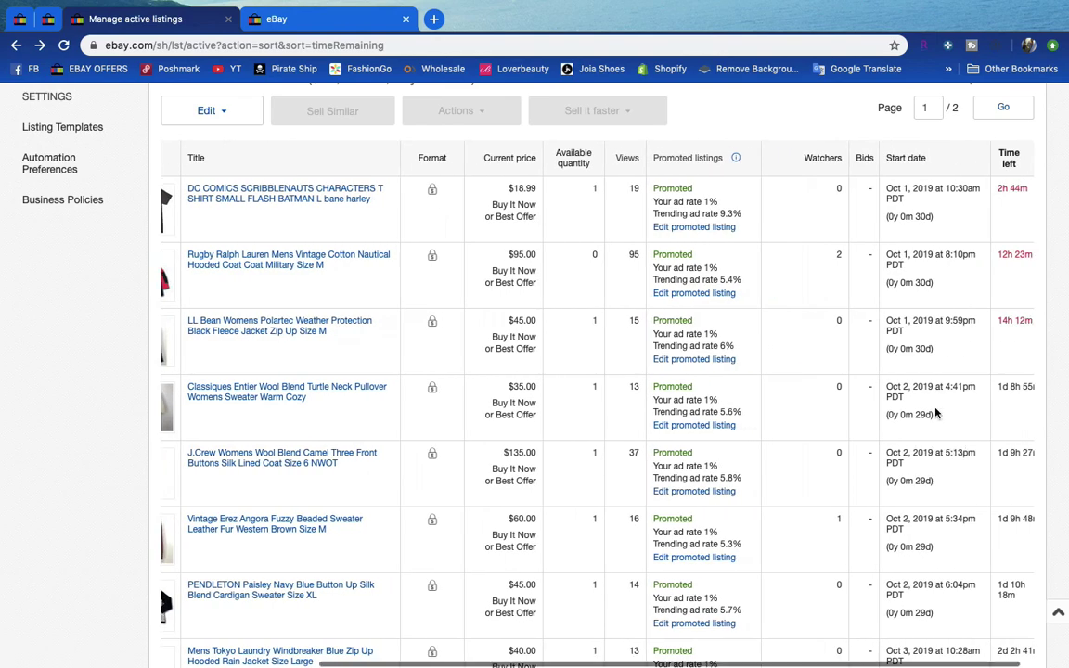
pyautogui.hscroll(1, 866, 411)
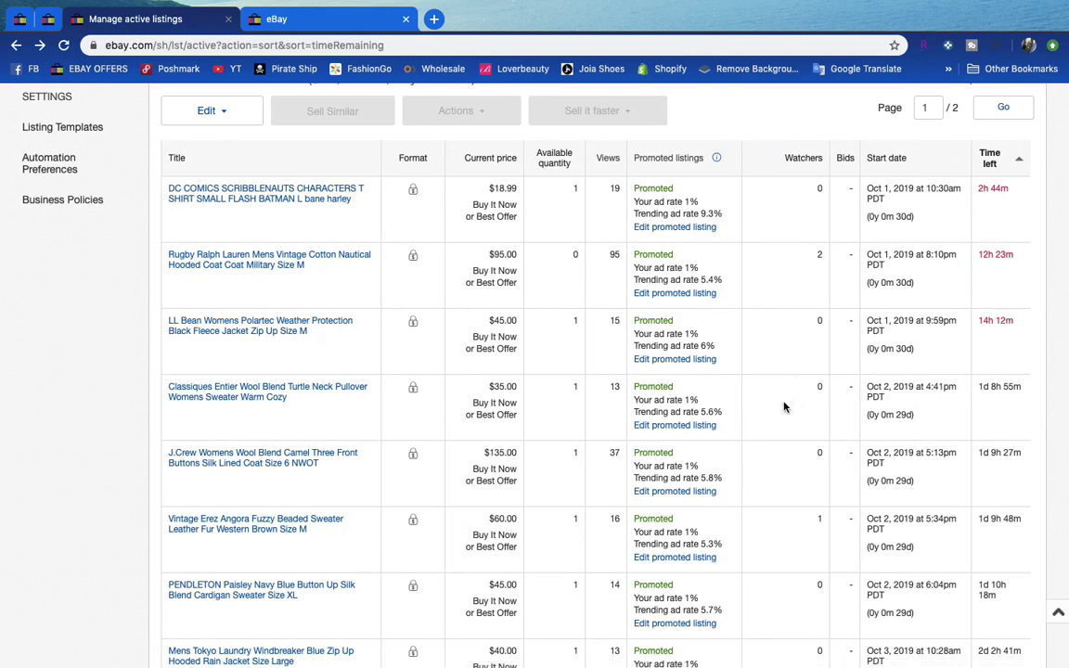
pyautogui.hscroll(-5, 784, 407)
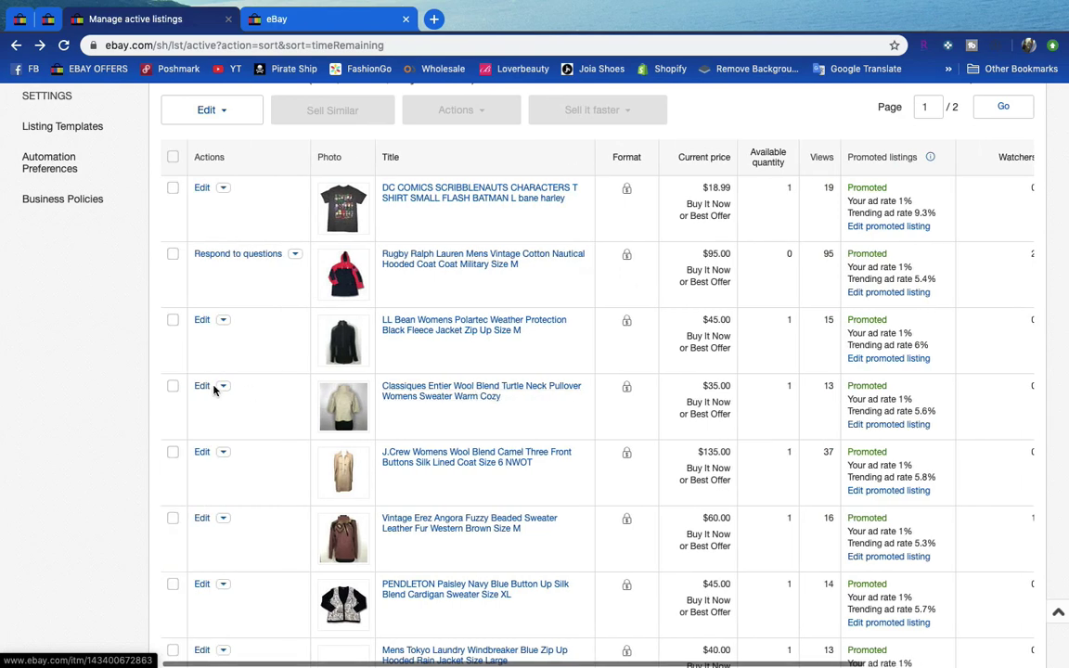
pyautogui.click(223, 386)
pyautogui.click(222, 465)
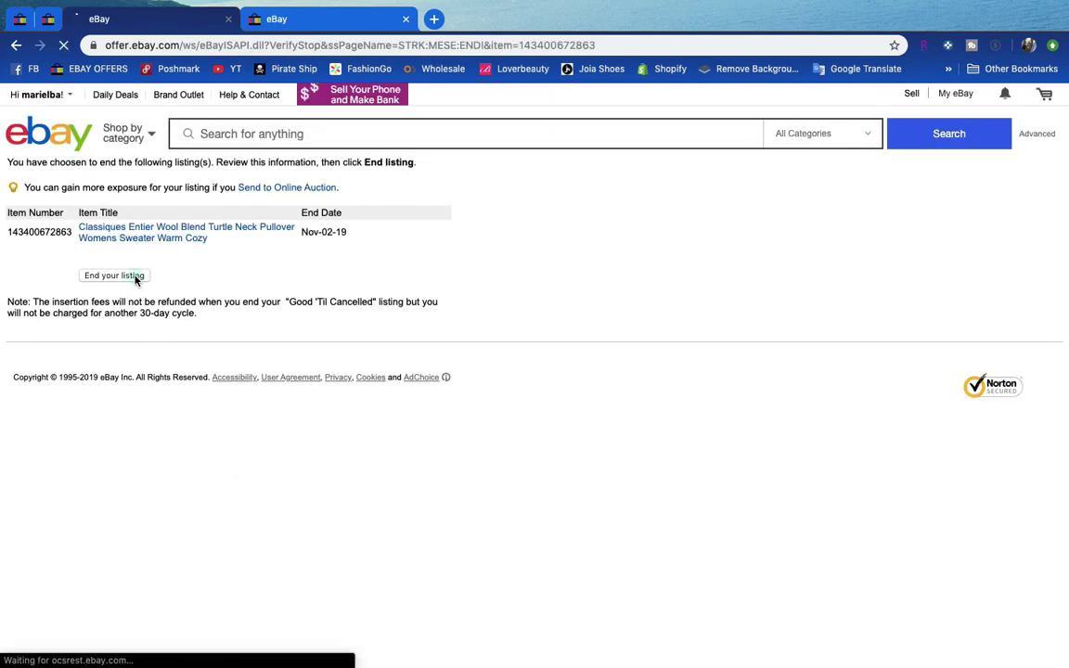
pyautogui.click(114, 276)
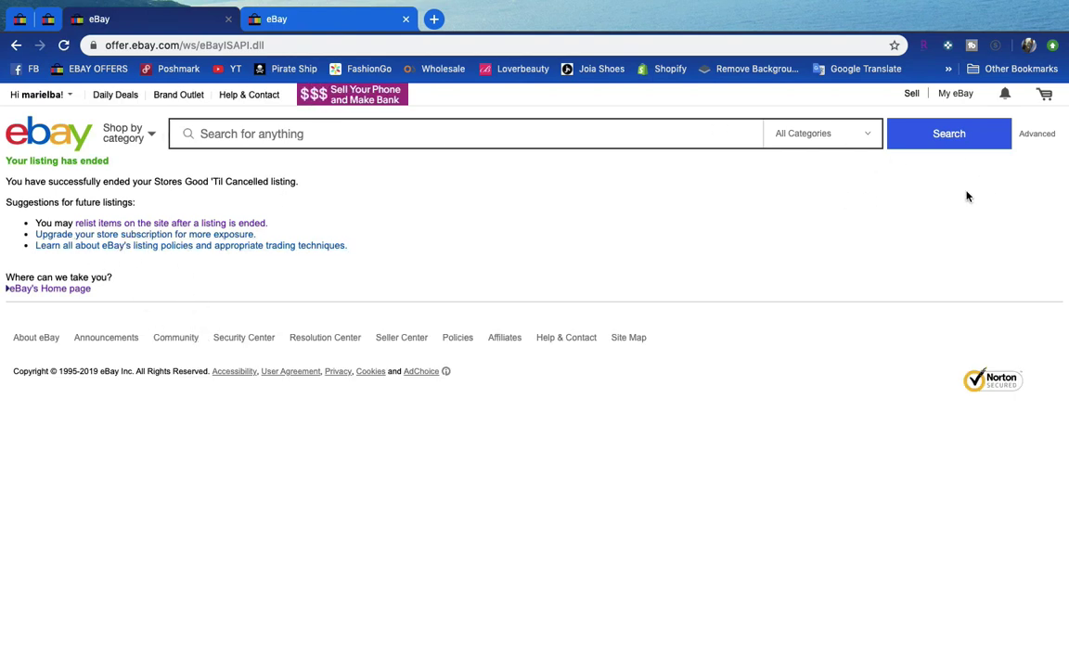
# Go back to the selling overview and open the ended listings in Seller Hub.
pyautogui.moveTo(974, 97)
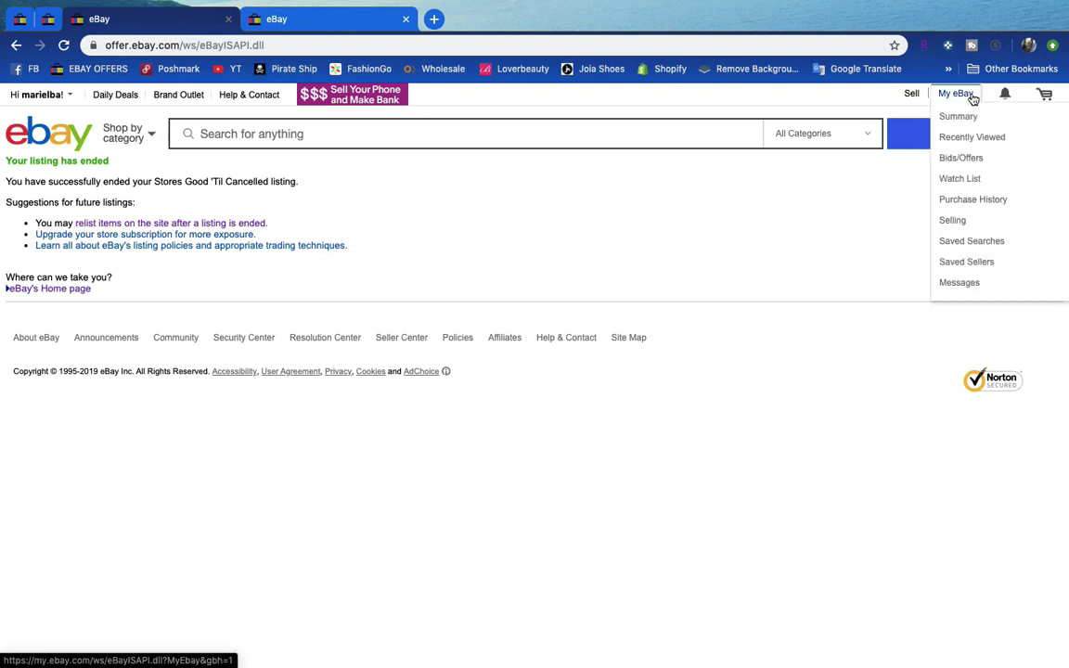
pyautogui.click(954, 220)
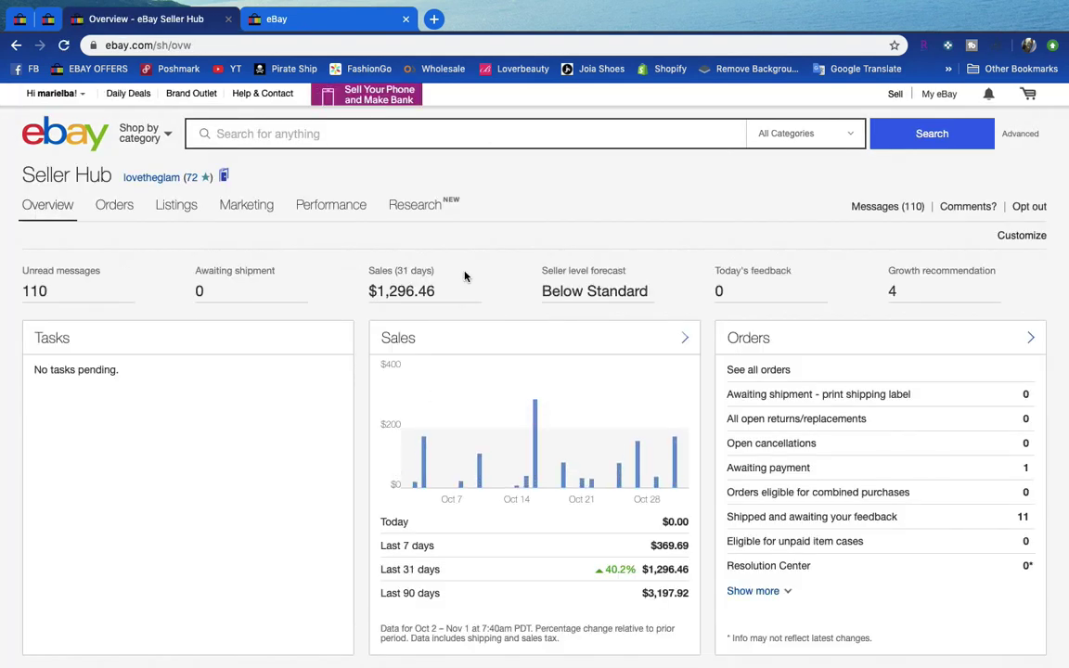
pyautogui.moveTo(177, 206)
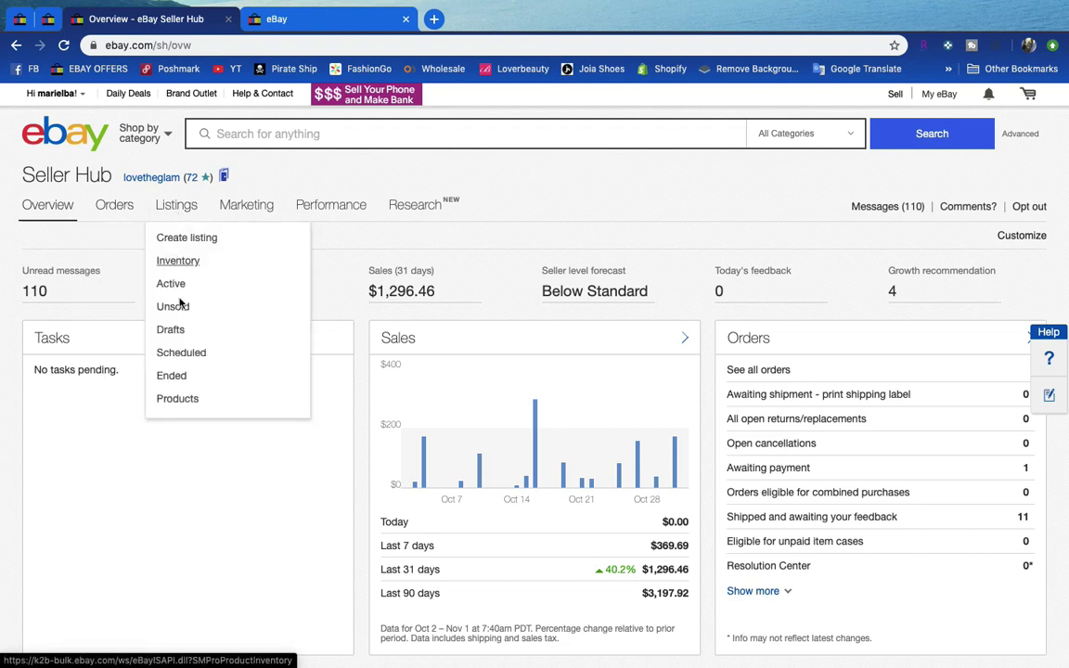
pyautogui.click(174, 381)
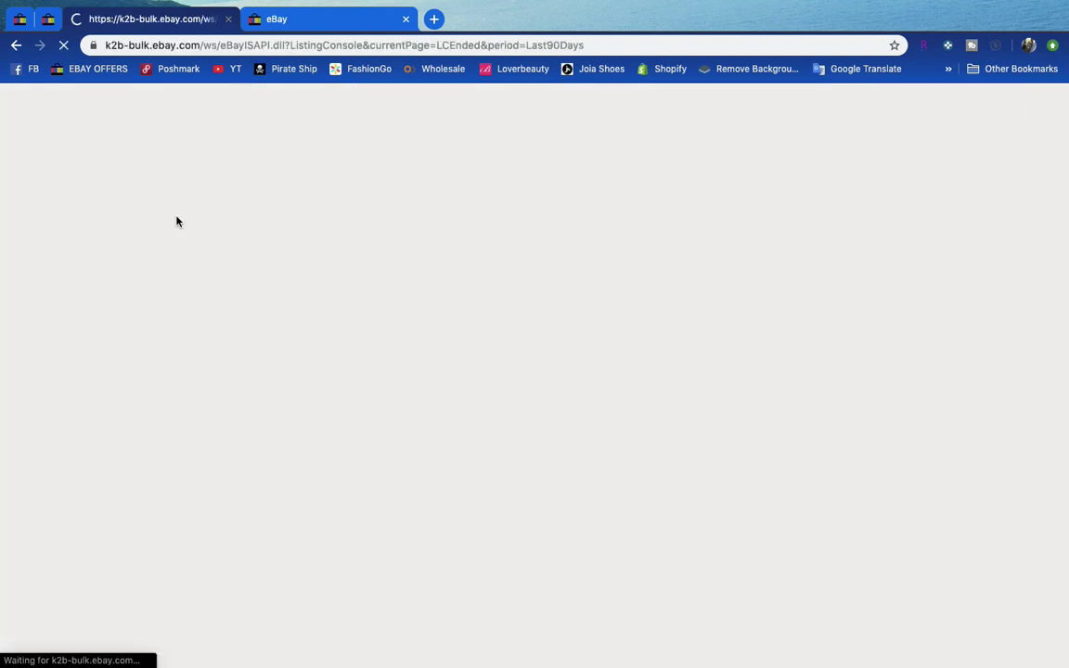
# Find the Classiques Entier turtleneck sweater at the end of the ended listings and create a Sell similar listing from it.
pyautogui.scroll(-2, 220, 455)
pyautogui.scroll(-2, 220, 454)
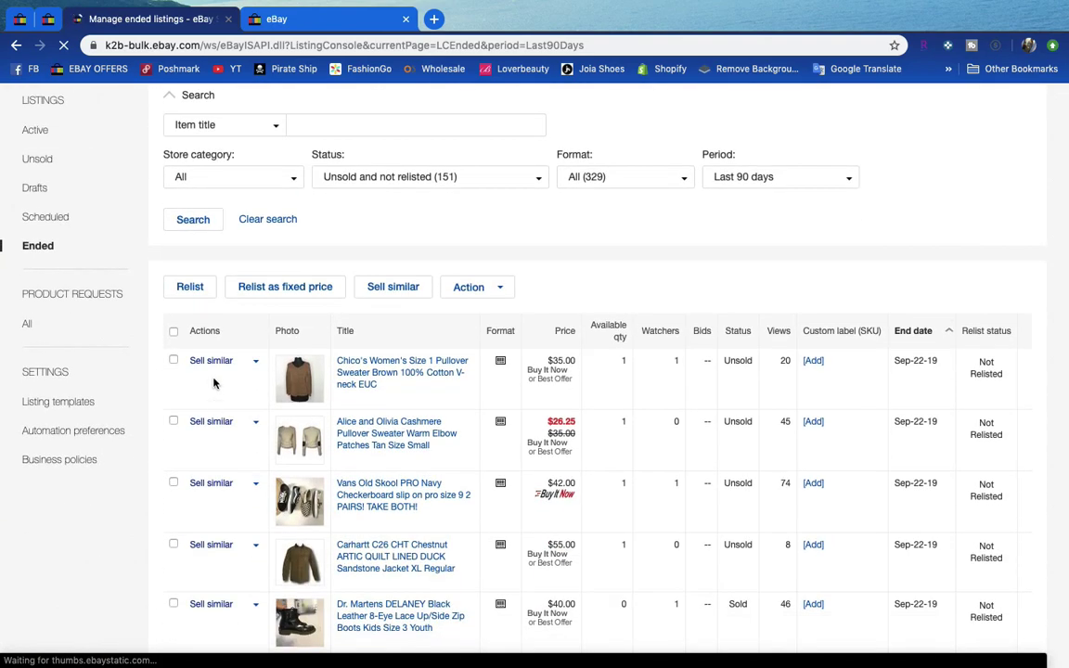
pyautogui.scroll(-10, 306, 440)
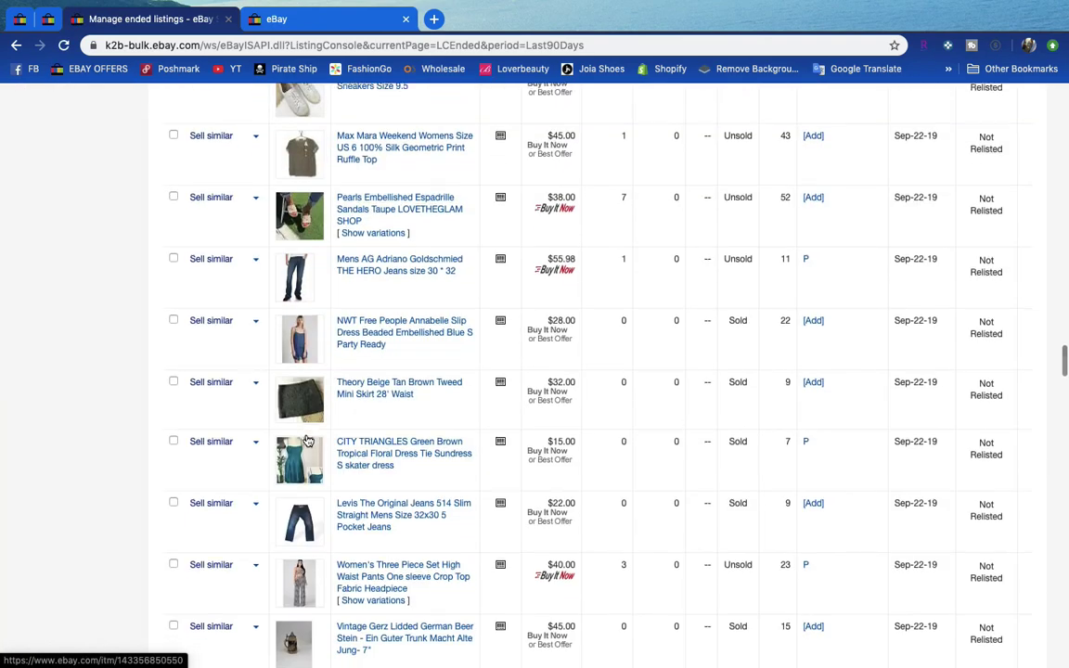
pyautogui.scroll(-20, 307, 440)
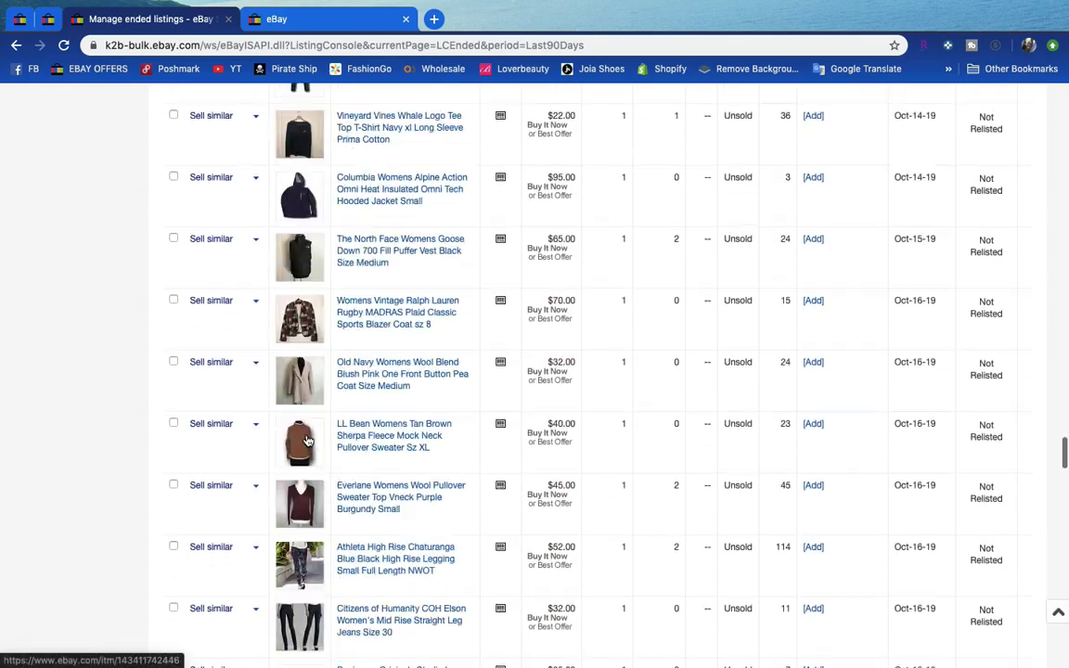
pyautogui.scroll(-20, 306, 440)
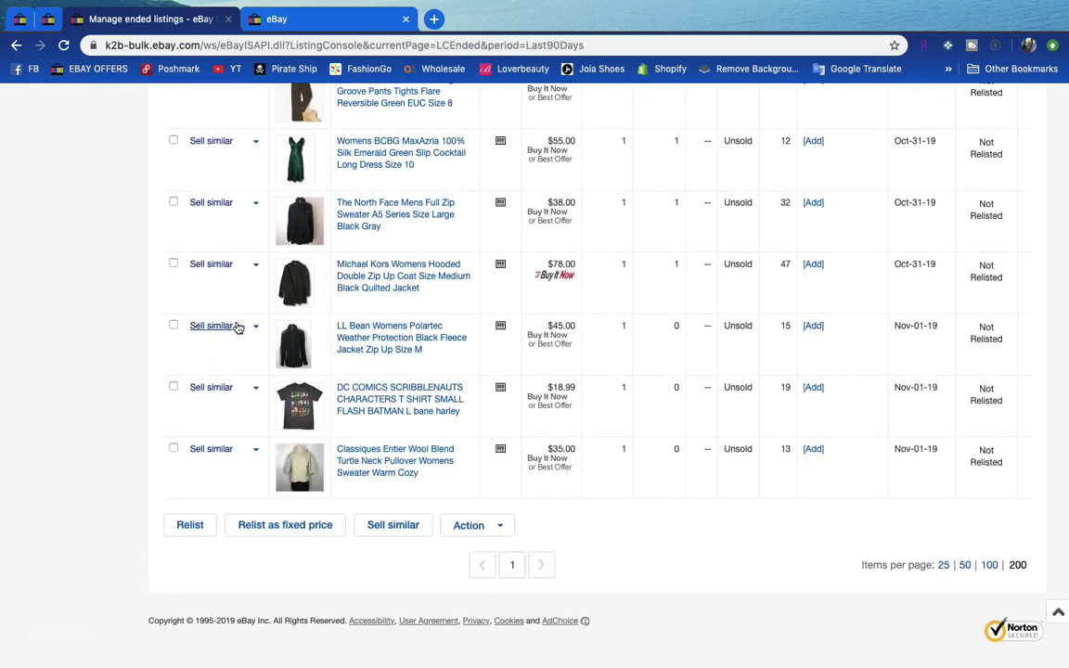
pyautogui.click(255, 451)
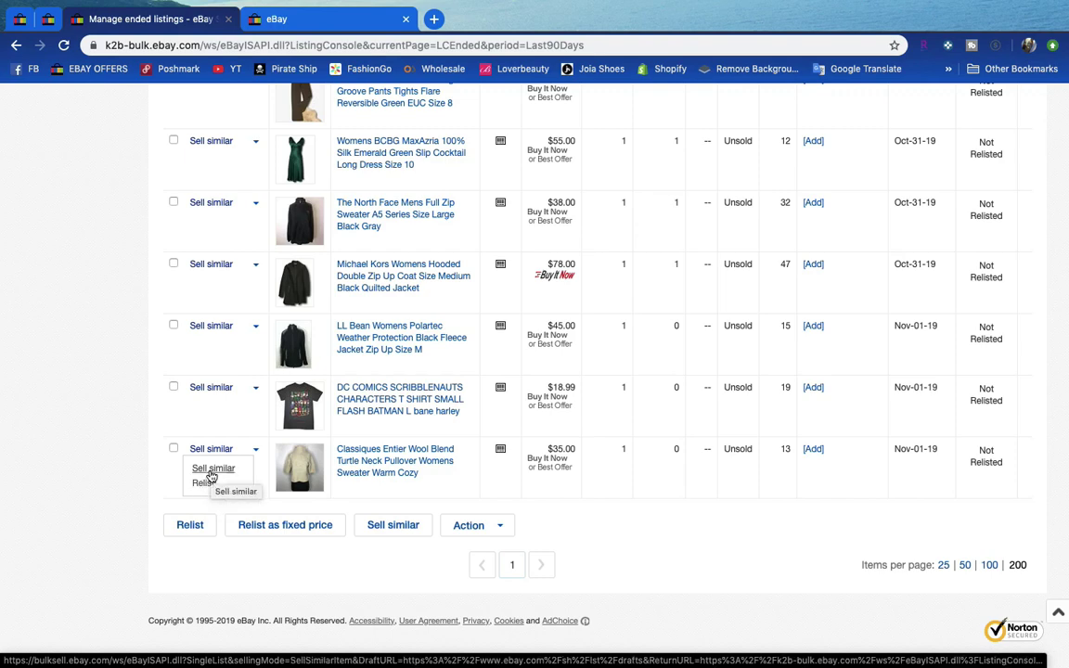
pyautogui.click(211, 470)
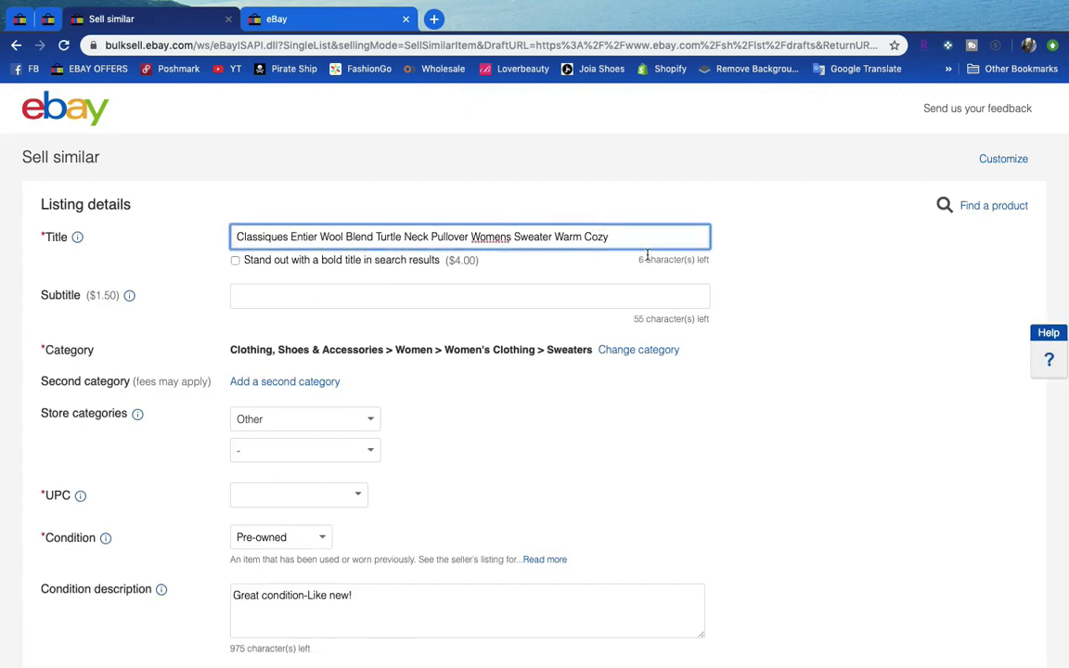
# Move the word "Womens" to the start of the listing title.
pyautogui.doubleClick(504, 237)
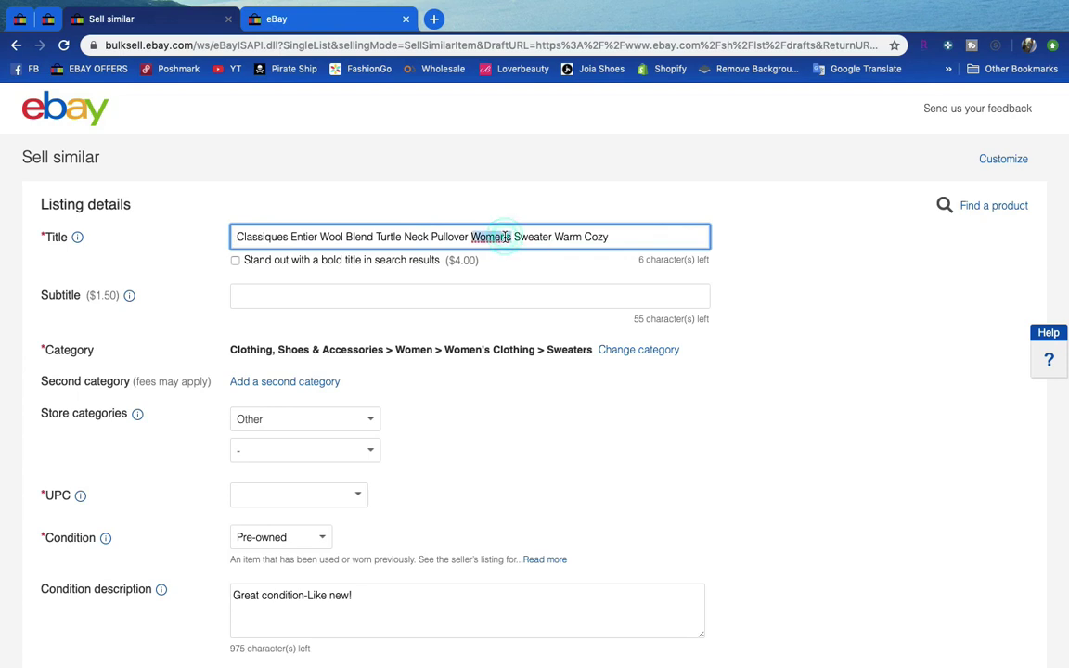
pyautogui.press('super+x')
pyautogui.press('super+Left')
pyautogui.press('super+v')
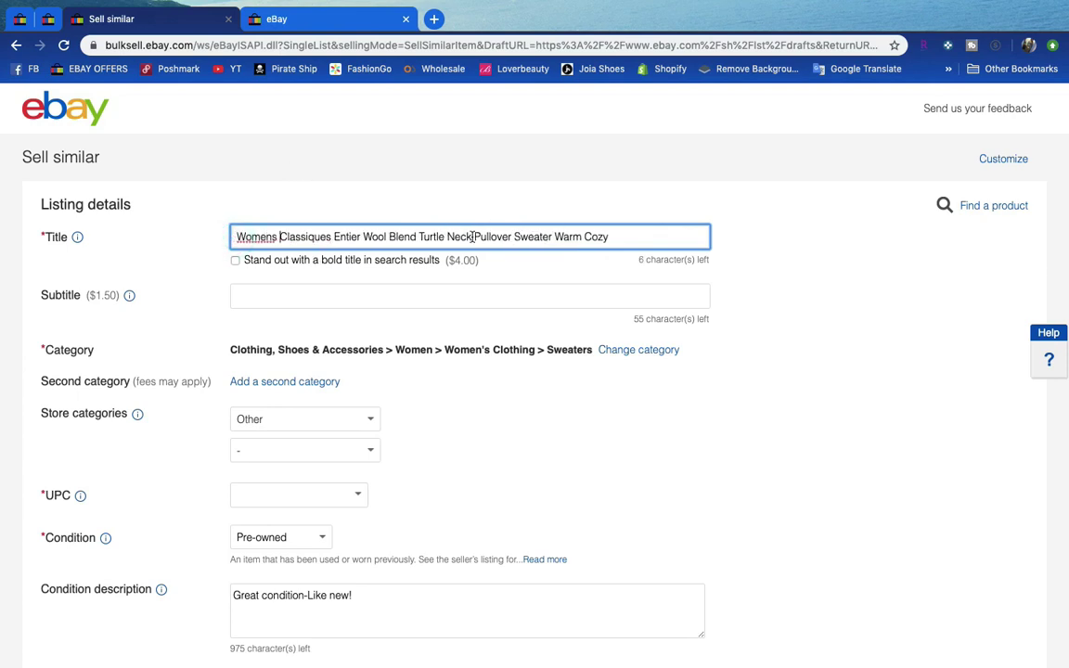
# Accept the recommended item specifics Department Women and Type Sweater, and set the size to M.
pyautogui.scroll(-10, 461, 299)
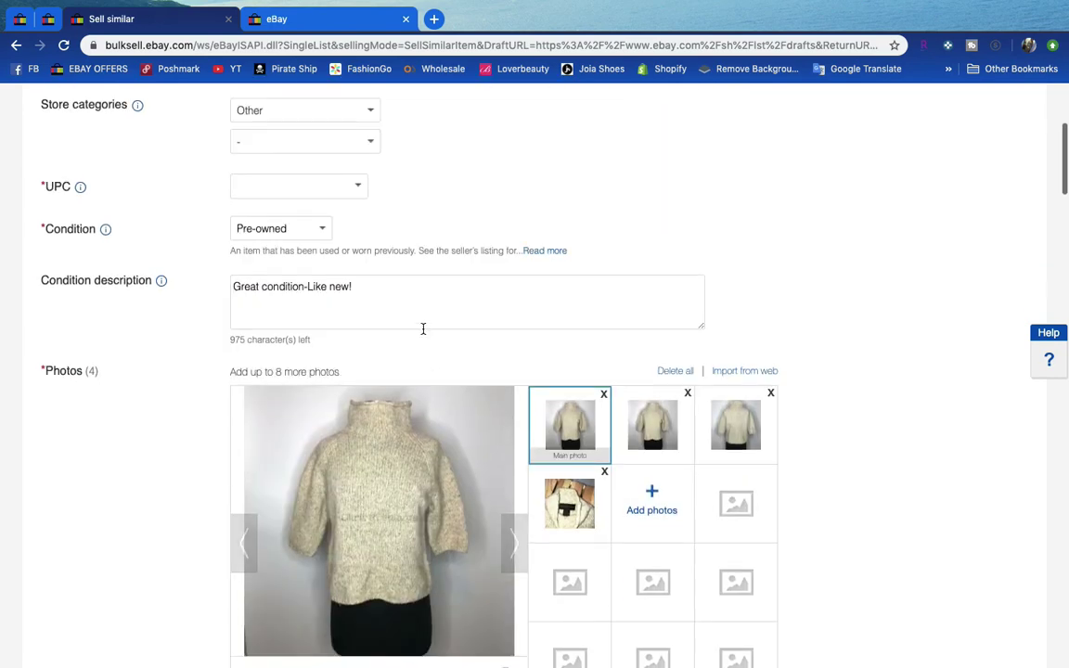
pyautogui.scroll(-1, 431, 478)
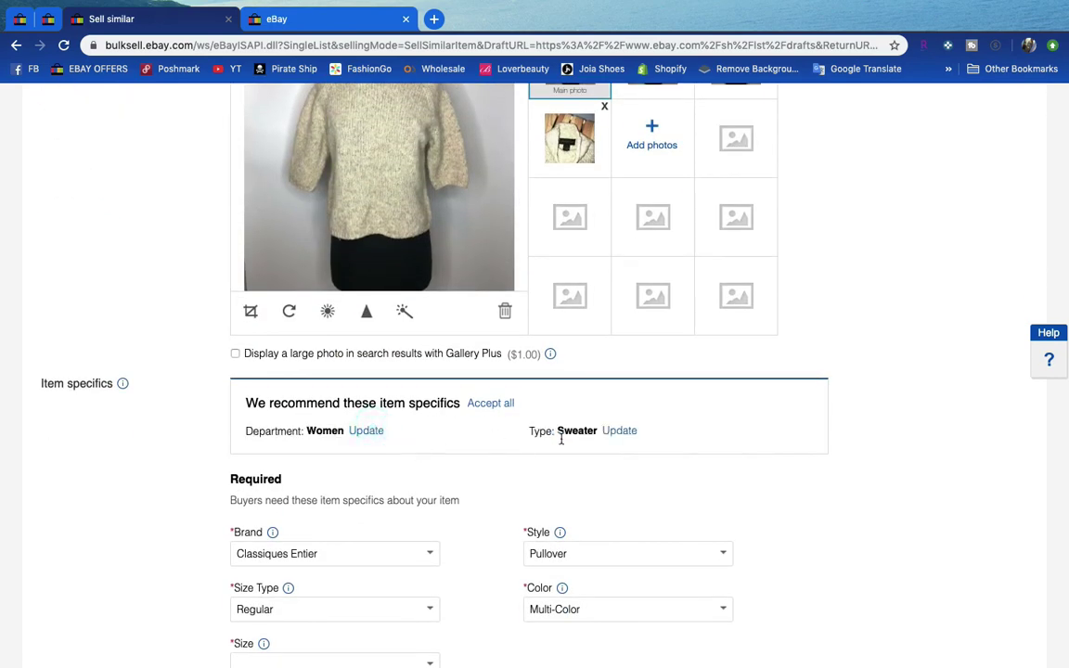
pyautogui.click(603, 431)
pyautogui.click(375, 429)
pyautogui.scroll(-2, 416, 504)
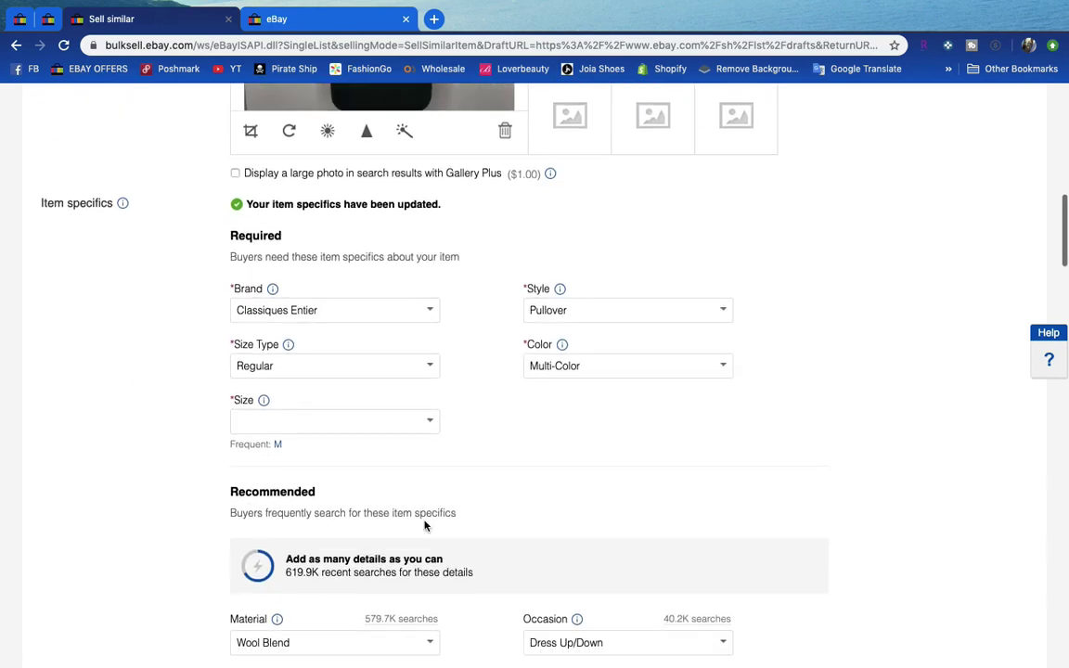
pyautogui.click(279, 443)
# Add the size "Sz M" to the end of the sweater's listing title.
pyautogui.scroll(15, 367, 416)
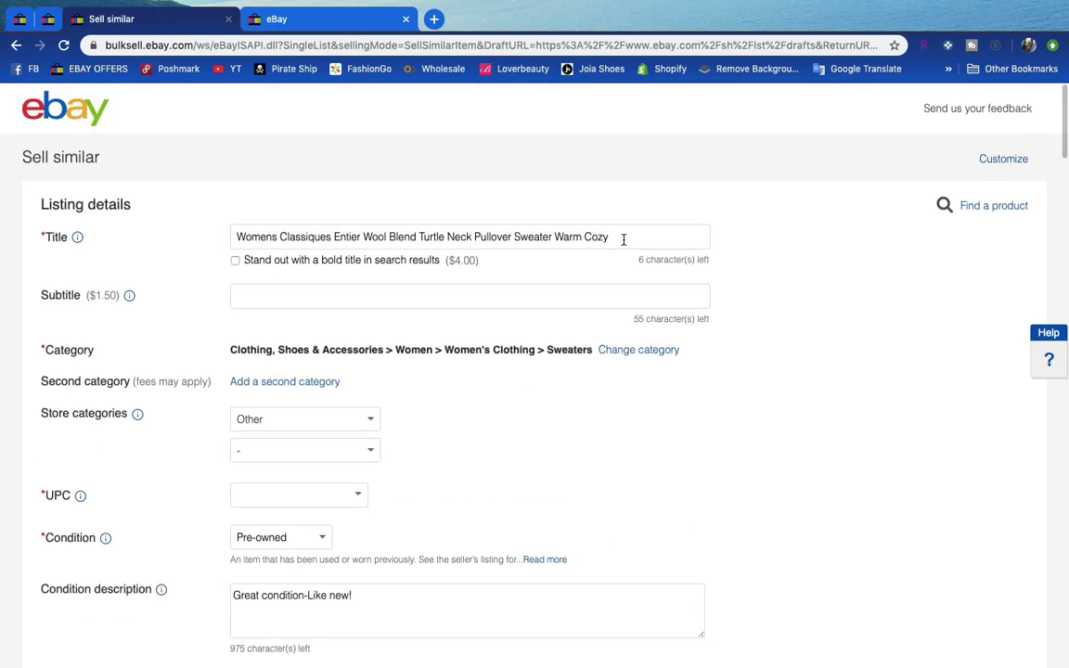
pyautogui.click(624, 238)
pyautogui.write('S')
pyautogui.press('BackSpace')
pyautogui.press('BackSpace')
pyautogui.press('BackSpace')
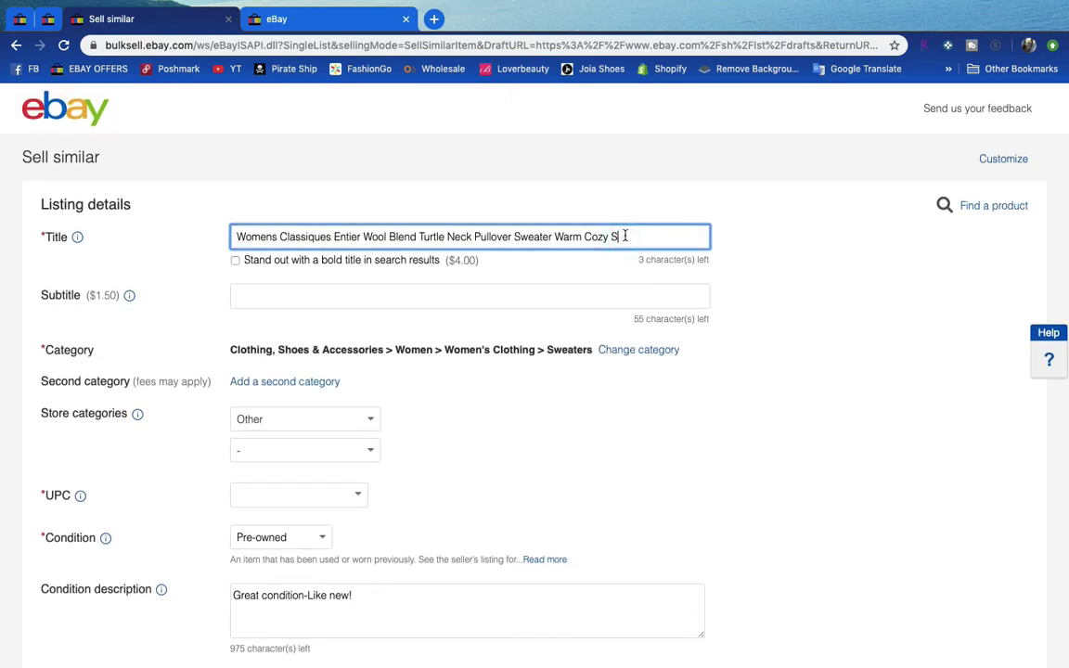
# Set the item specific Vintage to No and add the All Seasons feature.
pyautogui.scroll(-20, 640, 387)
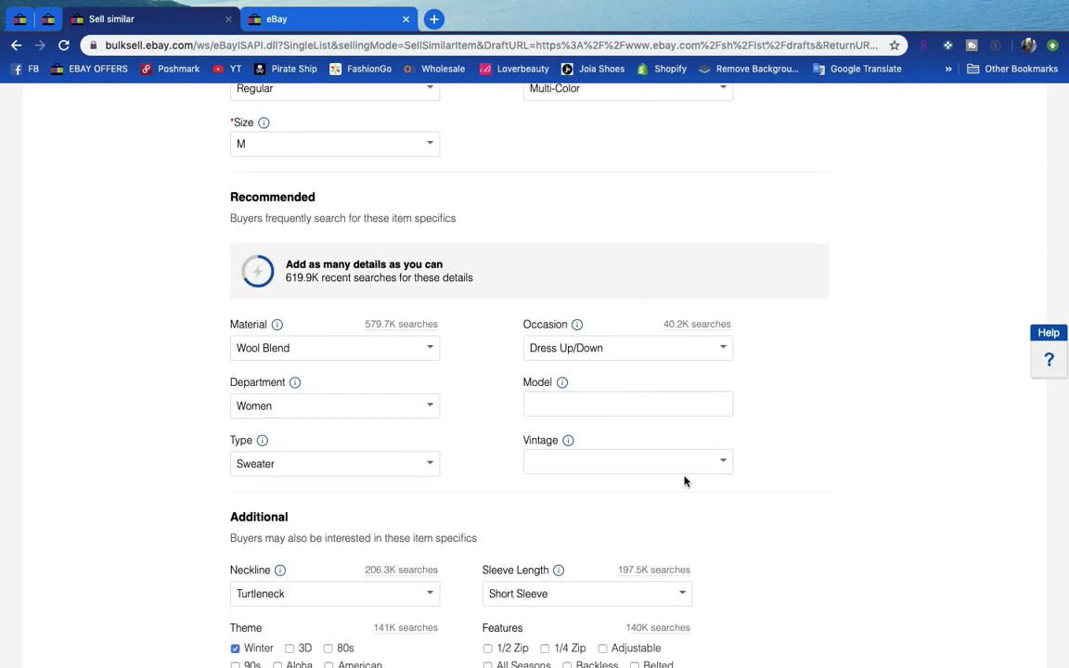
pyautogui.click(638, 468)
pyautogui.click(572, 513)
pyautogui.scroll(-2, 501, 464)
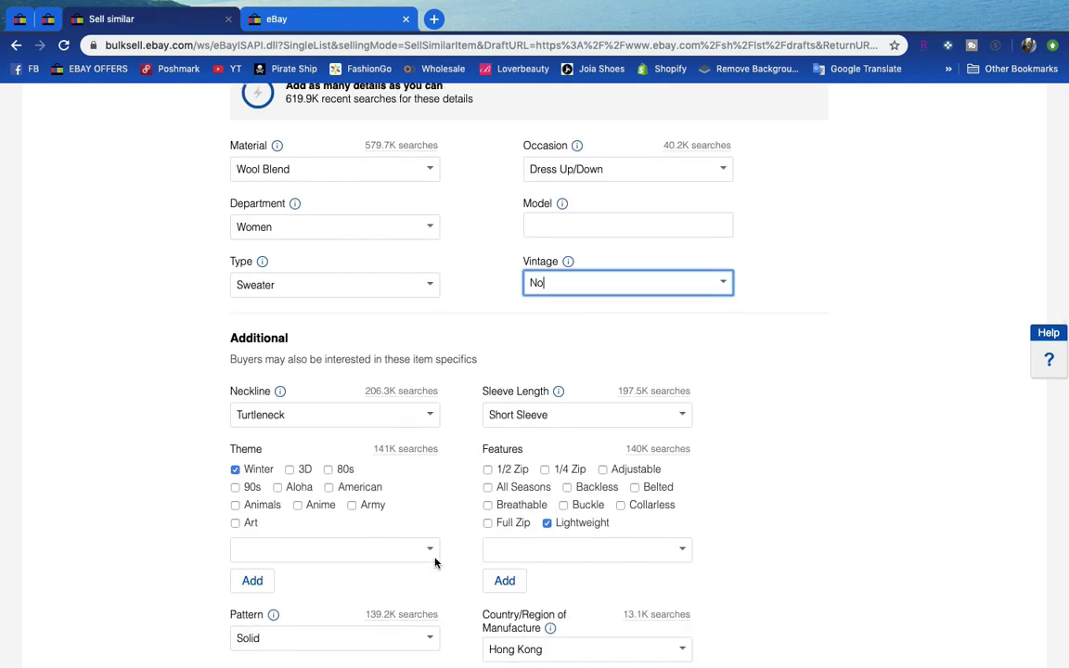
pyautogui.scroll(-1, 435, 563)
pyautogui.click(489, 427)
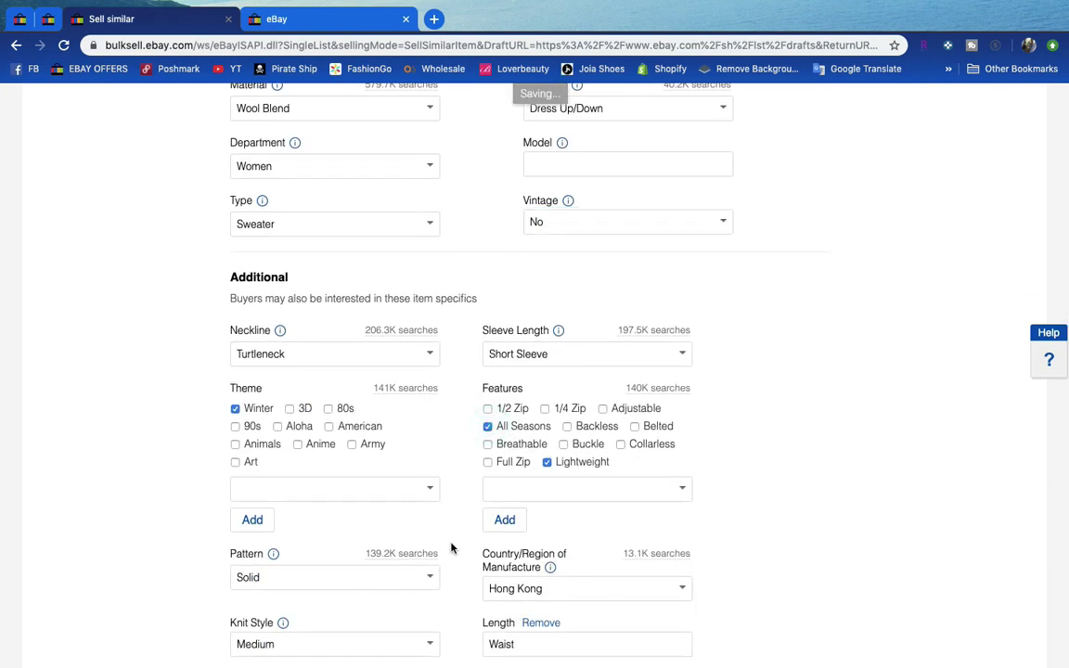
pyautogui.scroll(-1, 451, 548)
pyautogui.click(336, 622)
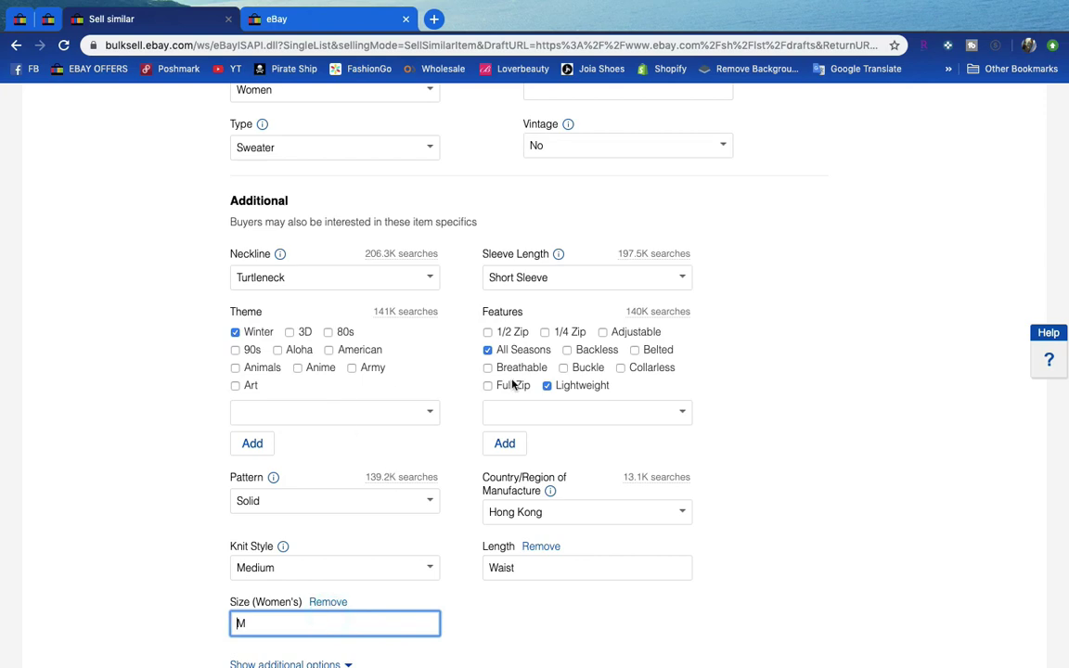
# Review the item description and set the Buy It Now price to 30.00.
pyautogui.scroll(-5, 498, 369)
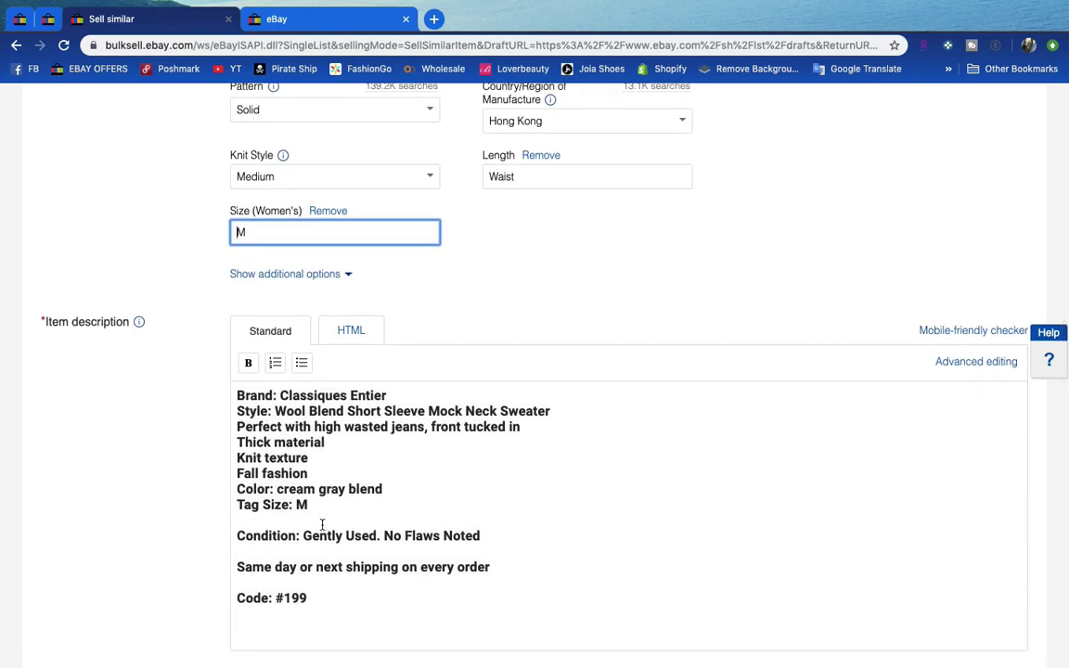
pyautogui.scroll(-2, 326, 551)
pyautogui.scroll(2, 325, 501)
pyautogui.scroll(6, 404, 450)
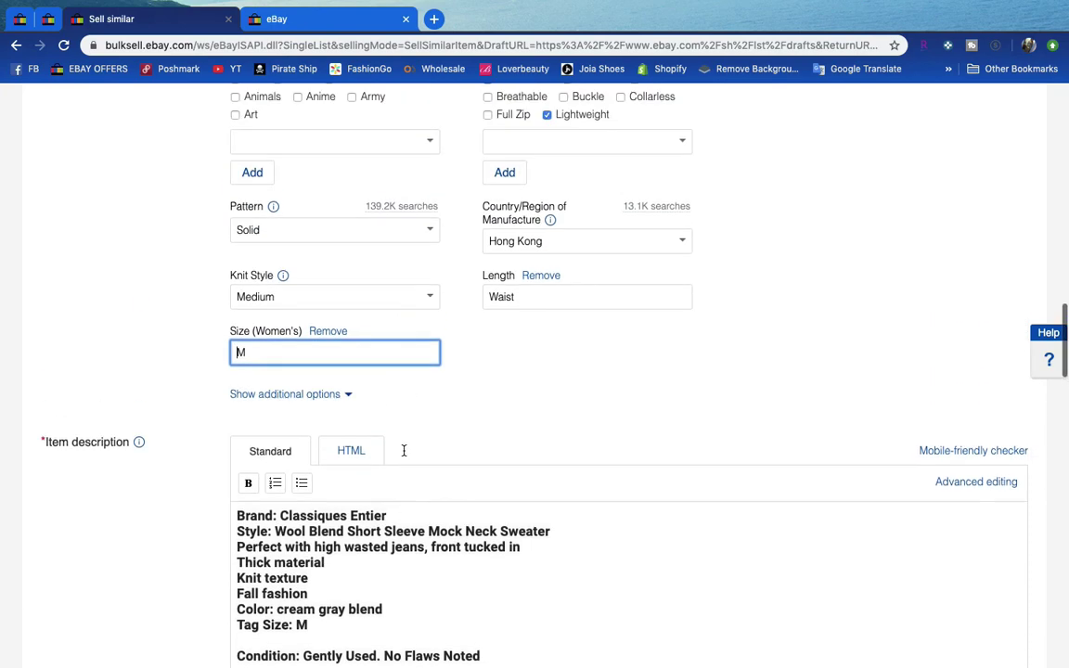
pyautogui.scroll(-15, 404, 453)
pyautogui.scroll(-2, 404, 455)
pyautogui.scroll(5, 405, 453)
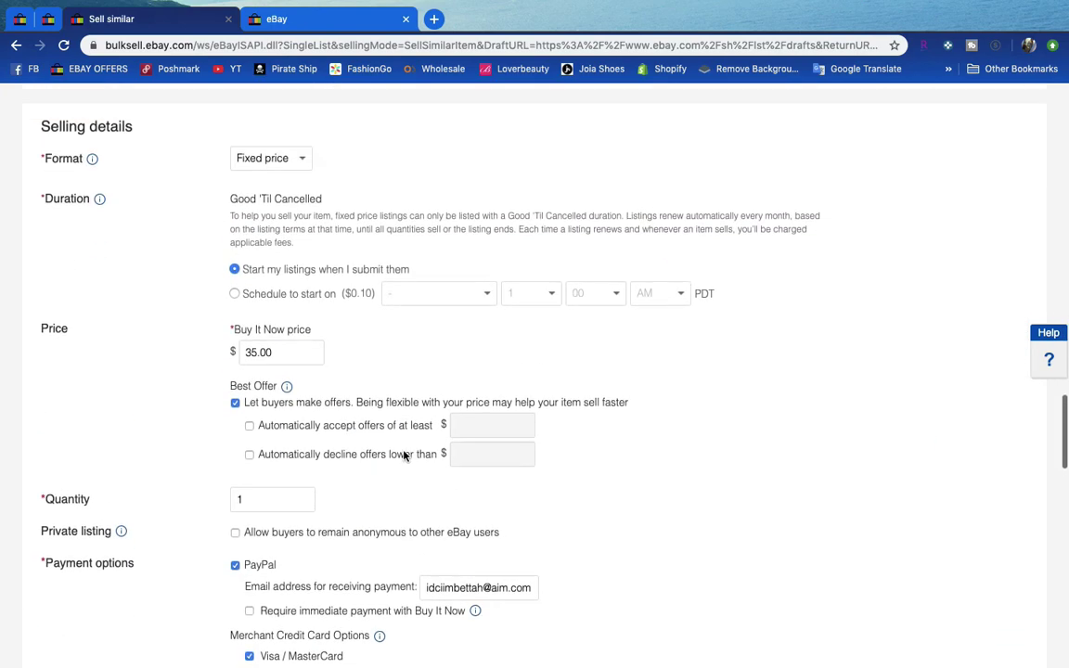
pyautogui.click(270, 394)
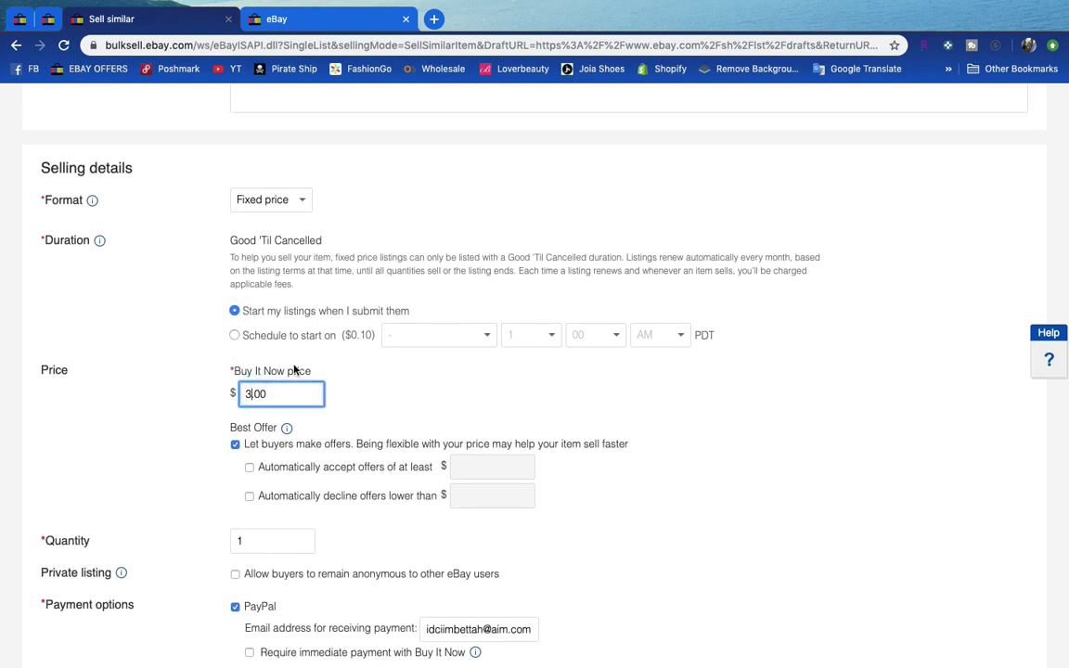
# Set domestic shipping to USPS First Class Package (2 to 3 business days) with a handling time of 1 business day.
pyautogui.scroll(-10, 369, 382)
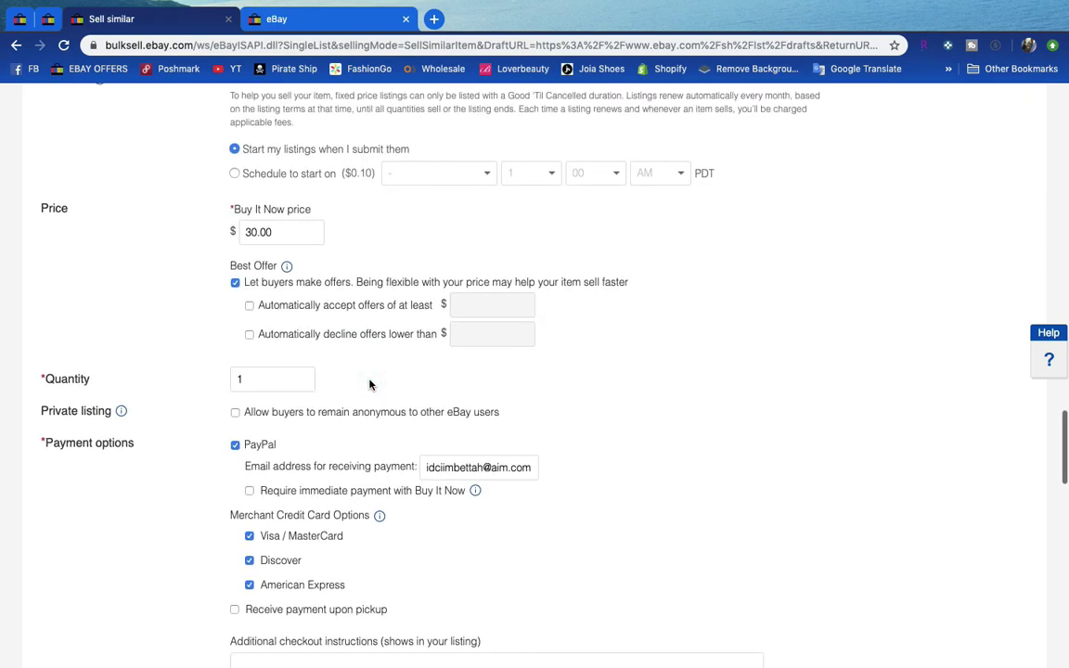
pyautogui.scroll(-1, 369, 382)
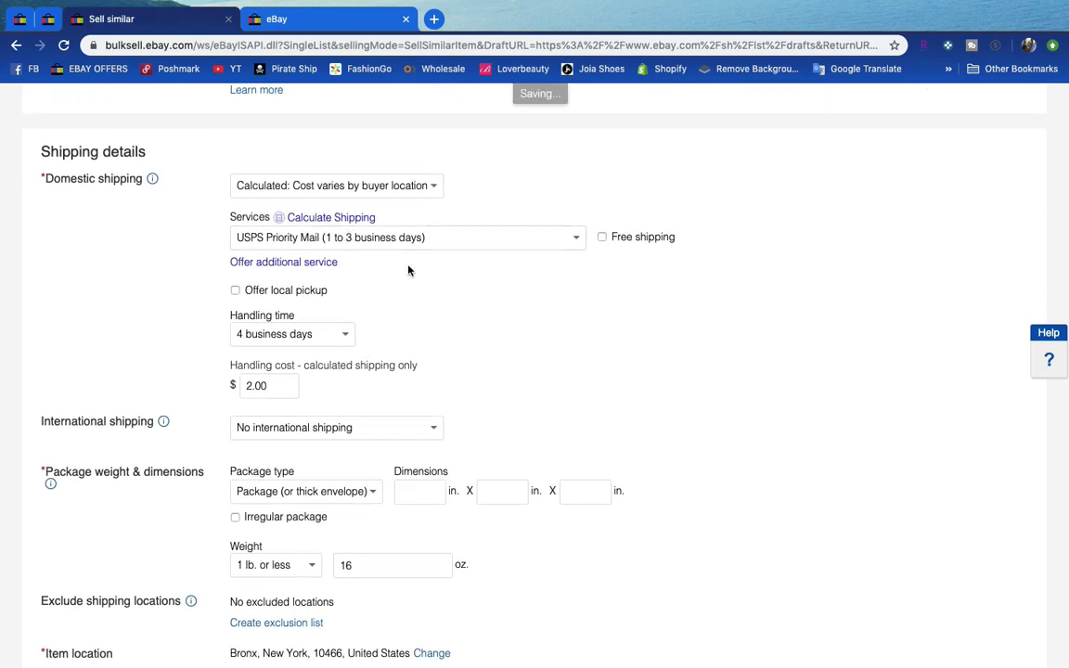
pyautogui.click(453, 238)
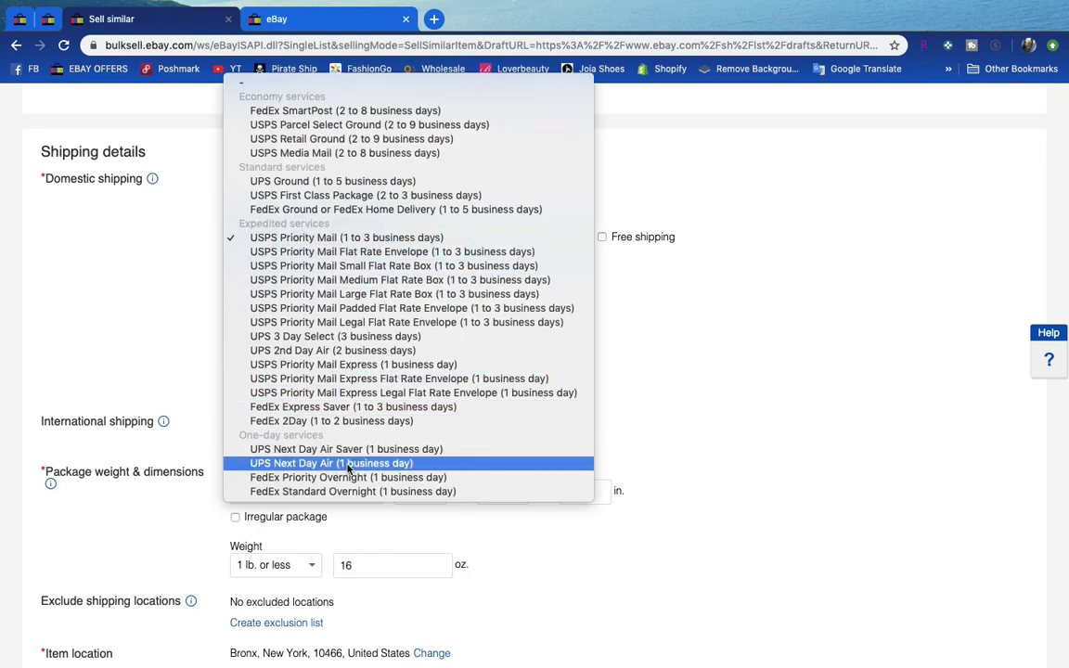
pyautogui.click(374, 196)
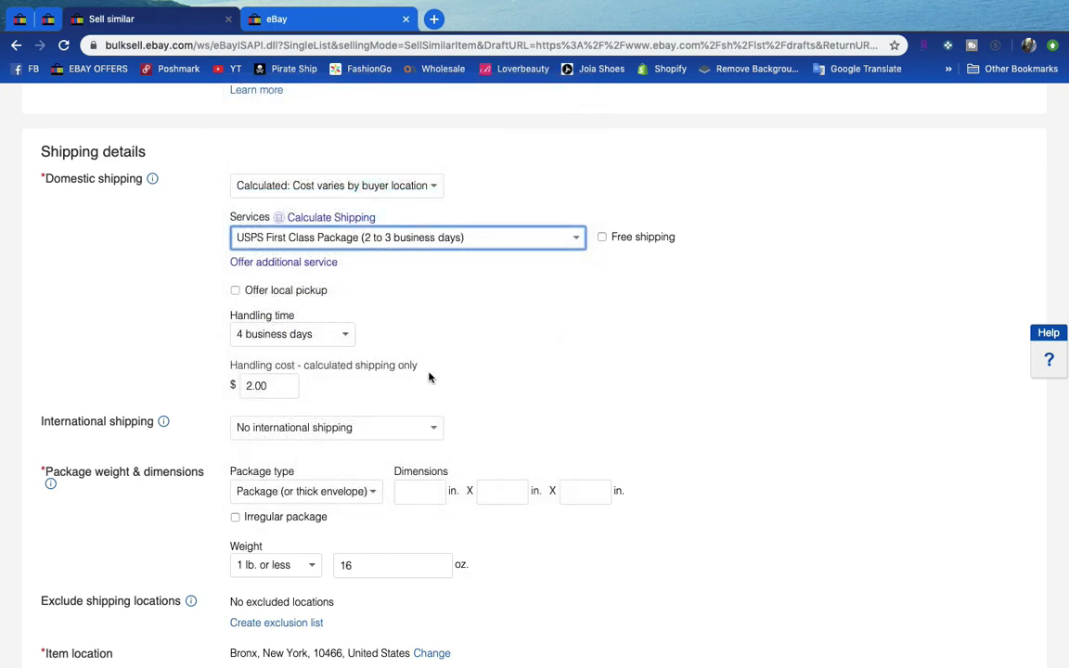
pyautogui.scroll(-1, 415, 448)
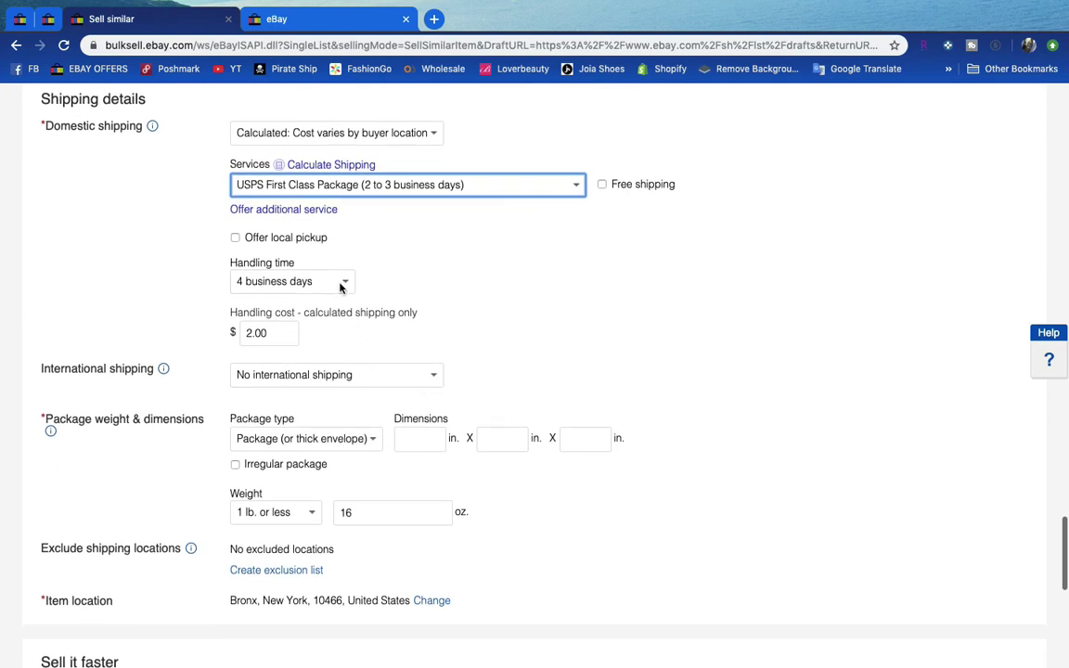
pyautogui.click(339, 284)
pyautogui.click(336, 240)
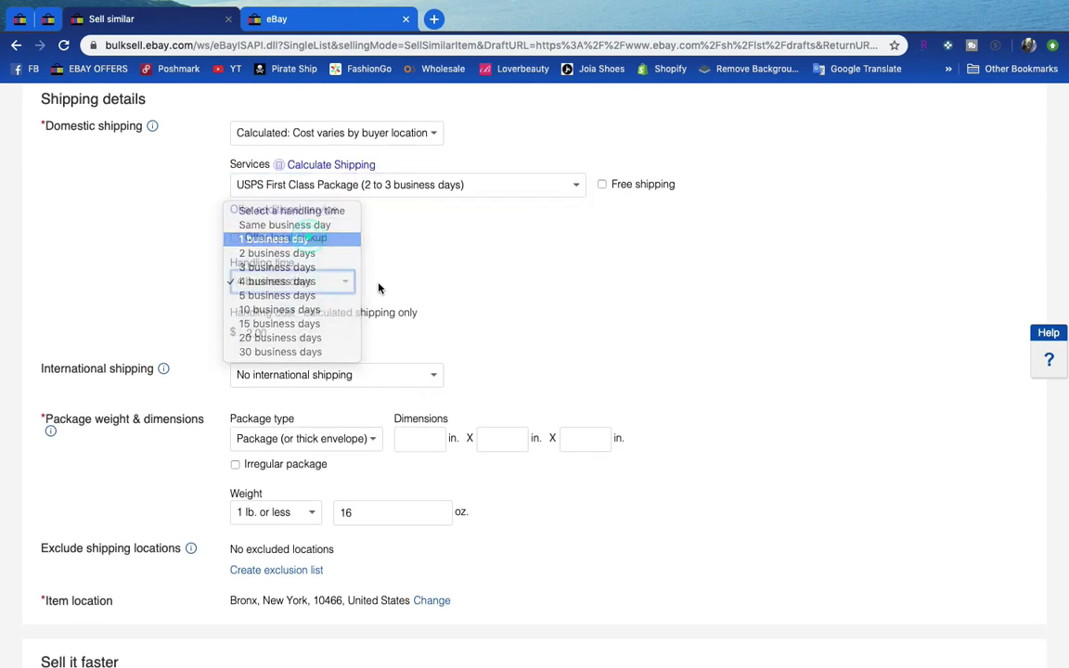
# Check the 1% promoted listing ad rate and list the sweater for sale.
pyautogui.scroll(-5, 440, 338)
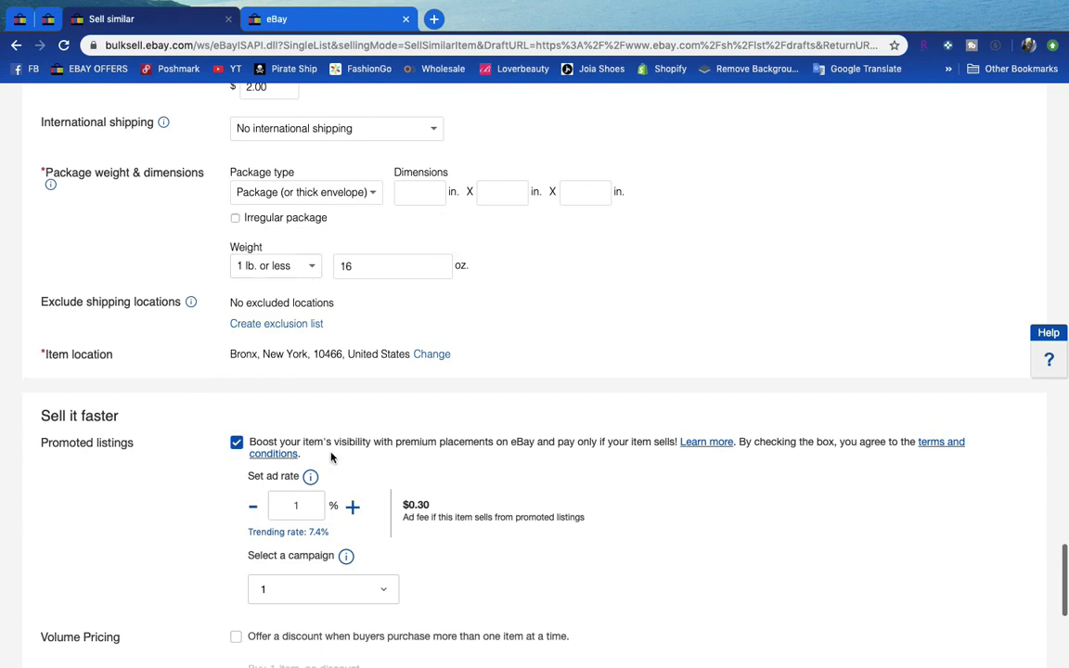
pyautogui.scroll(-1, 278, 469)
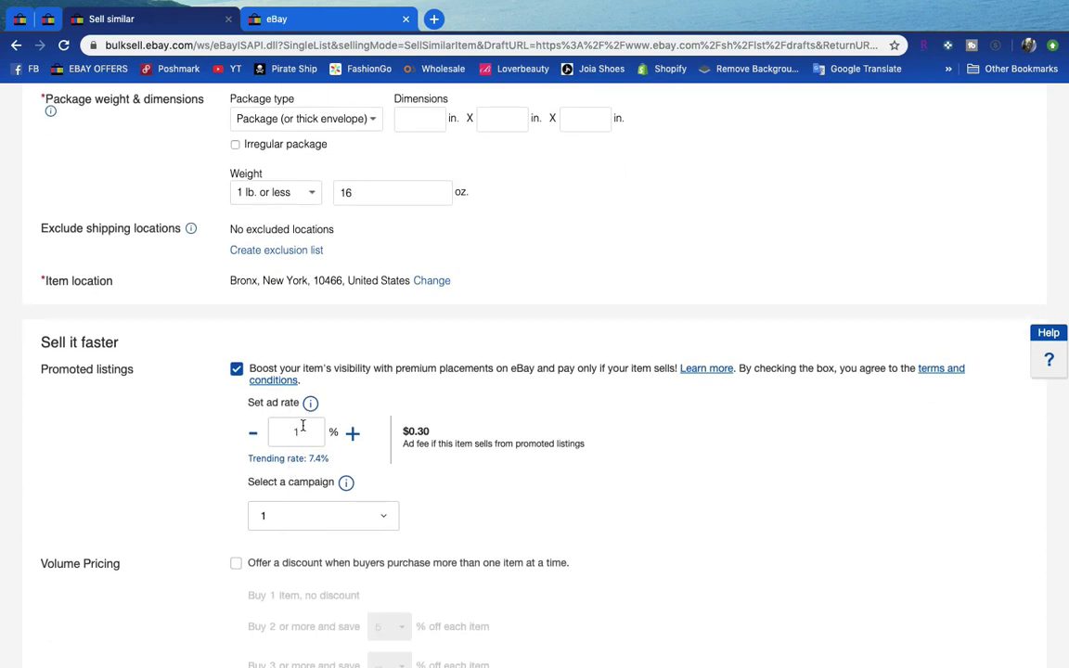
pyautogui.doubleClick(299, 429)
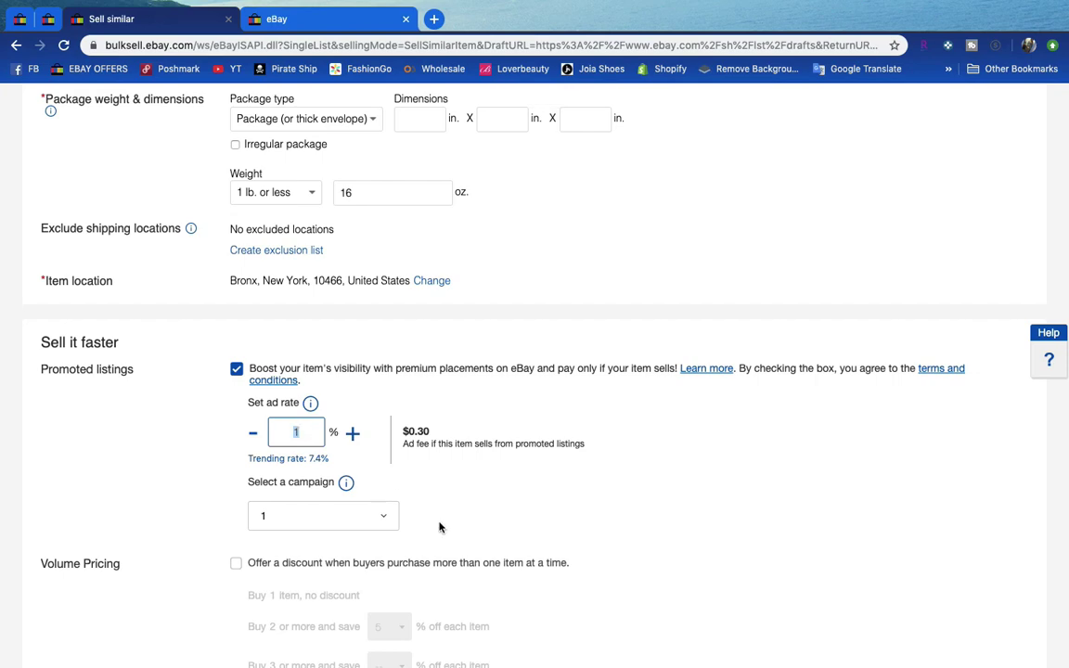
pyautogui.scroll(-5, 440, 527)
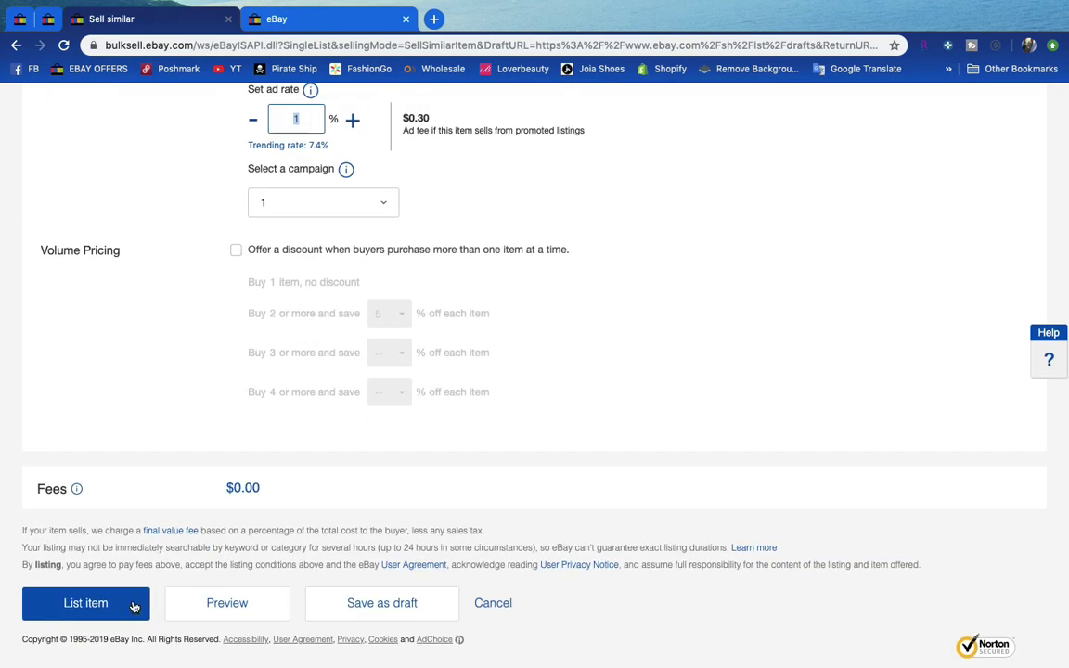
pyautogui.click(134, 607)
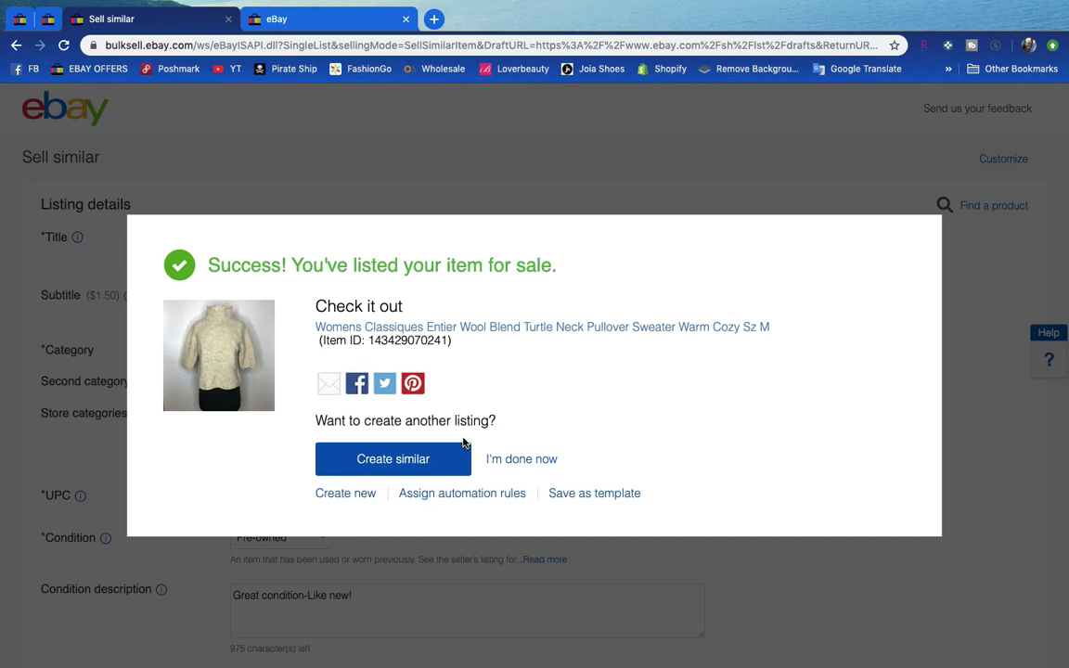
# Finish creating listings and switch to the browser tab with the ended-listing confirmation page.
pyautogui.click(542, 460)
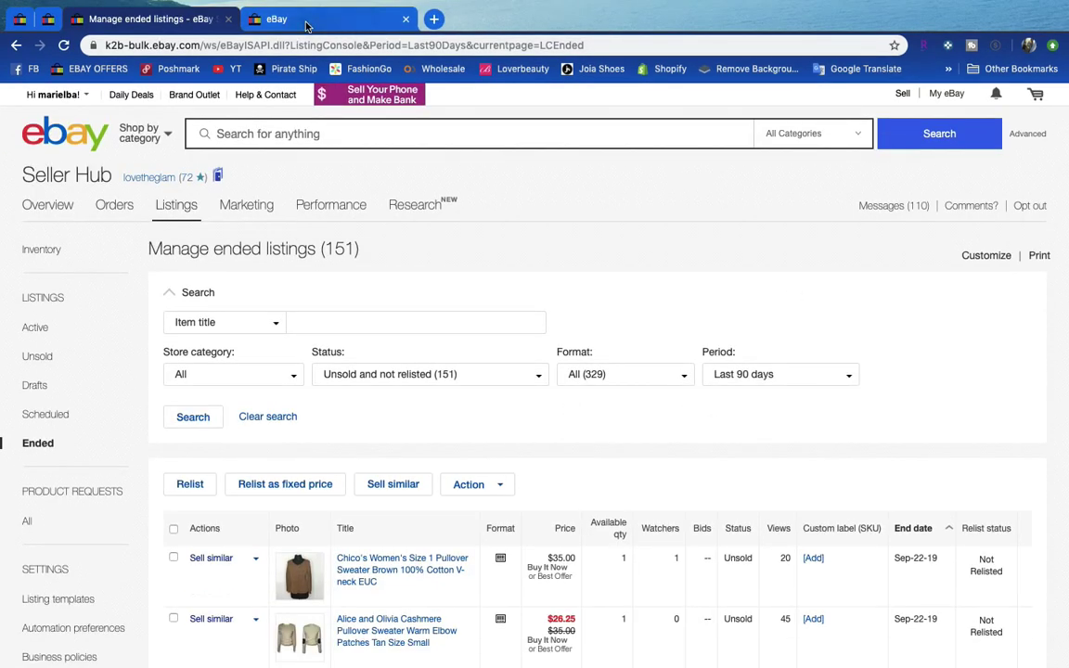
pyautogui.click(305, 21)
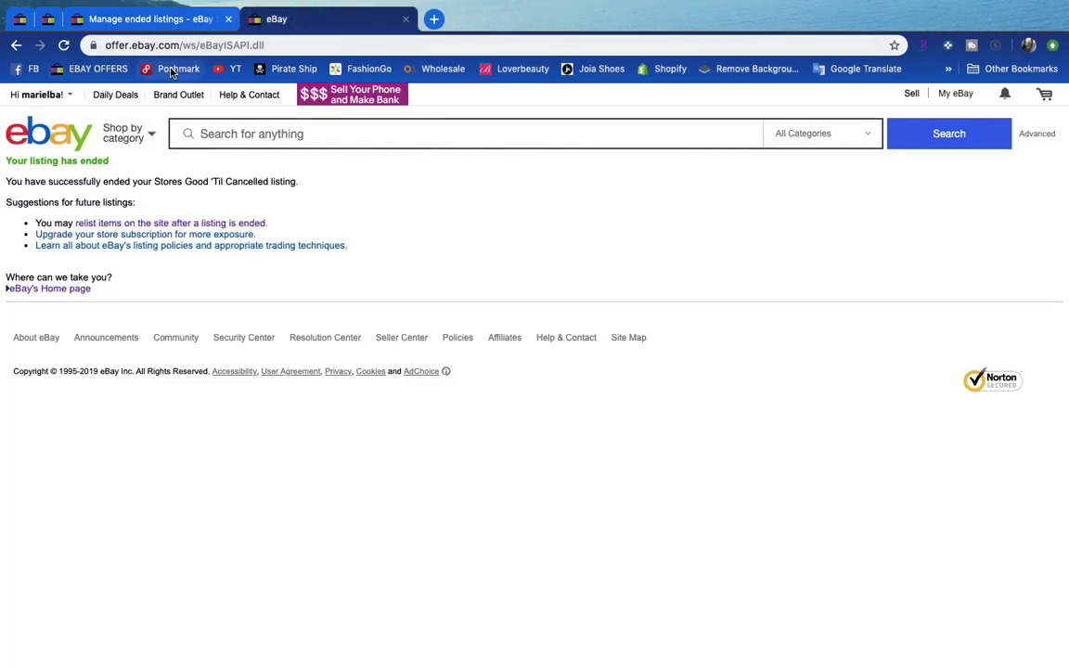